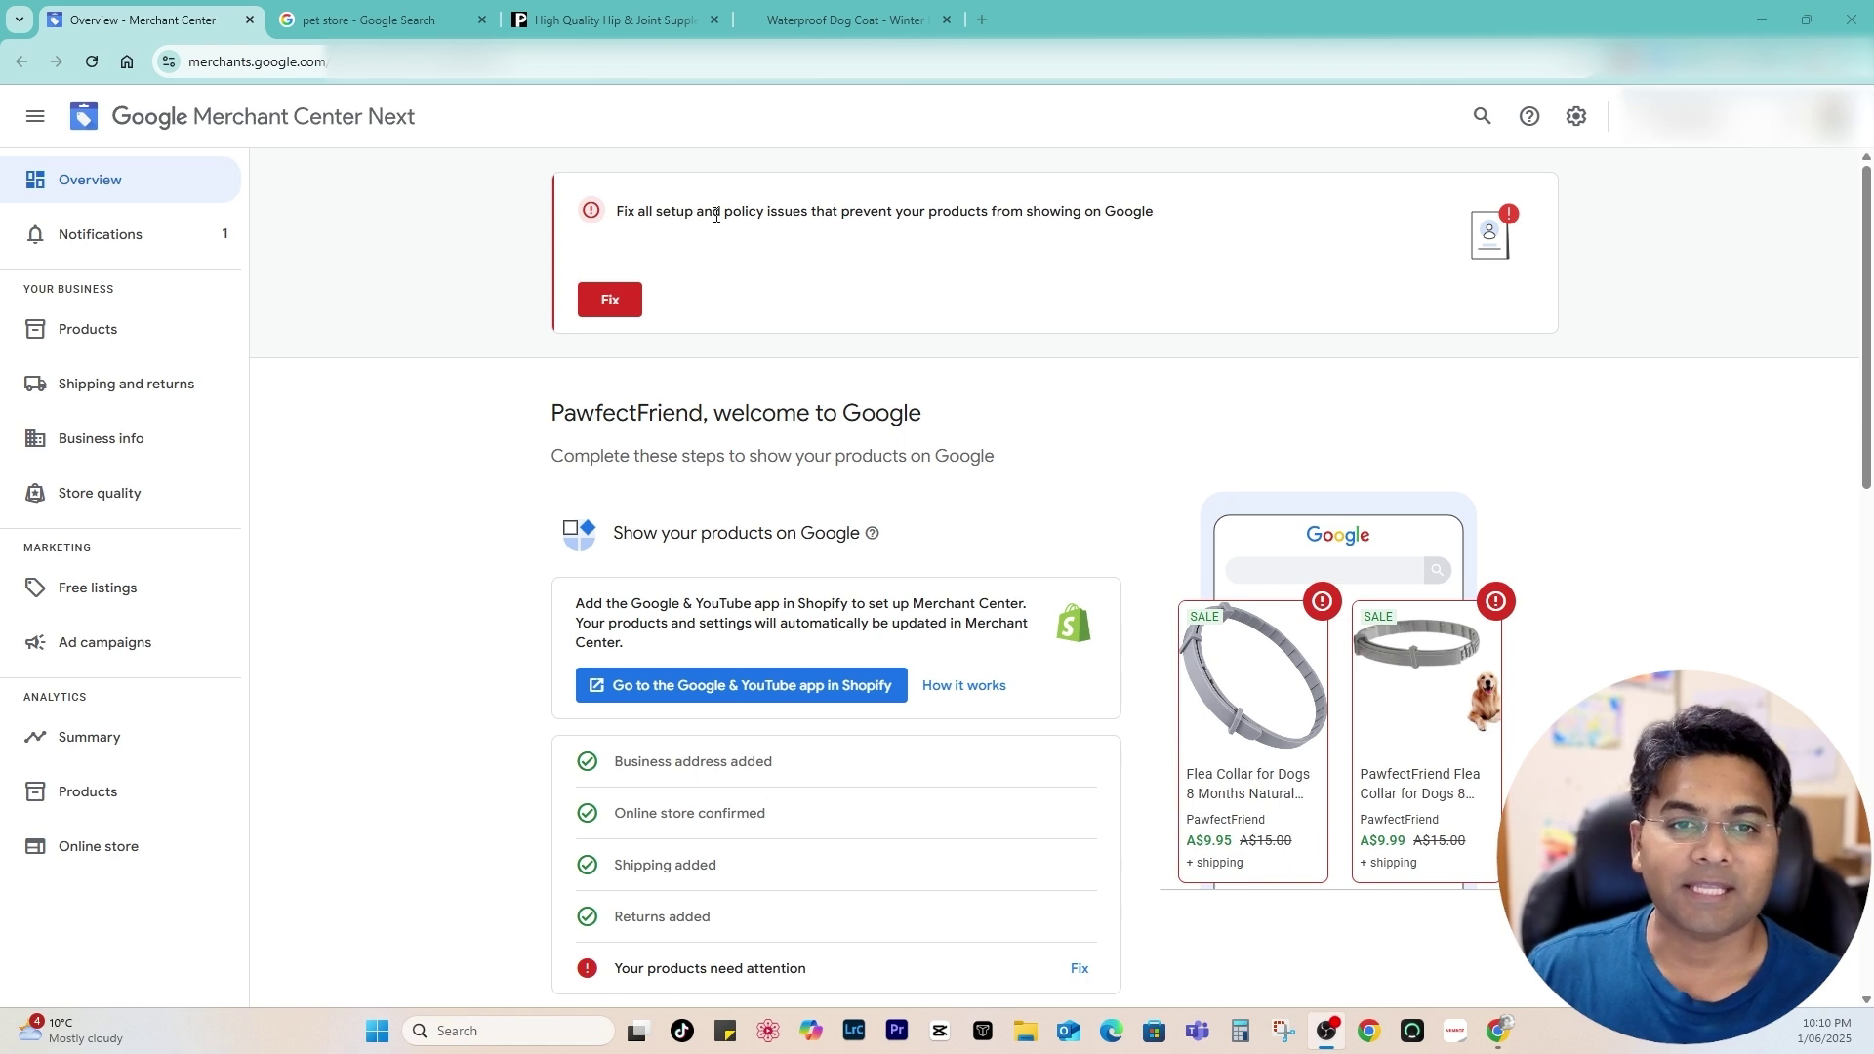
Open the products list and review the product statuses and the alert about setup and policy issues
left_click_drag(717, 215, 1004, 213)
left_click(1070, 207)
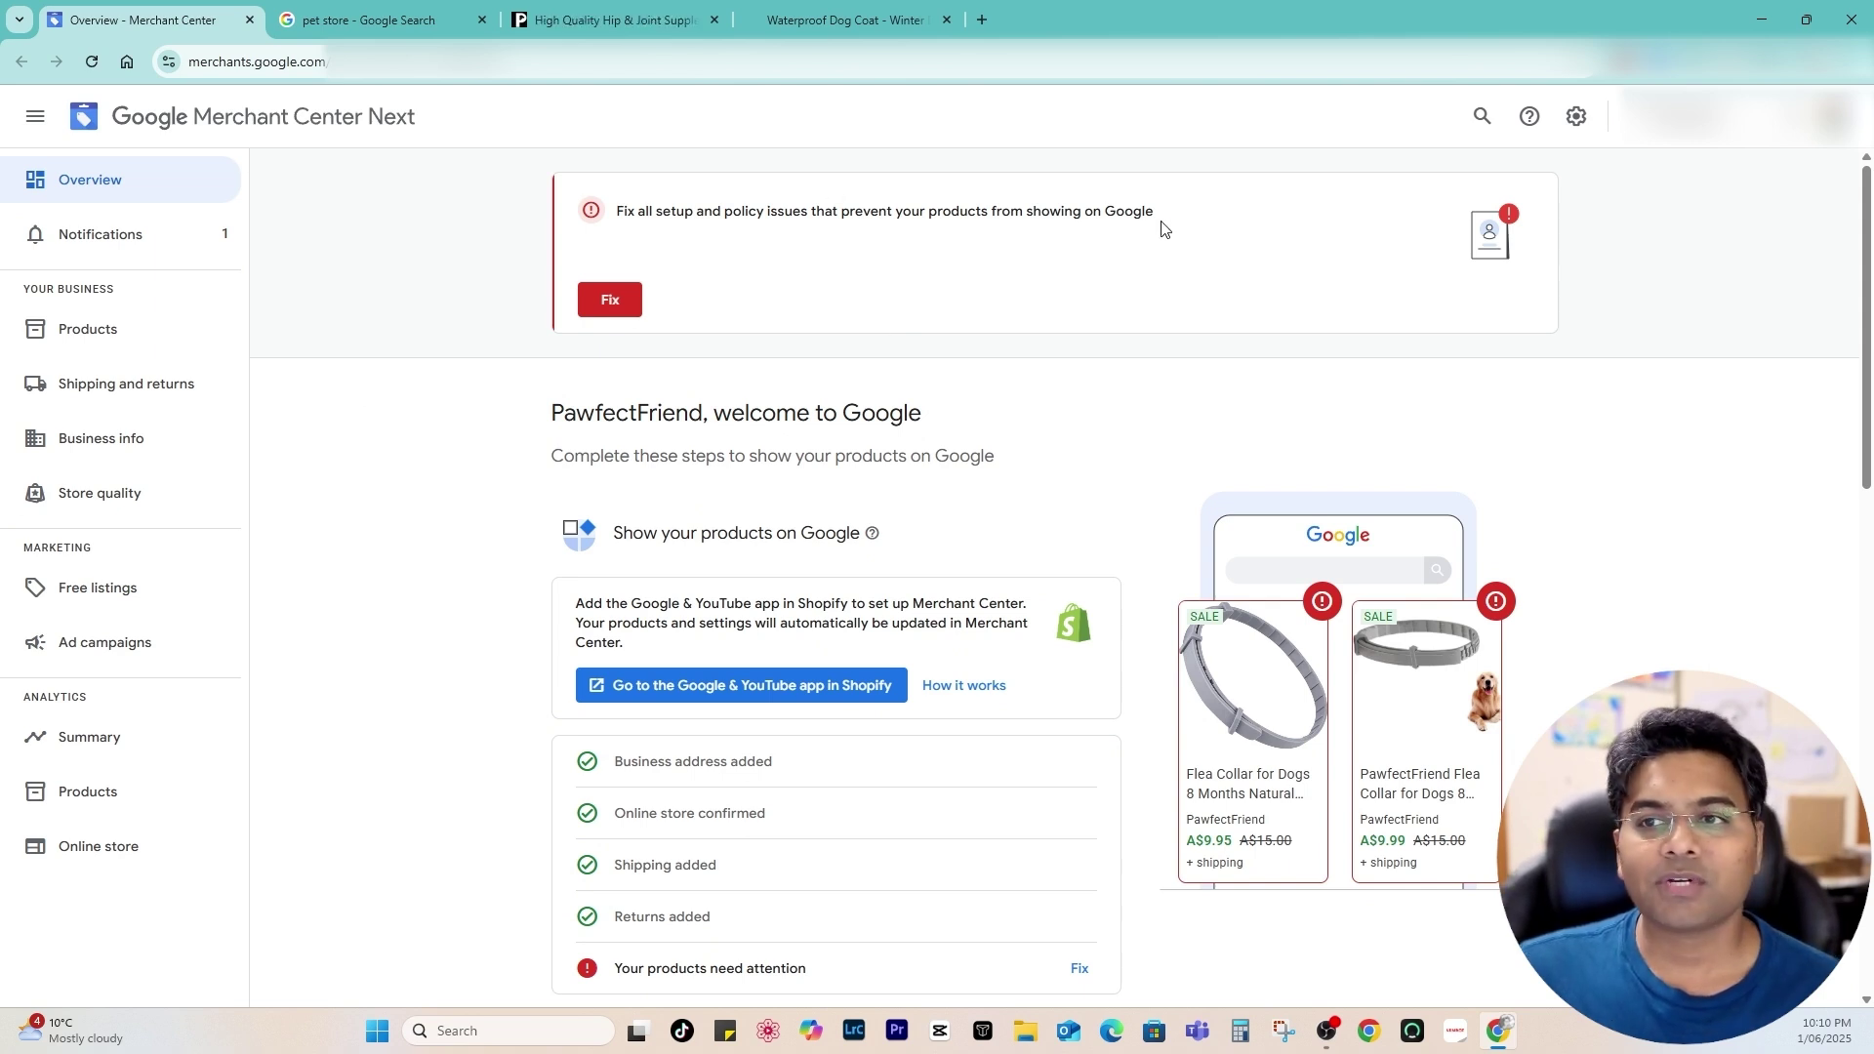
left_click(93, 327)
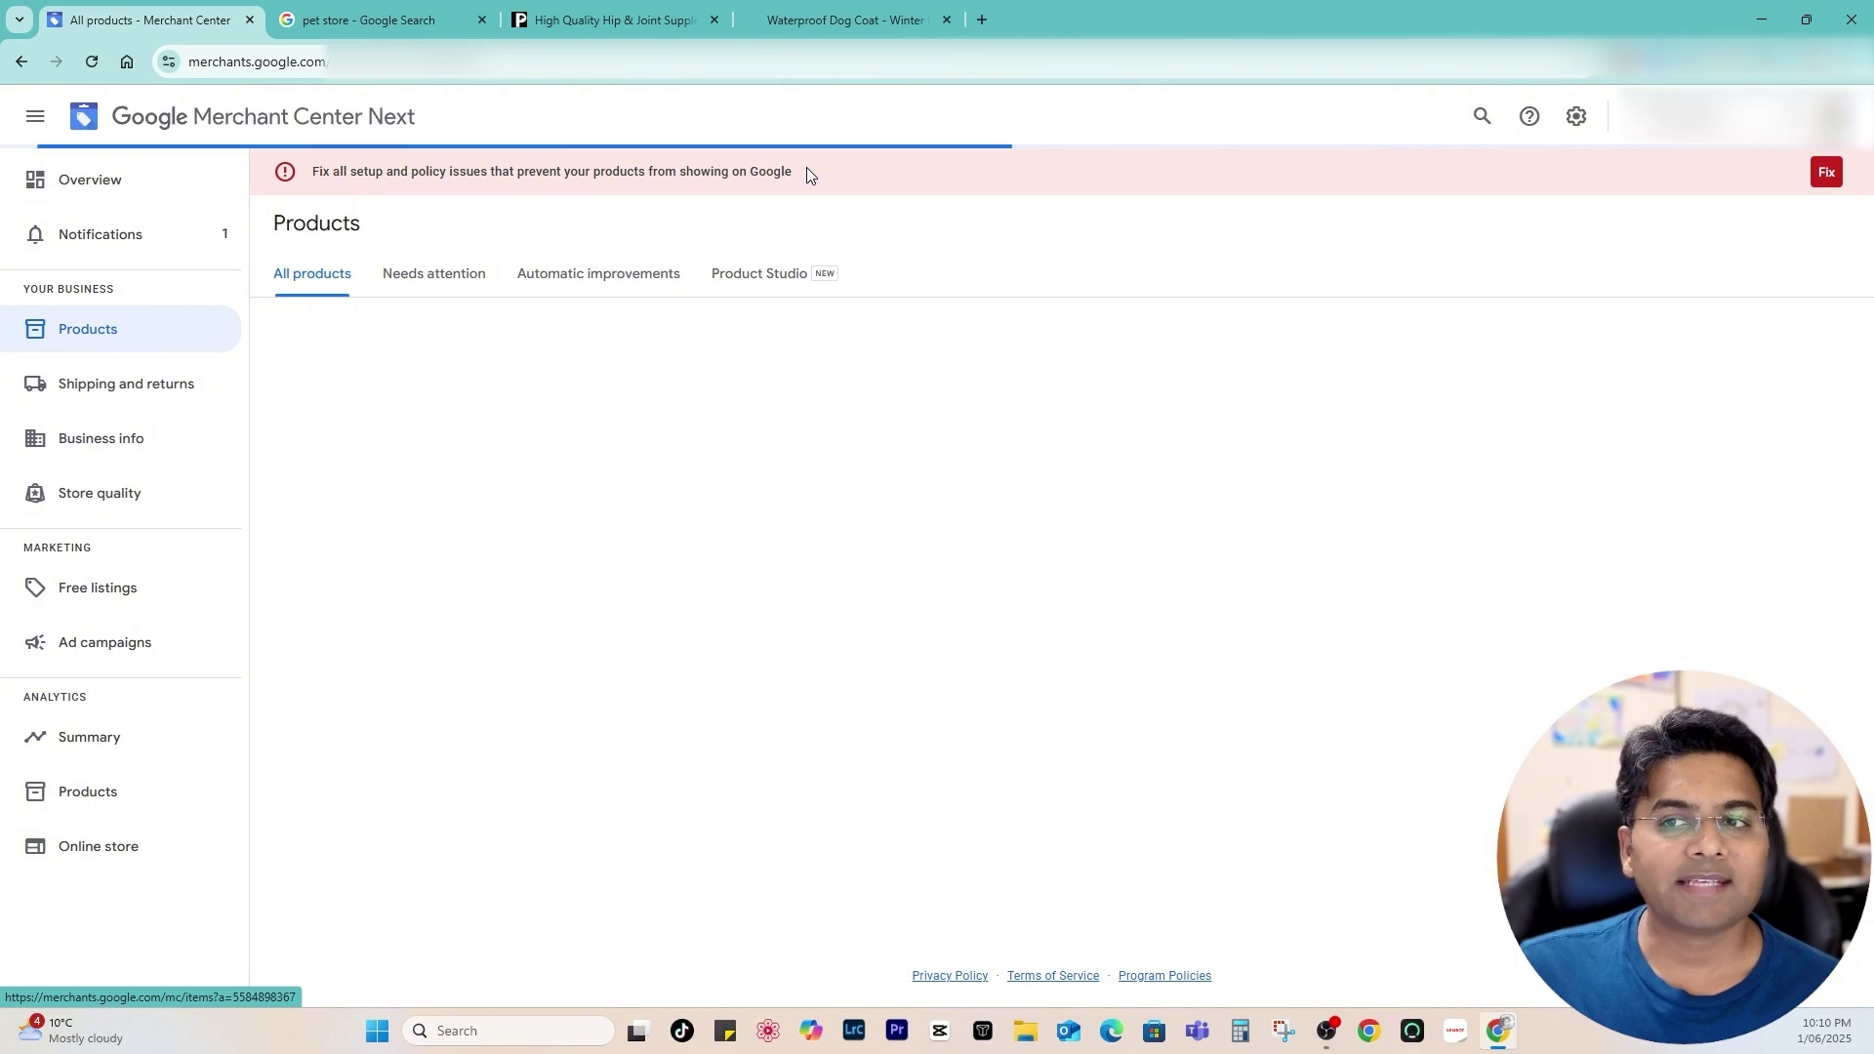
left_click_drag(807, 167, 311, 172)
left_click(405, 178)
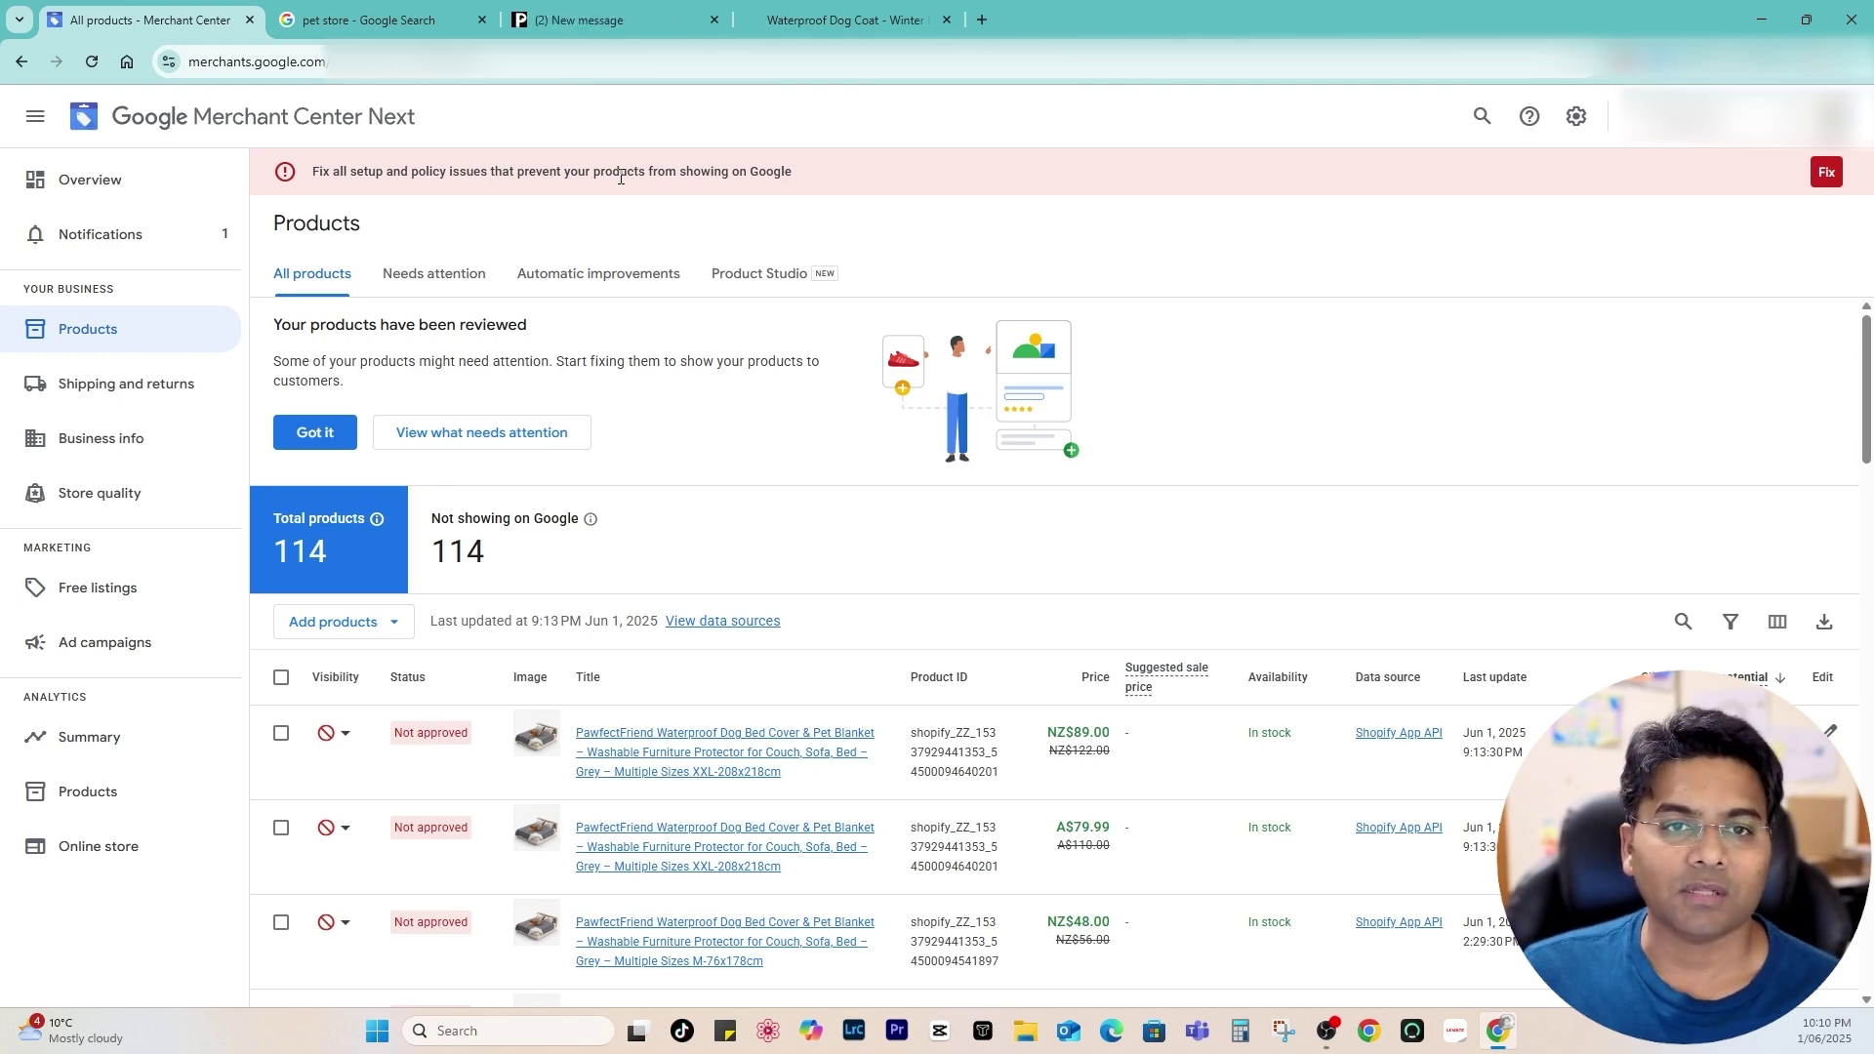
scroll(541, 559, "down", 4)
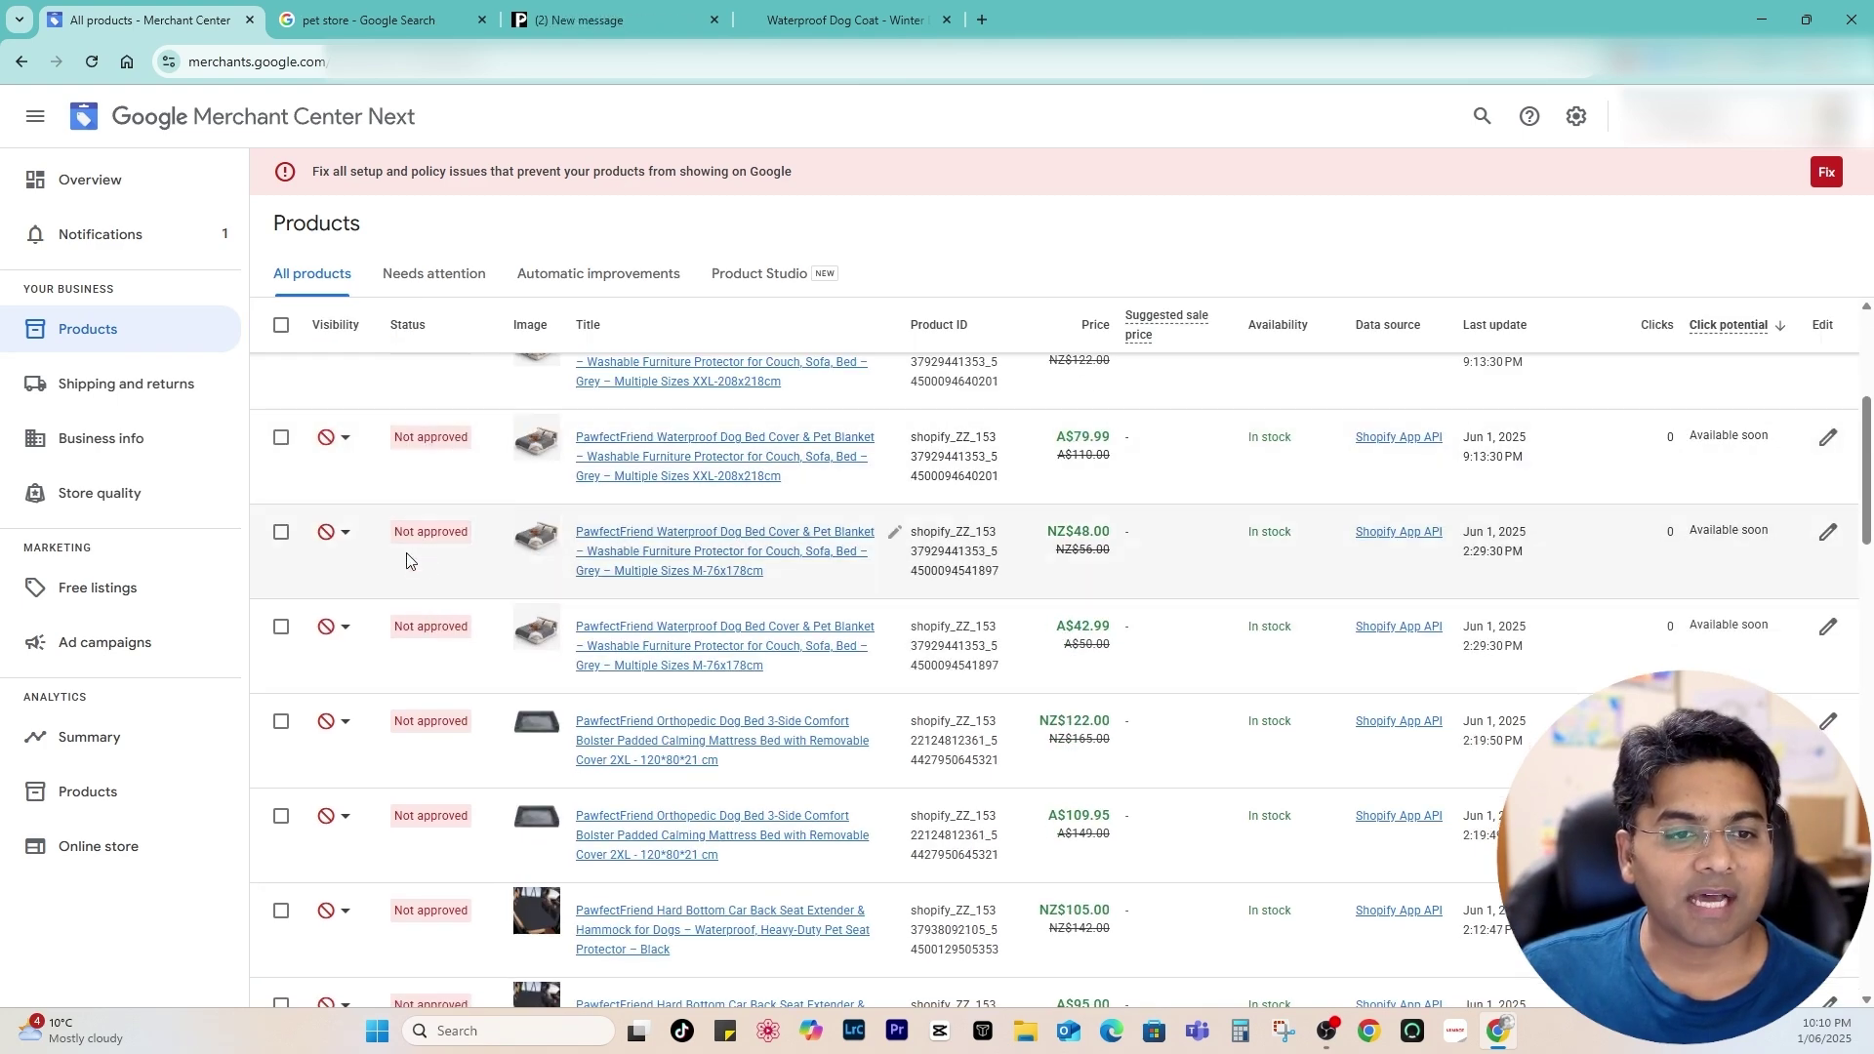
scroll(435, 670, "up", 4)
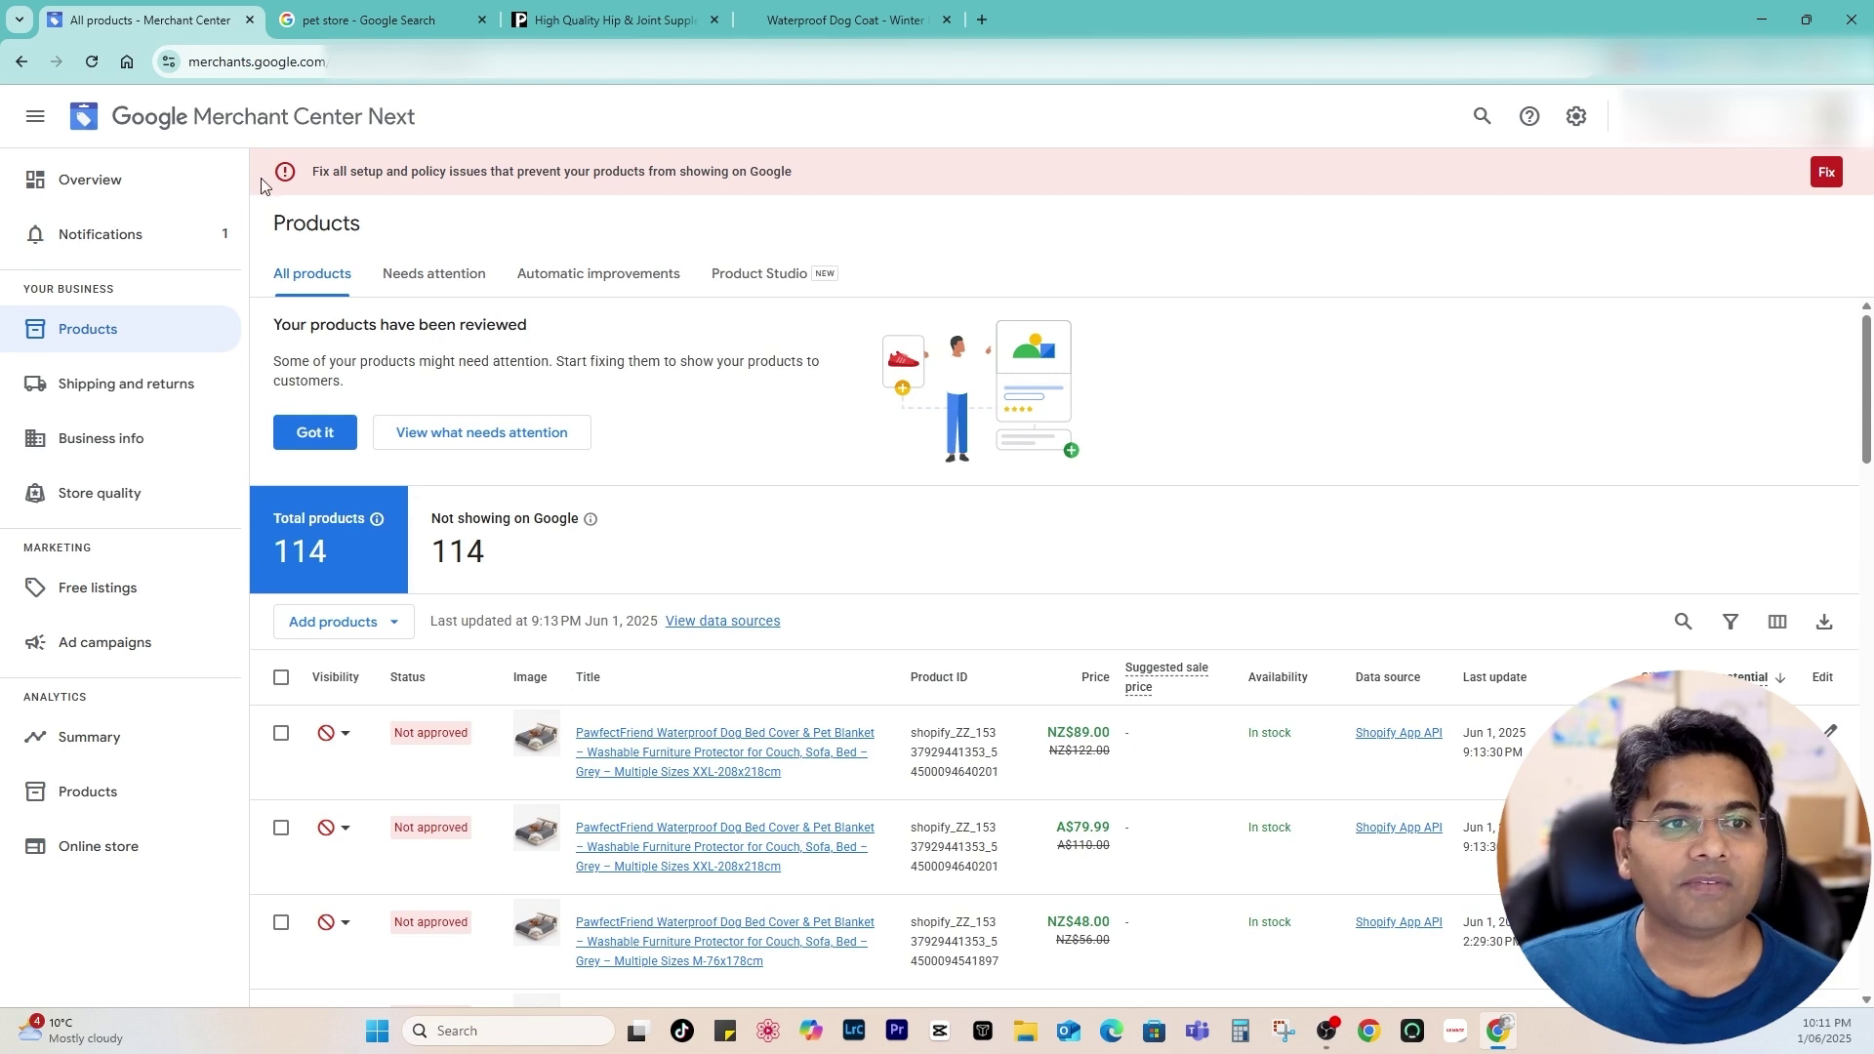
left_click_drag(797, 172, 331, 176)
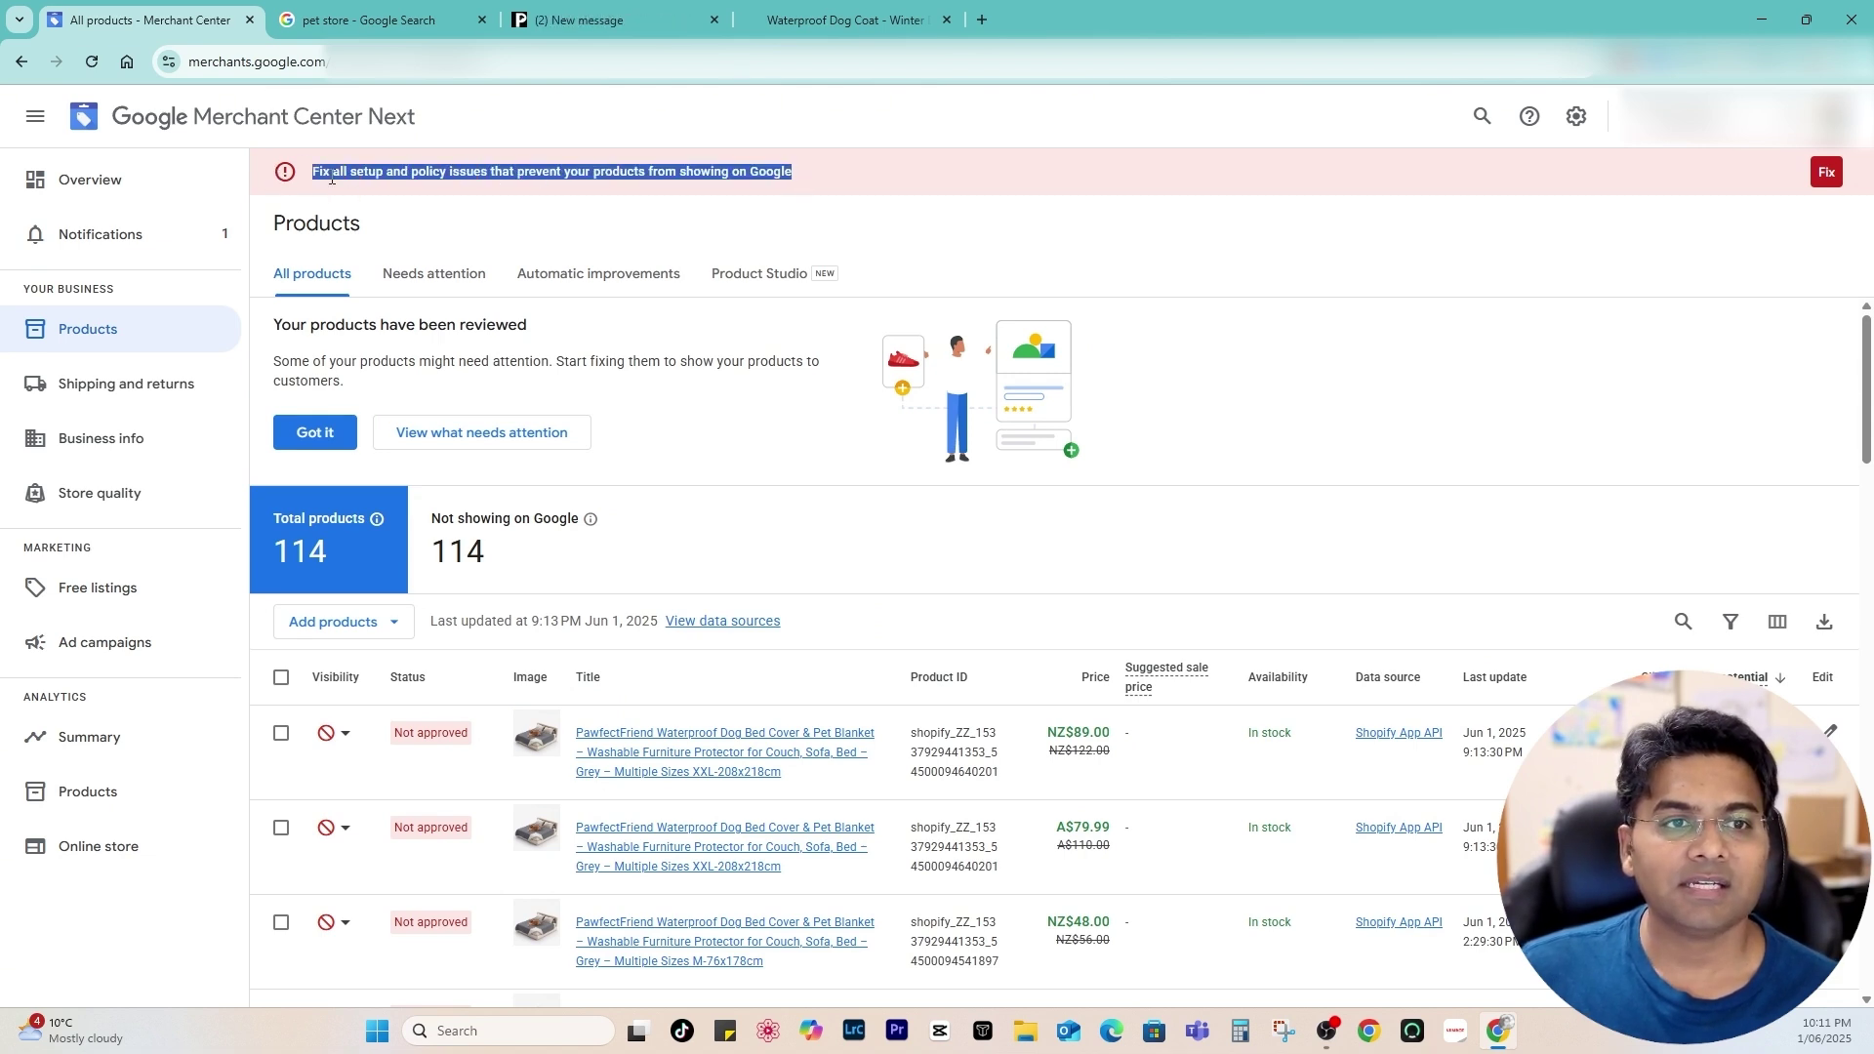
Open the setup and policy issues to fix and read the Misrepresentation details and best-practice guidelines
left_click(1828, 174)
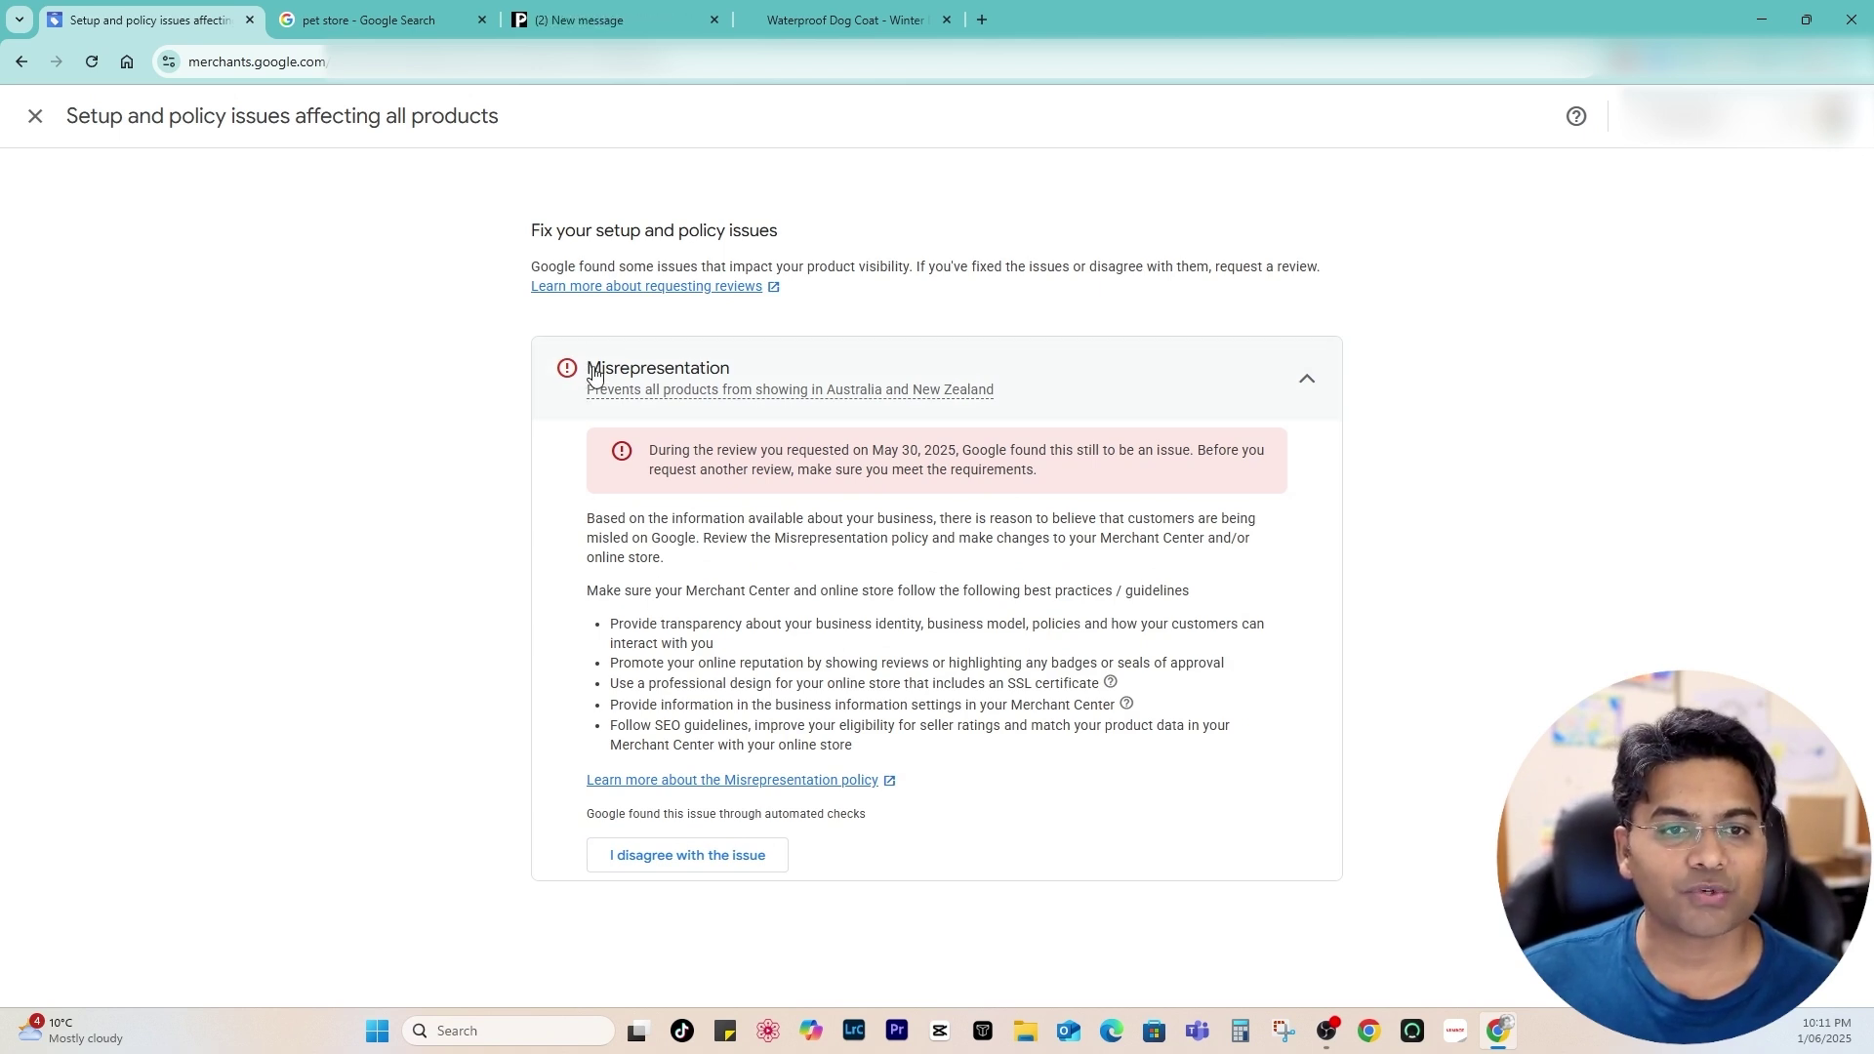
left_click_drag(535, 225, 783, 231)
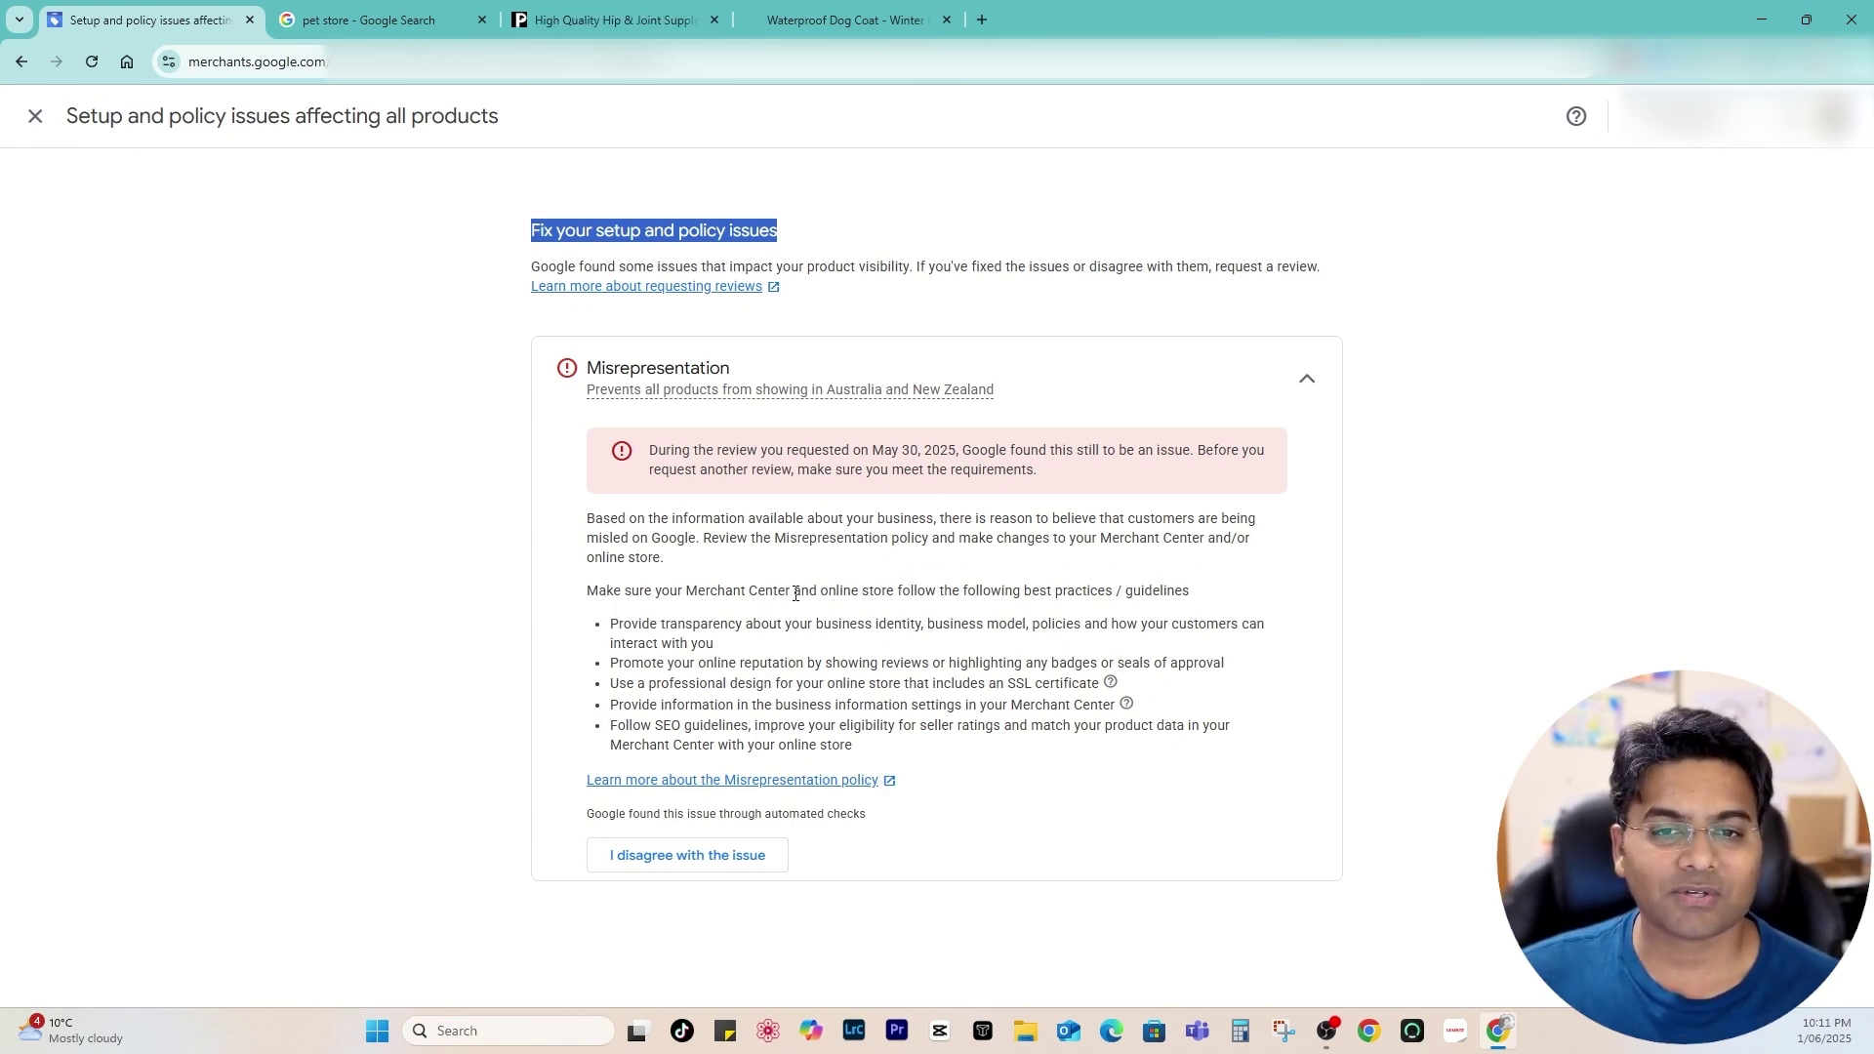
left_click(657, 573)
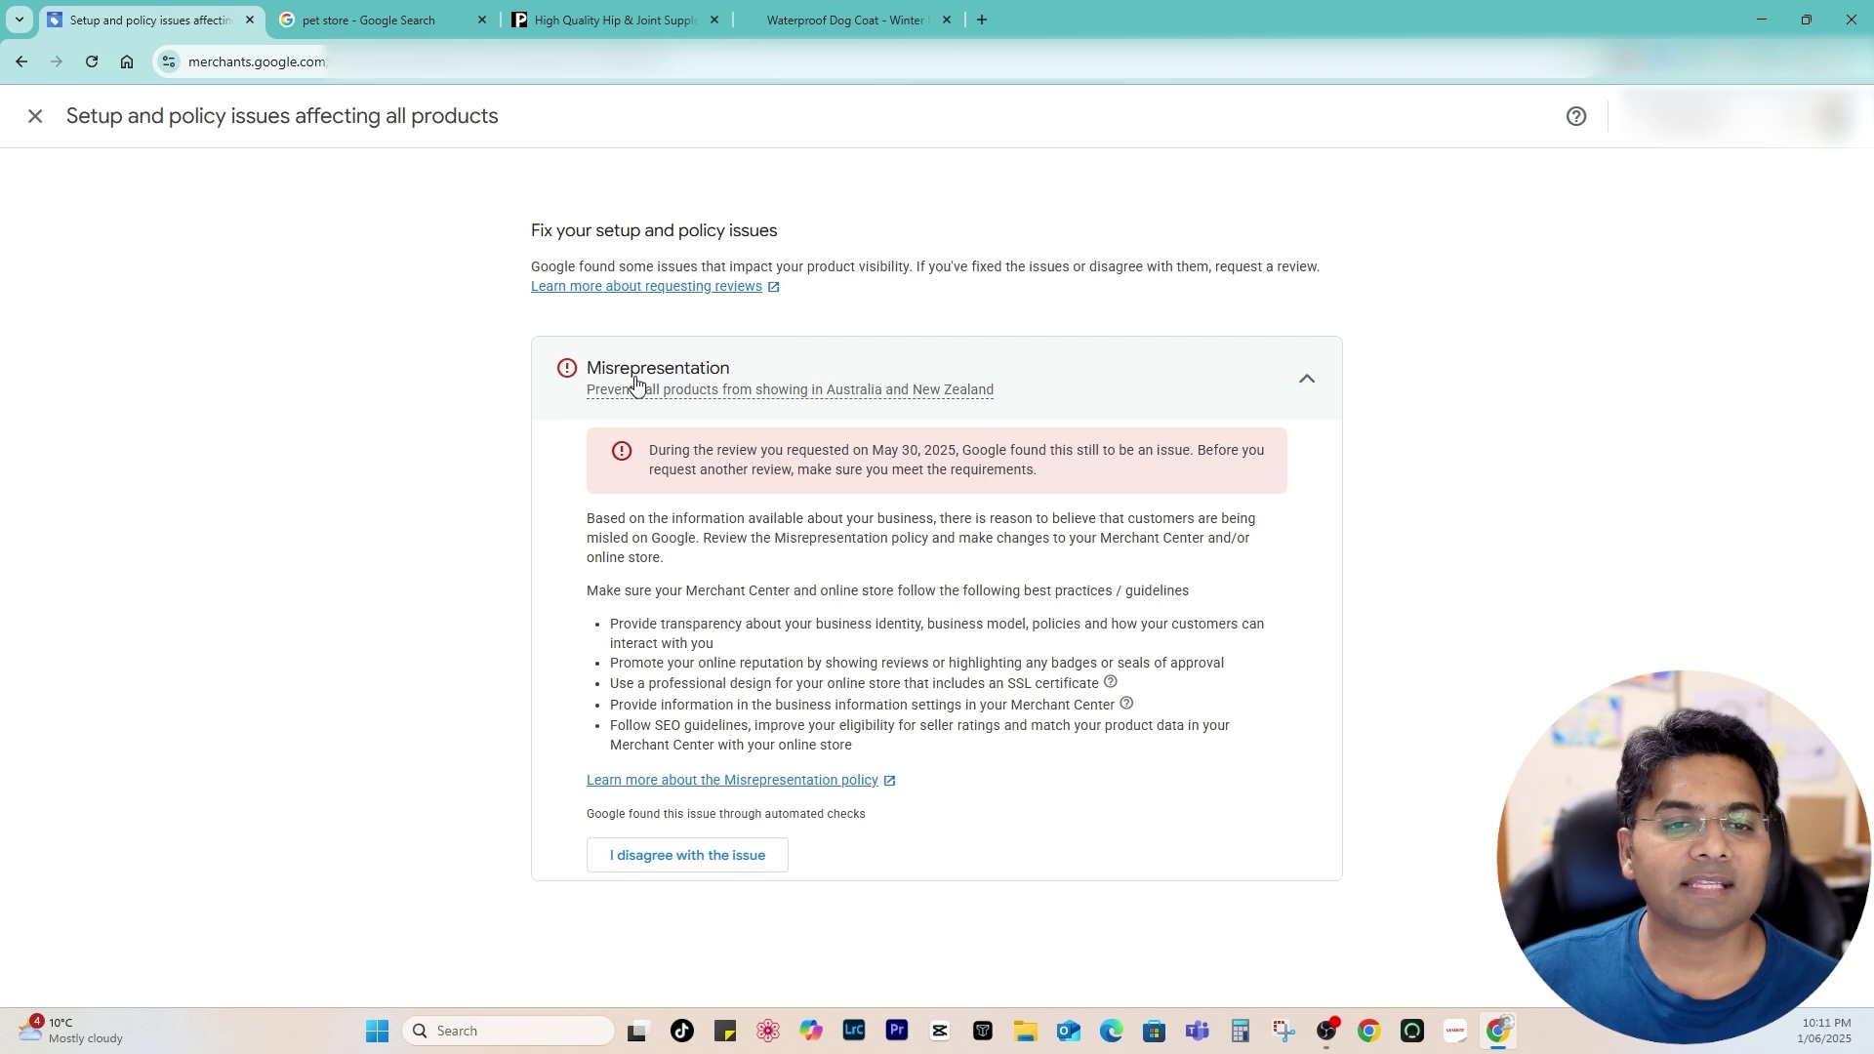
mouse_move(621, 391)
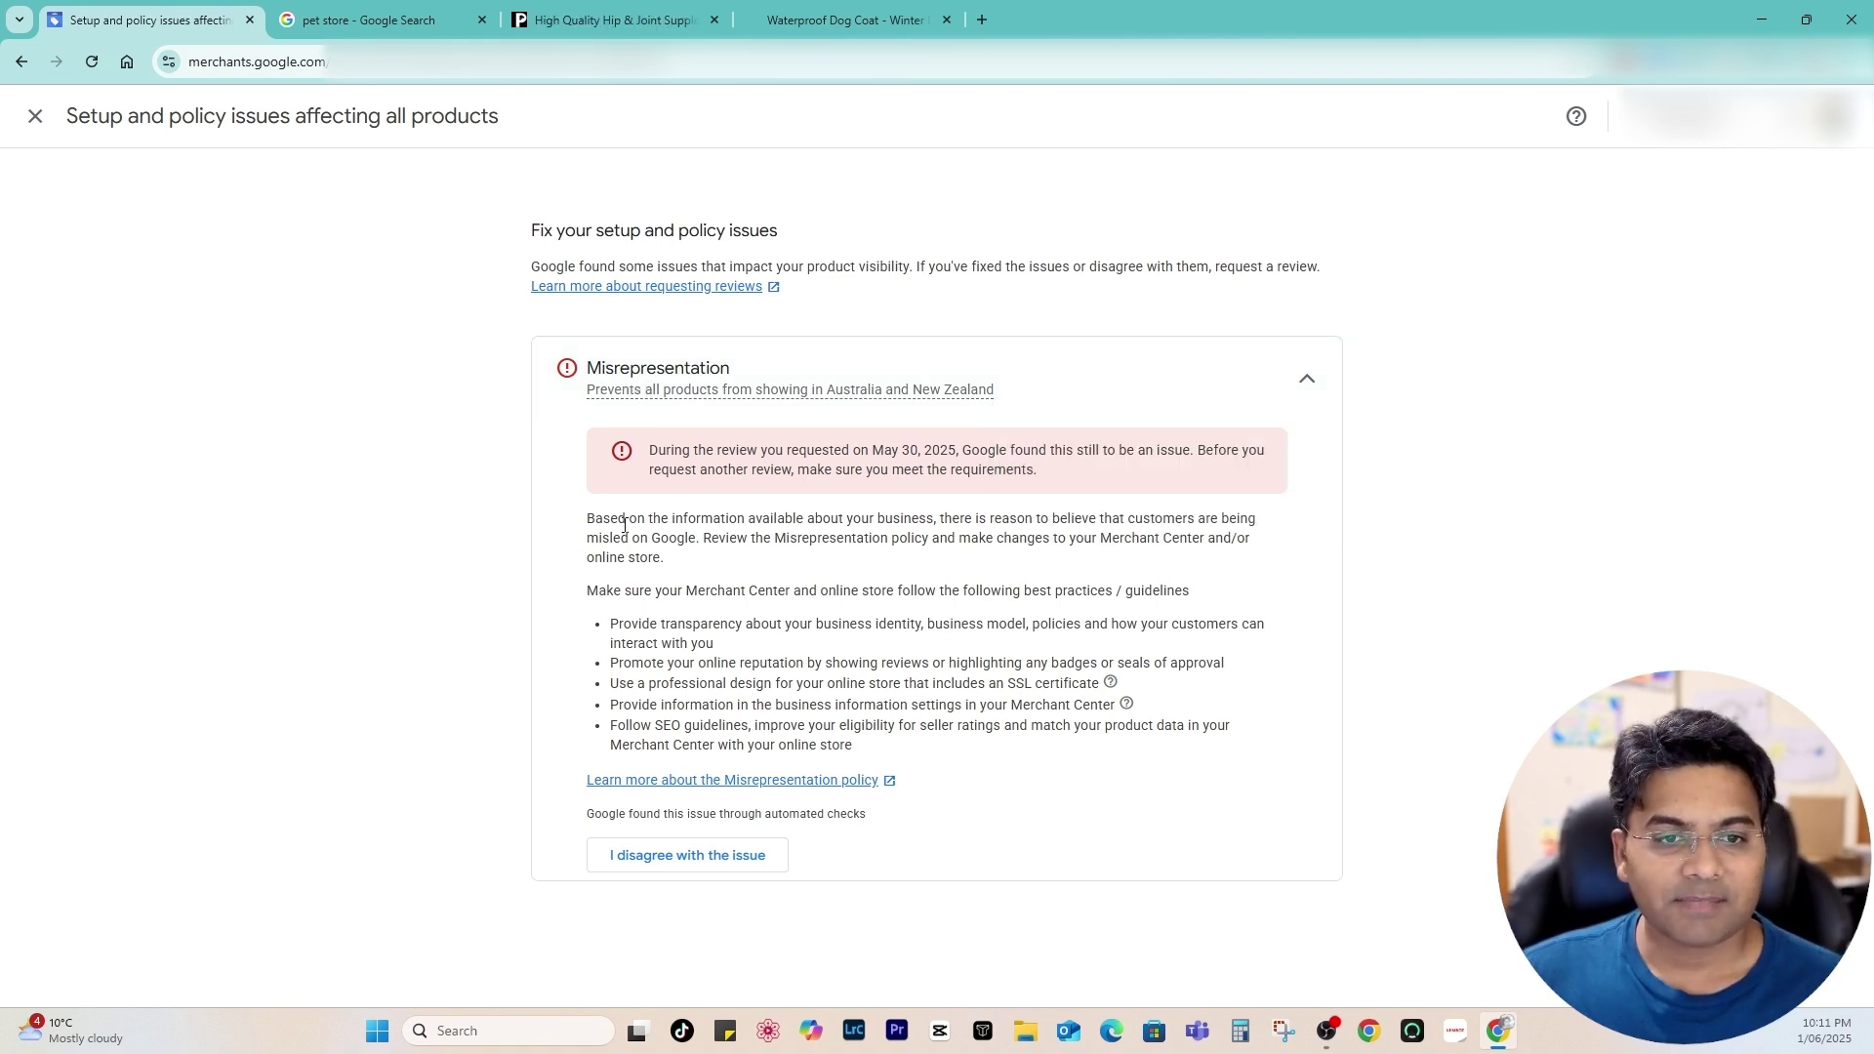
left_click_drag(626, 518, 927, 518)
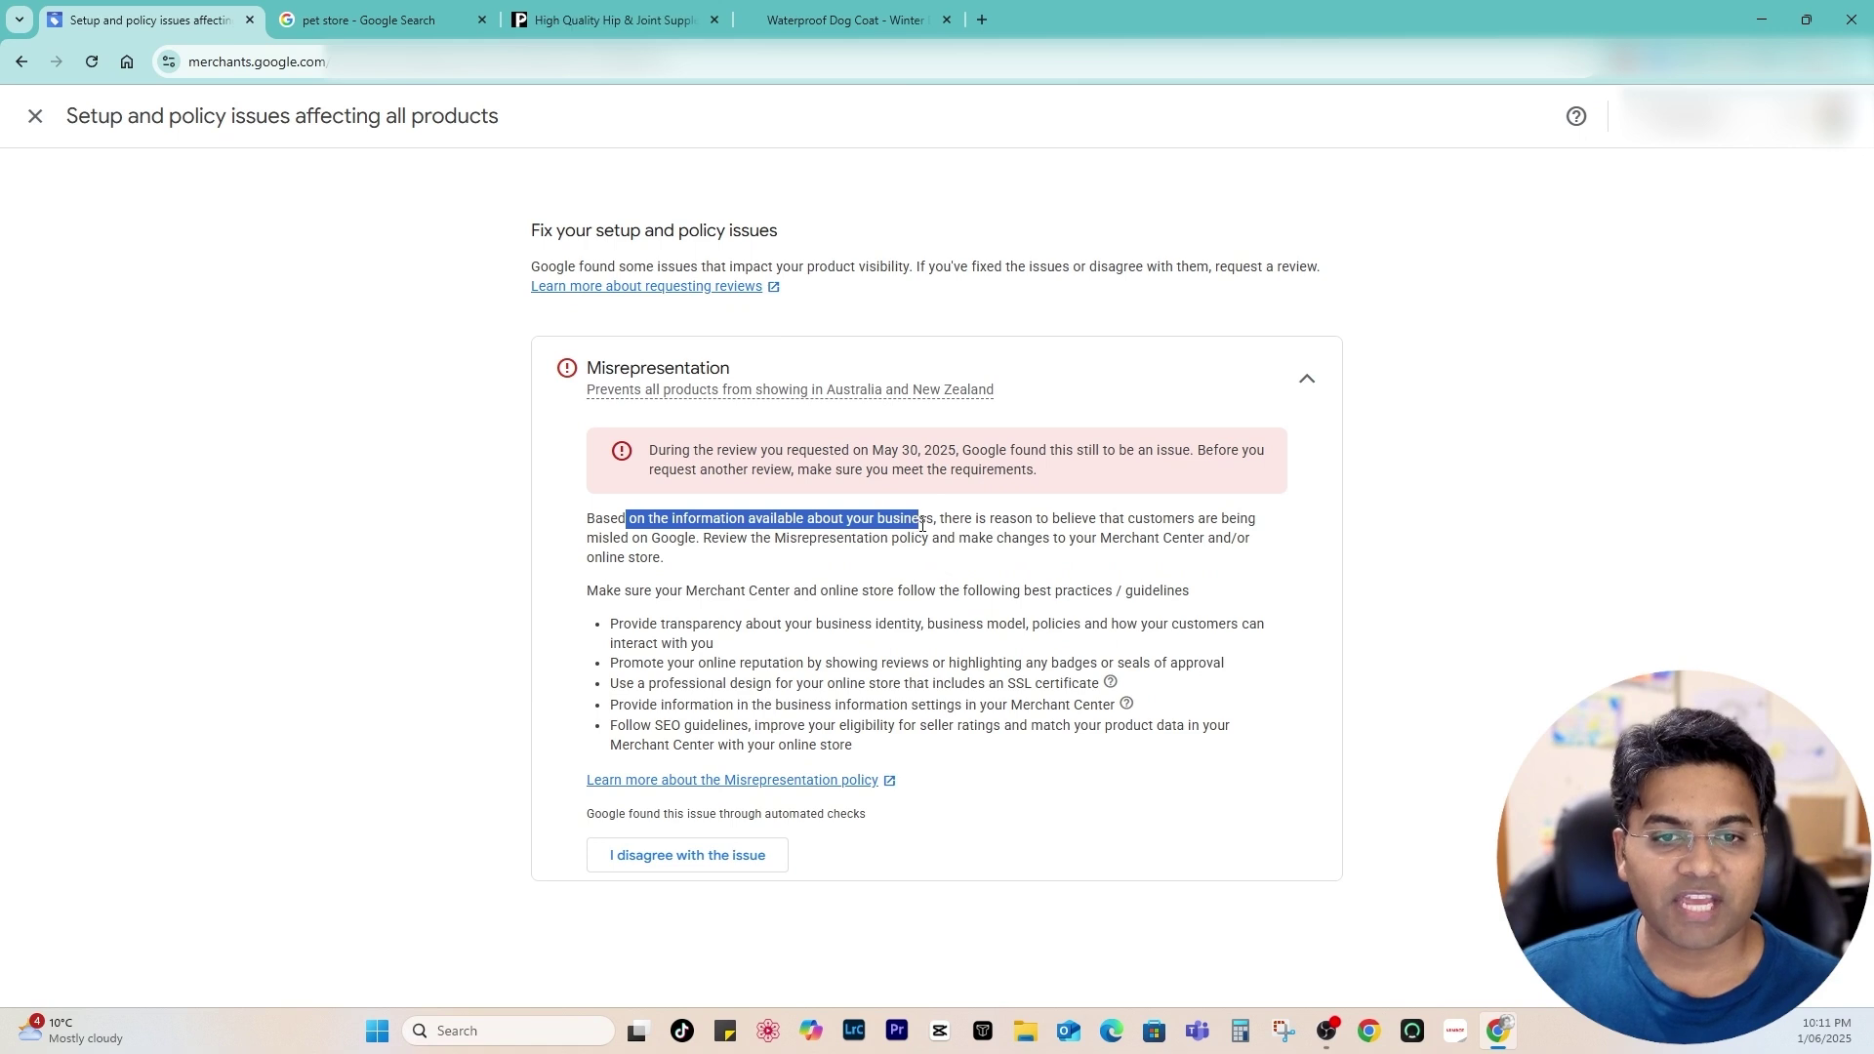
left_click(966, 515)
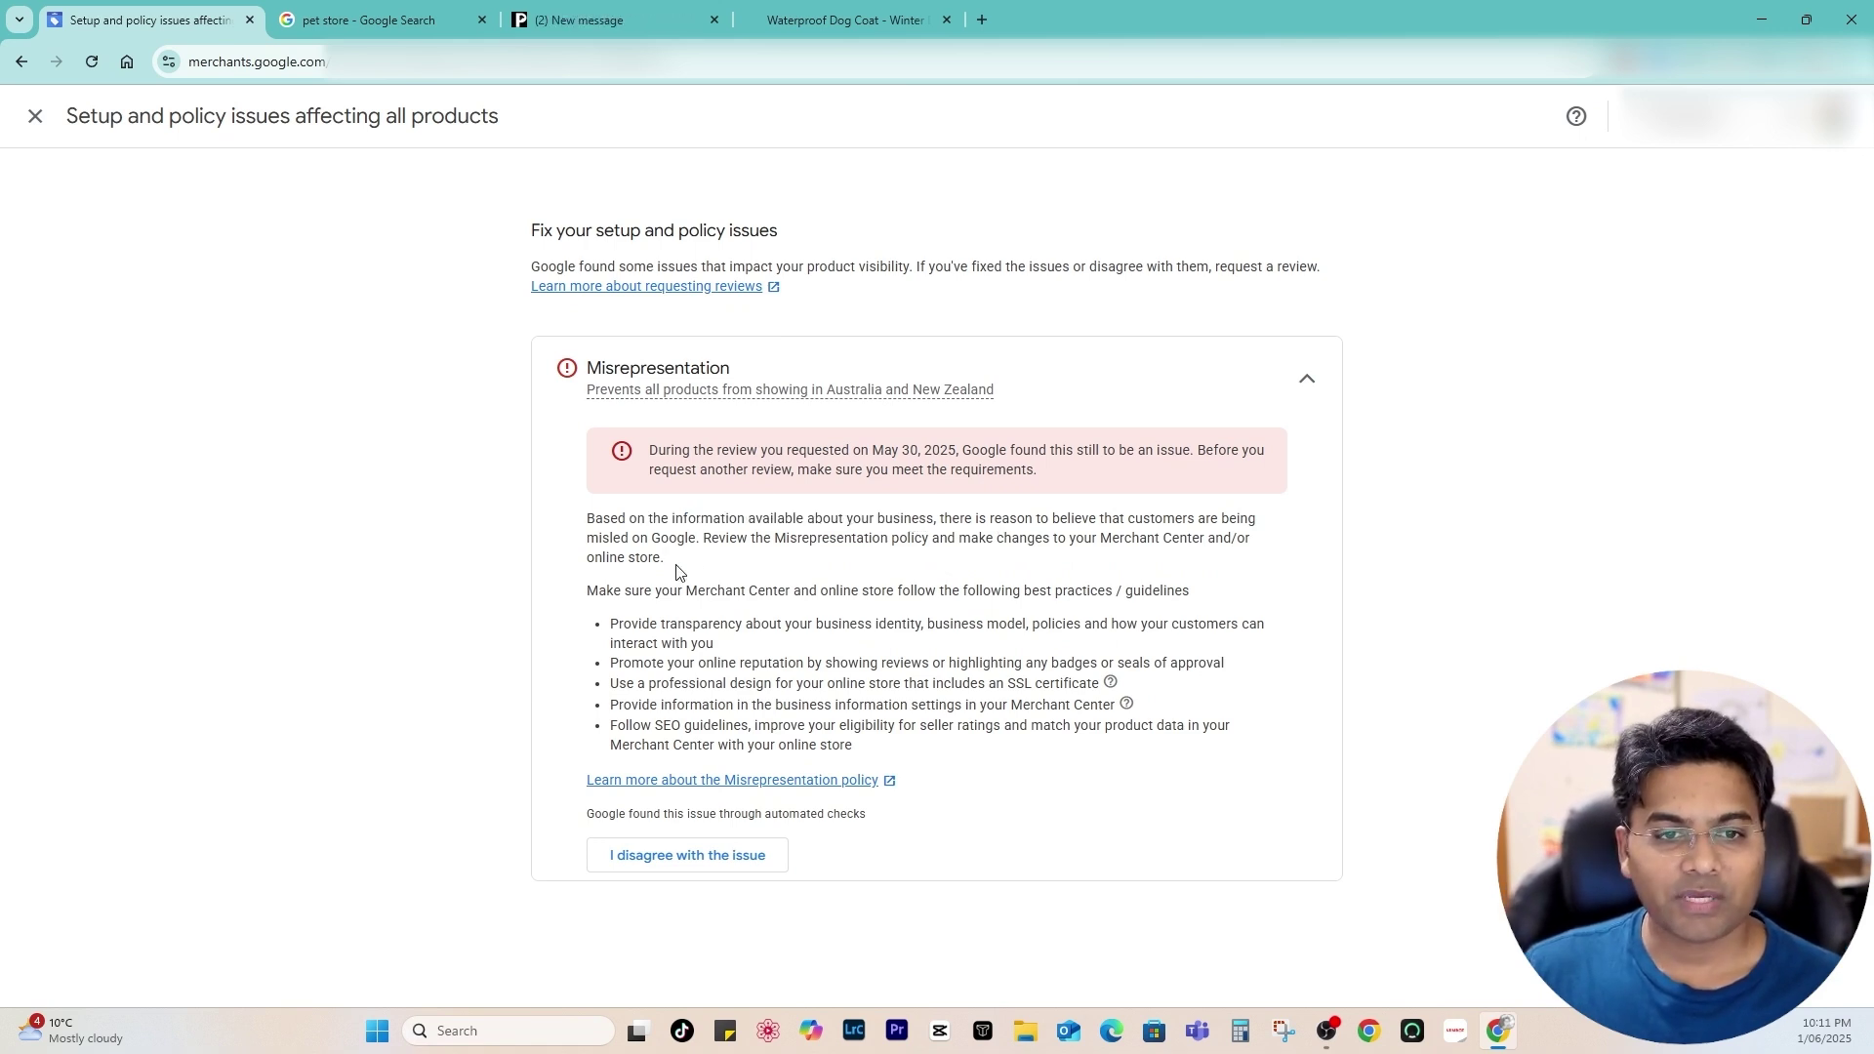
left_click_drag(631, 611, 1084, 625)
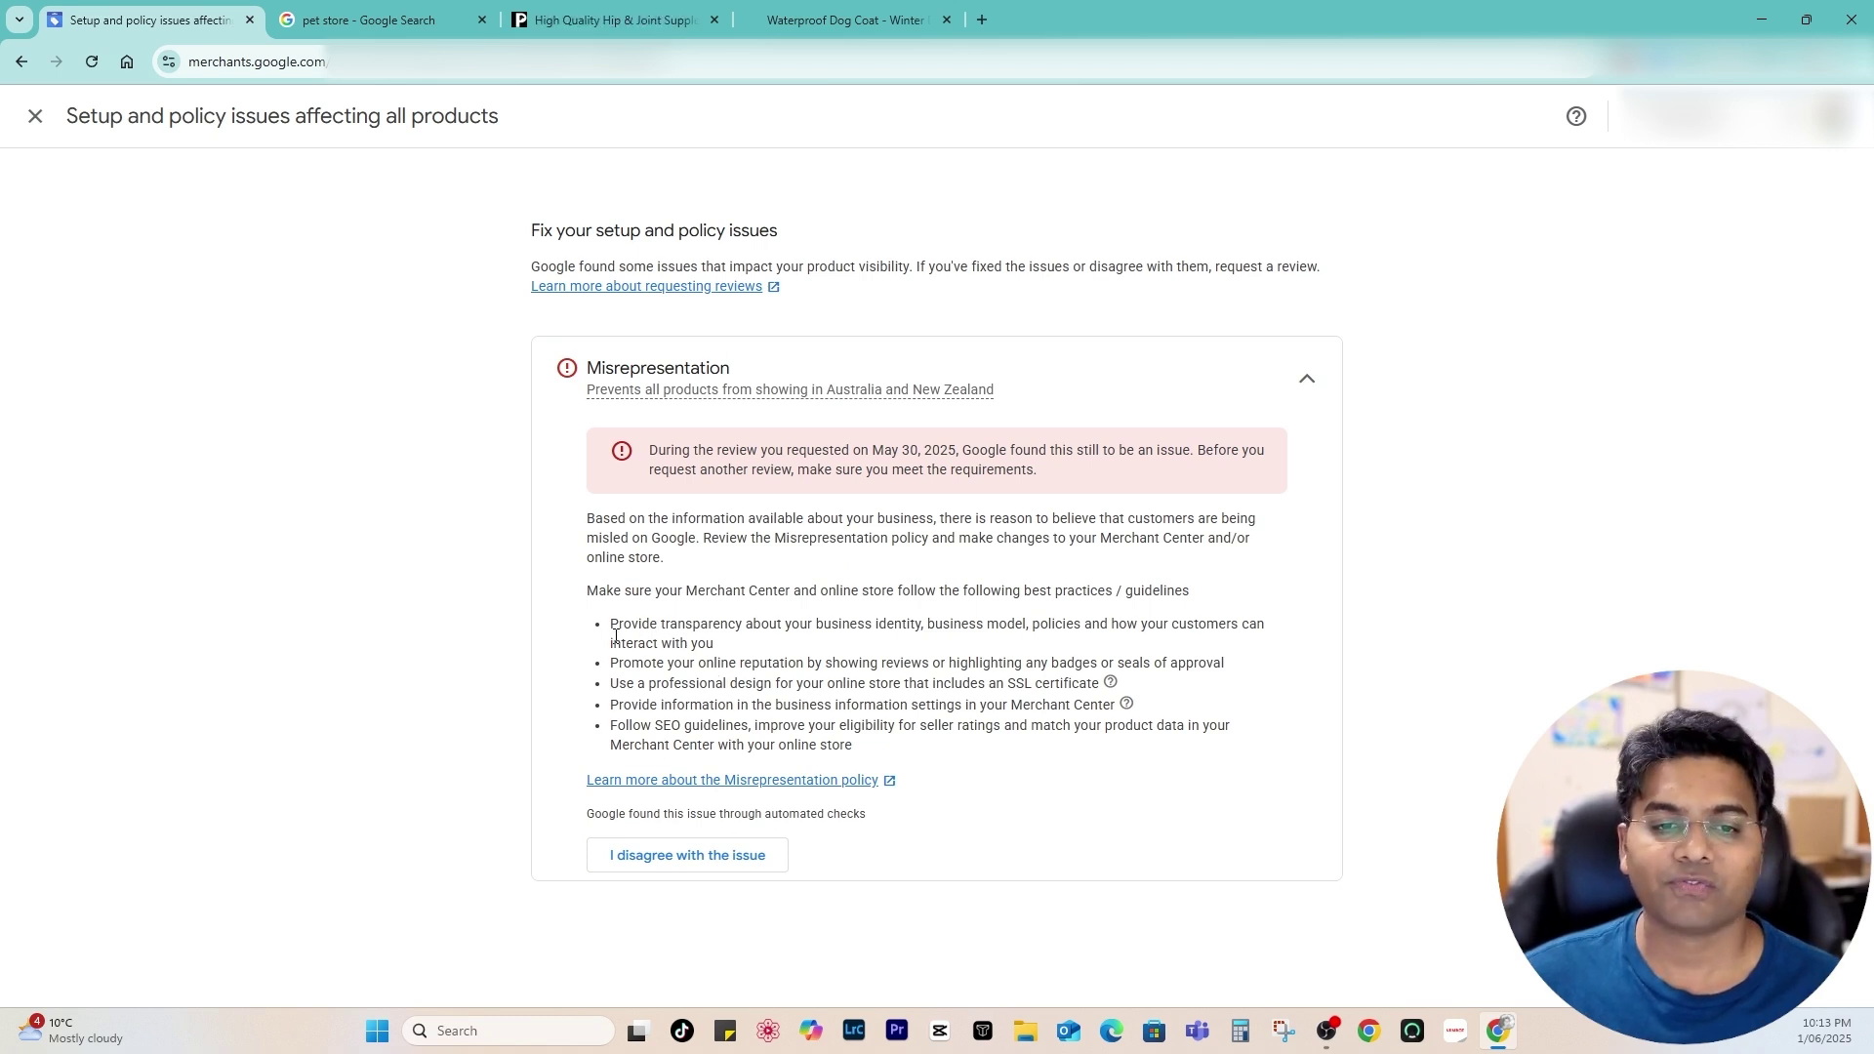
left_click_drag(613, 628, 719, 629)
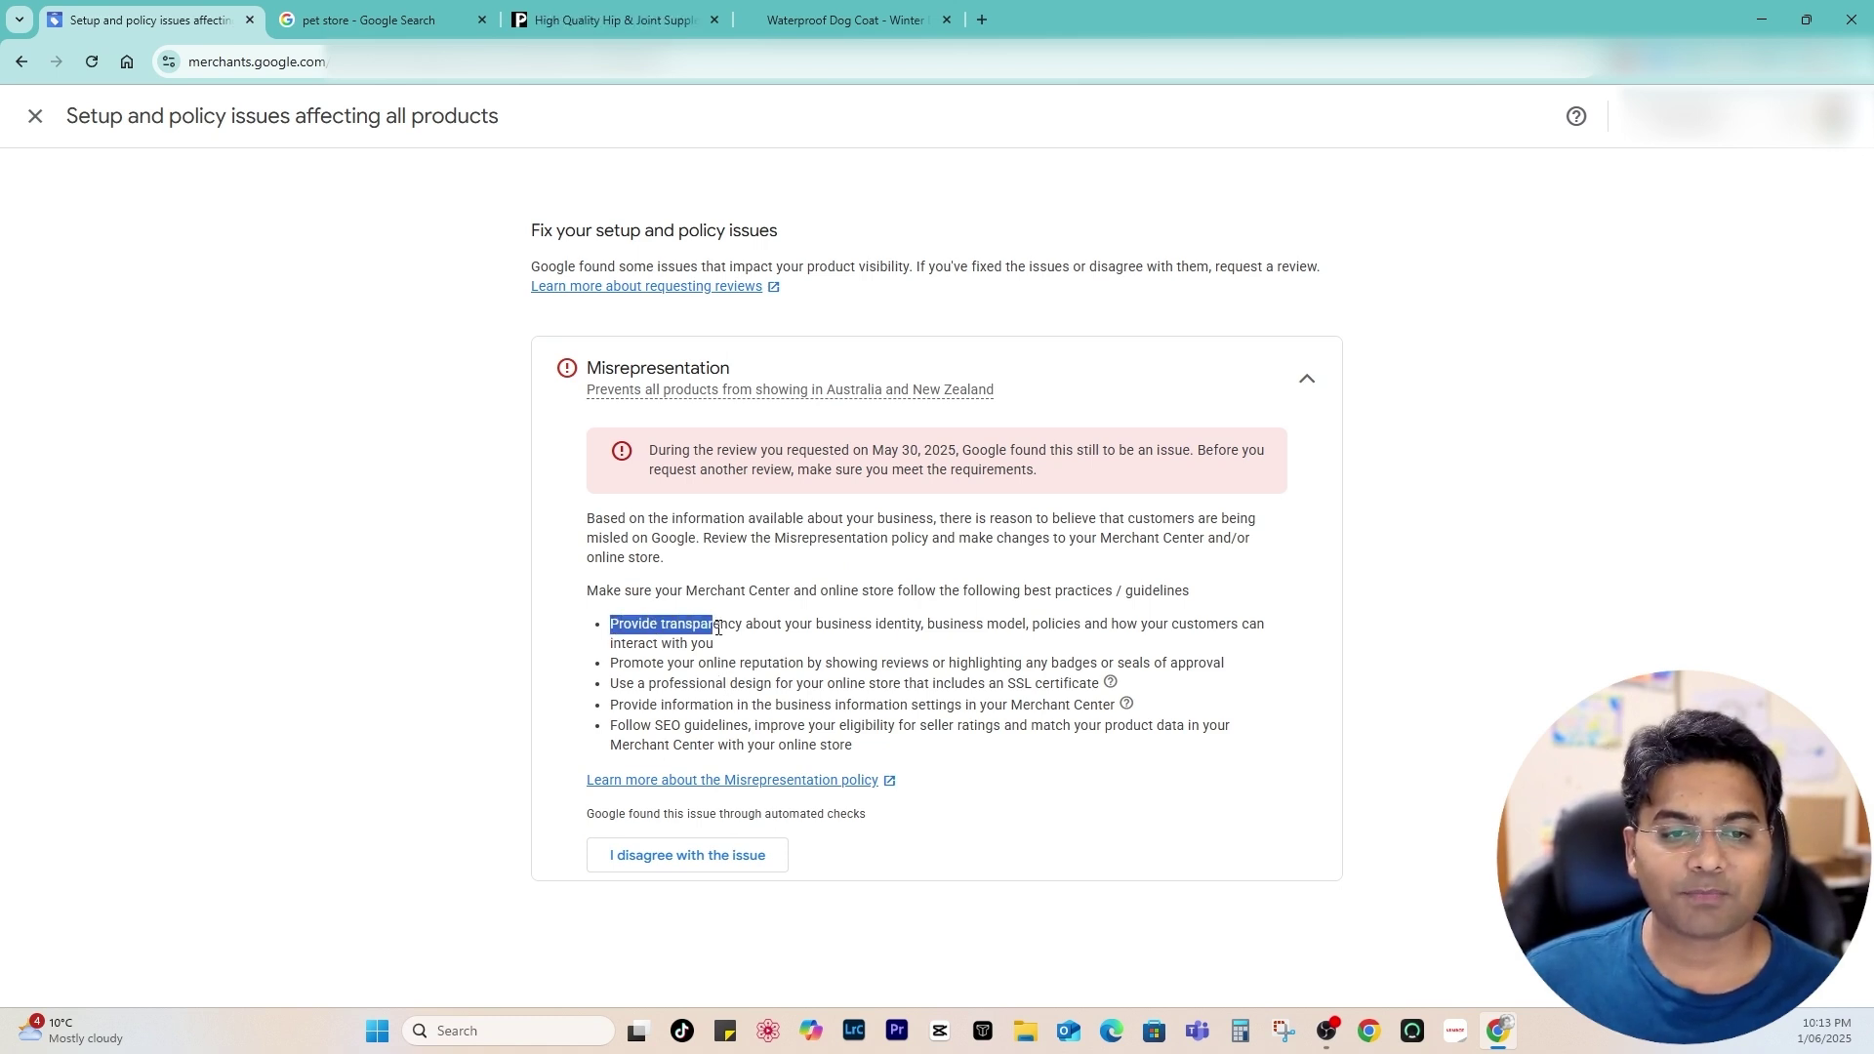
left_click(743, 624)
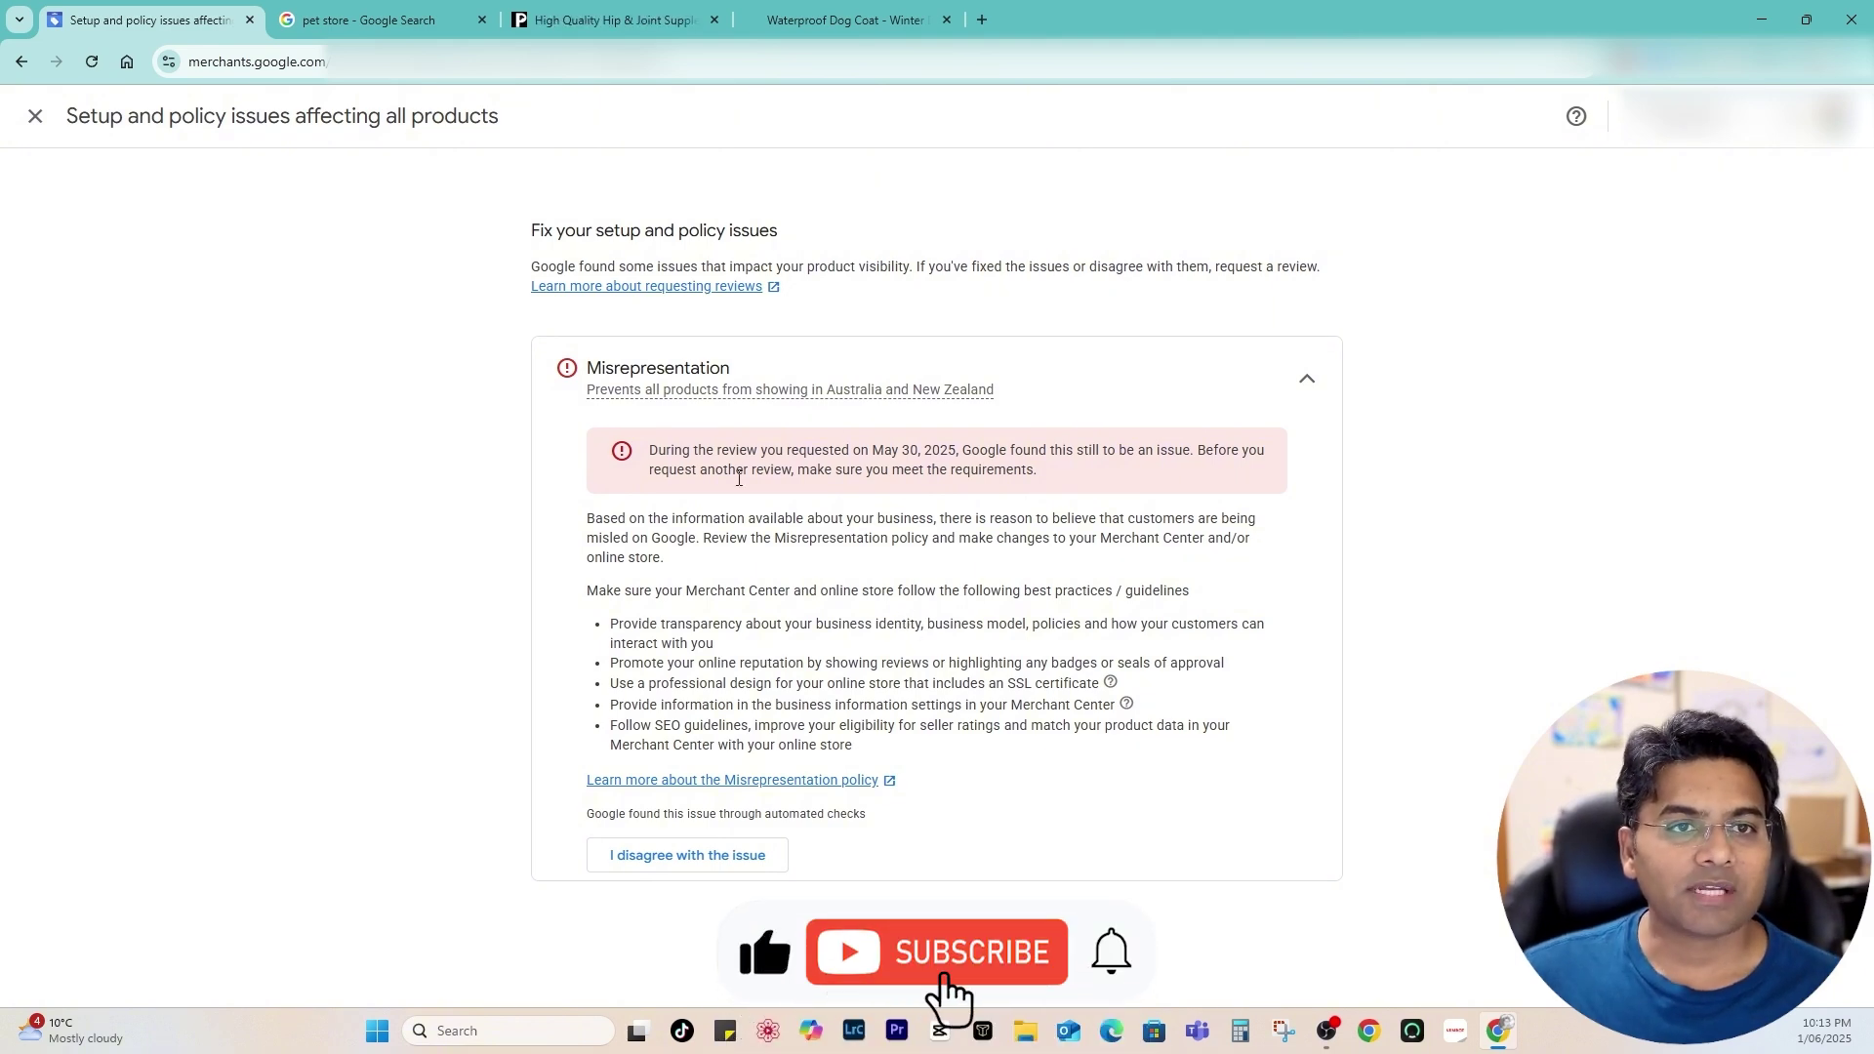
Switch to the "pet store" Google search results and examine the sponsored product listings
left_click(371, 19)
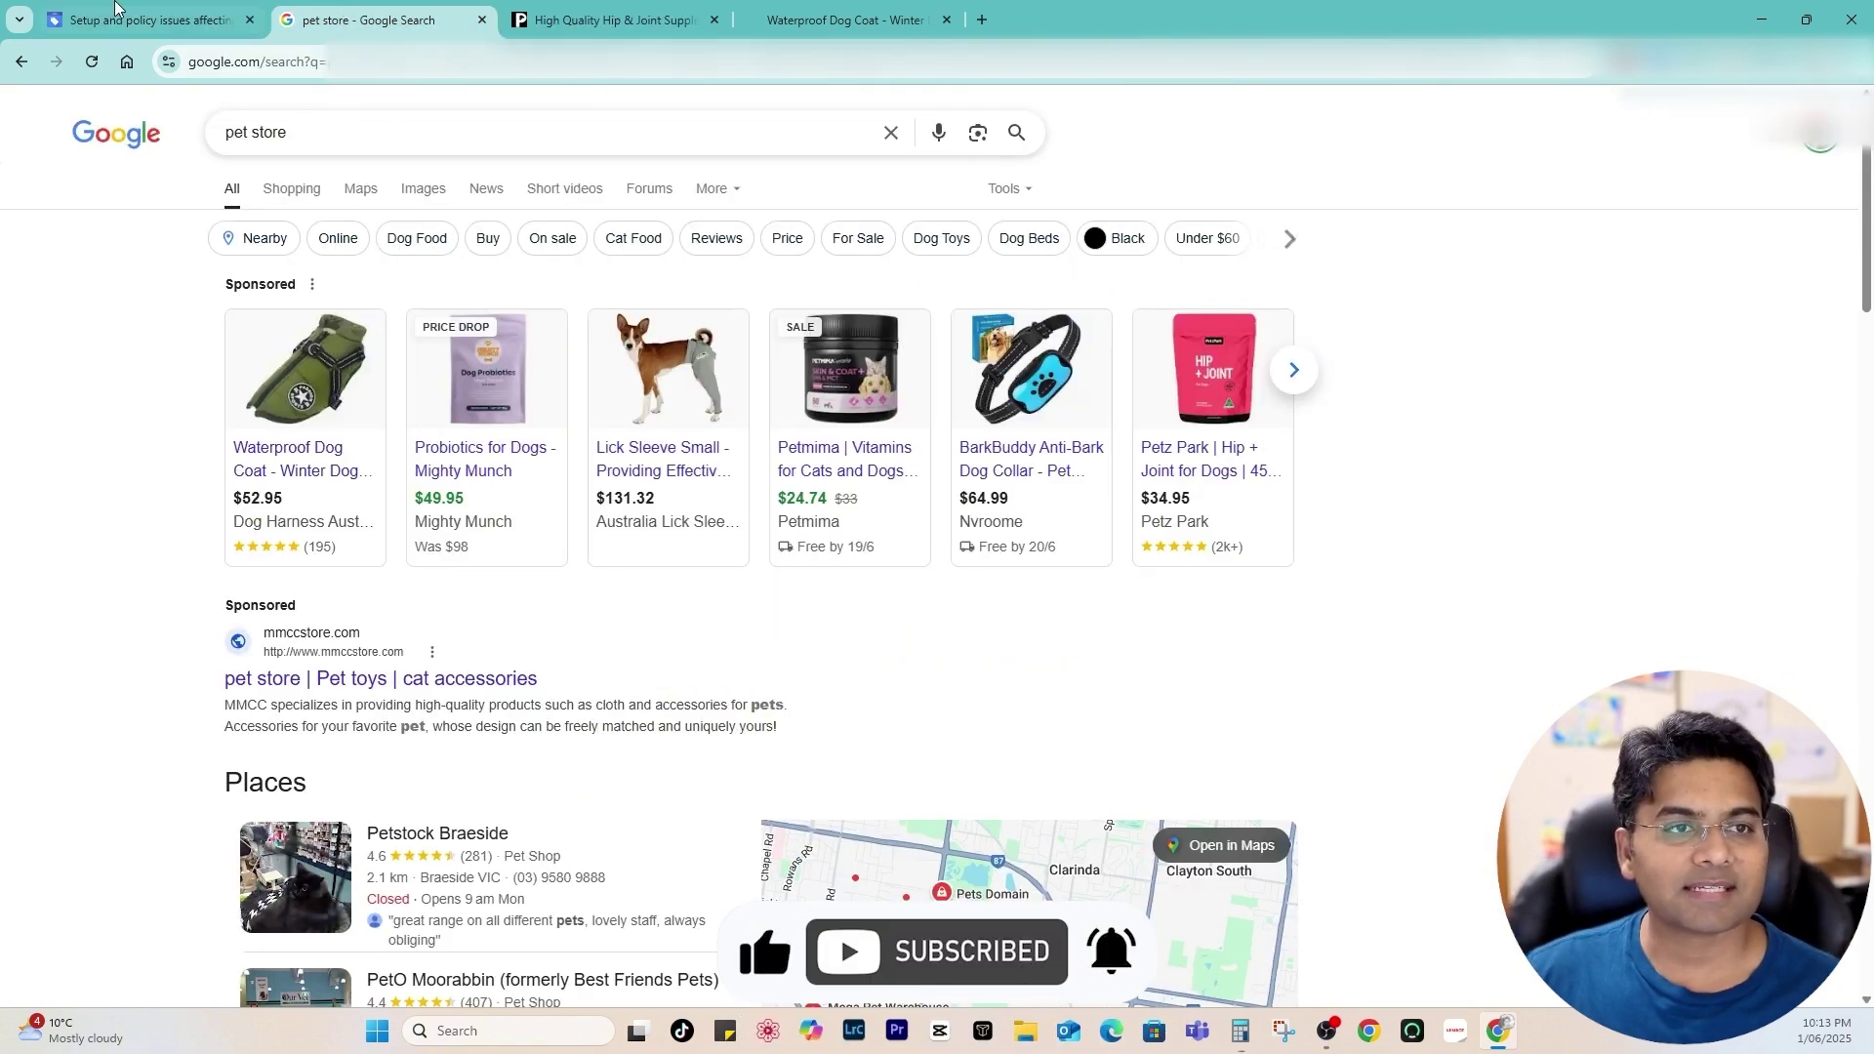
mouse_move(231, 432)
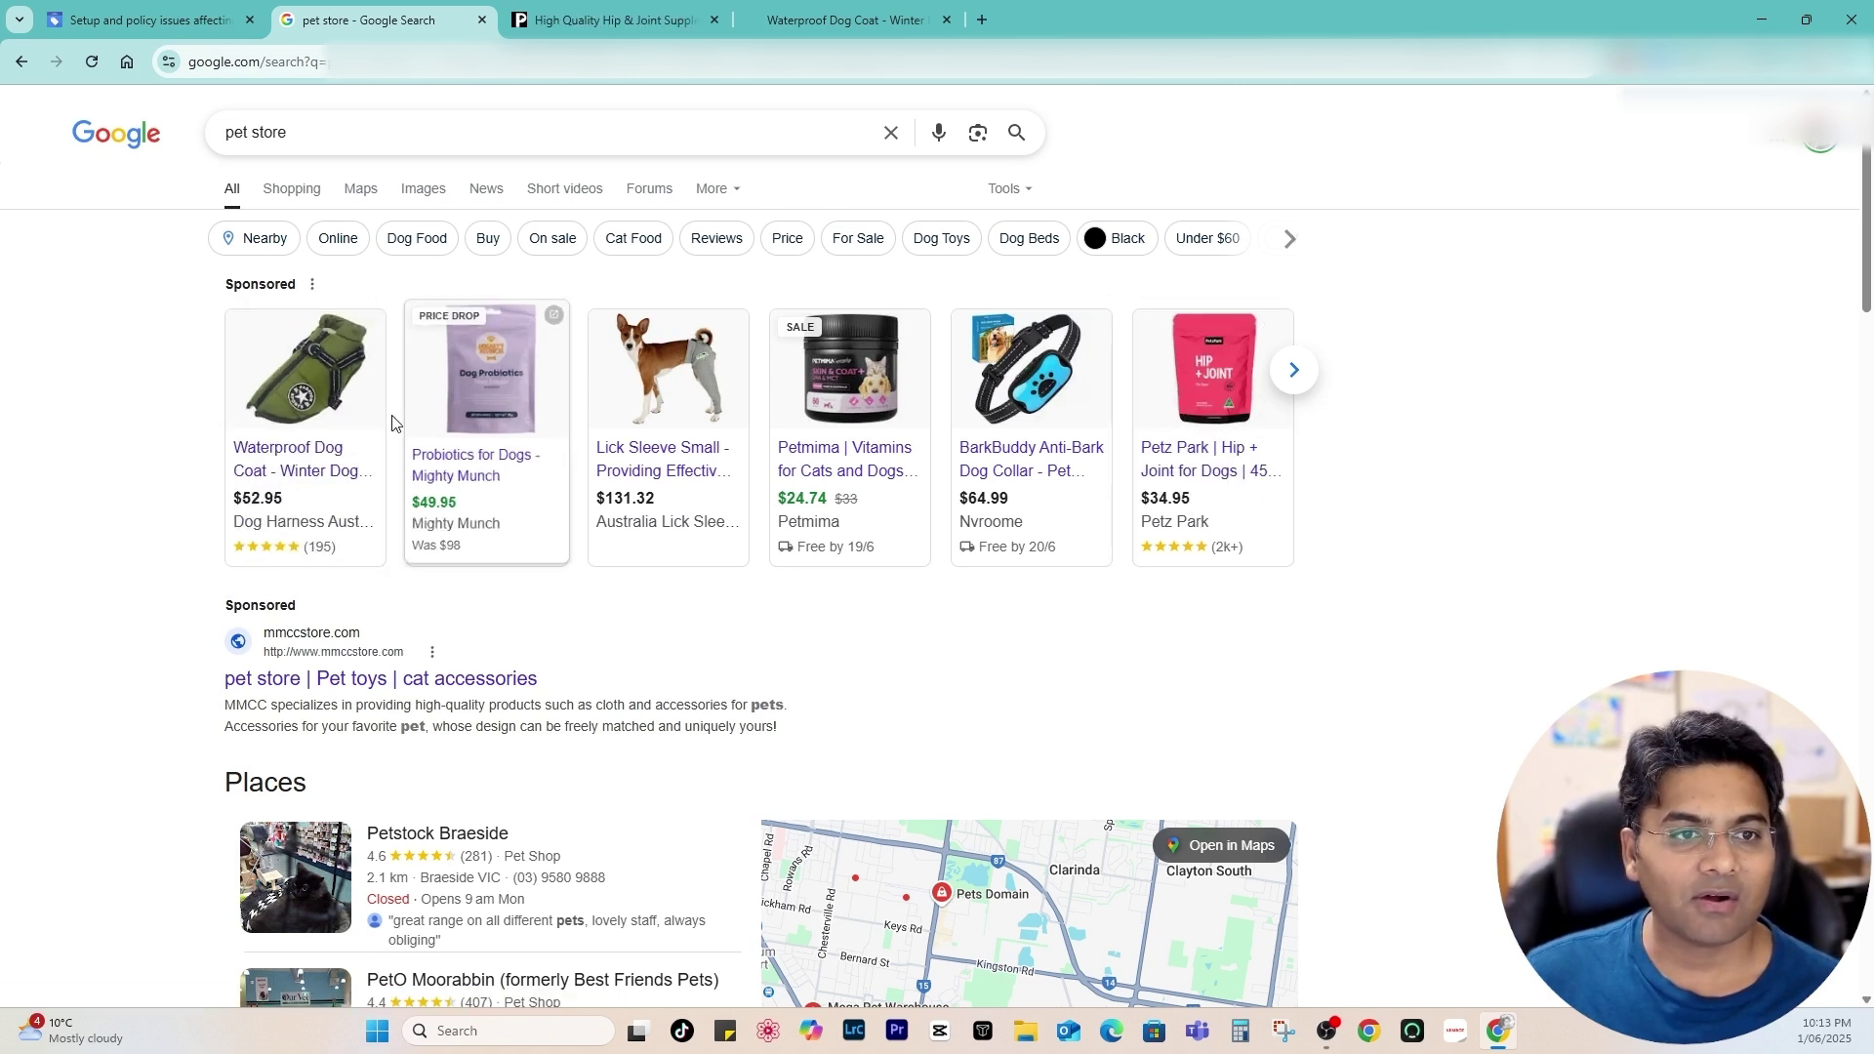
mouse_move(496, 464)
mouse_move(310, 478)
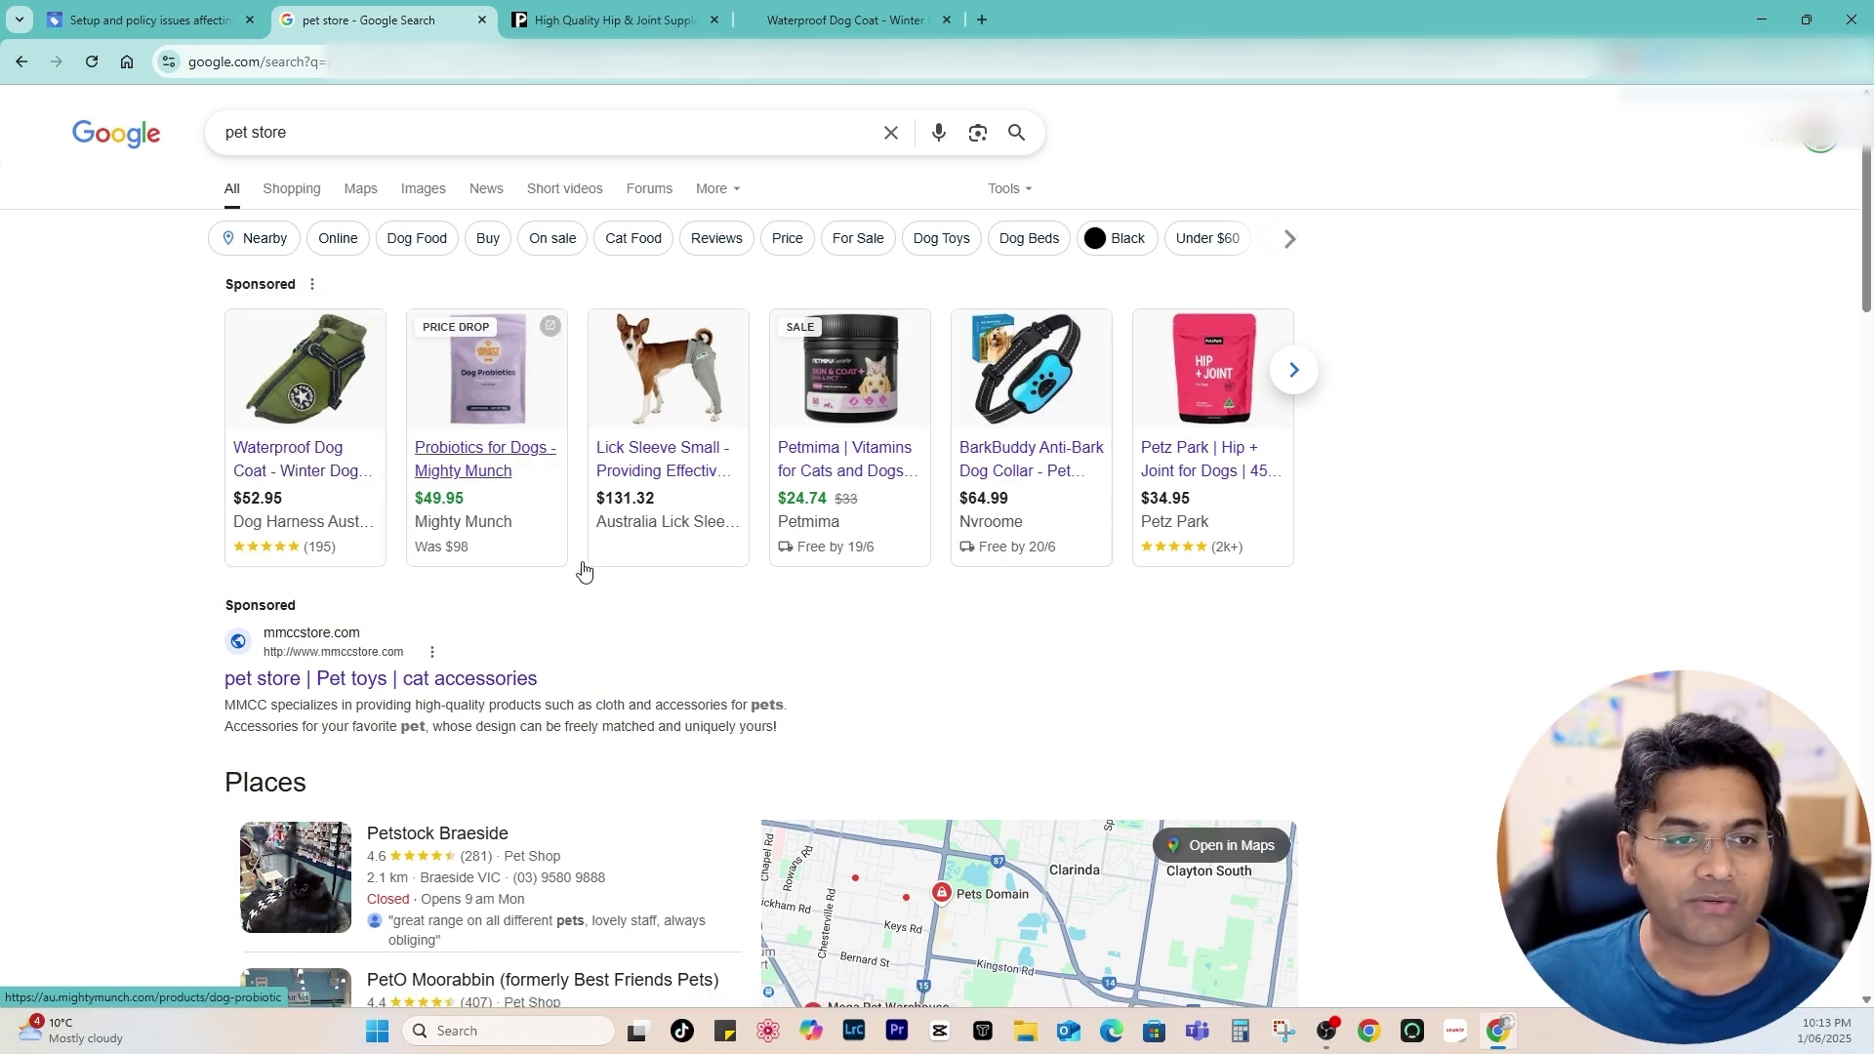
Look over the dog coat and Petz Park Hip & Joint product pages, examining the Petz Park customer reviews and footer links
left_click(599, 33)
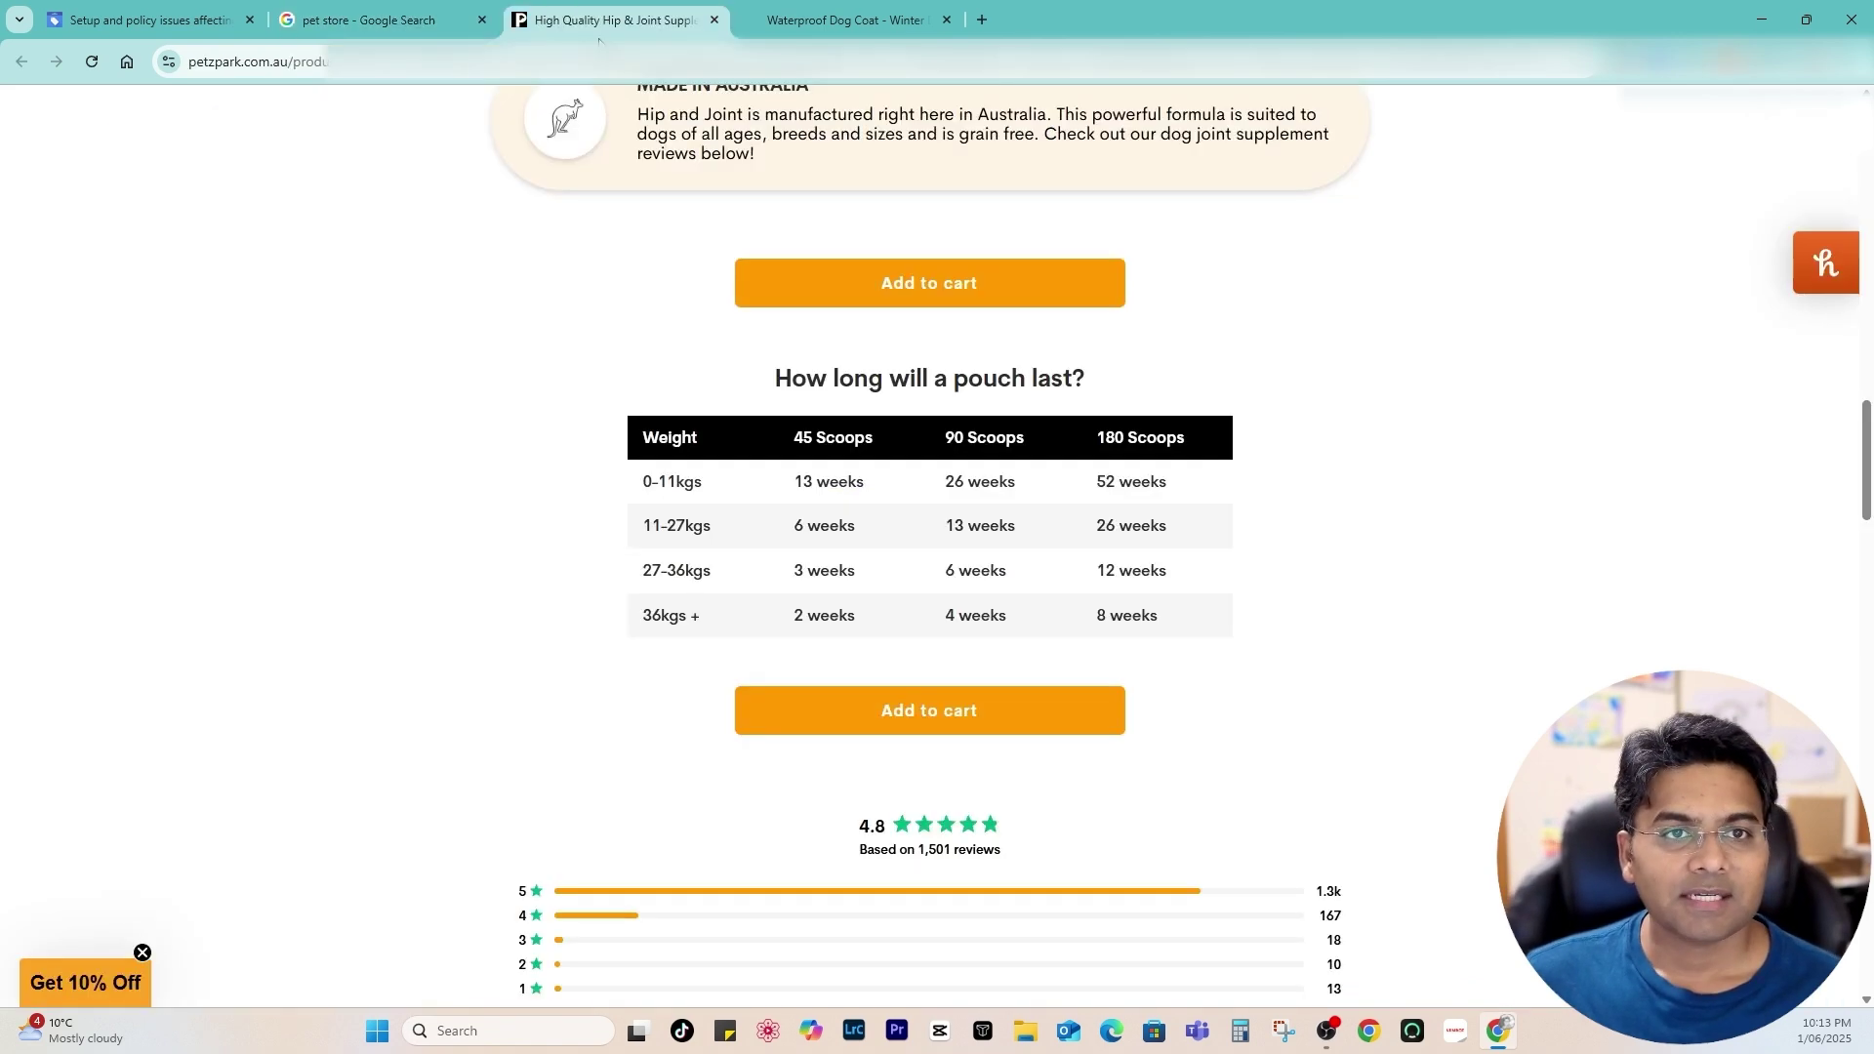
left_click(815, 8)
scroll(1088, 479, "up", 8)
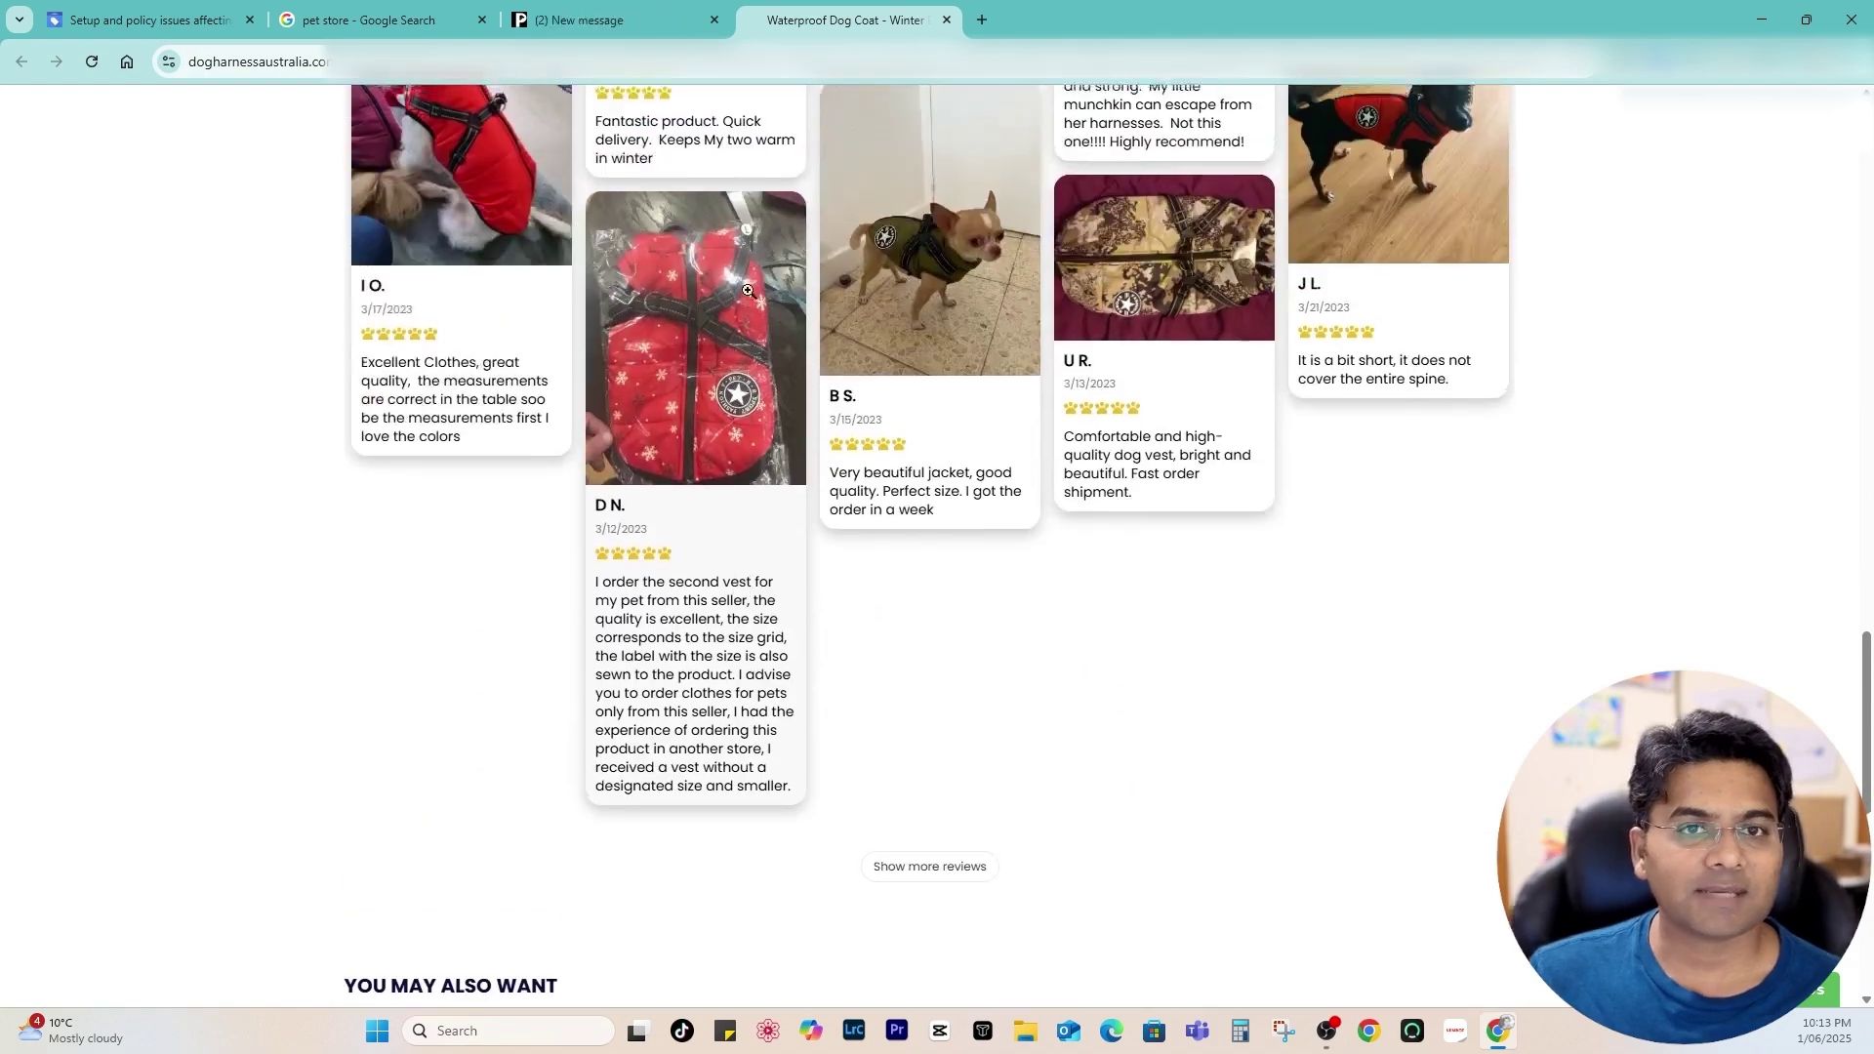
key("ctrl+shift+Tab")
scroll(791, 417, "down", 15)
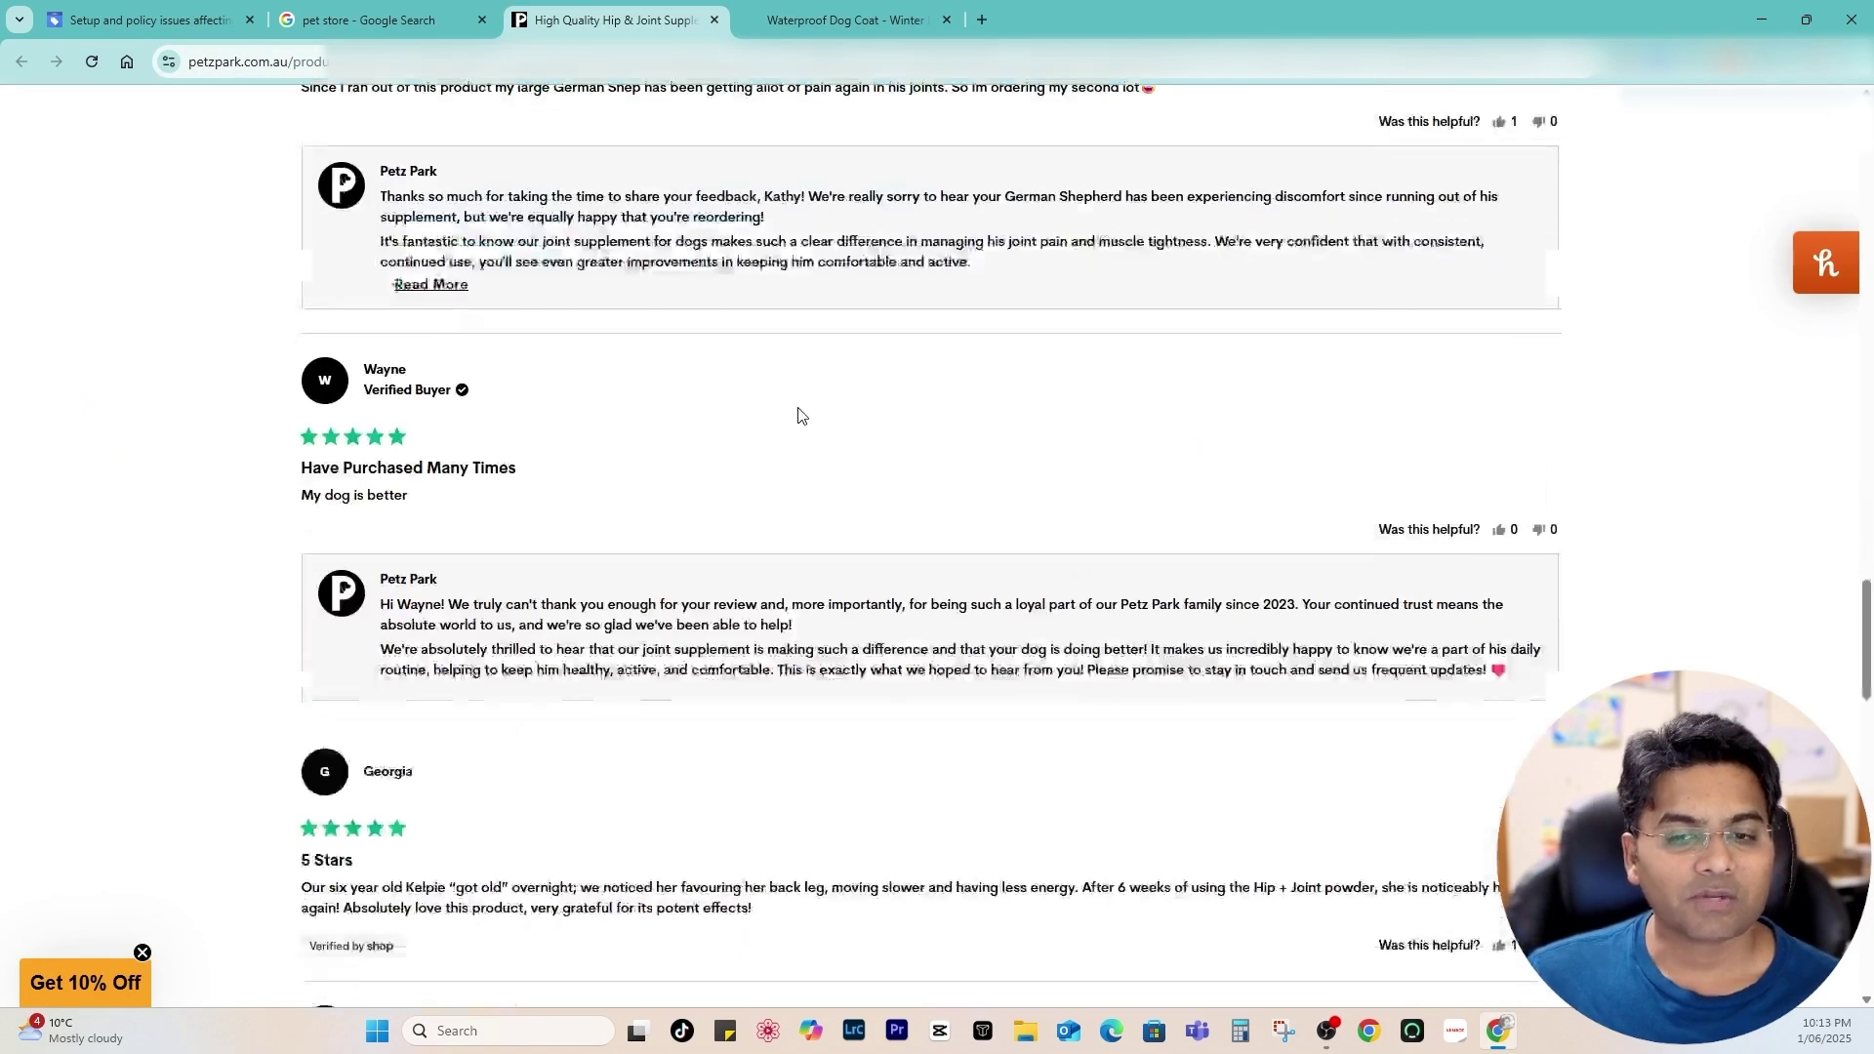
scroll(797, 416, "down", 15)
mouse_move(694, 632)
left_mouse_down()
mouse_move(1201, 642)
mouse_move(1240, 859)
mouse_move(1221, 952)
left_mouse_up()
left_click(1141, 759)
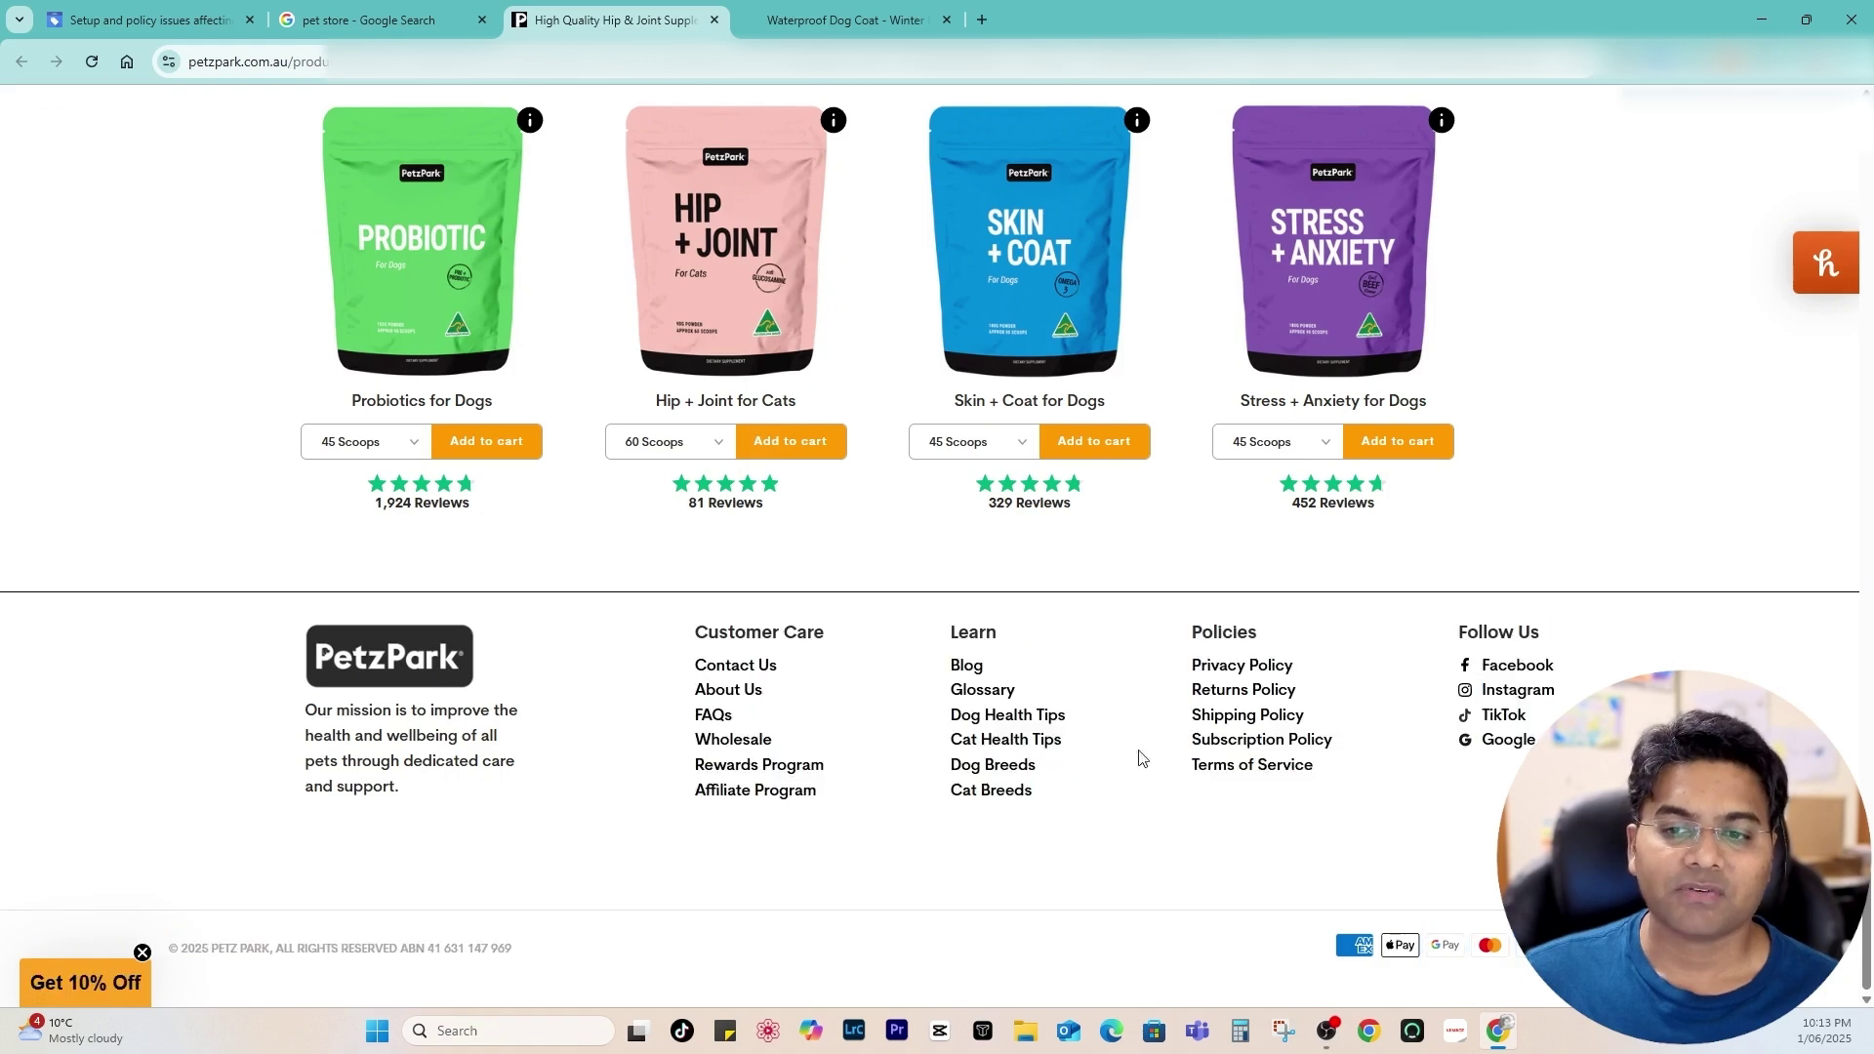
Open Petz Park's Contact Us page in a new tab and examine its contact information and form
right_click(713, 664)
left_click(739, 691)
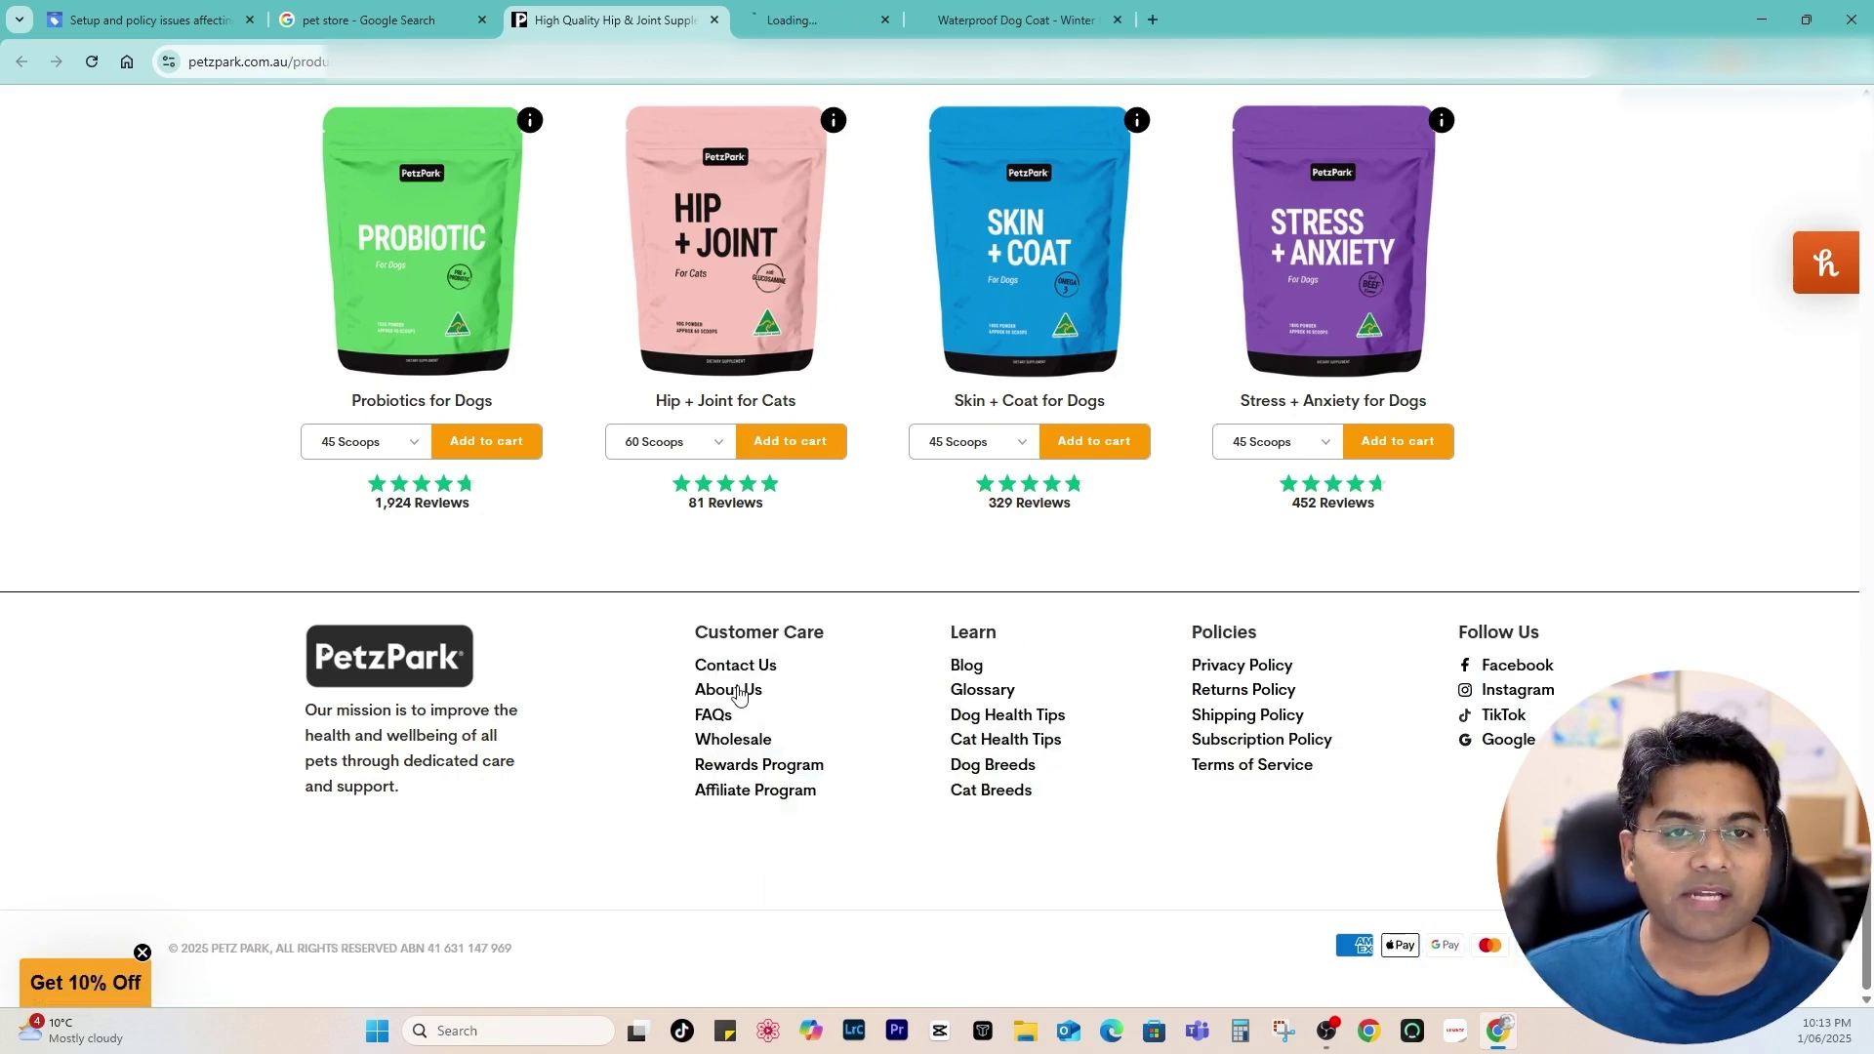
left_click(847, 20)
scroll(865, 293, "down", 5)
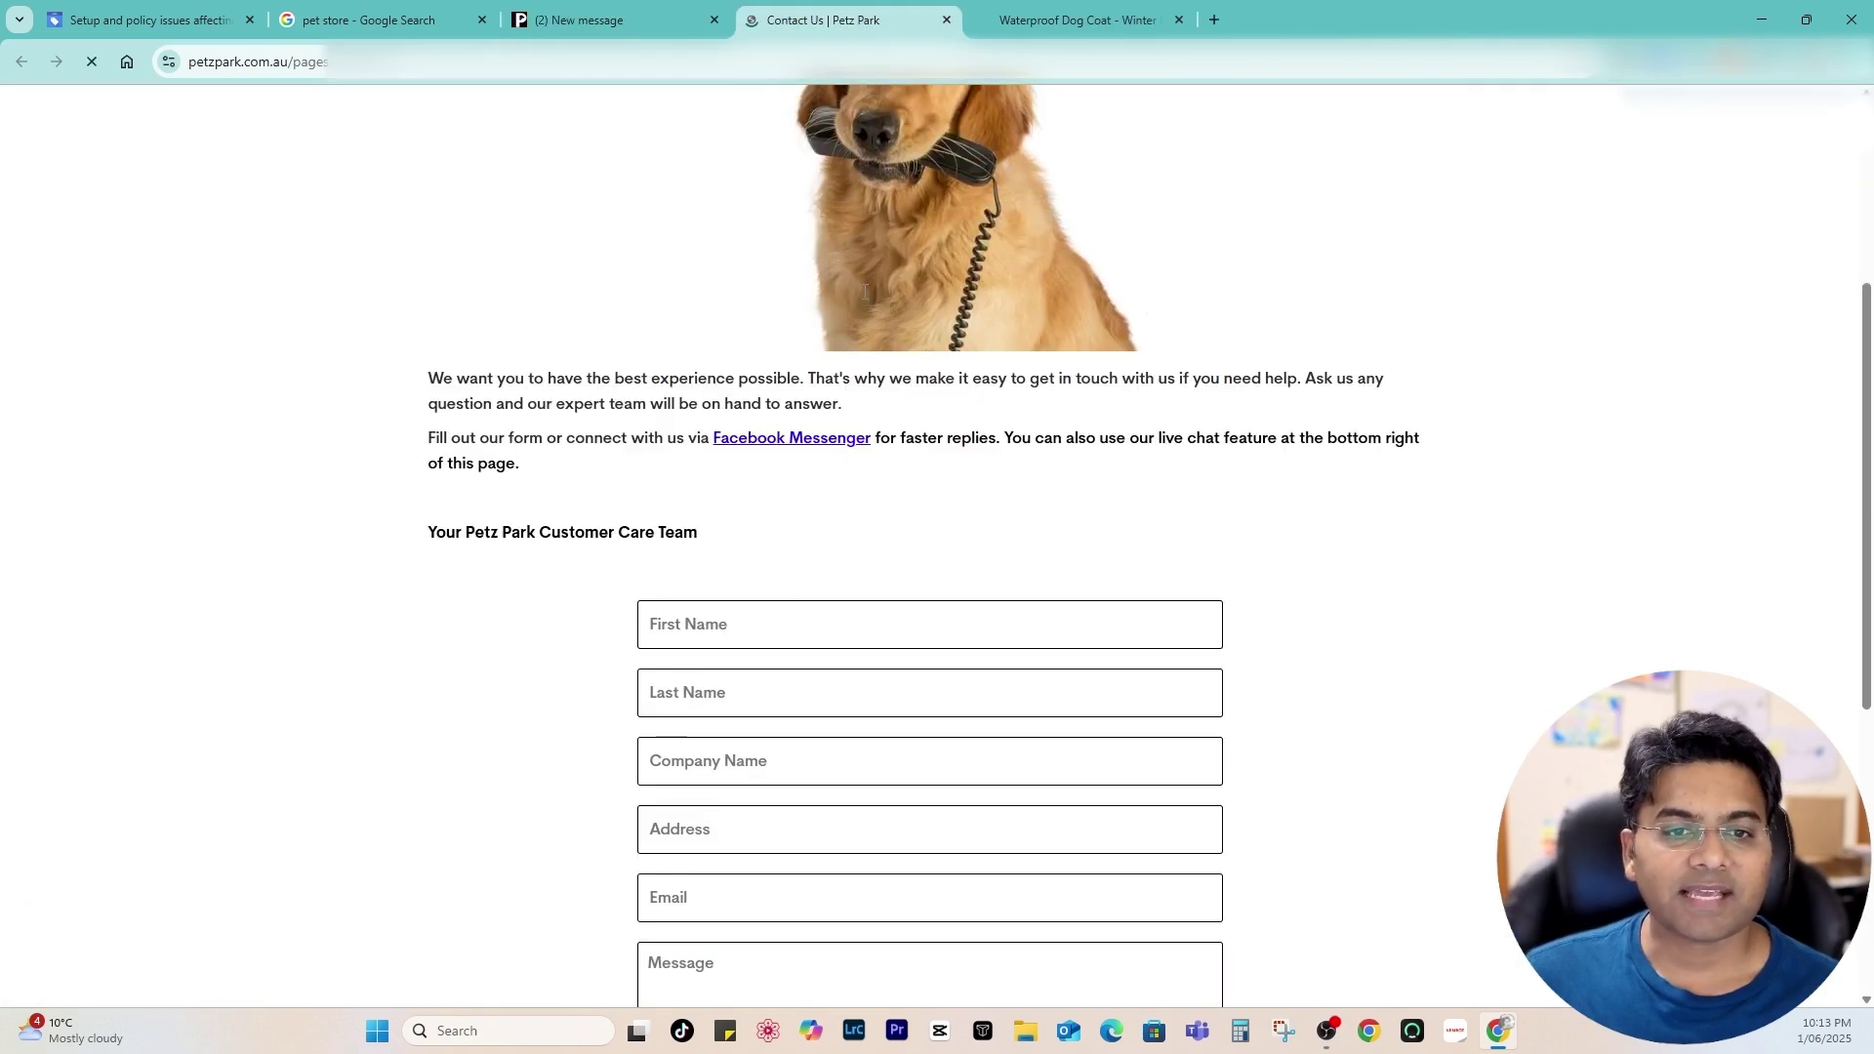
scroll(1001, 466, "down", 10)
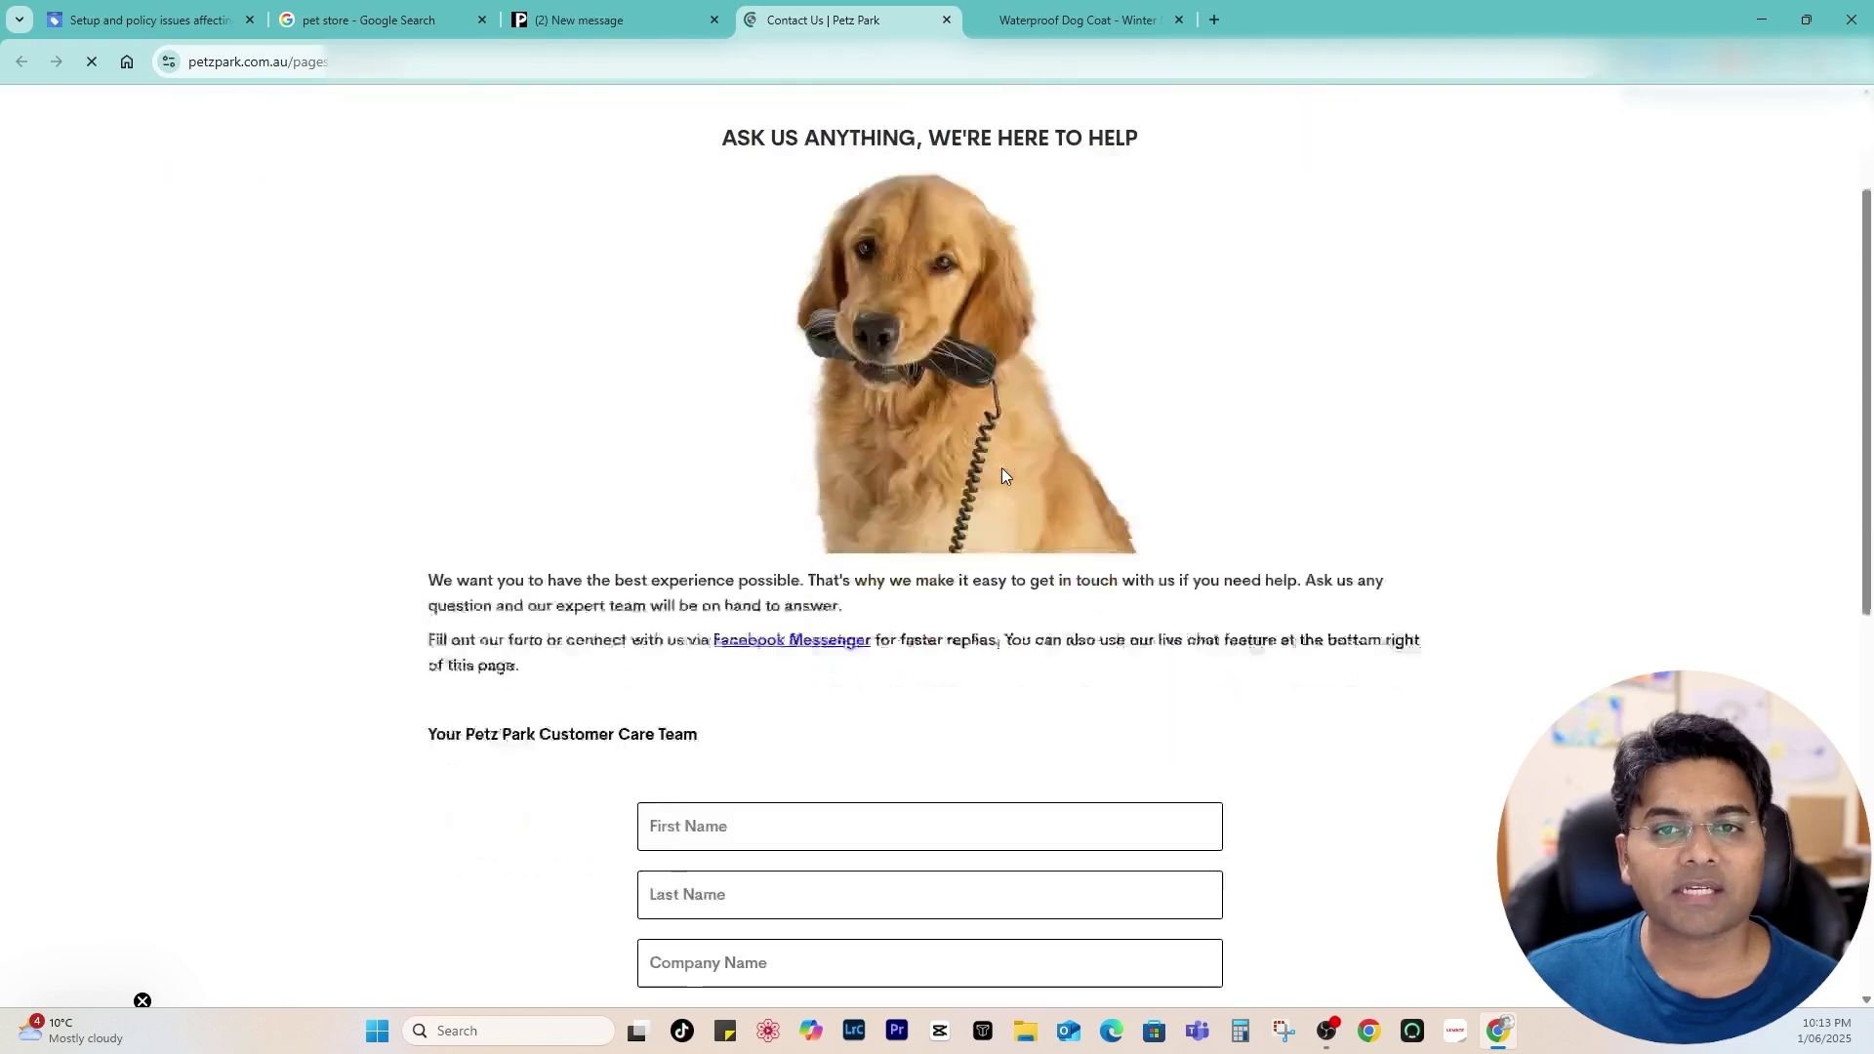
Open Petz Park's About Us page from the product page in a new tab and read it through to the footer
left_click(600, 20)
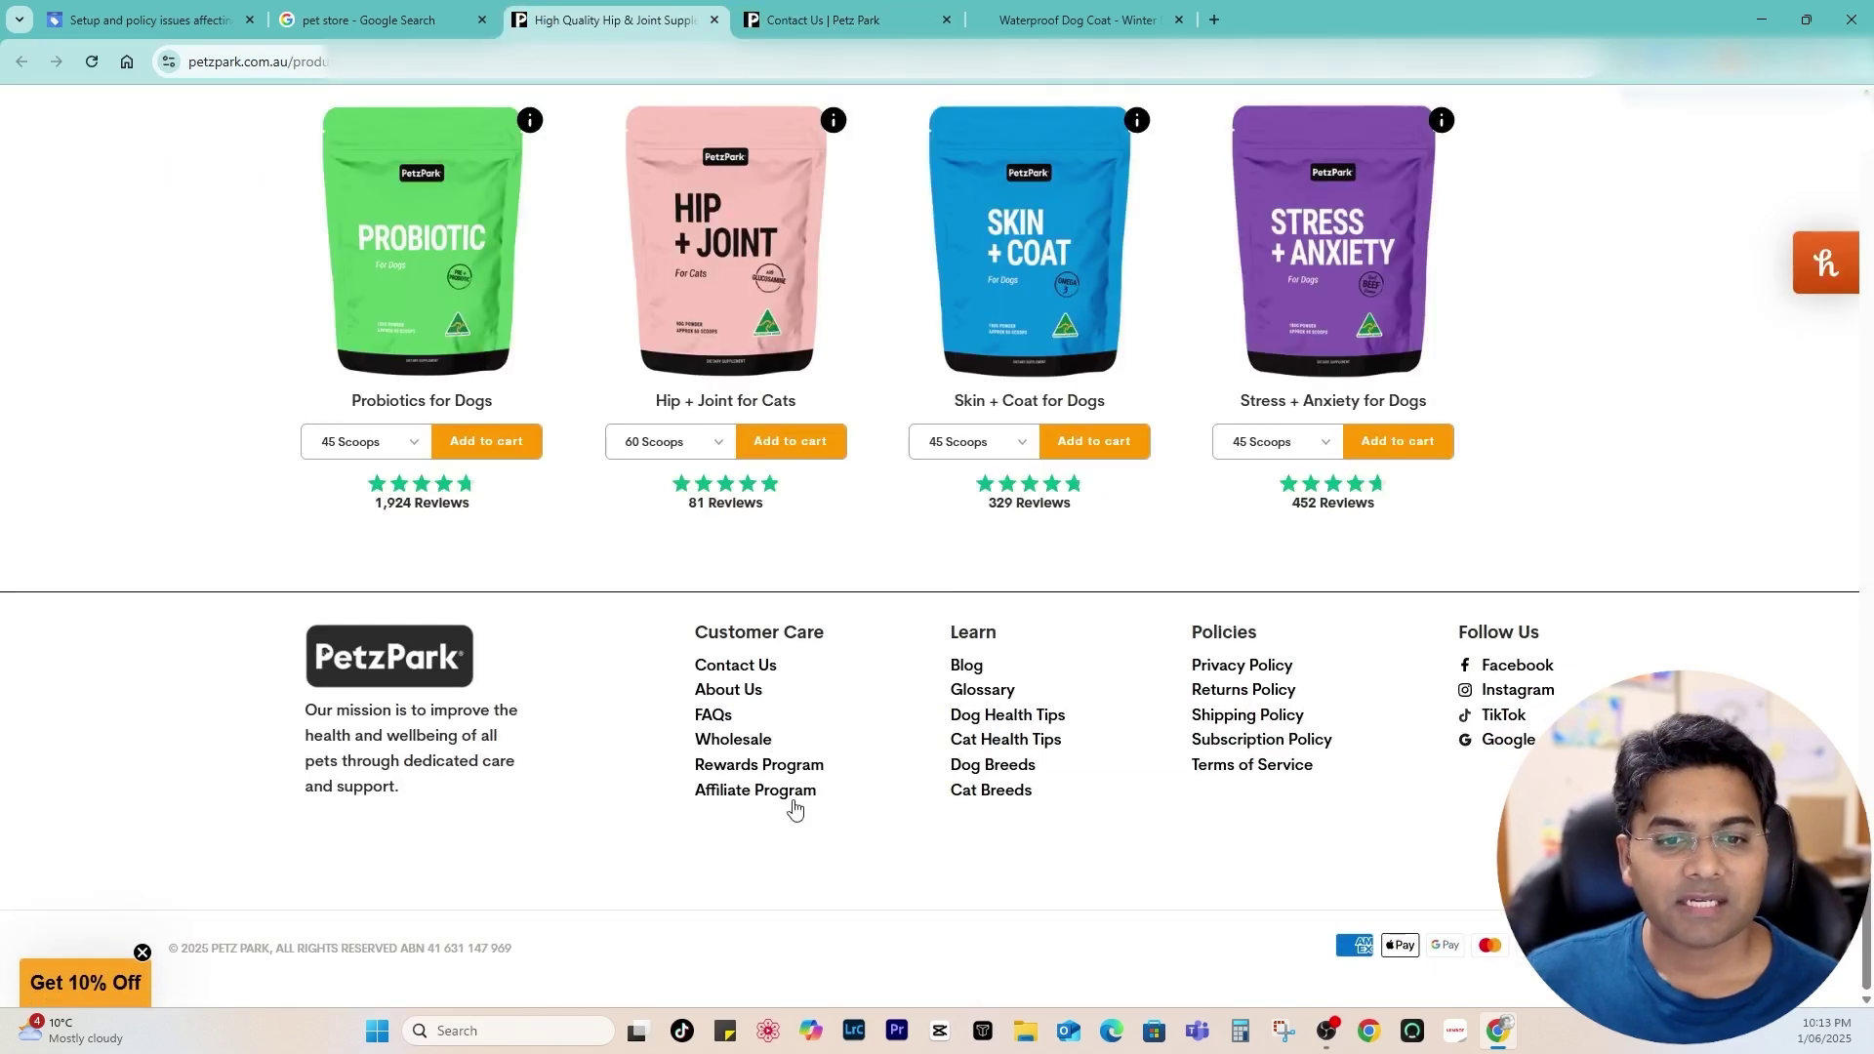
right_click(724, 696)
left_click(752, 710)
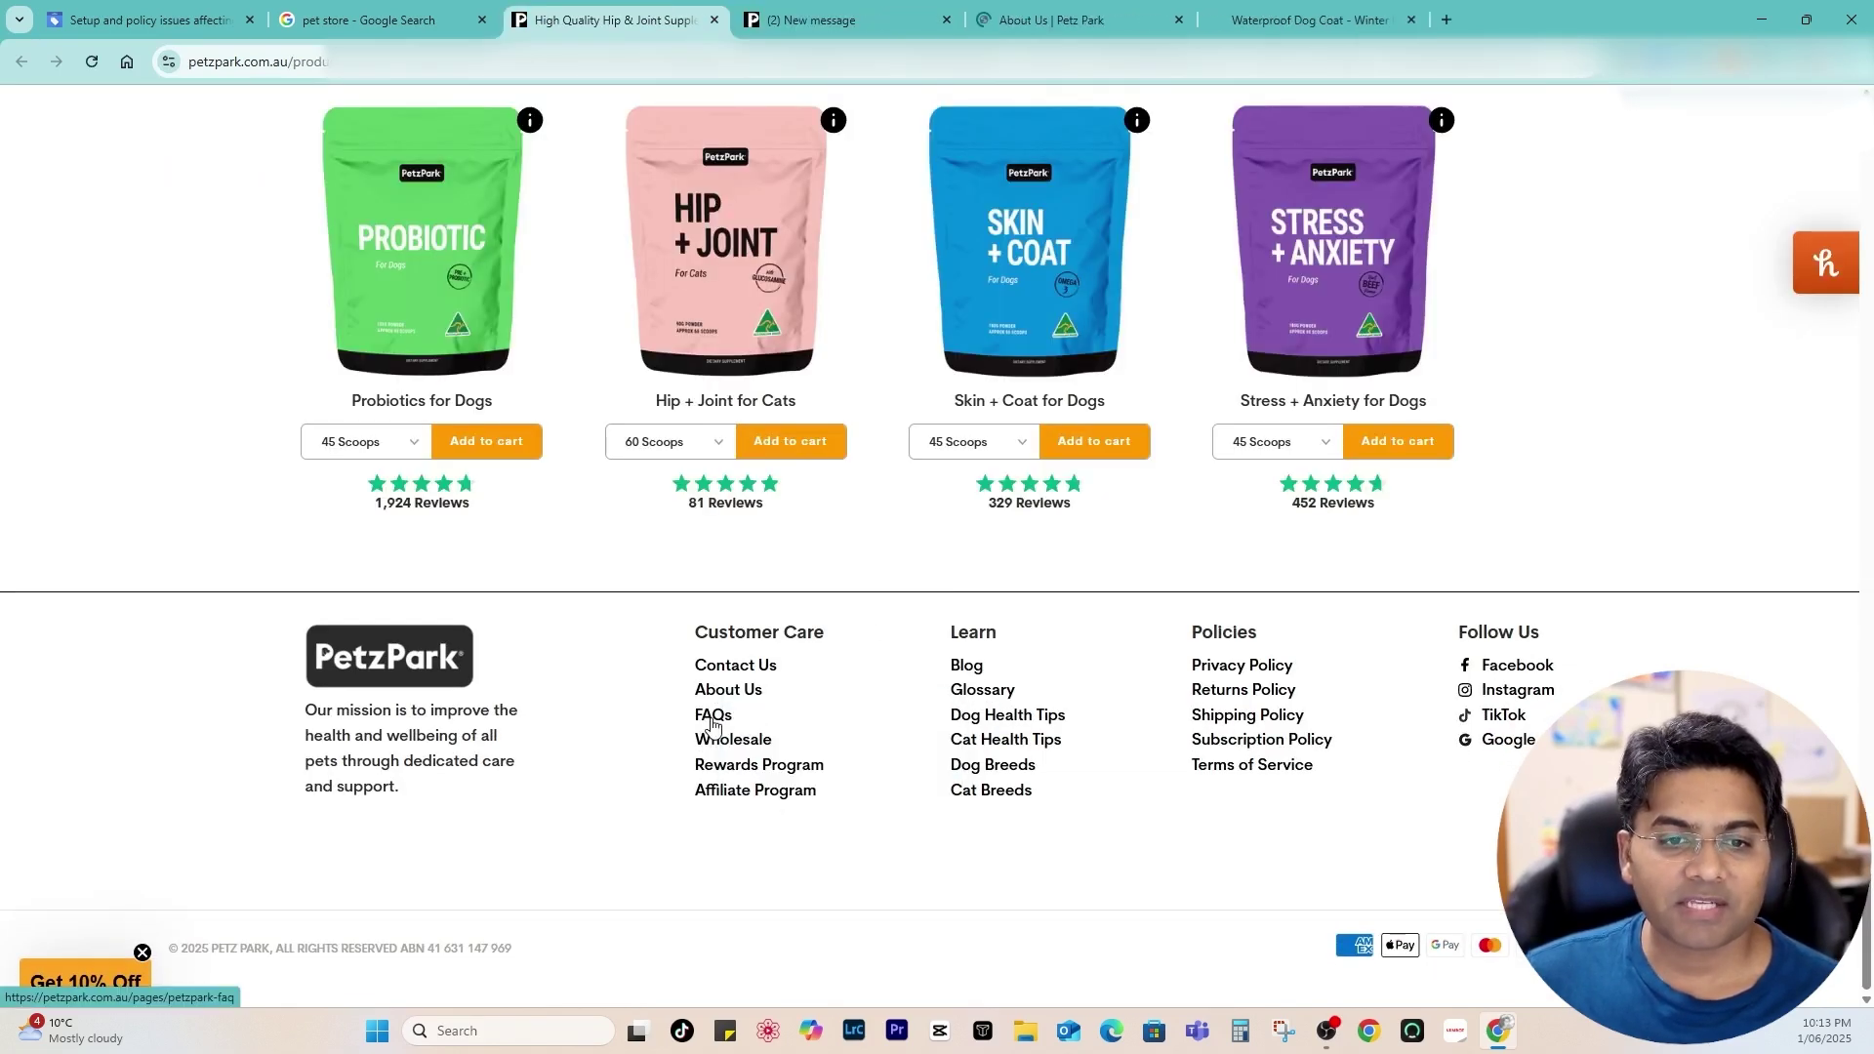
left_click_drag(1052, 20, 830, 19)
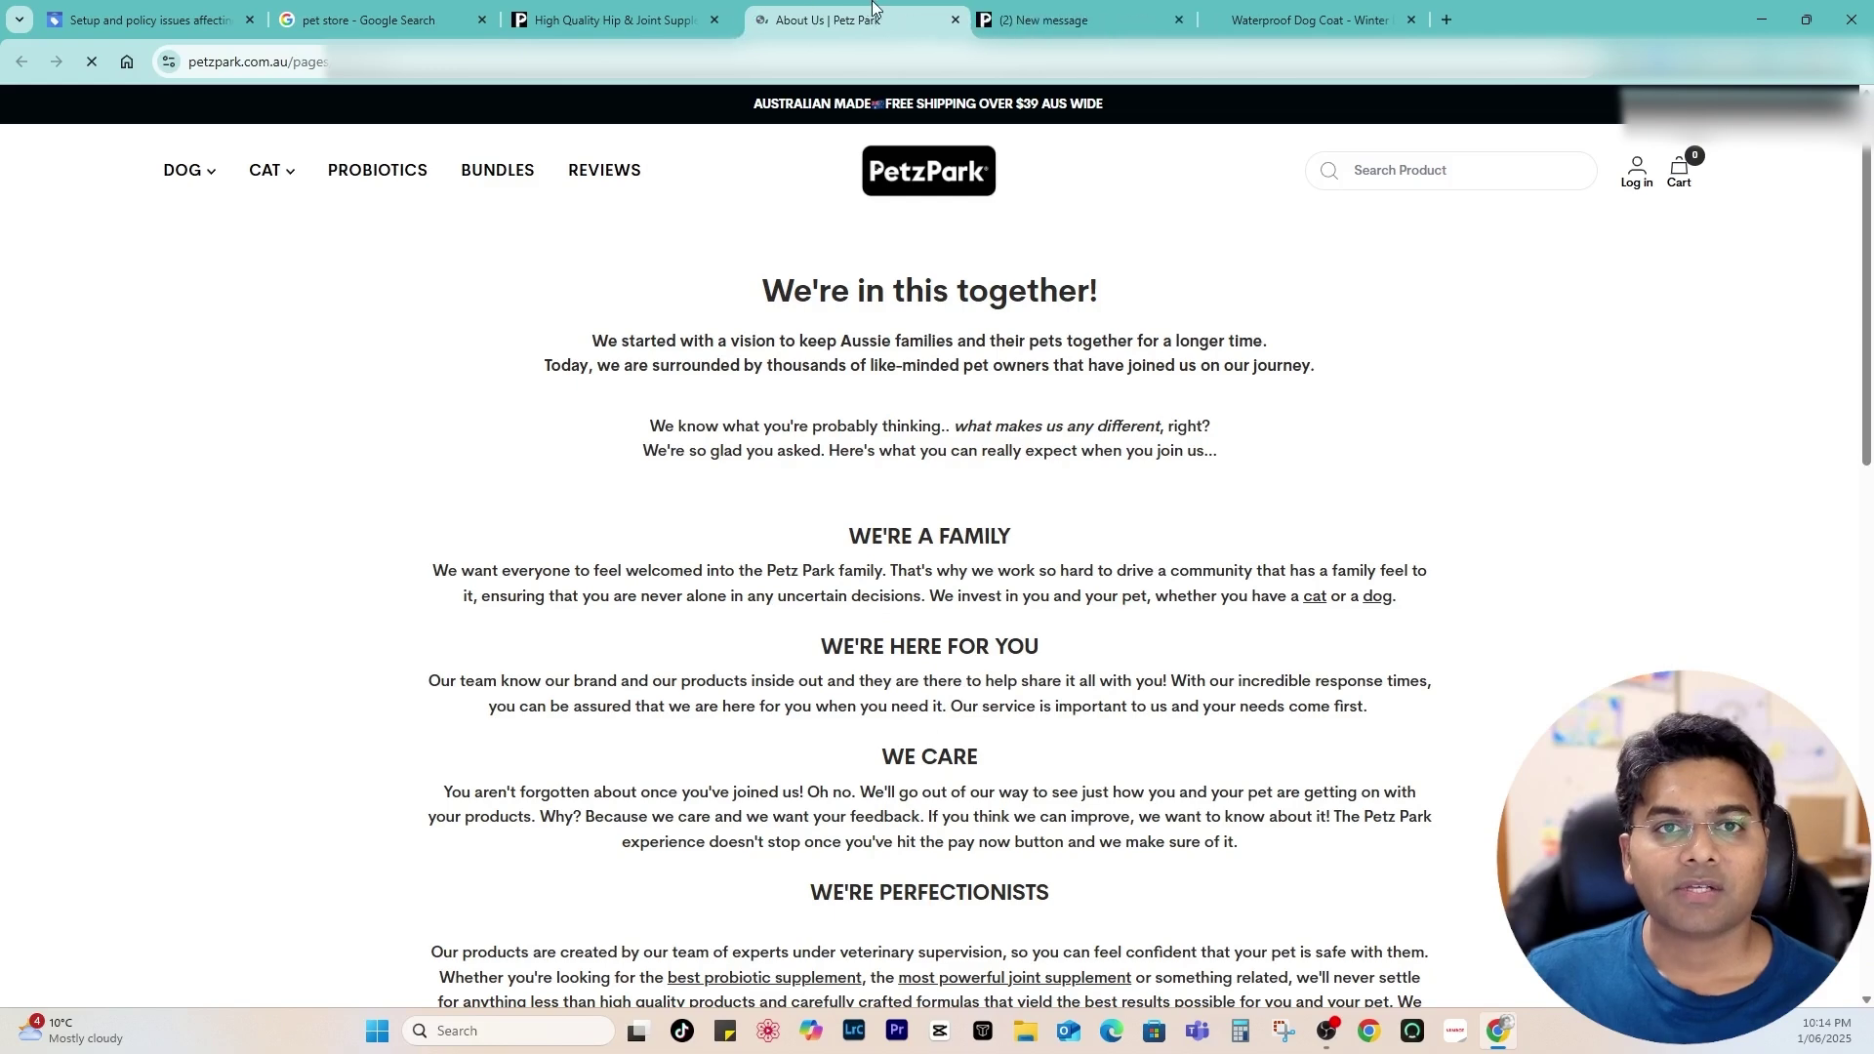
scroll(935, 429, "down", 12)
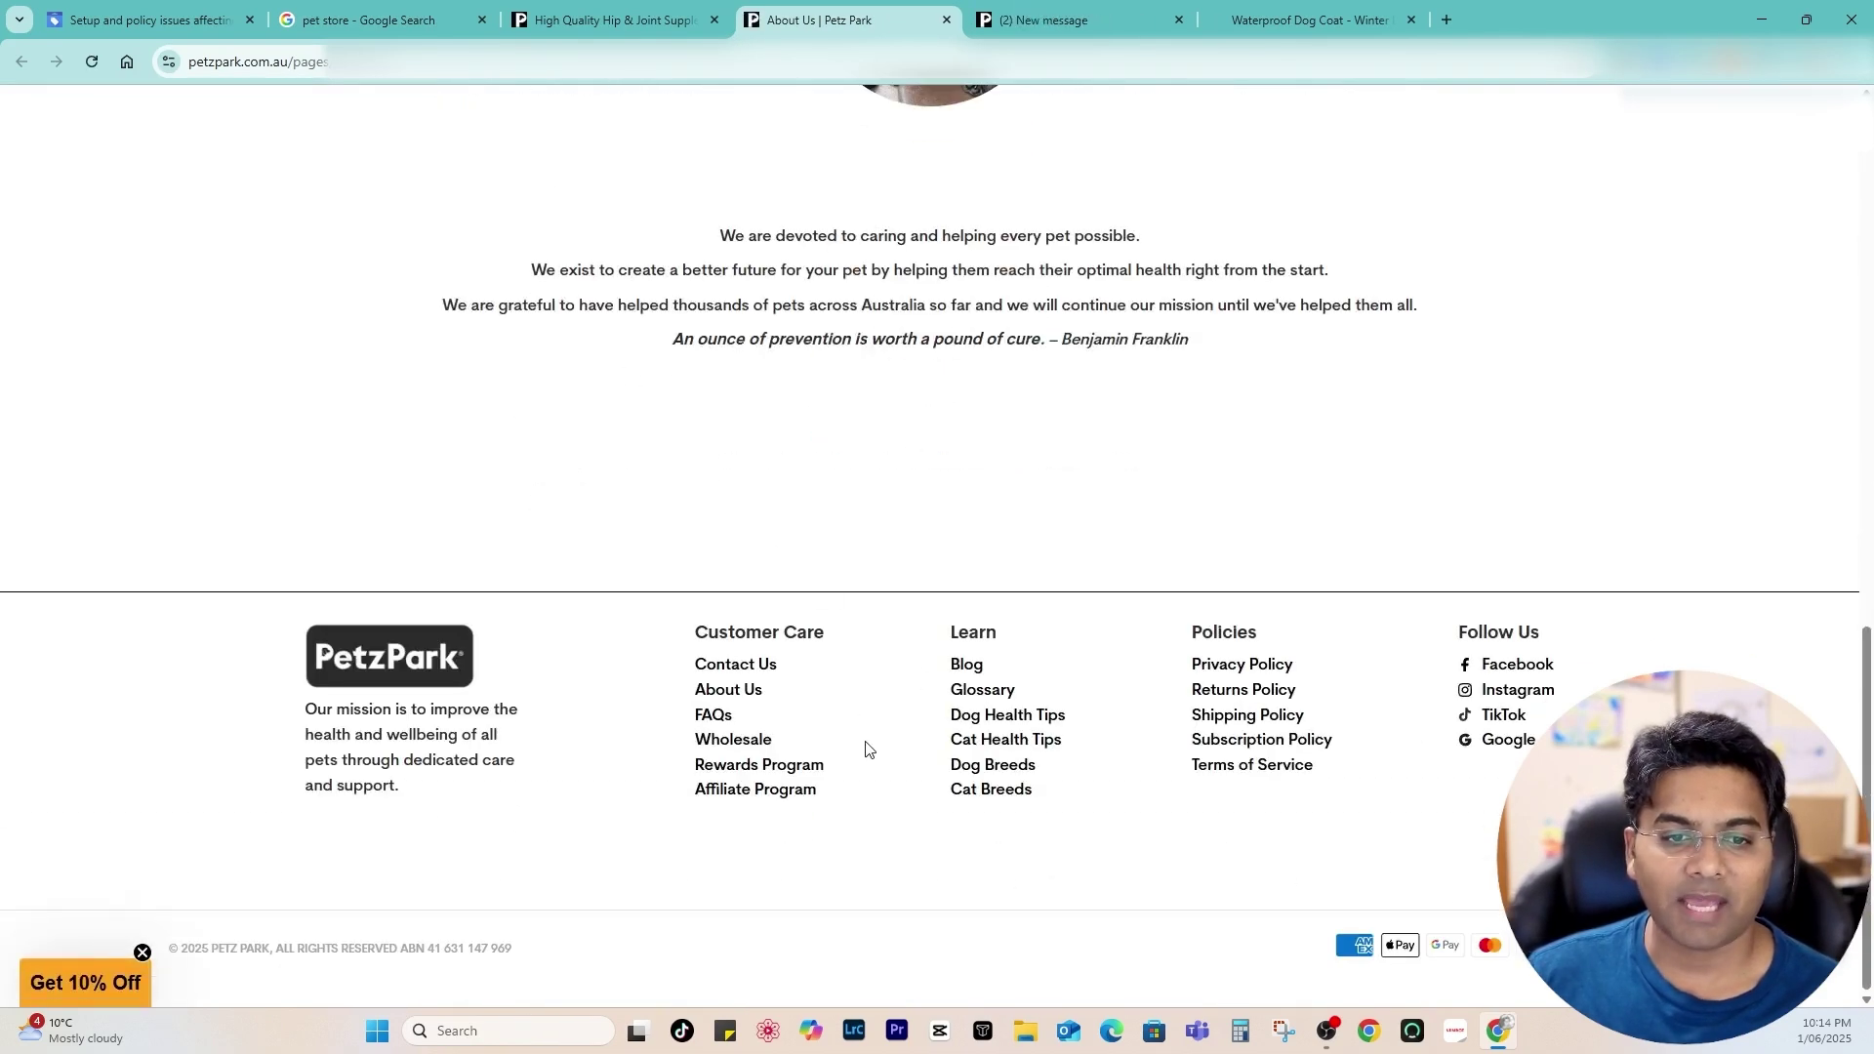
Examine the Follow Us and Policies links in the Petz Park footer, opening the store's Google link in a new tab
left_click_drag(1462, 635, 1550, 722)
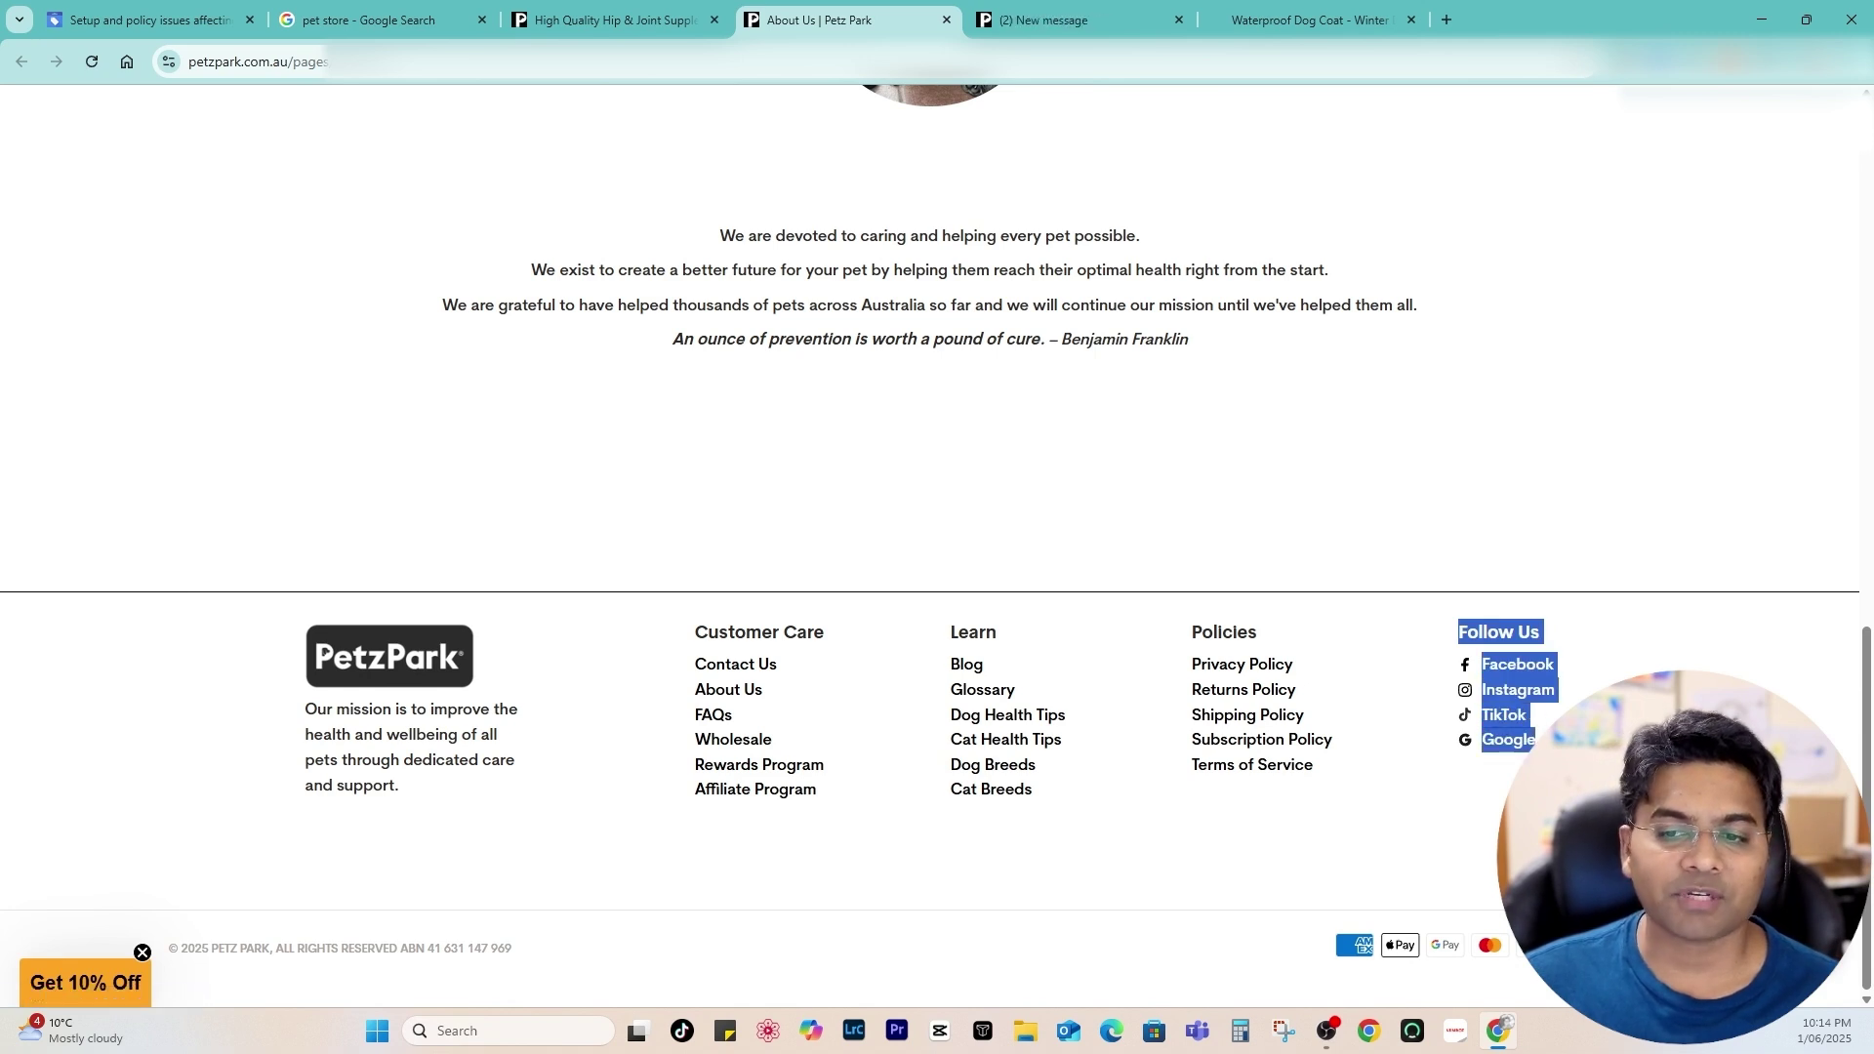
left_click(1544, 723)
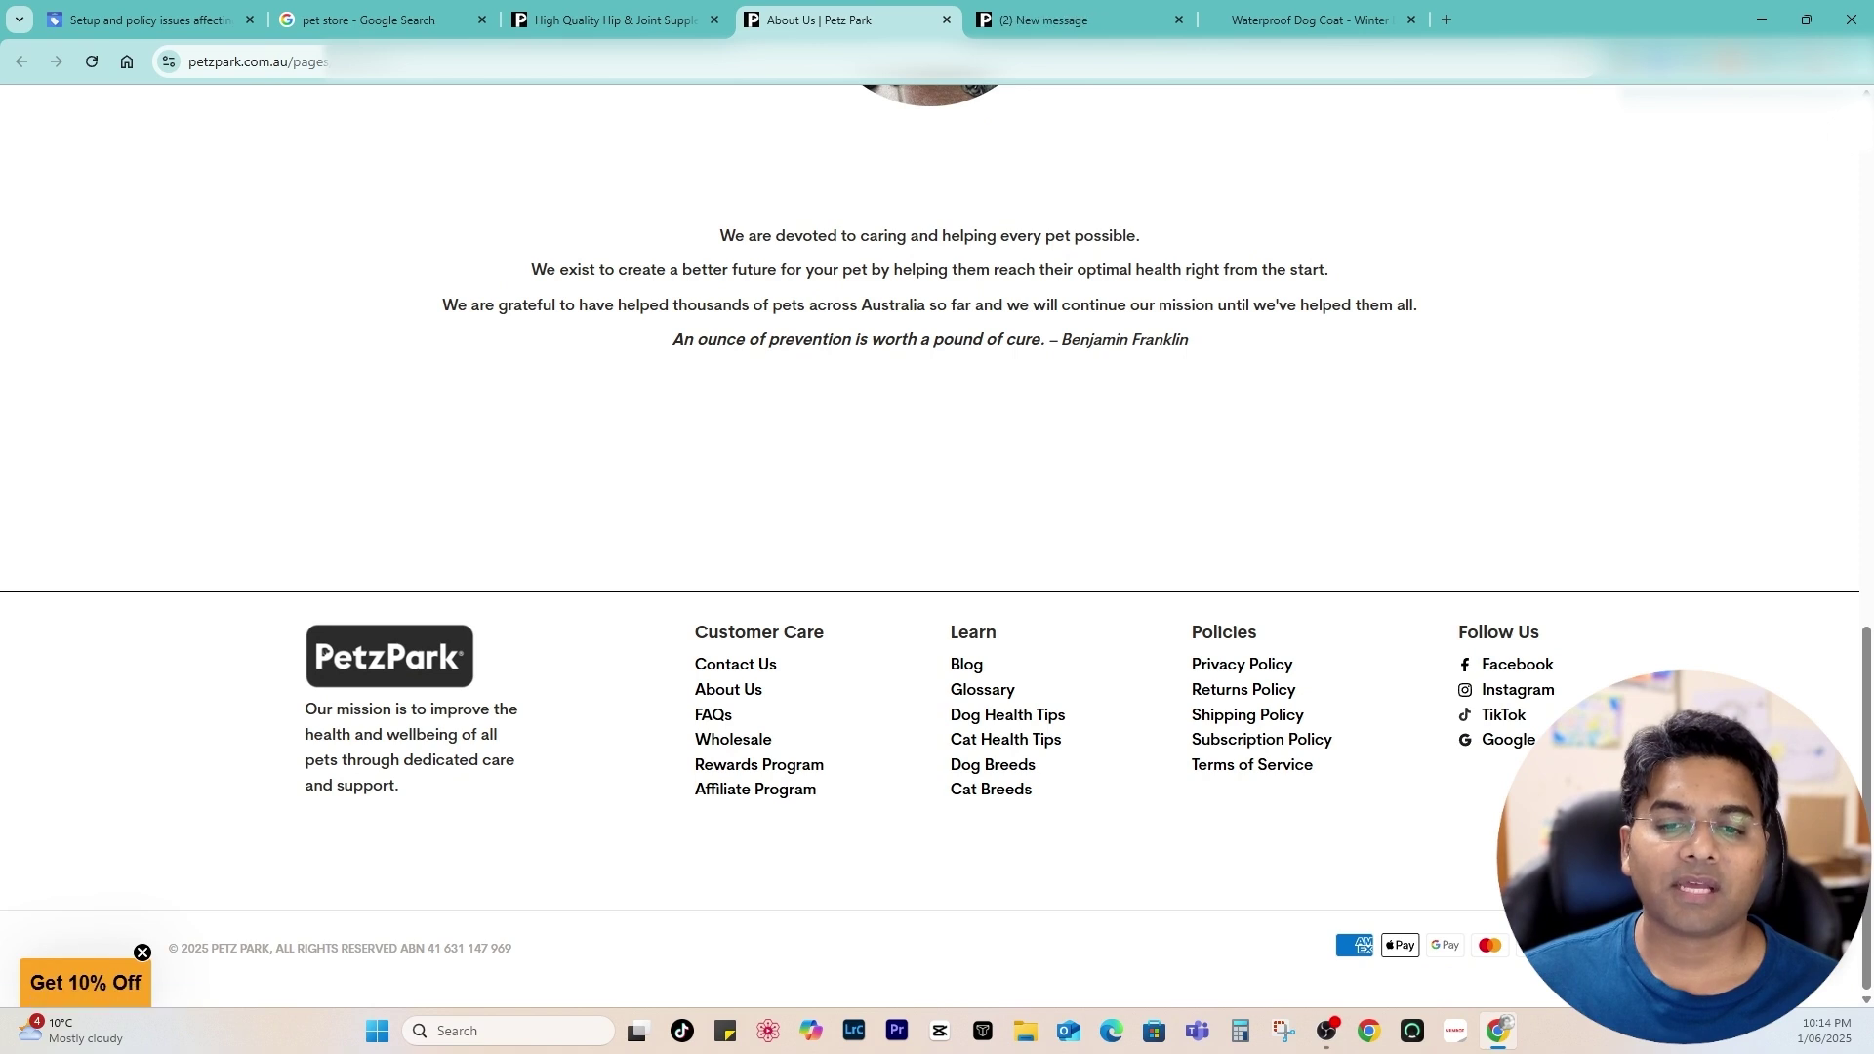
left_click(1509, 740)
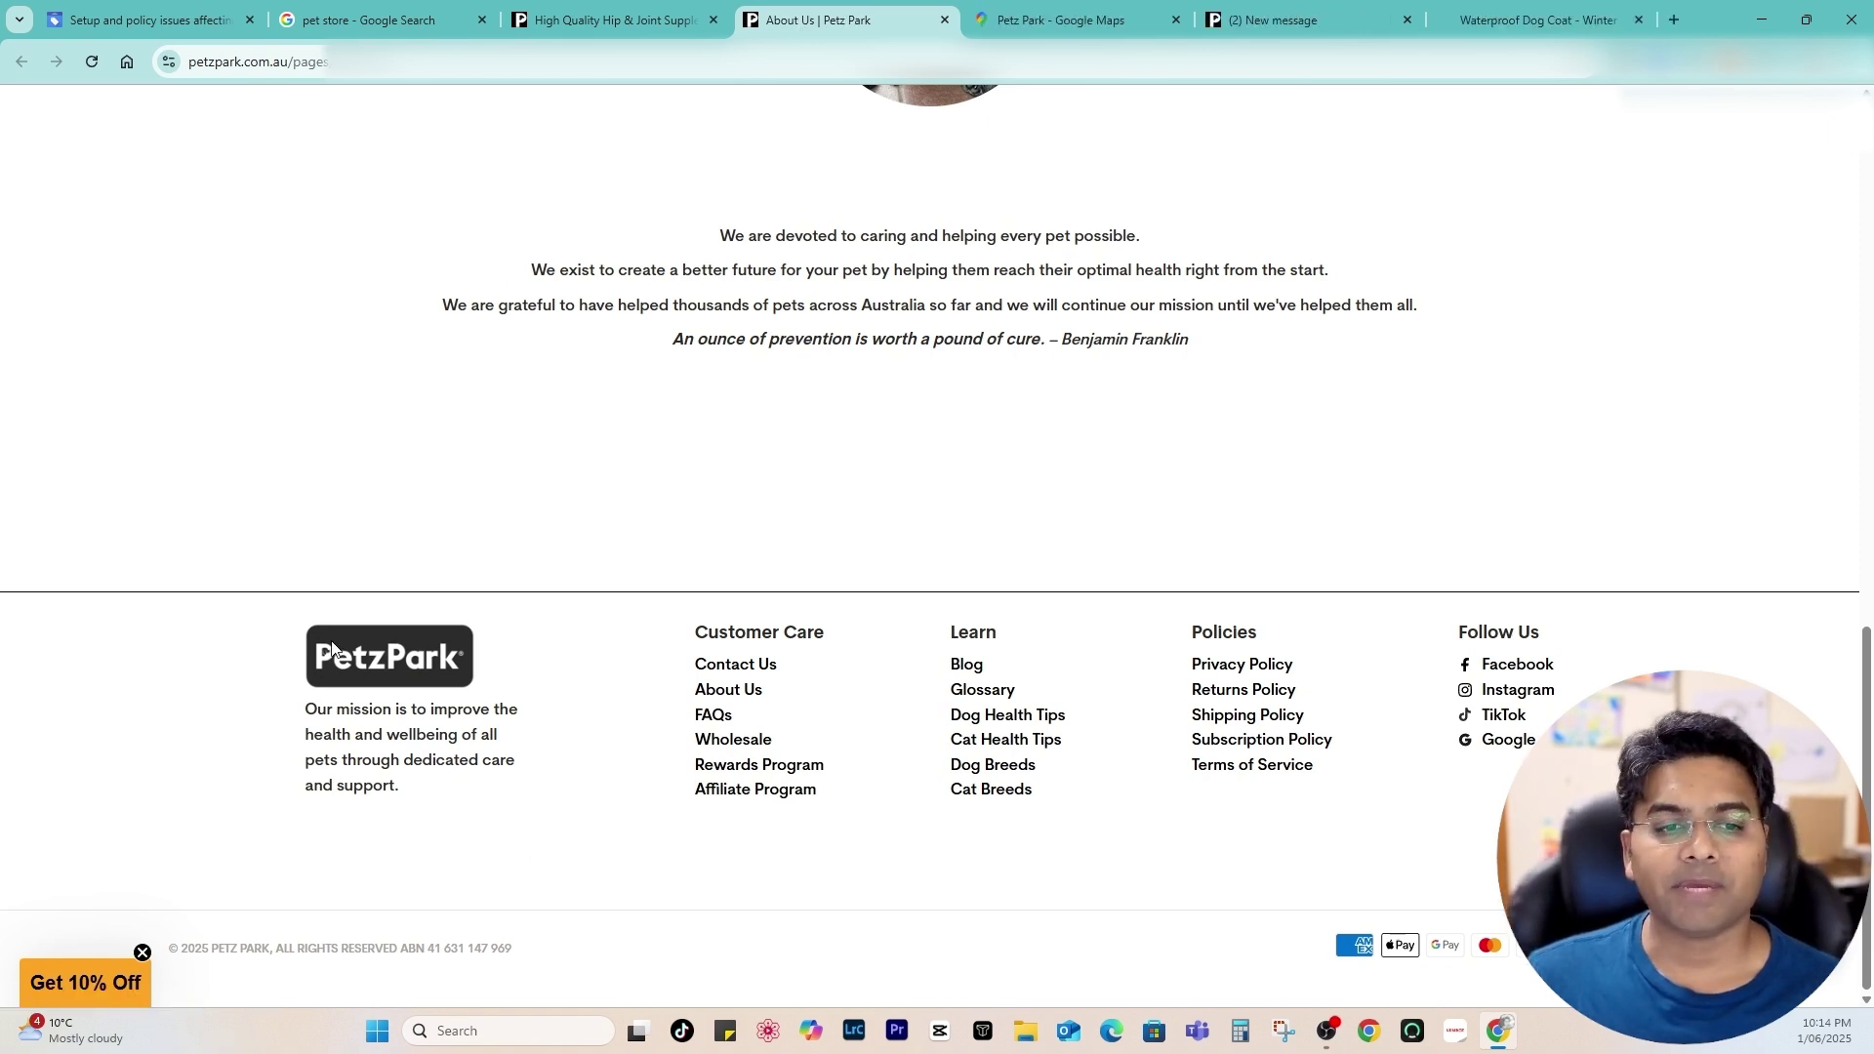
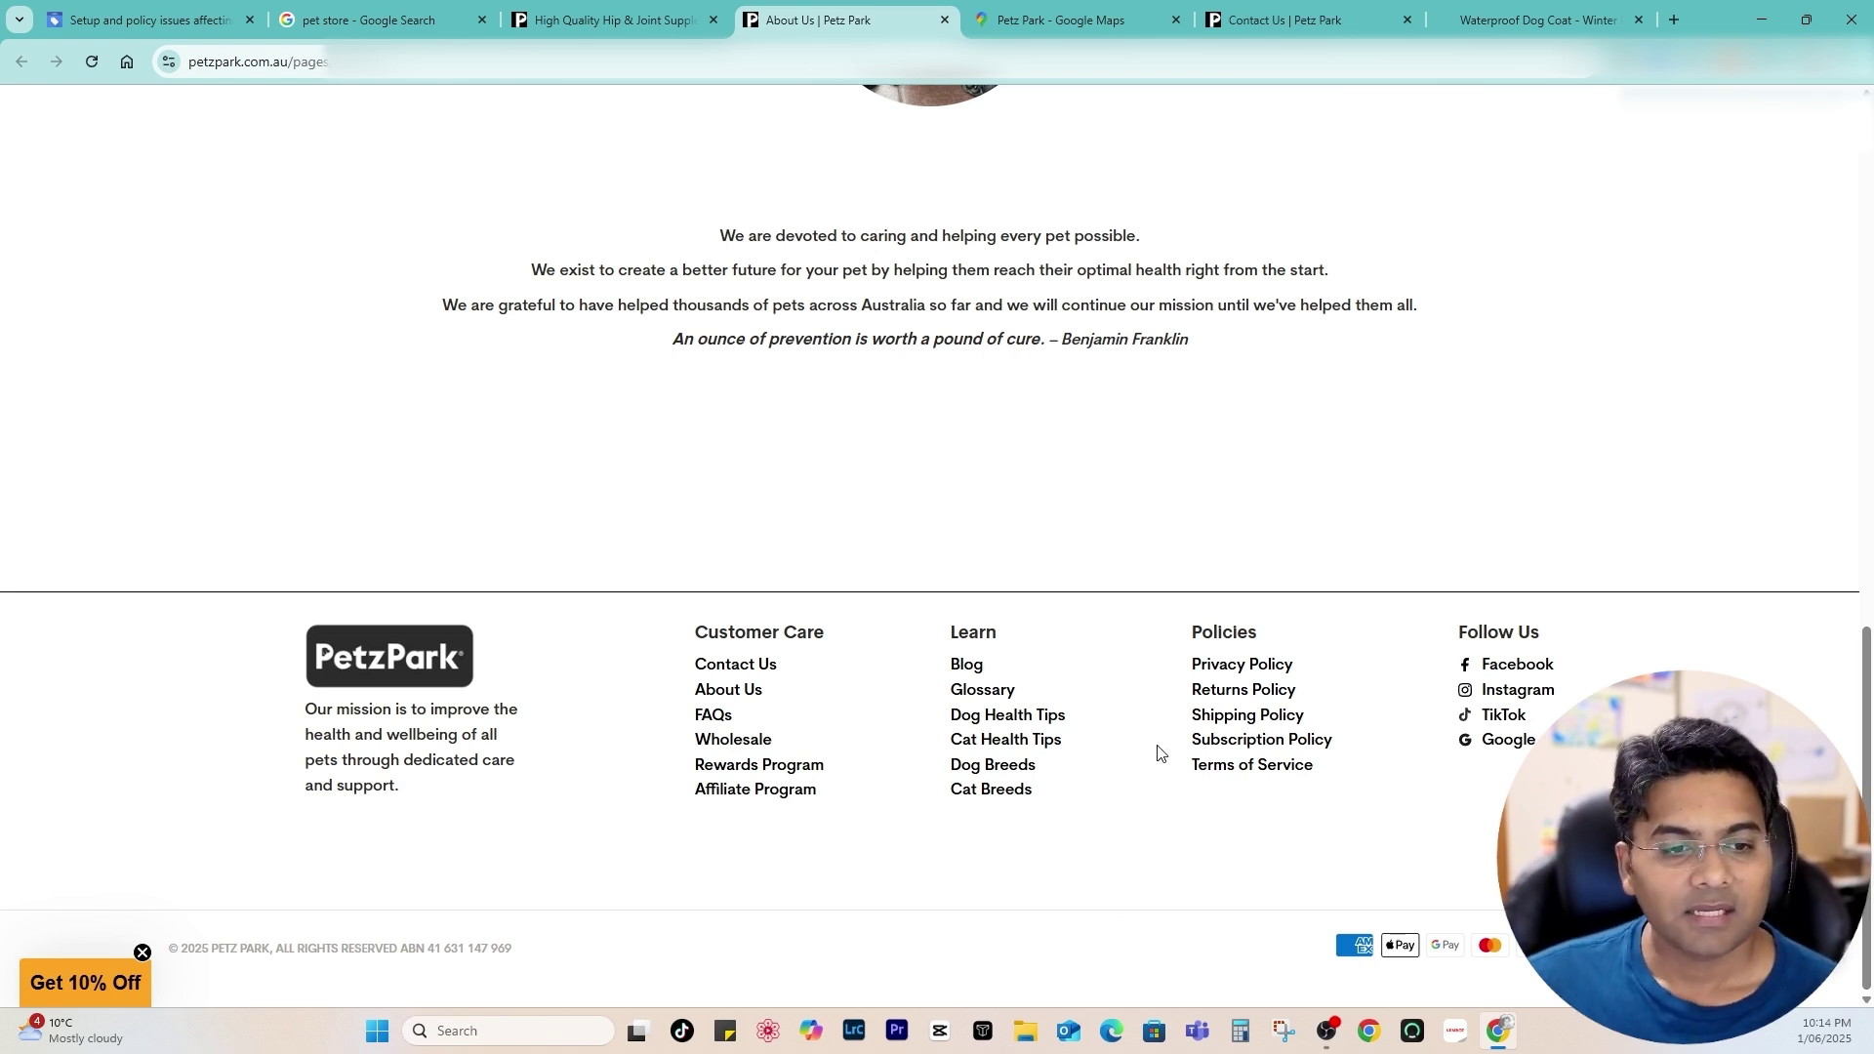
left_click_drag(1183, 634, 1325, 784)
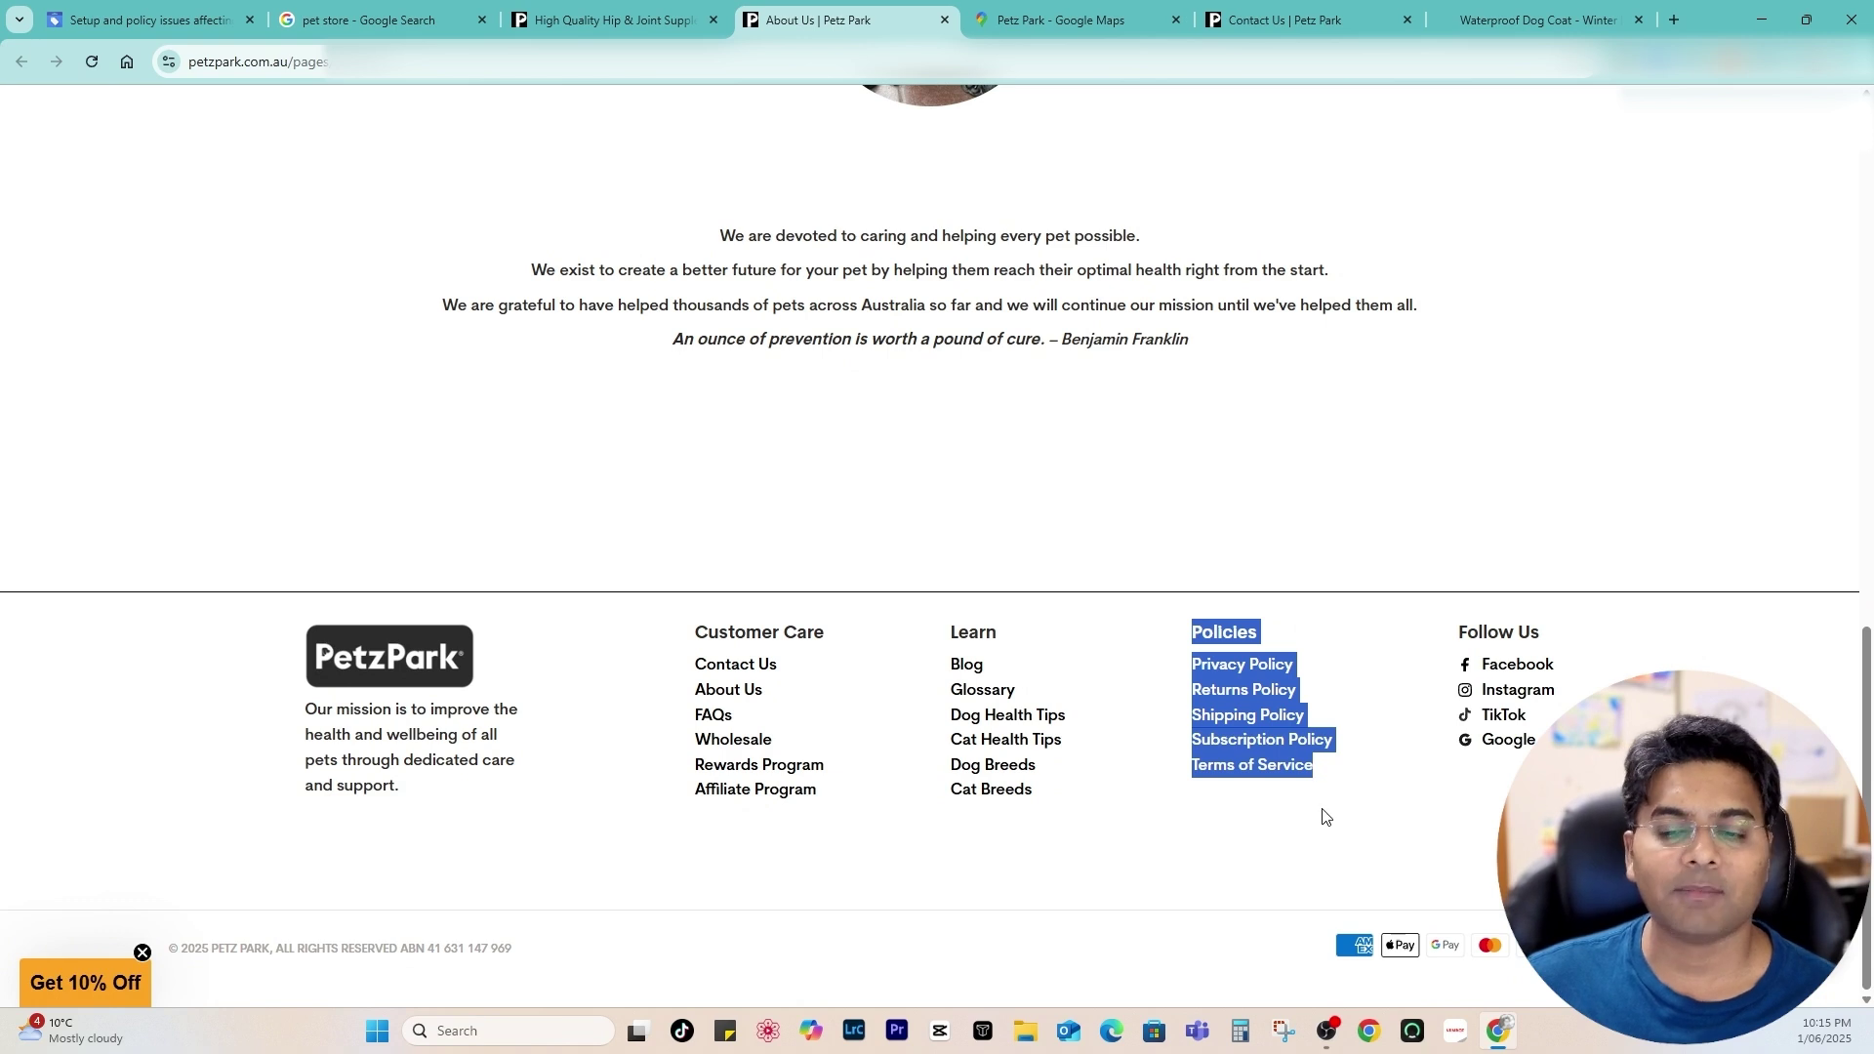
left_click(1323, 816)
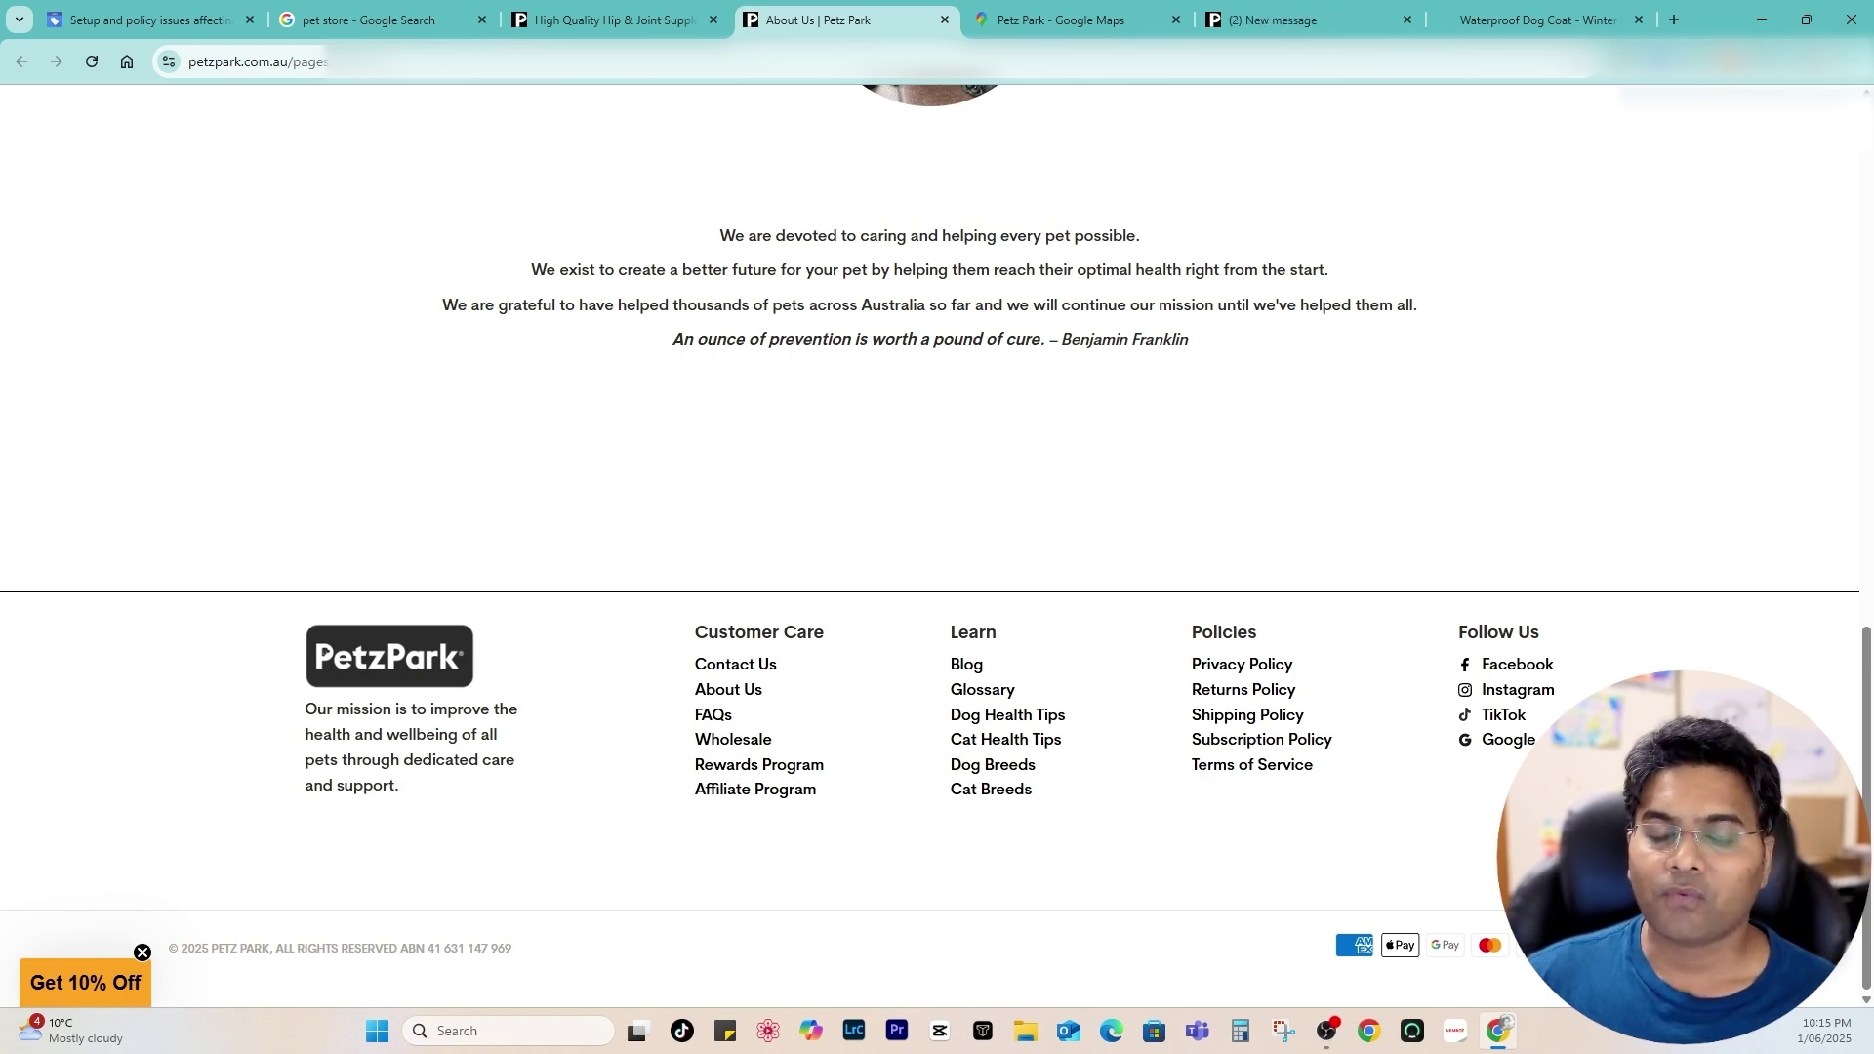
Examine the Petz Park footer's copyright line with its ABN and the Contact Us, About Us and FAQs links
left_click_drag(217, 951, 523, 976)
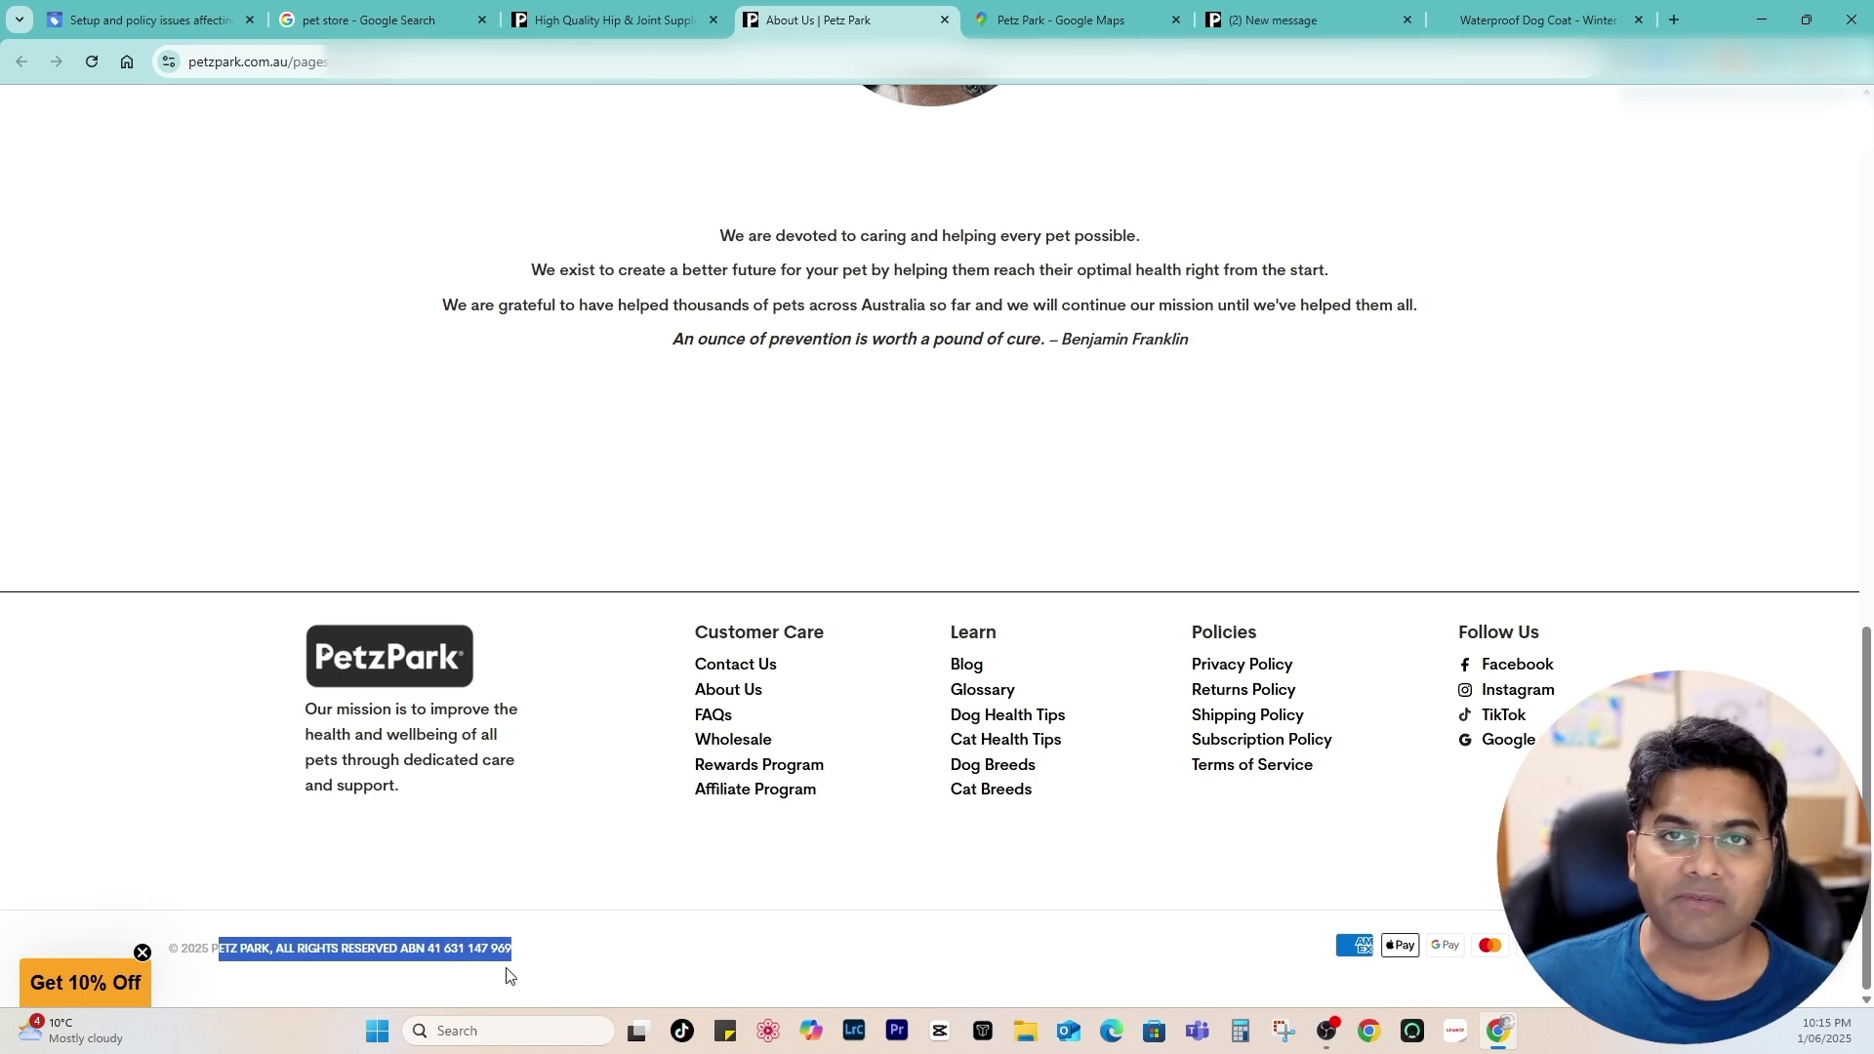
left_click(419, 954)
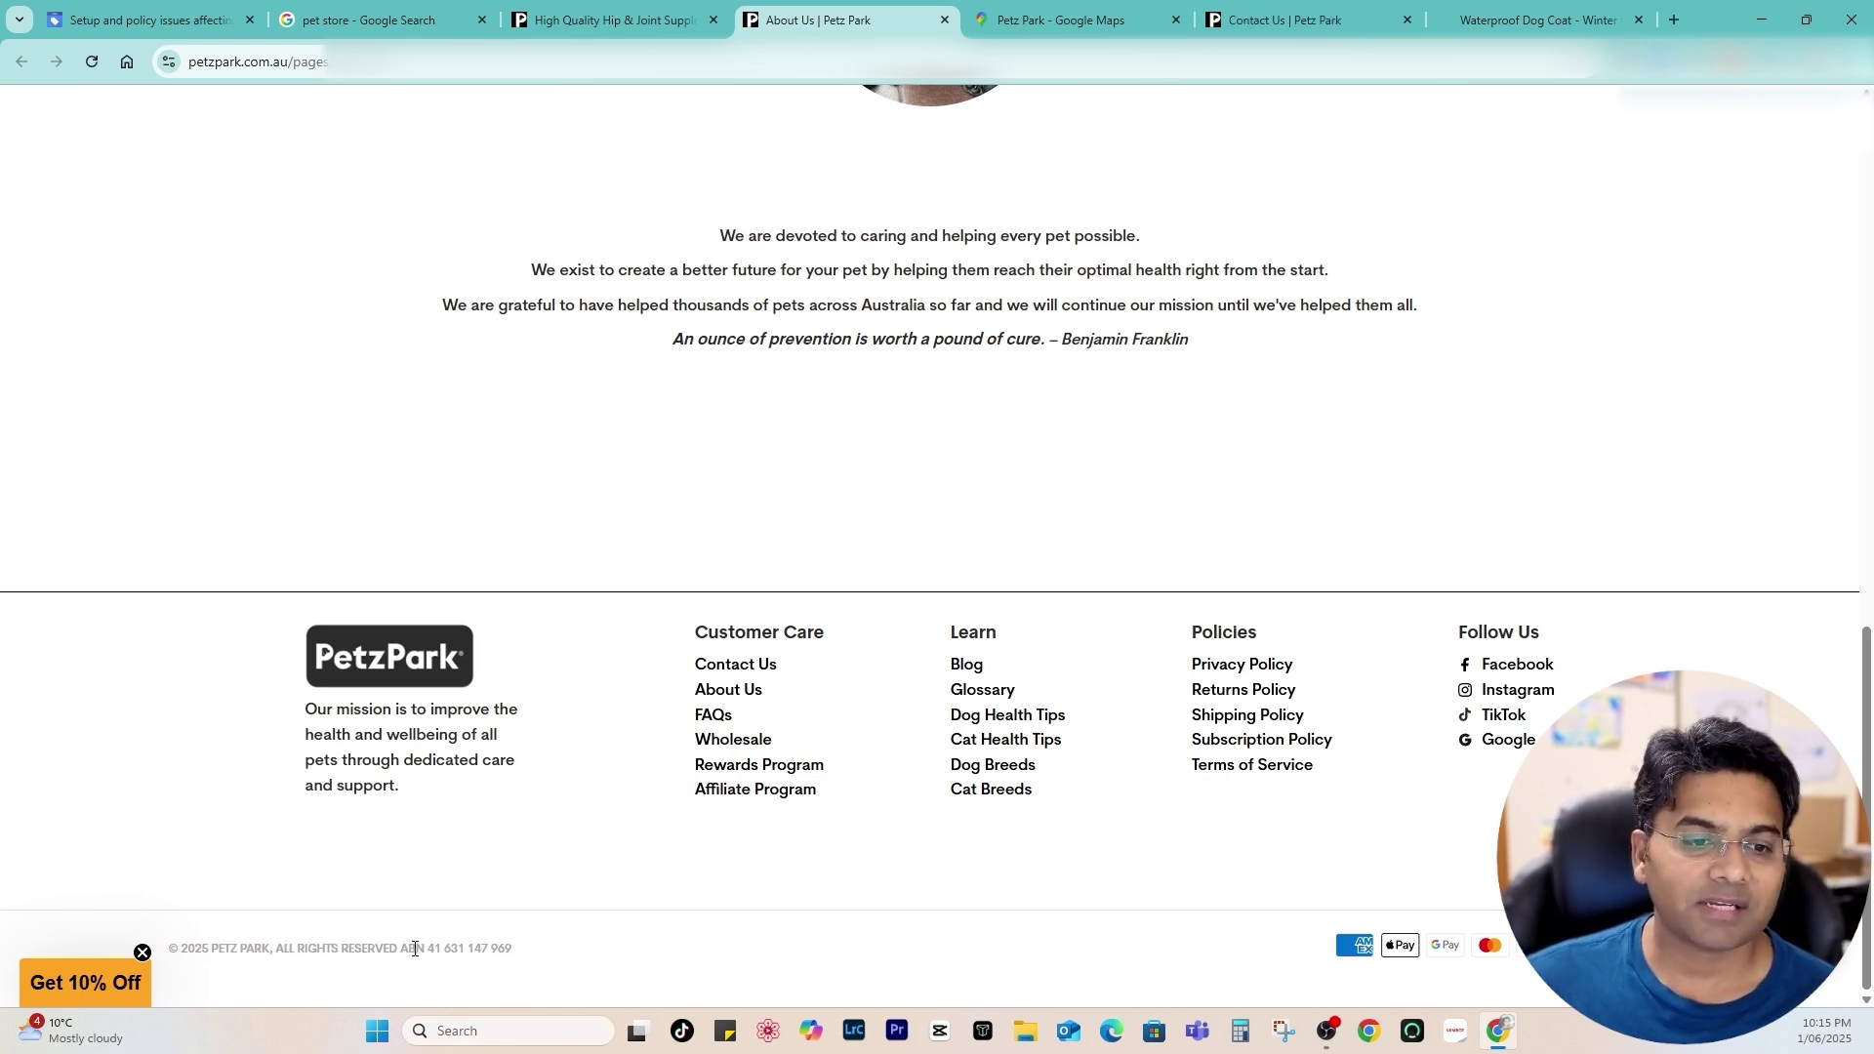
left_click_drag(426, 949, 406, 949)
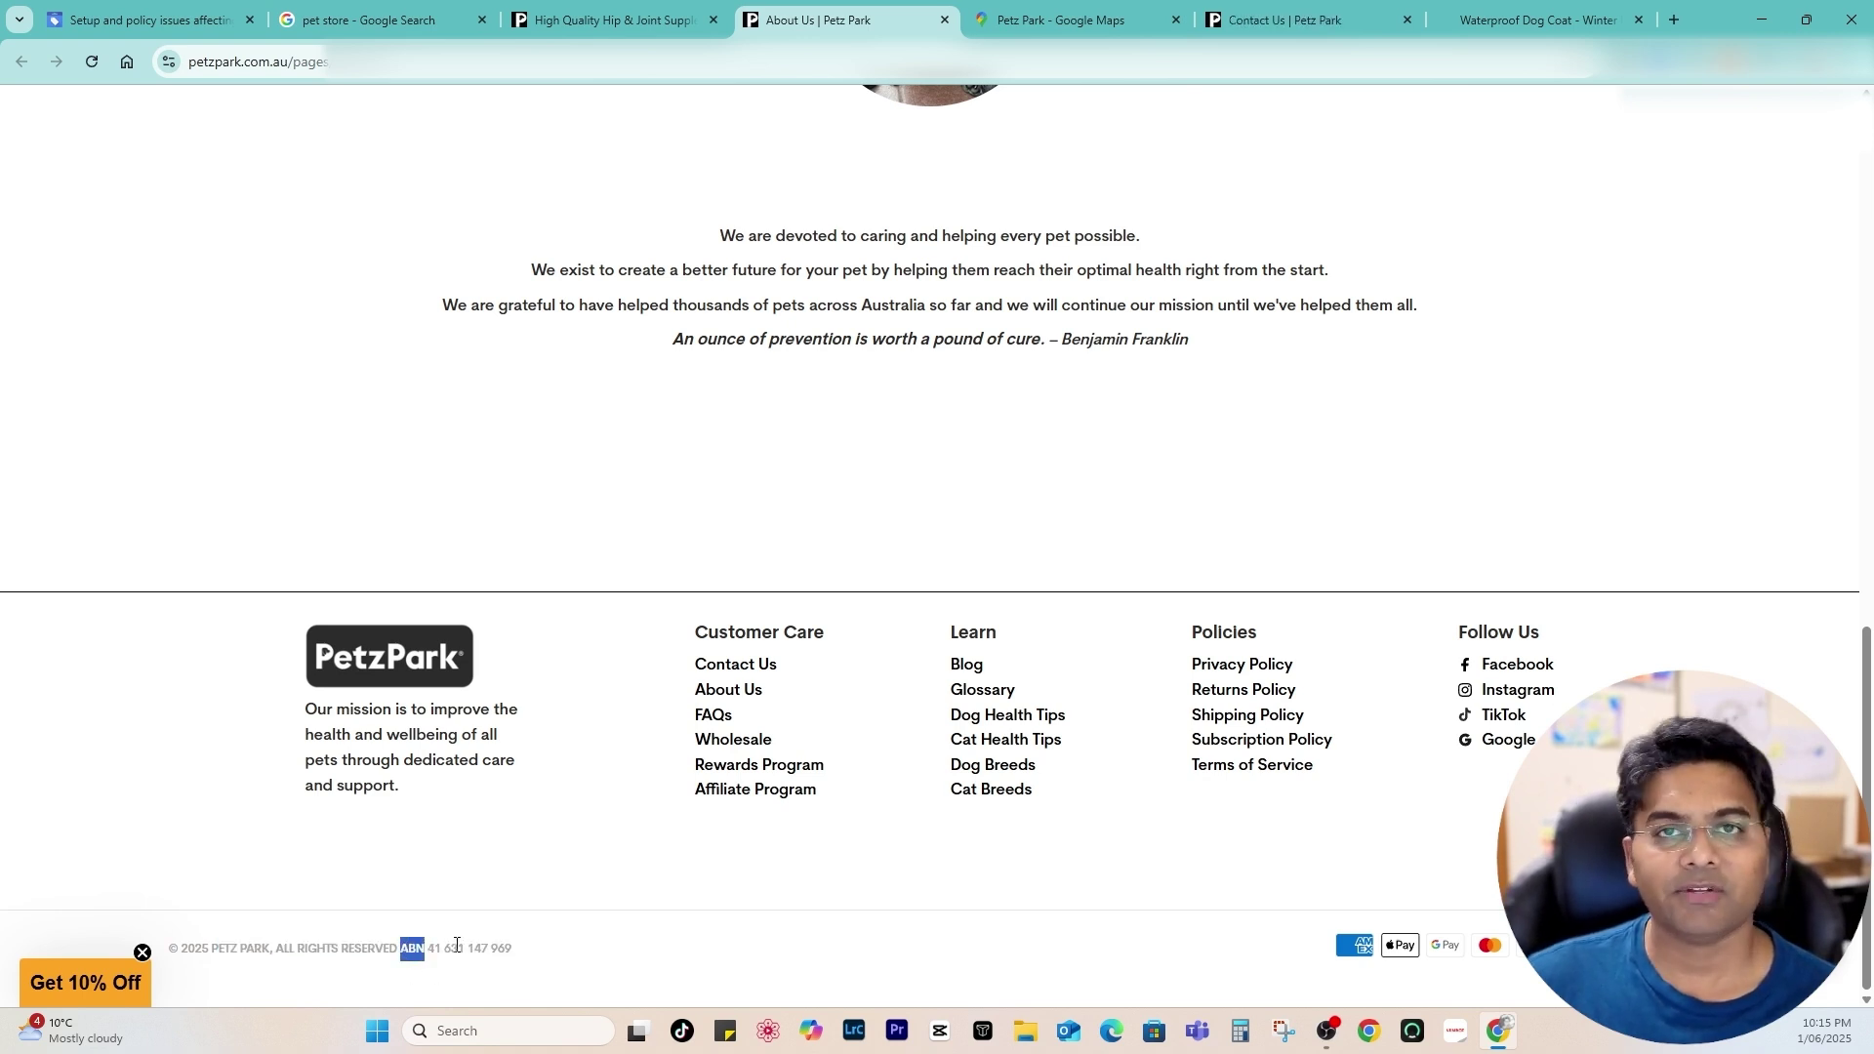
left_click(444, 953)
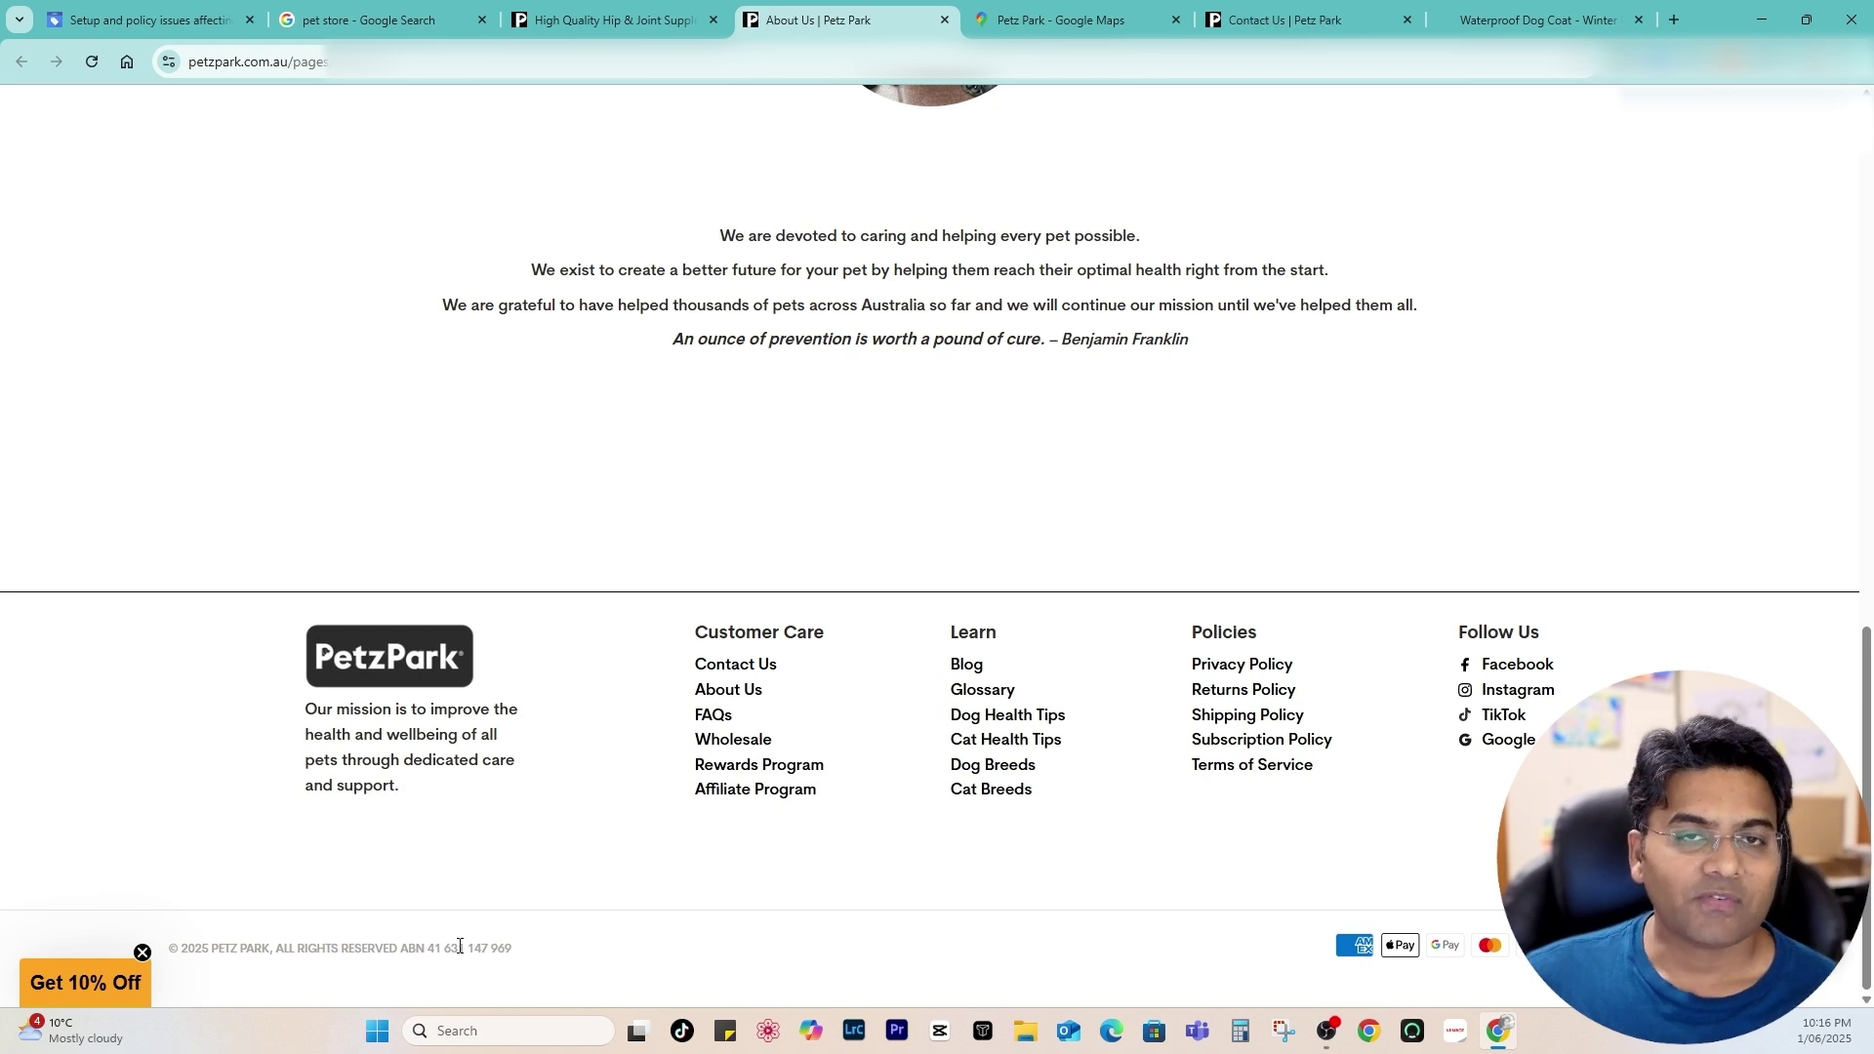
left_click_drag(514, 951, 424, 951)
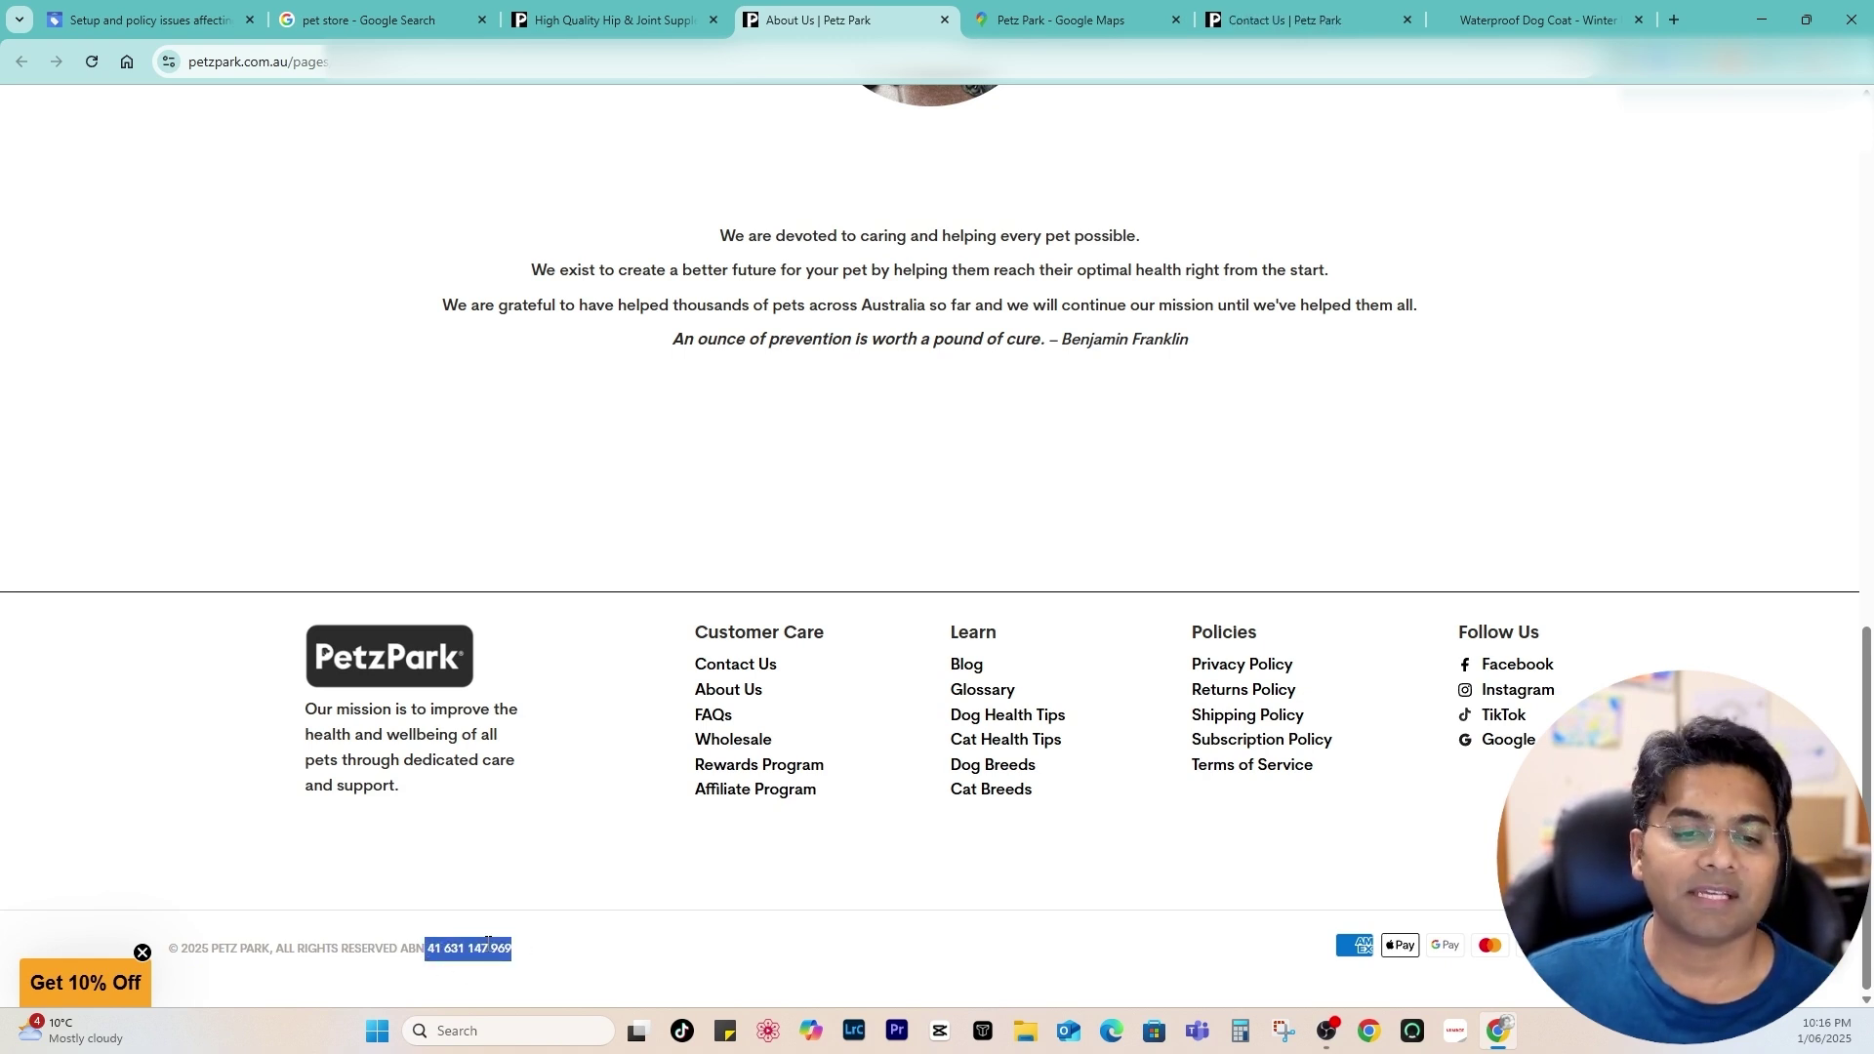
left_click(761, 853)
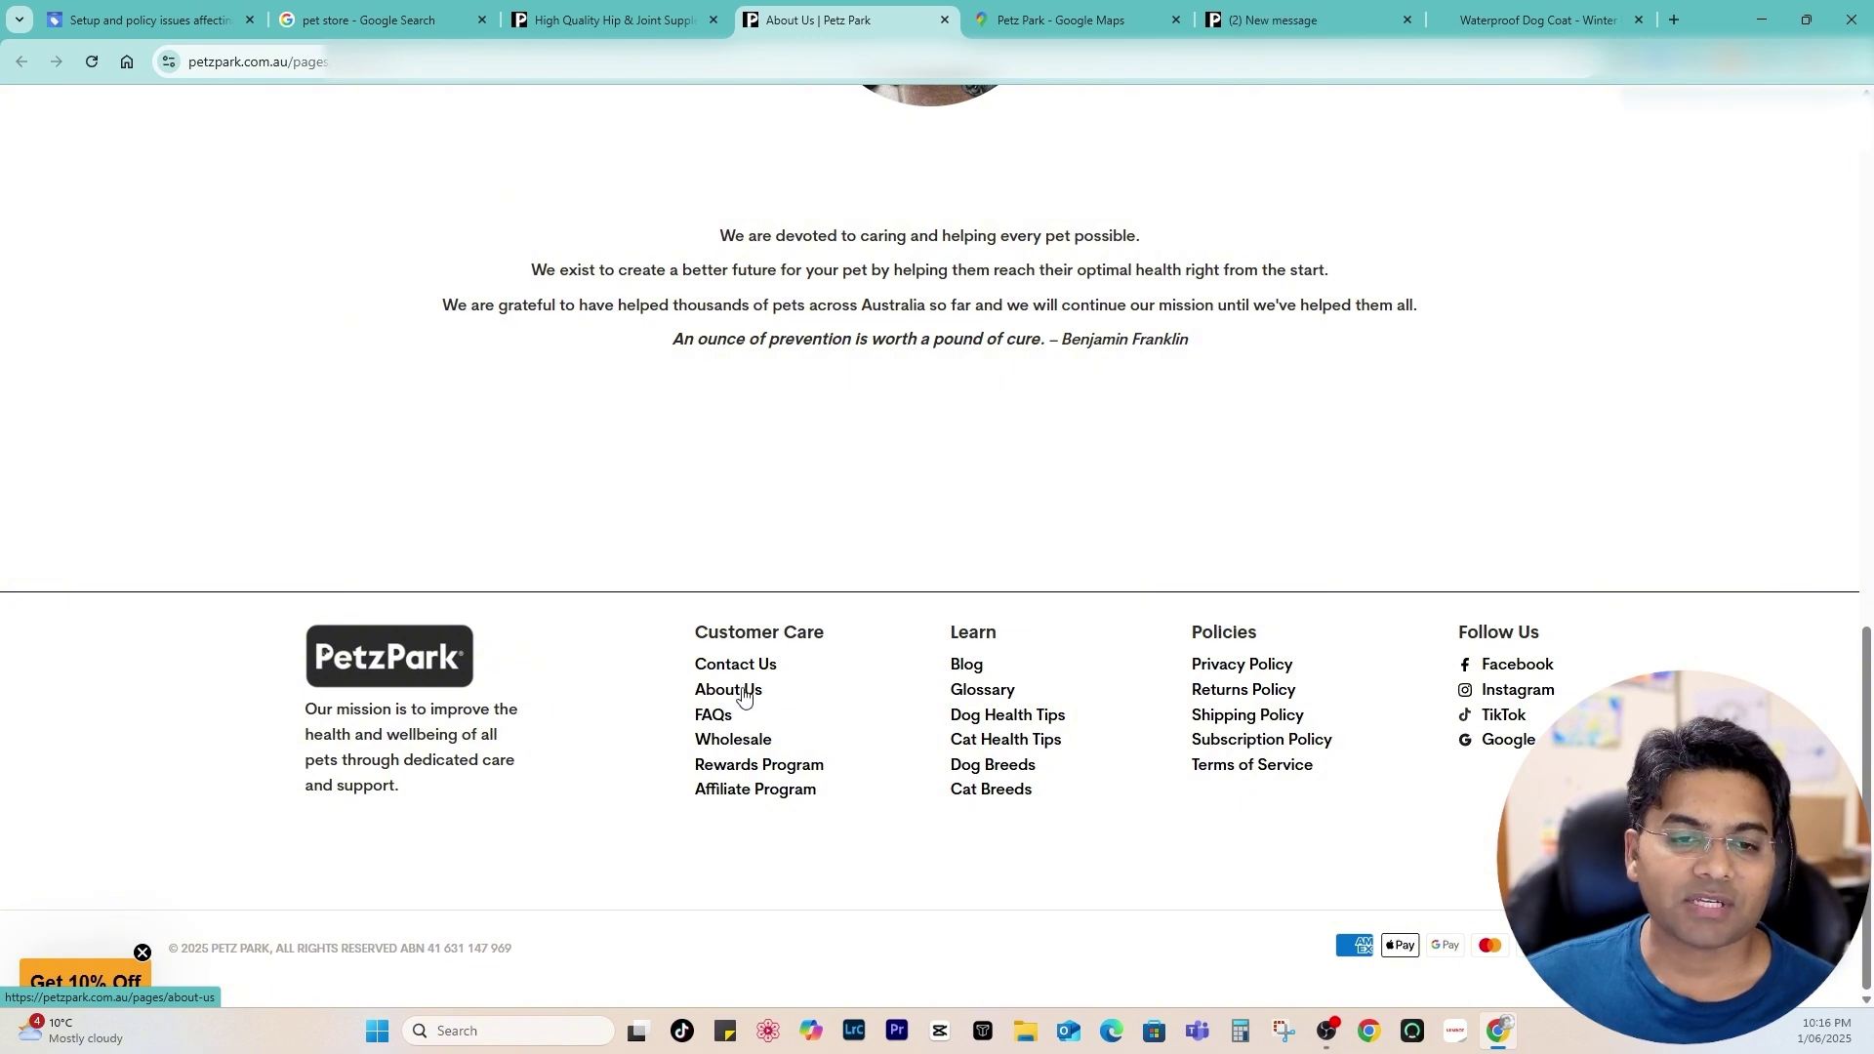
left_click_drag(694, 665, 761, 724)
left_click(816, 870)
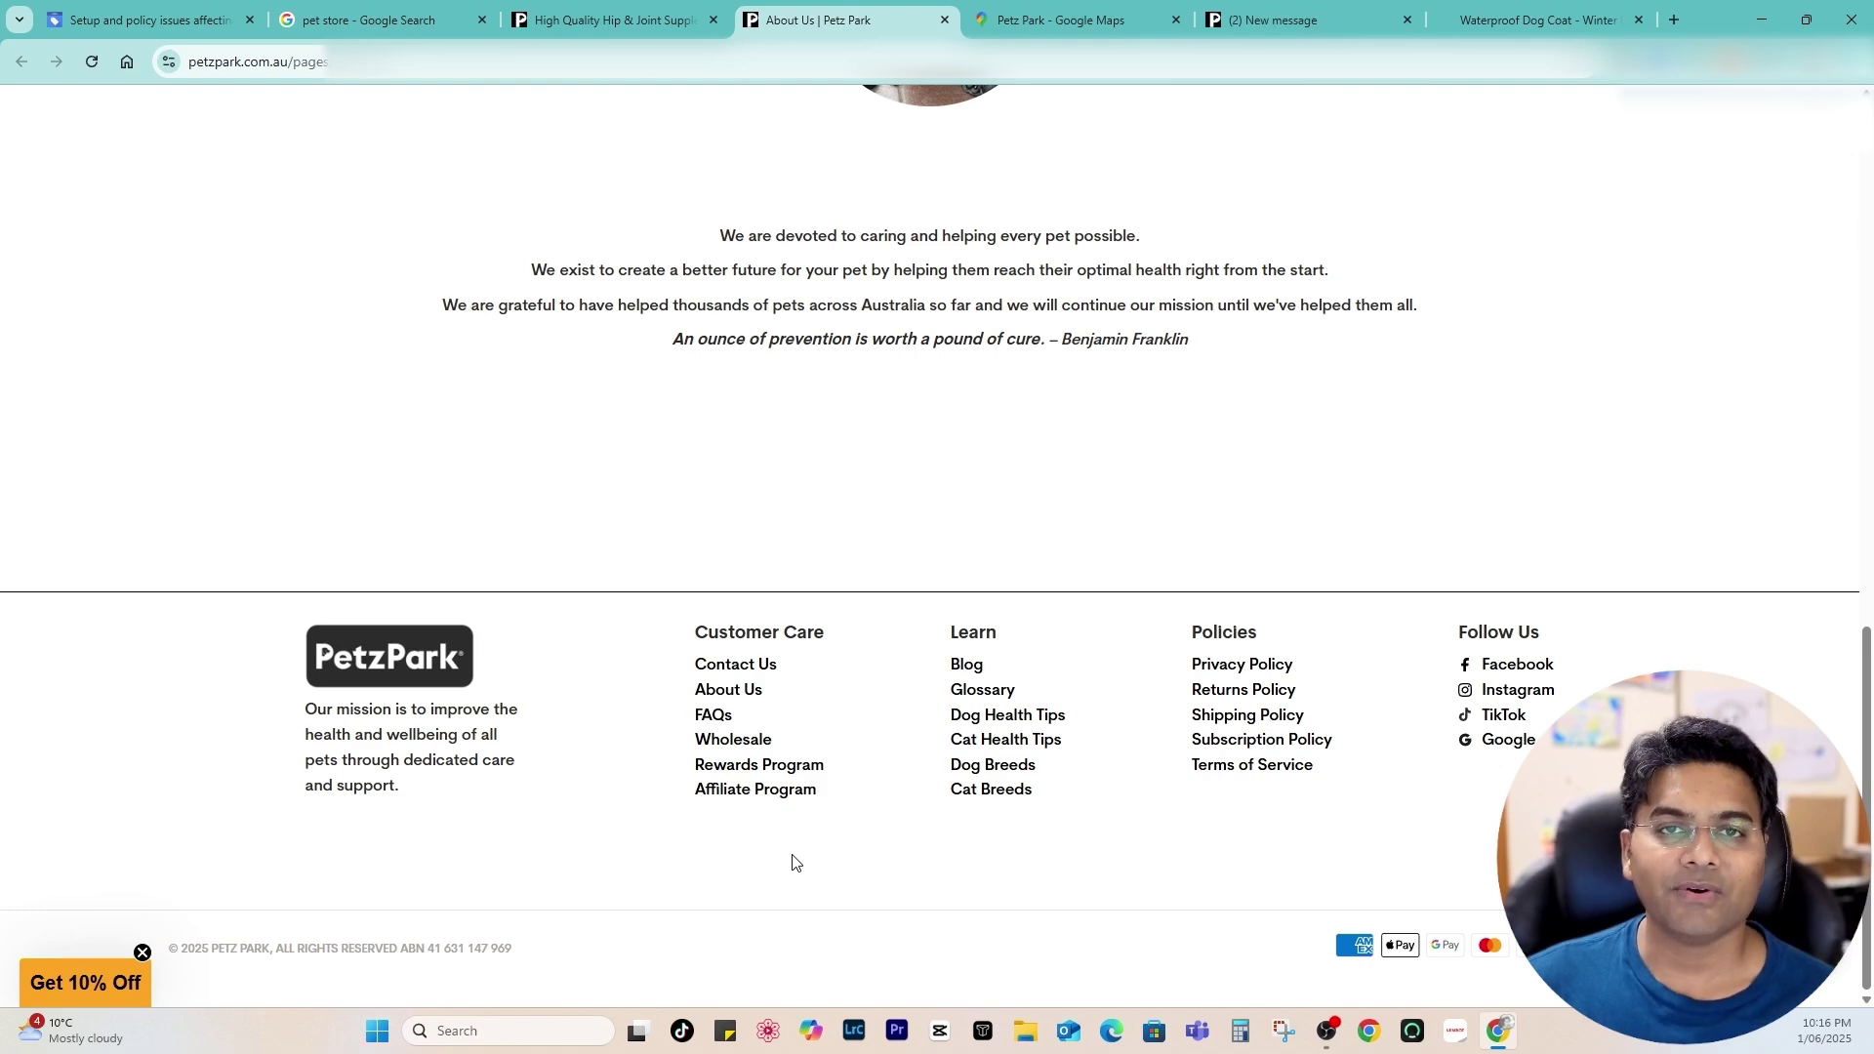
Move the Merchant Center issue tab beside the Petz Park About Us tab and read the guideline on showing reviews or badges
scroll(792, 863, "up", 10)
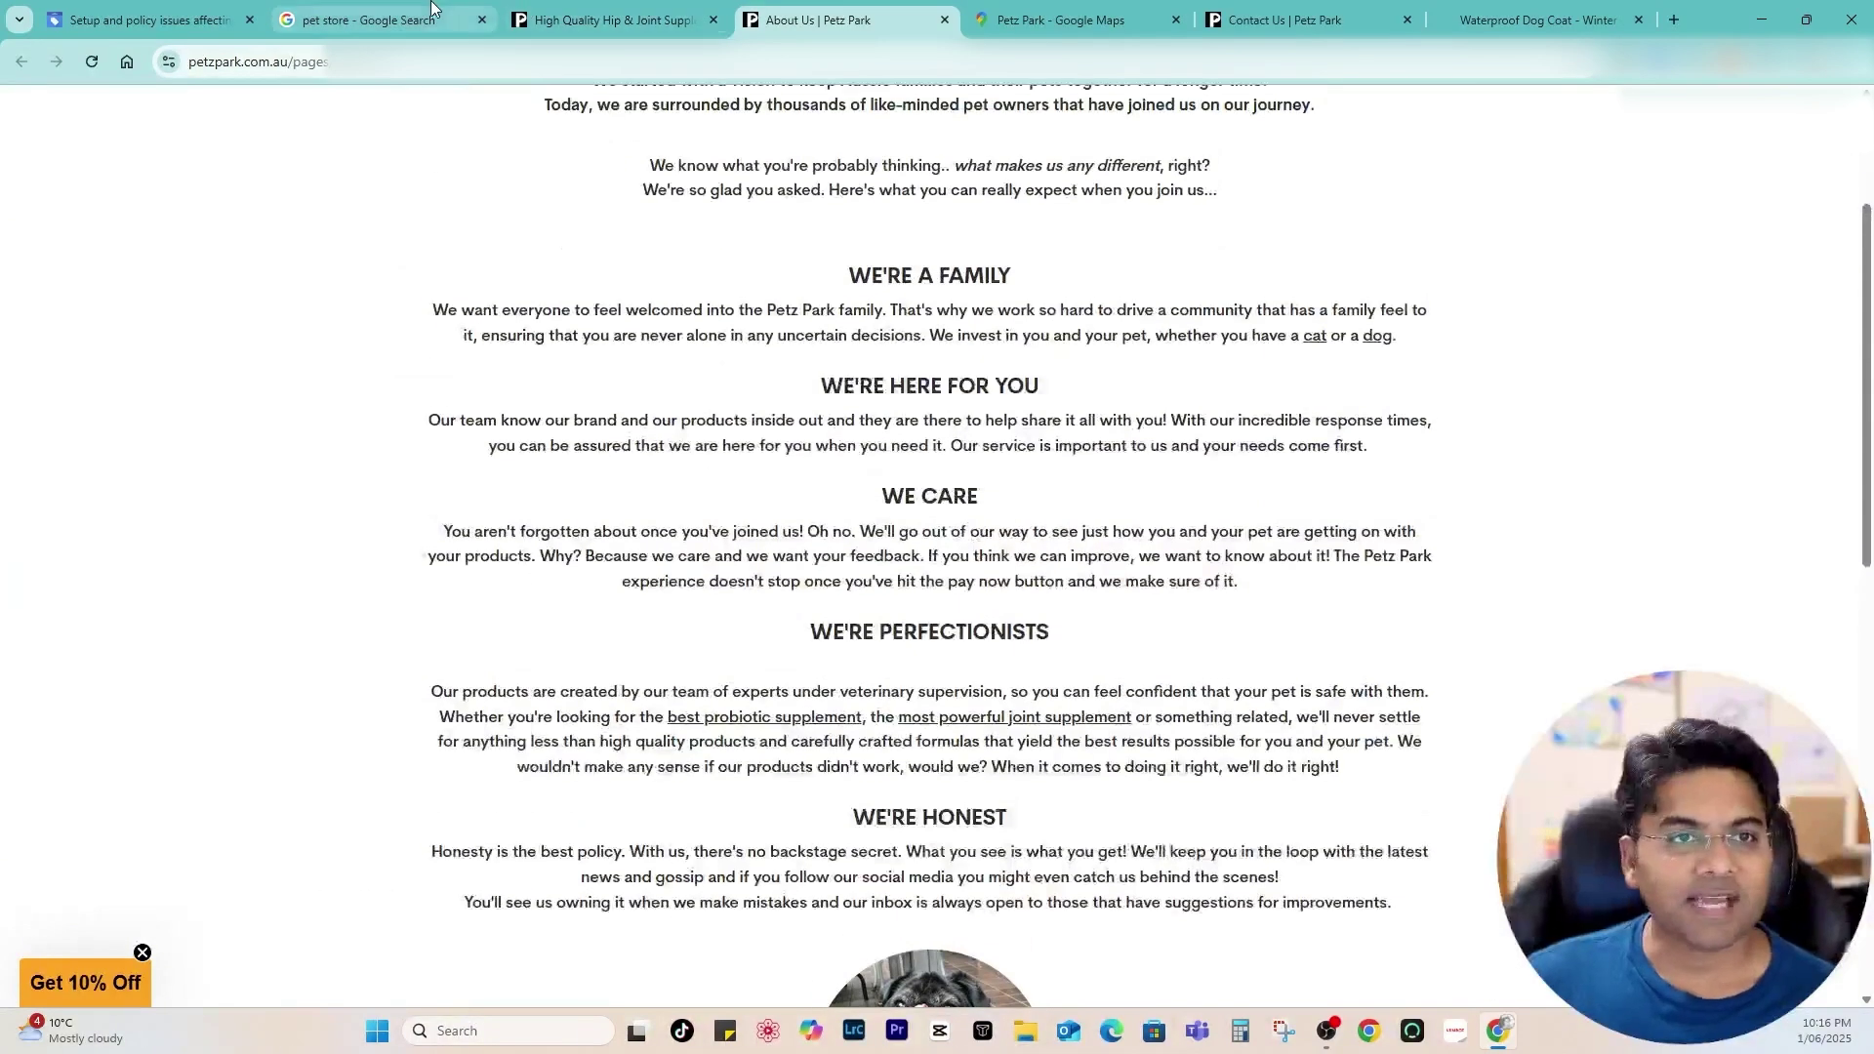
left_click(432, 12)
left_click_drag(146, 20, 615, 19)
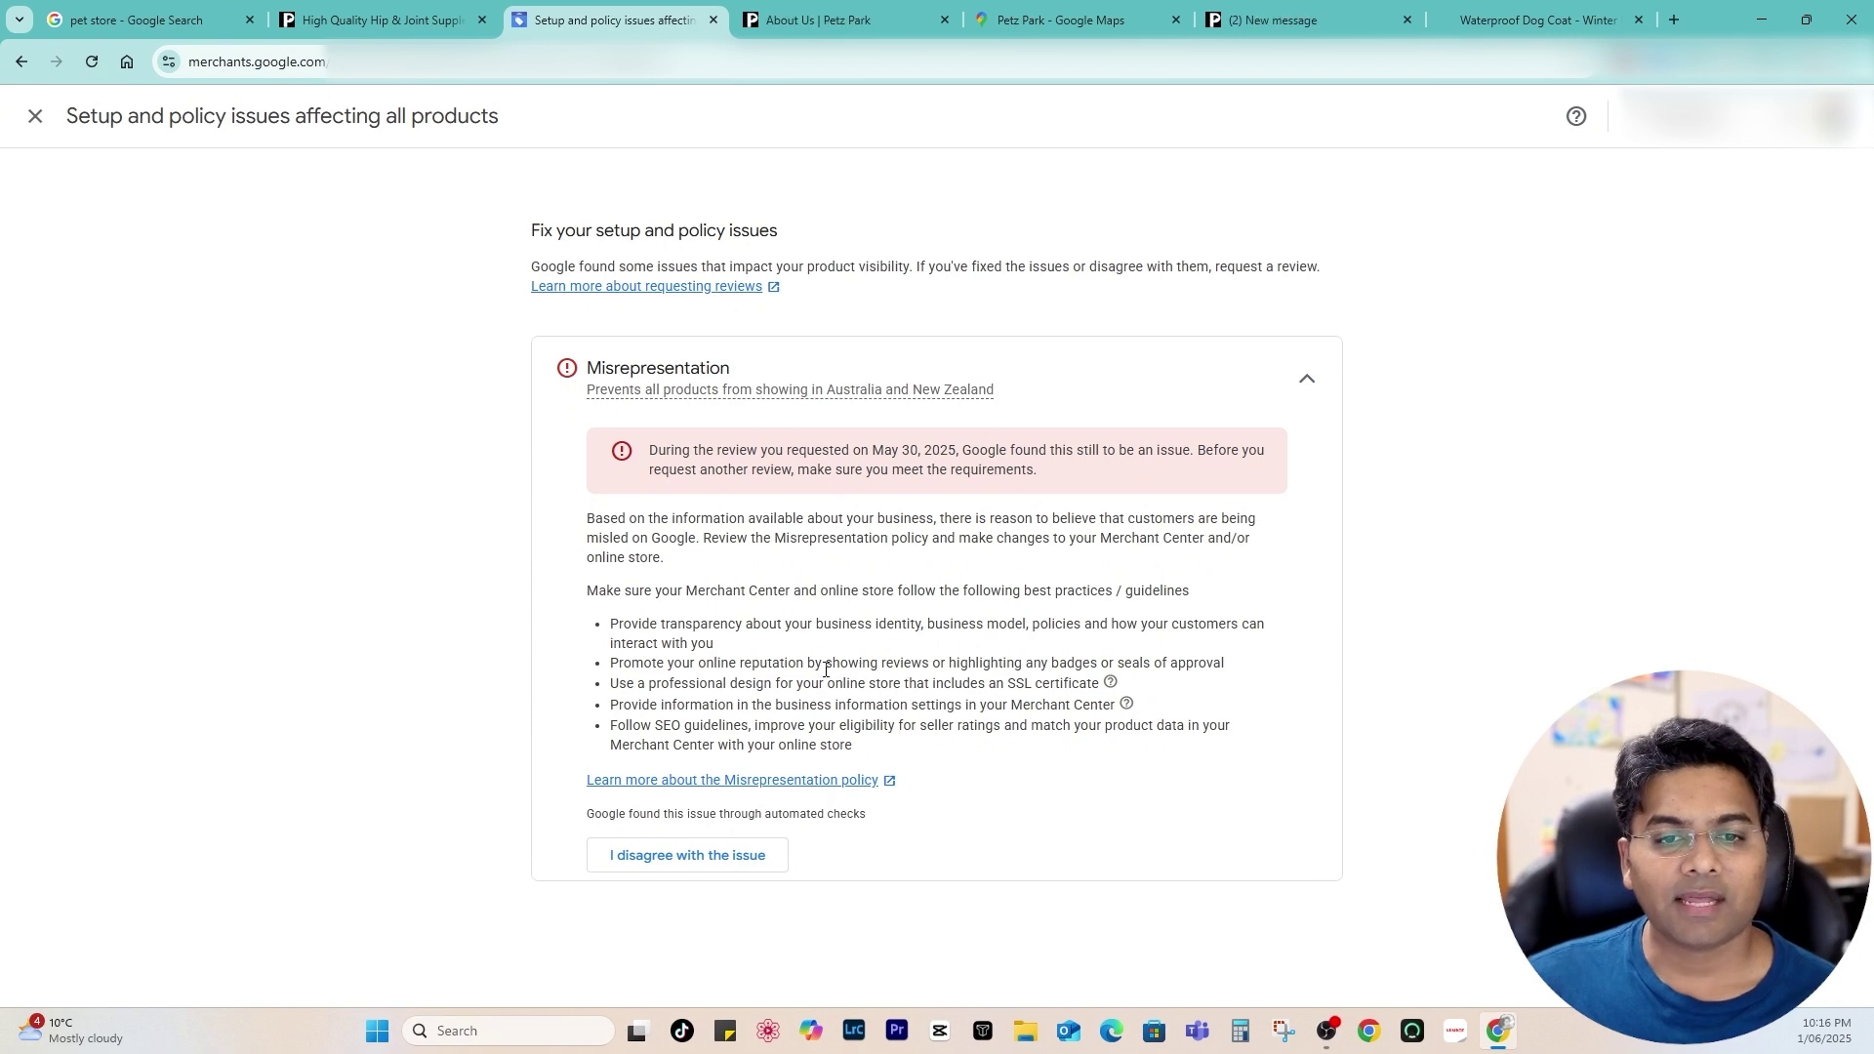
left_click_drag(826, 670, 1232, 673)
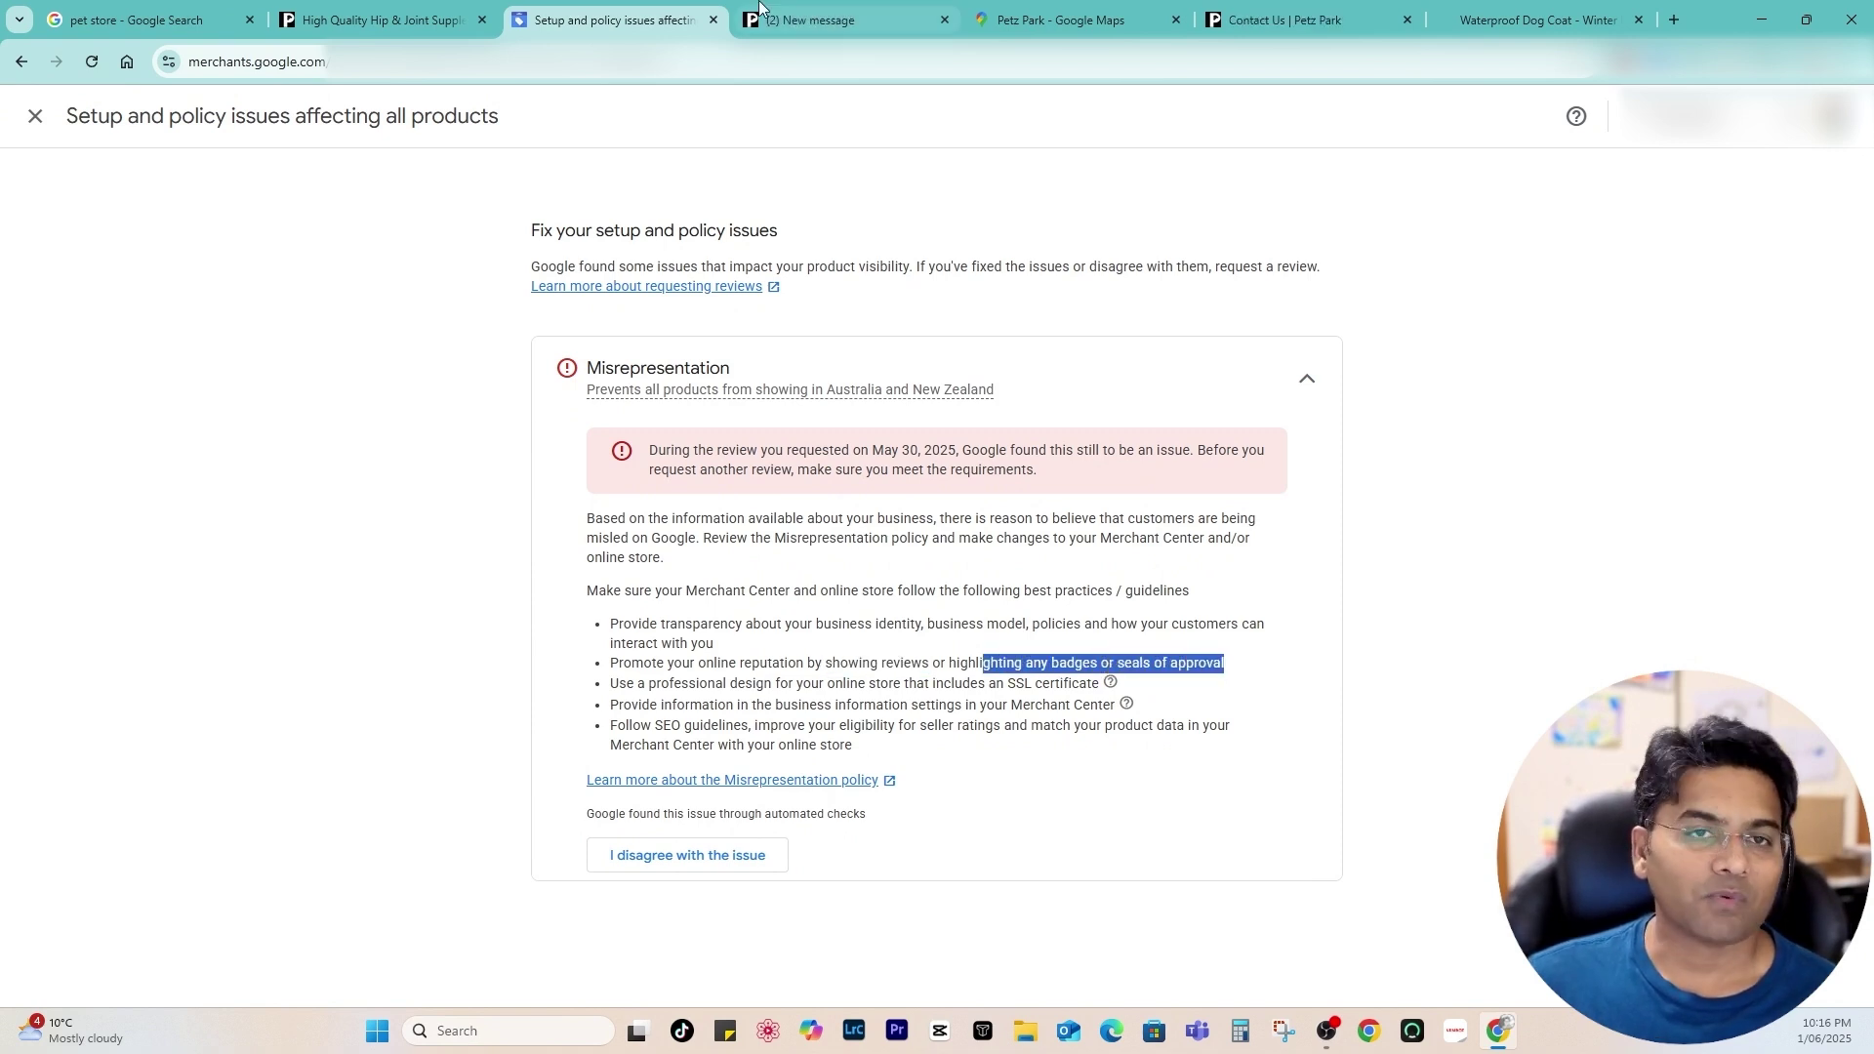
Go from Petz Park's About Us page to its homepage and examine the best-selling dog supplements with their review ratings
left_click(760, 8)
scroll(869, 386, "up", 3)
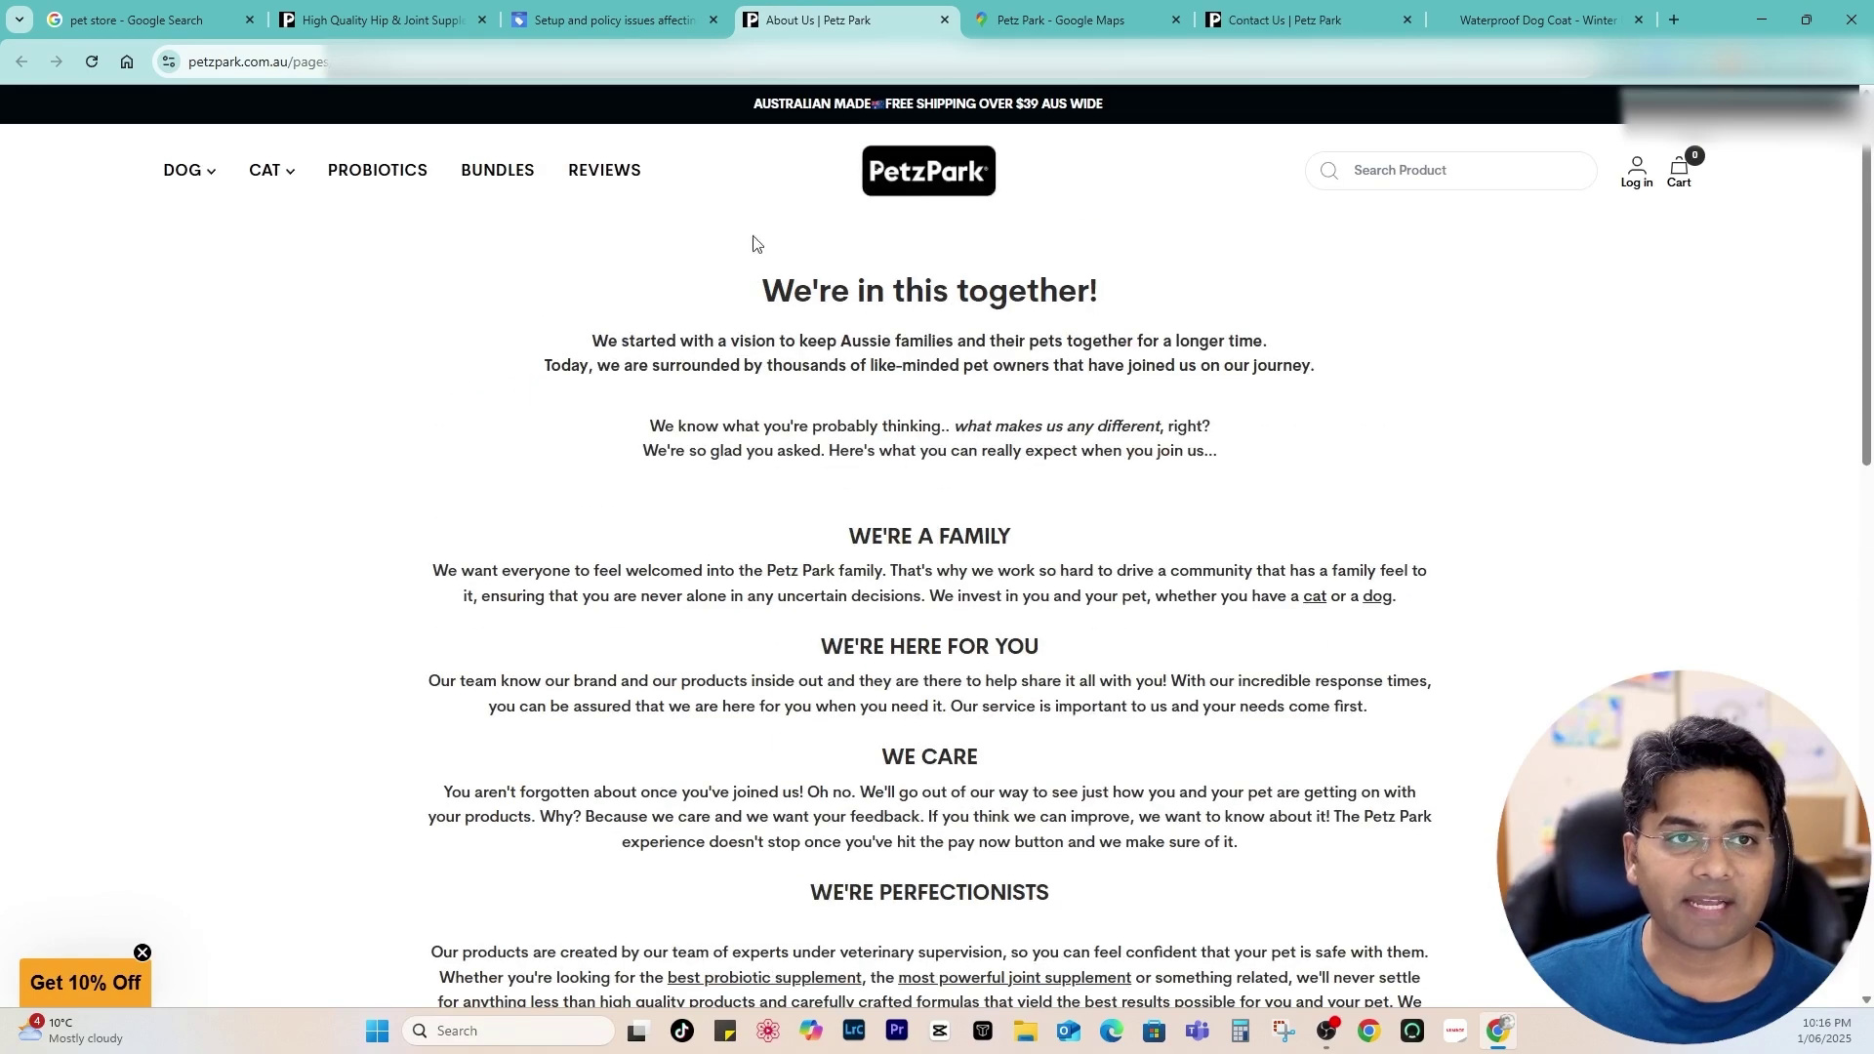
left_click(930, 186)
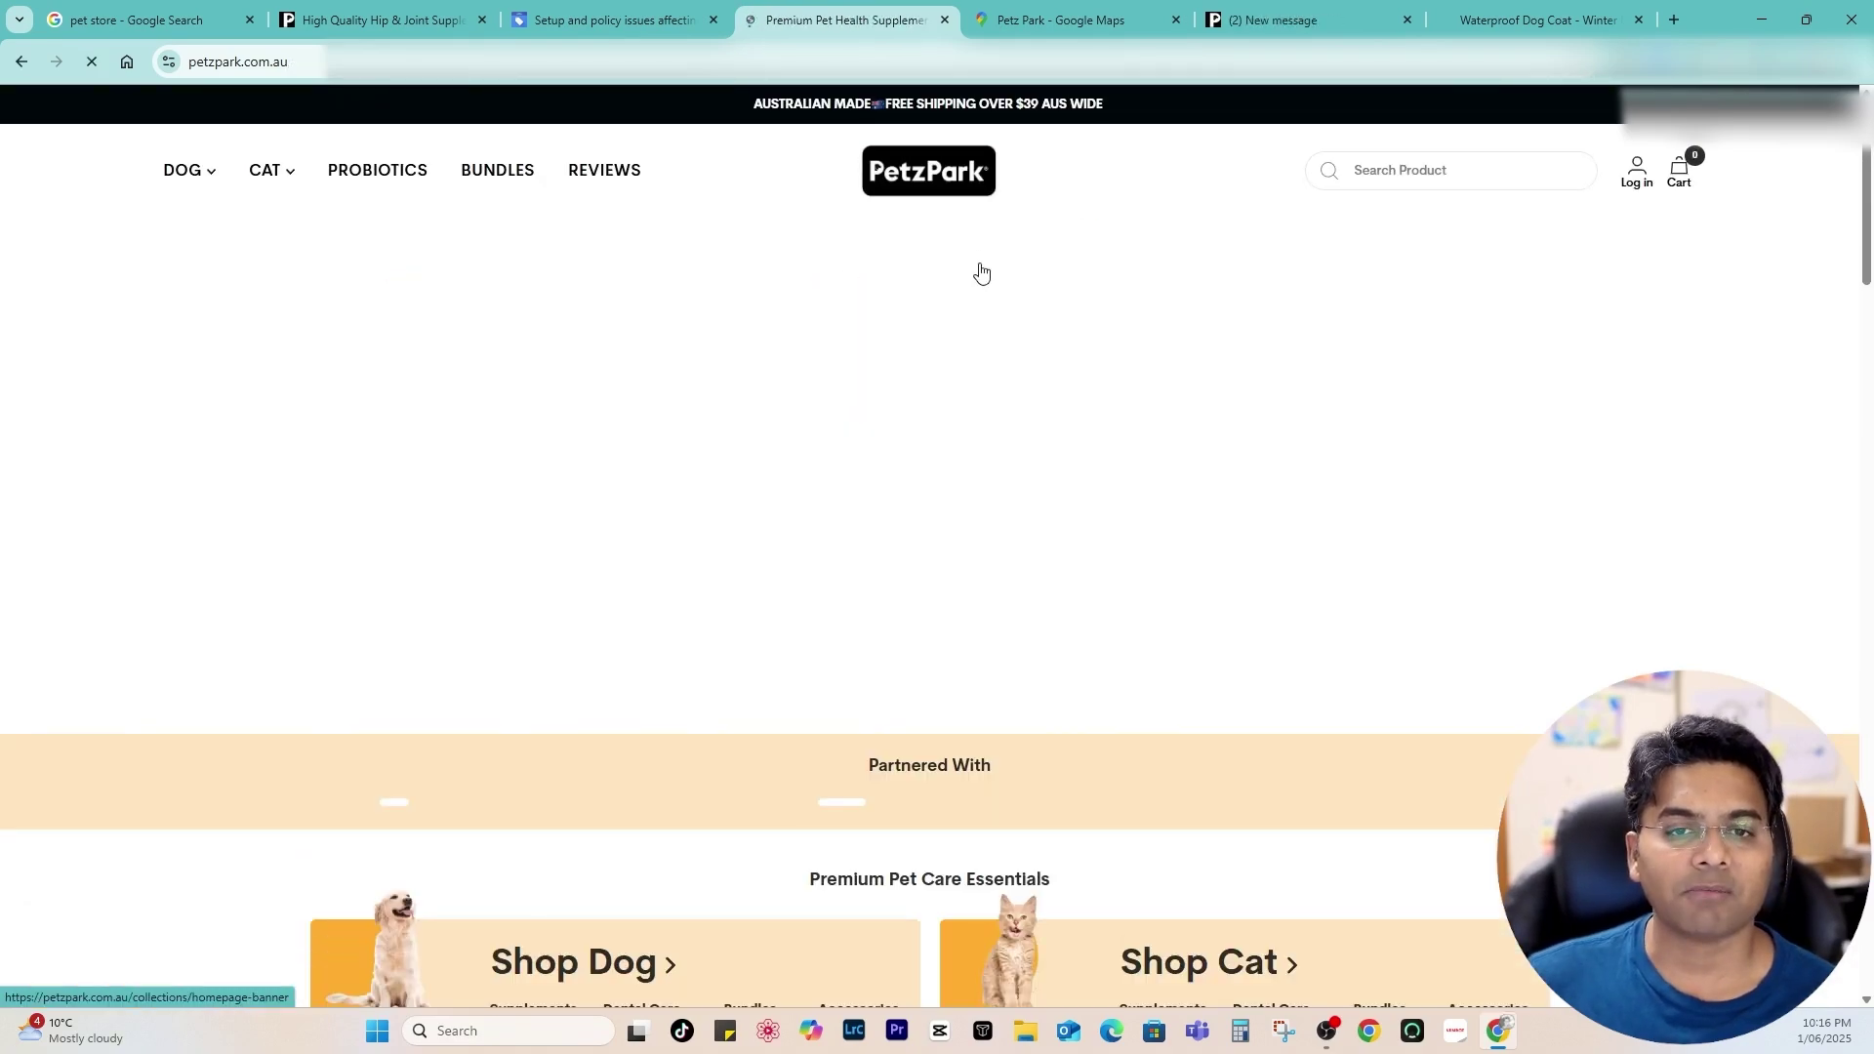
scroll(952, 268, "down", 15)
scroll(787, 311, "up", 5)
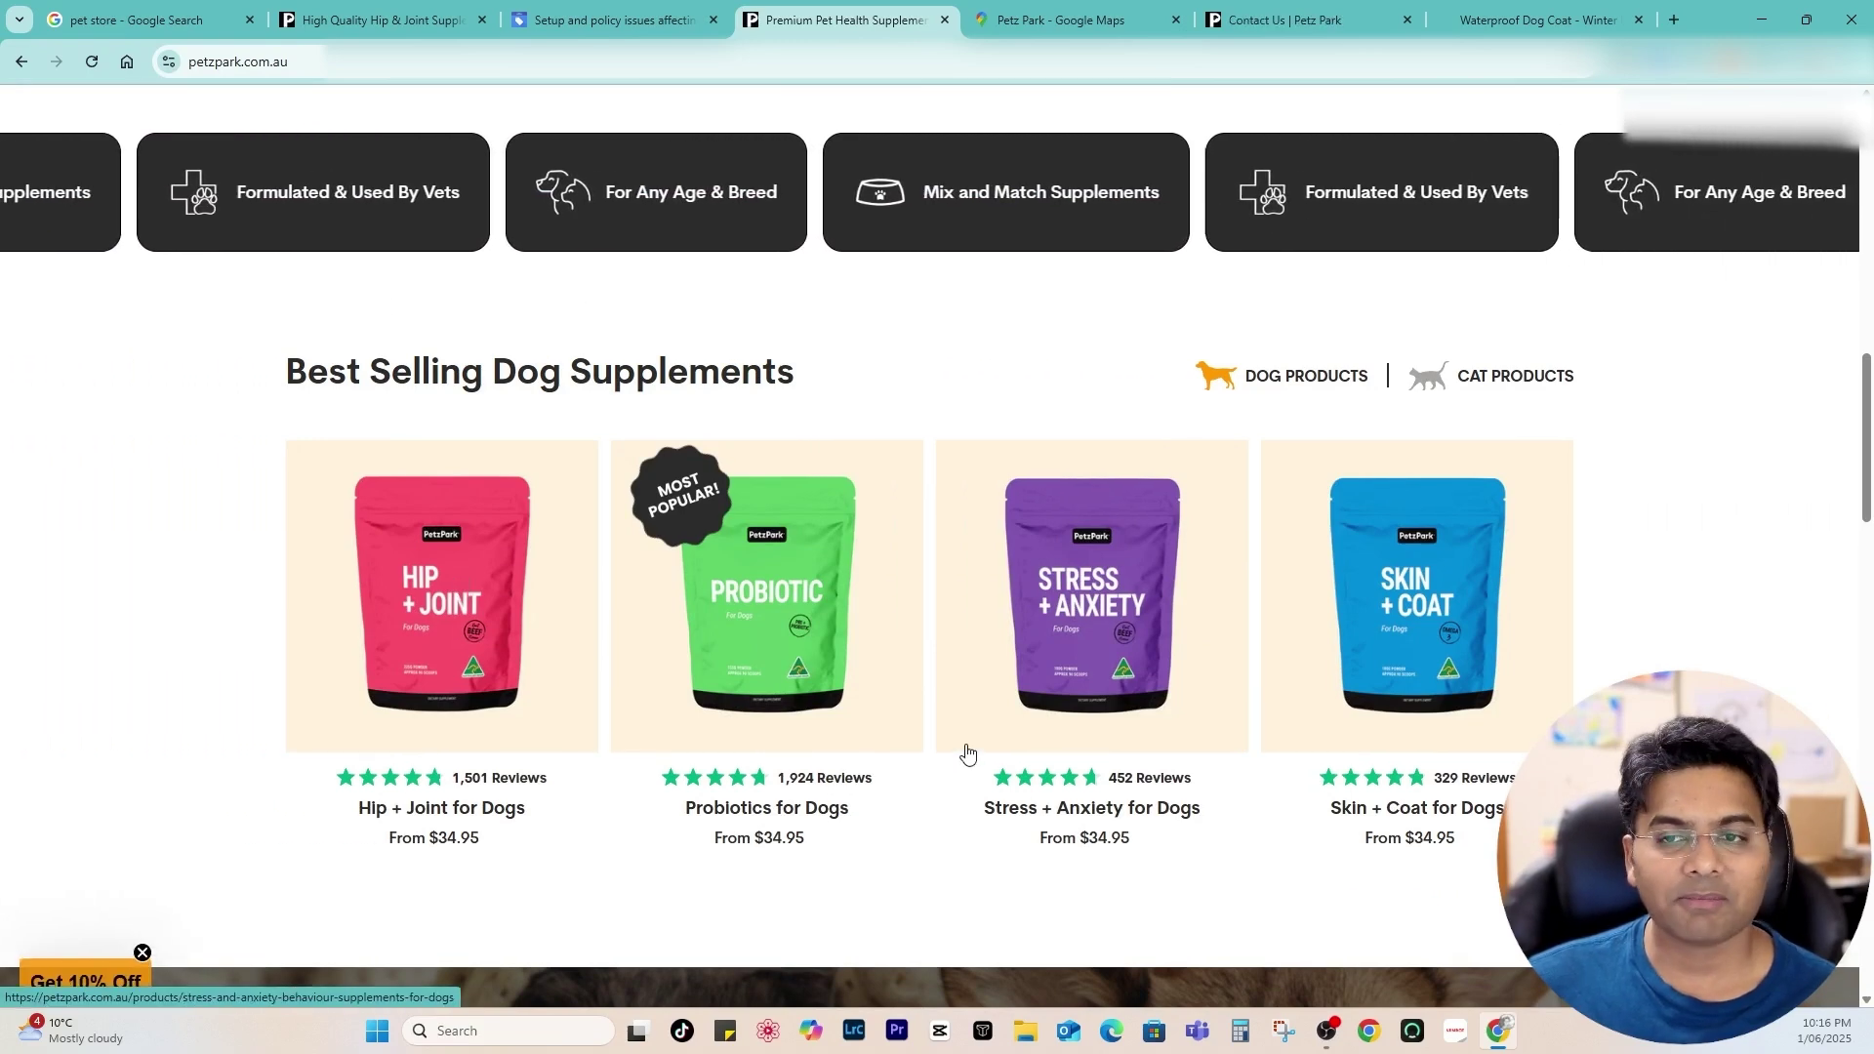
Reread the Misrepresentation guidelines on promoting online reputation with reviews and using a professional store design
left_click(618, 20)
left_click(742, 681)
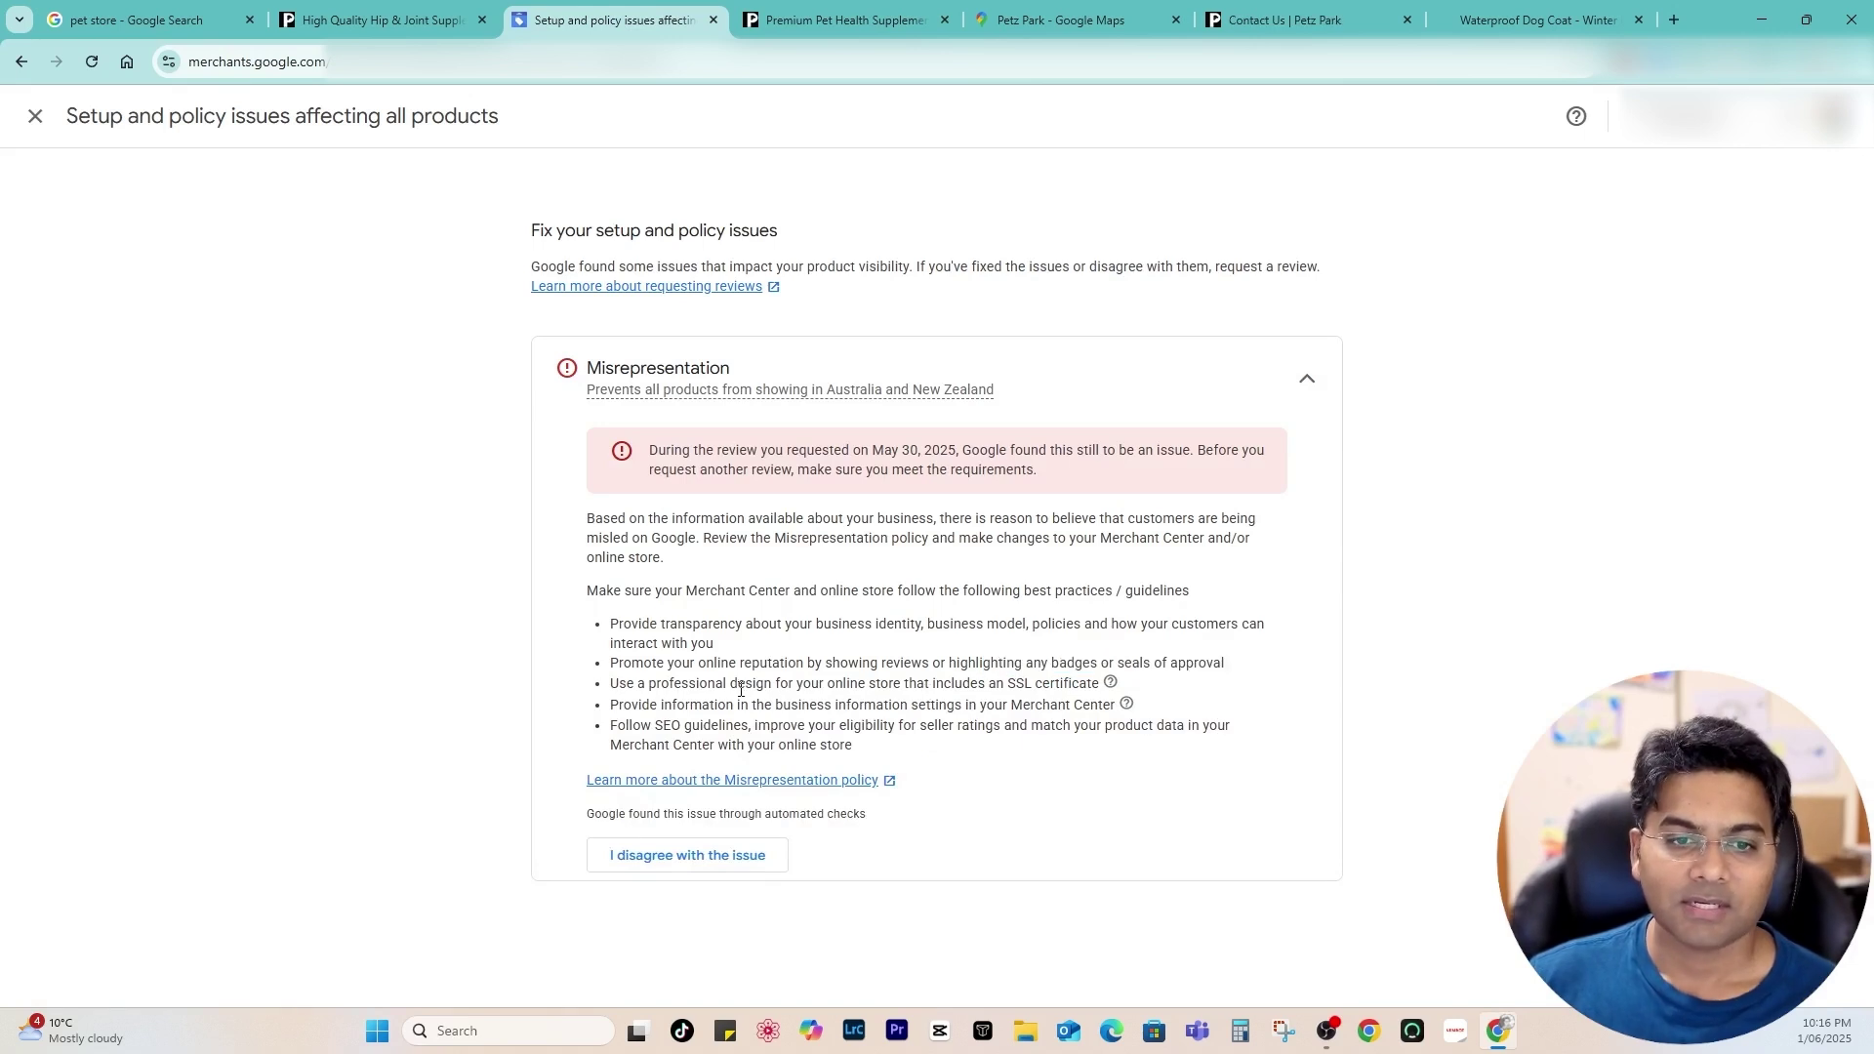
left_click_drag(740, 664, 930, 664)
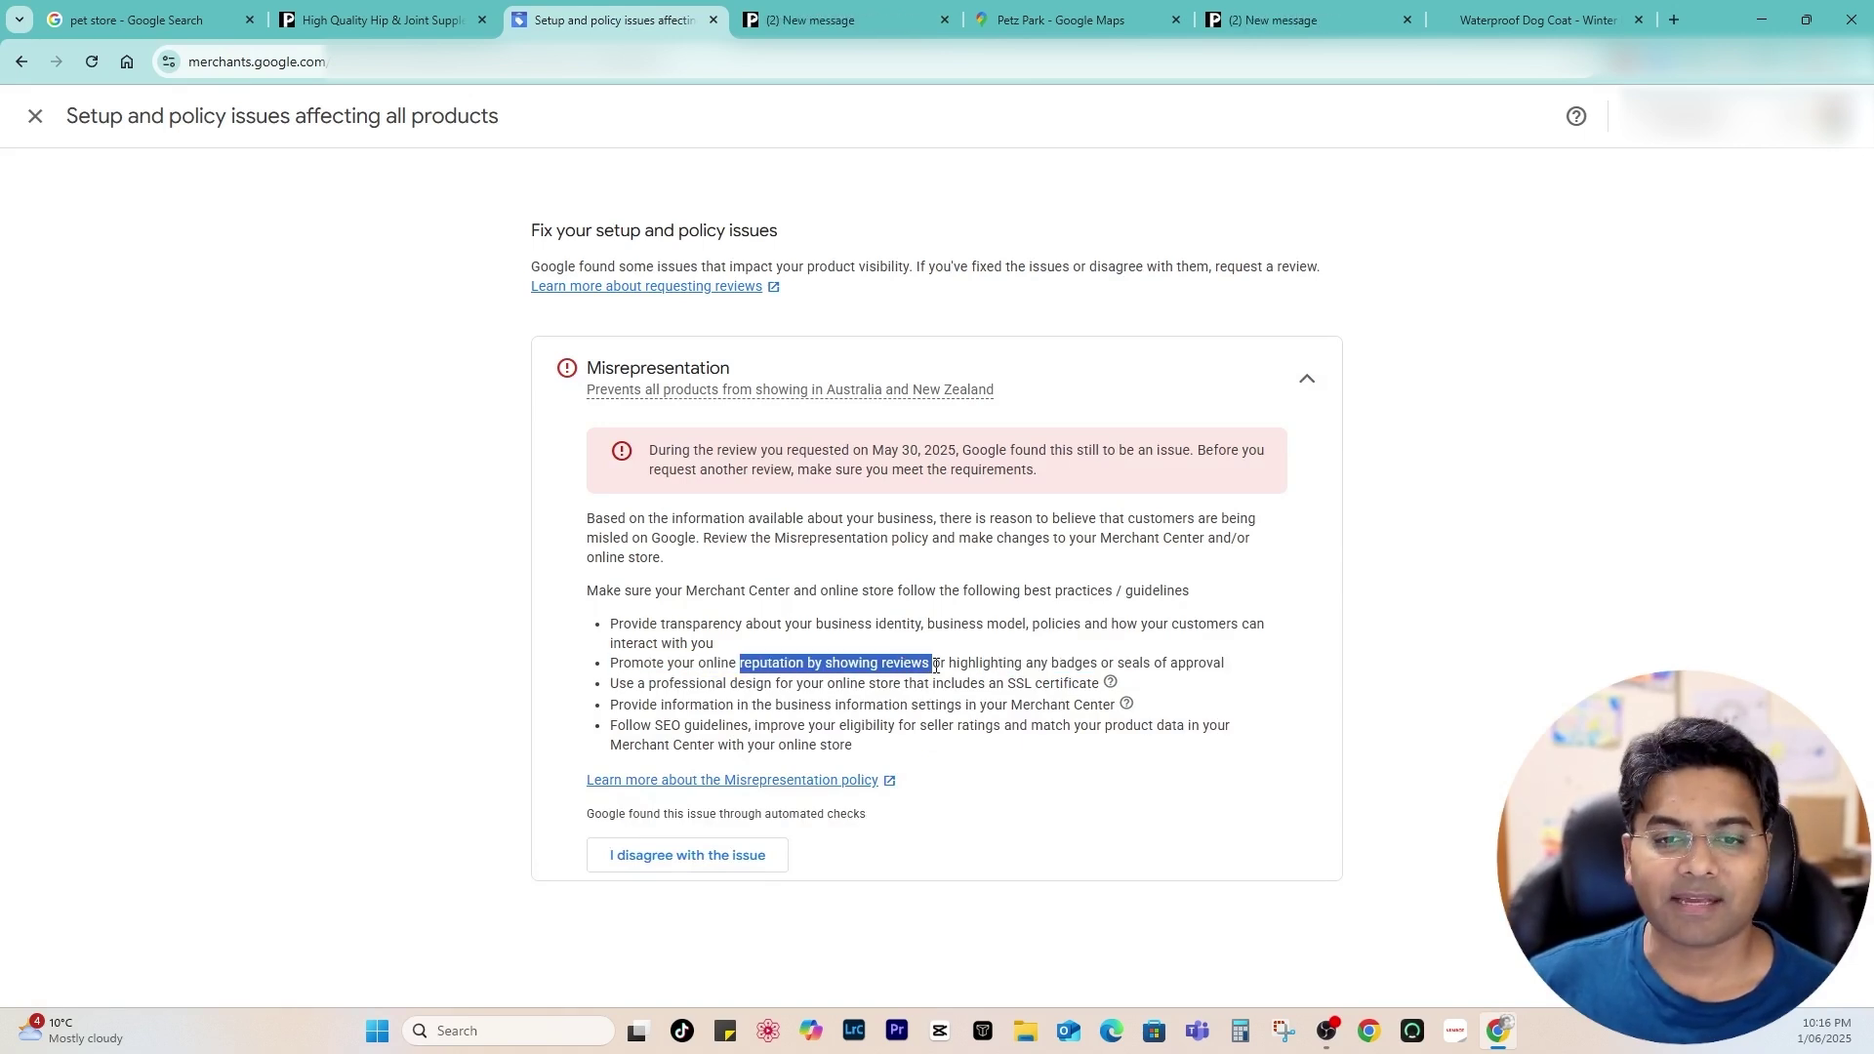
left_click(919, 699)
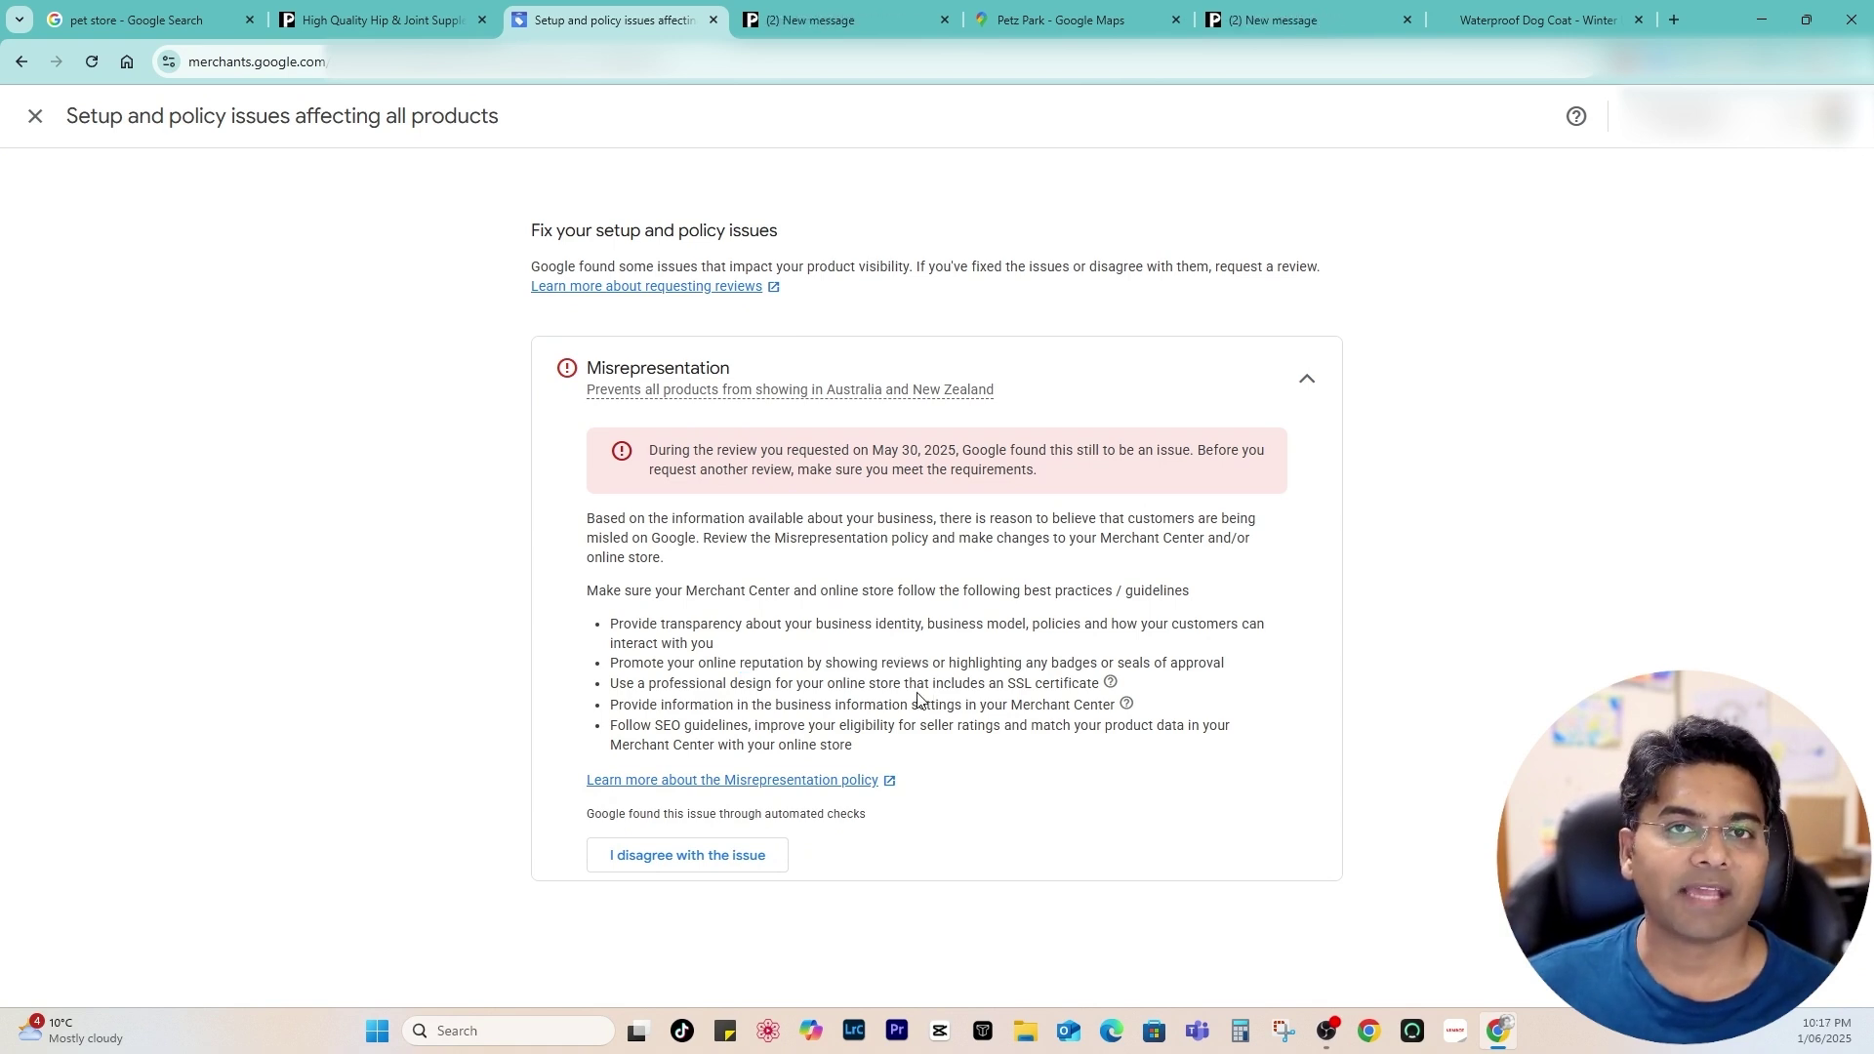
left_click_drag(614, 682, 831, 684)
Examine the Petz Park homepage design, including its header, product search and the Cat and Dog category lists
key("ctrl+Tab")
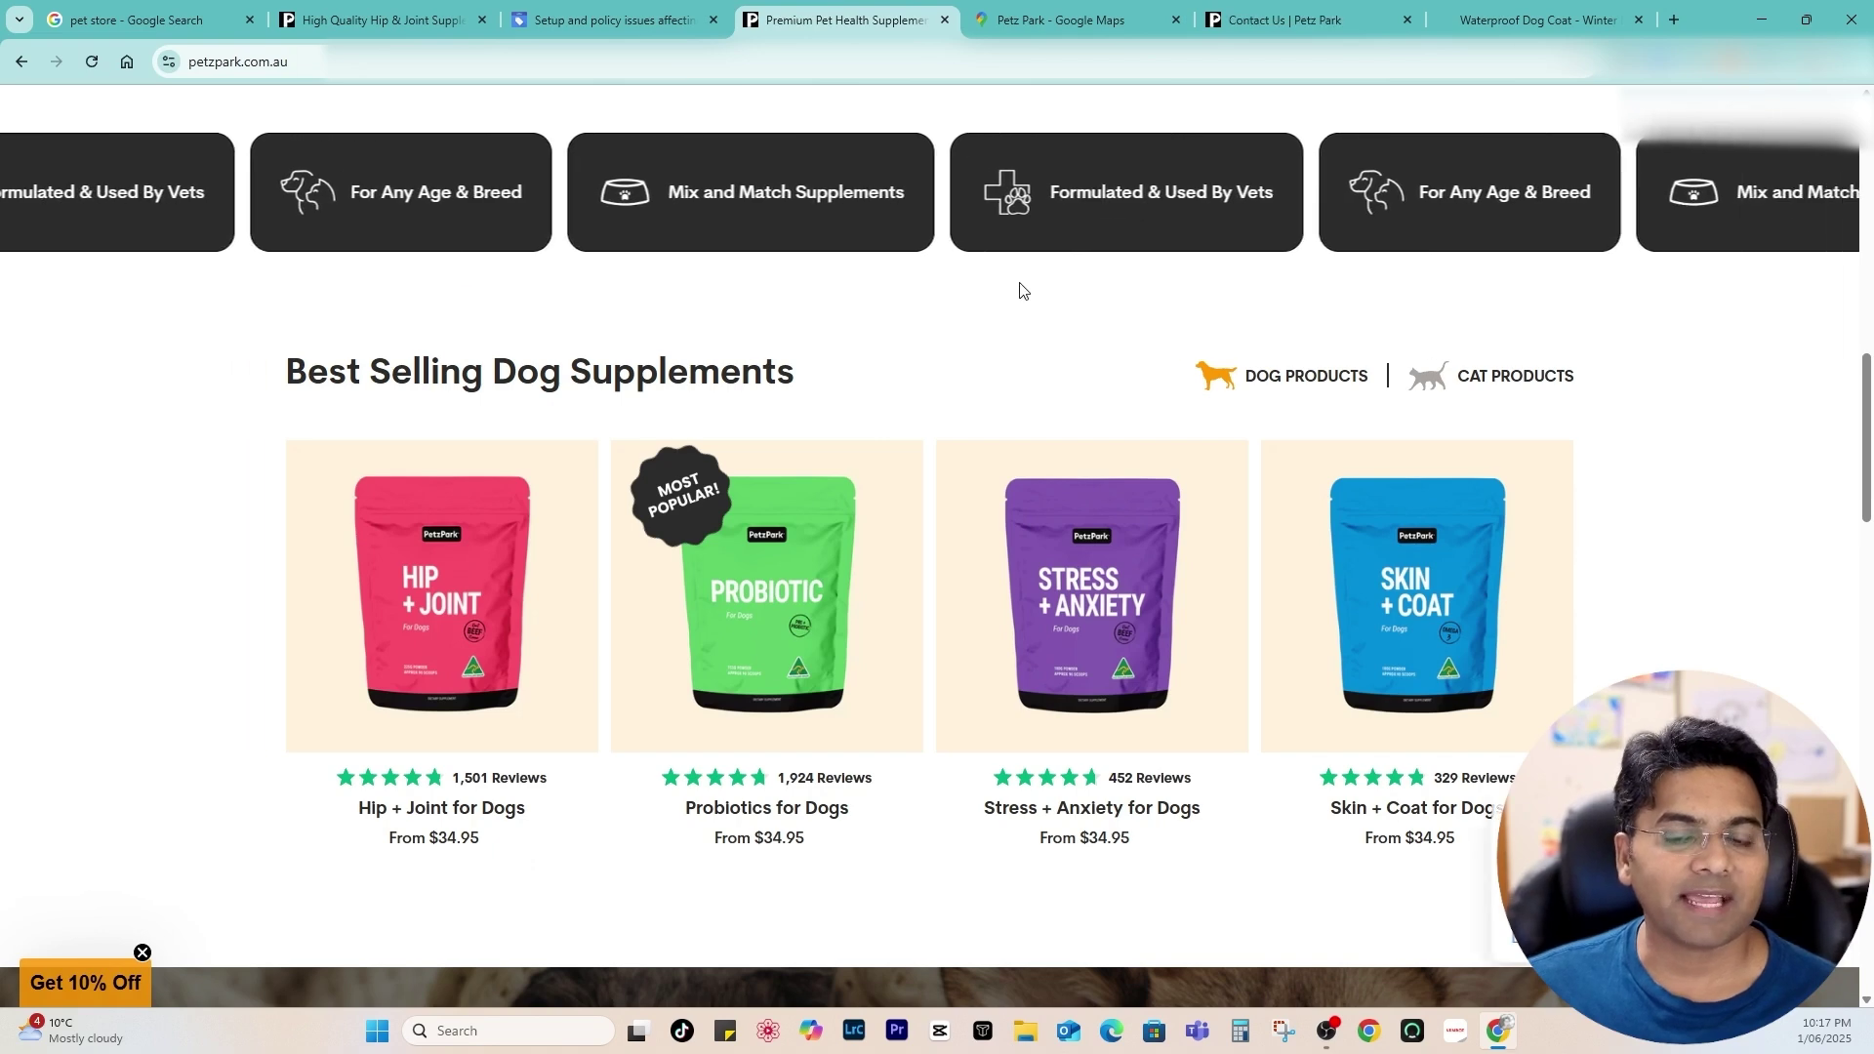
scroll(1016, 289, "up", 15)
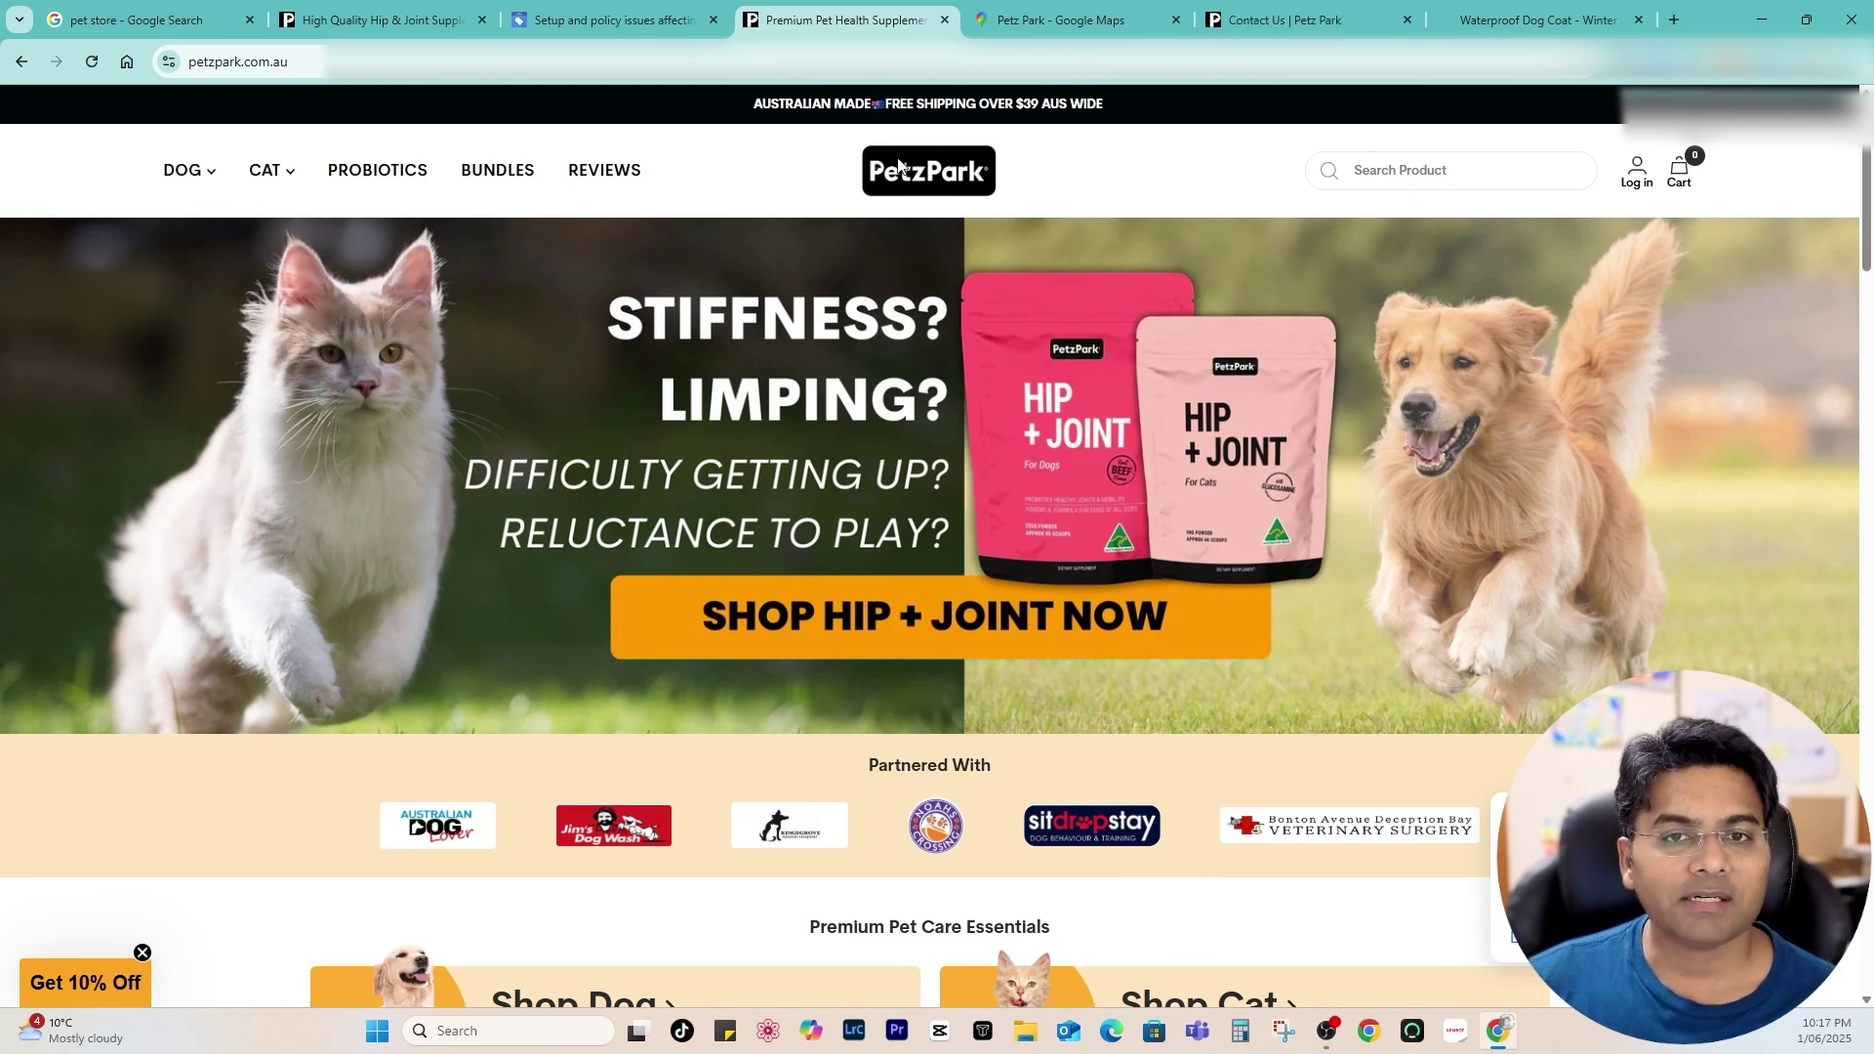
left_click(1502, 176)
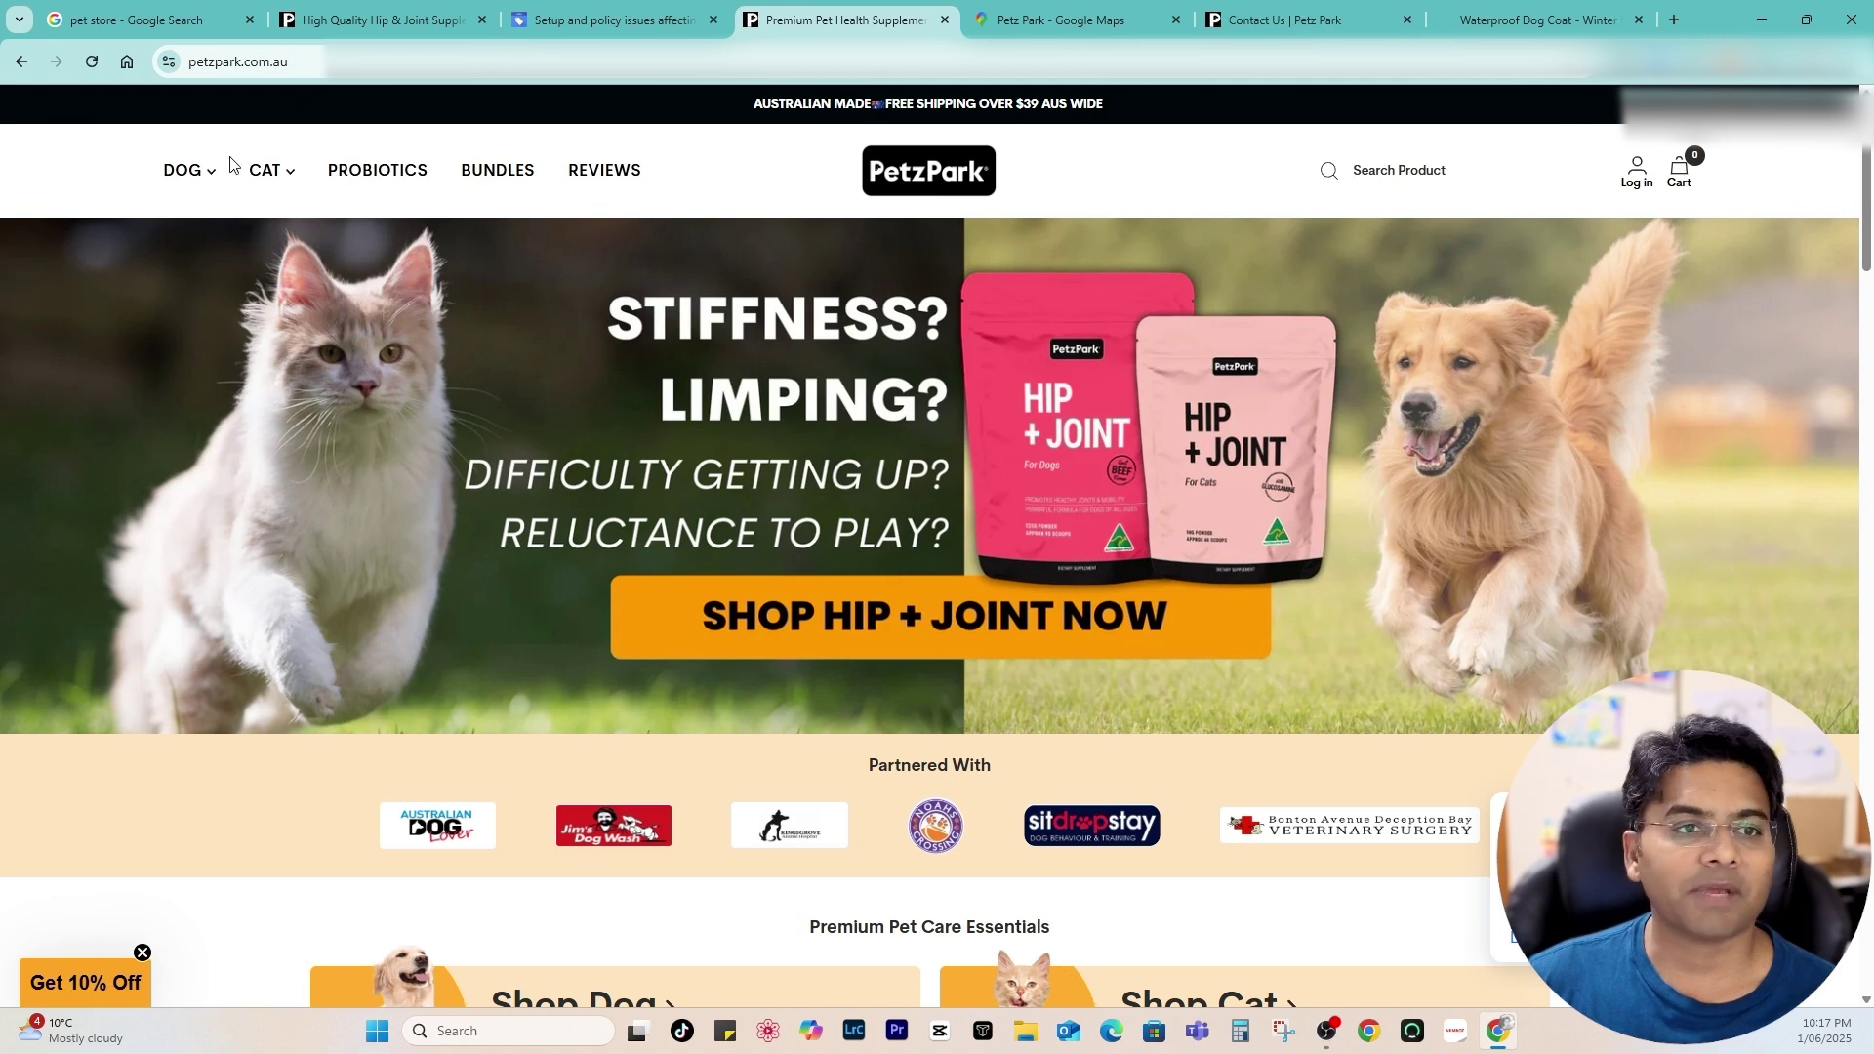
mouse_move(273, 177)
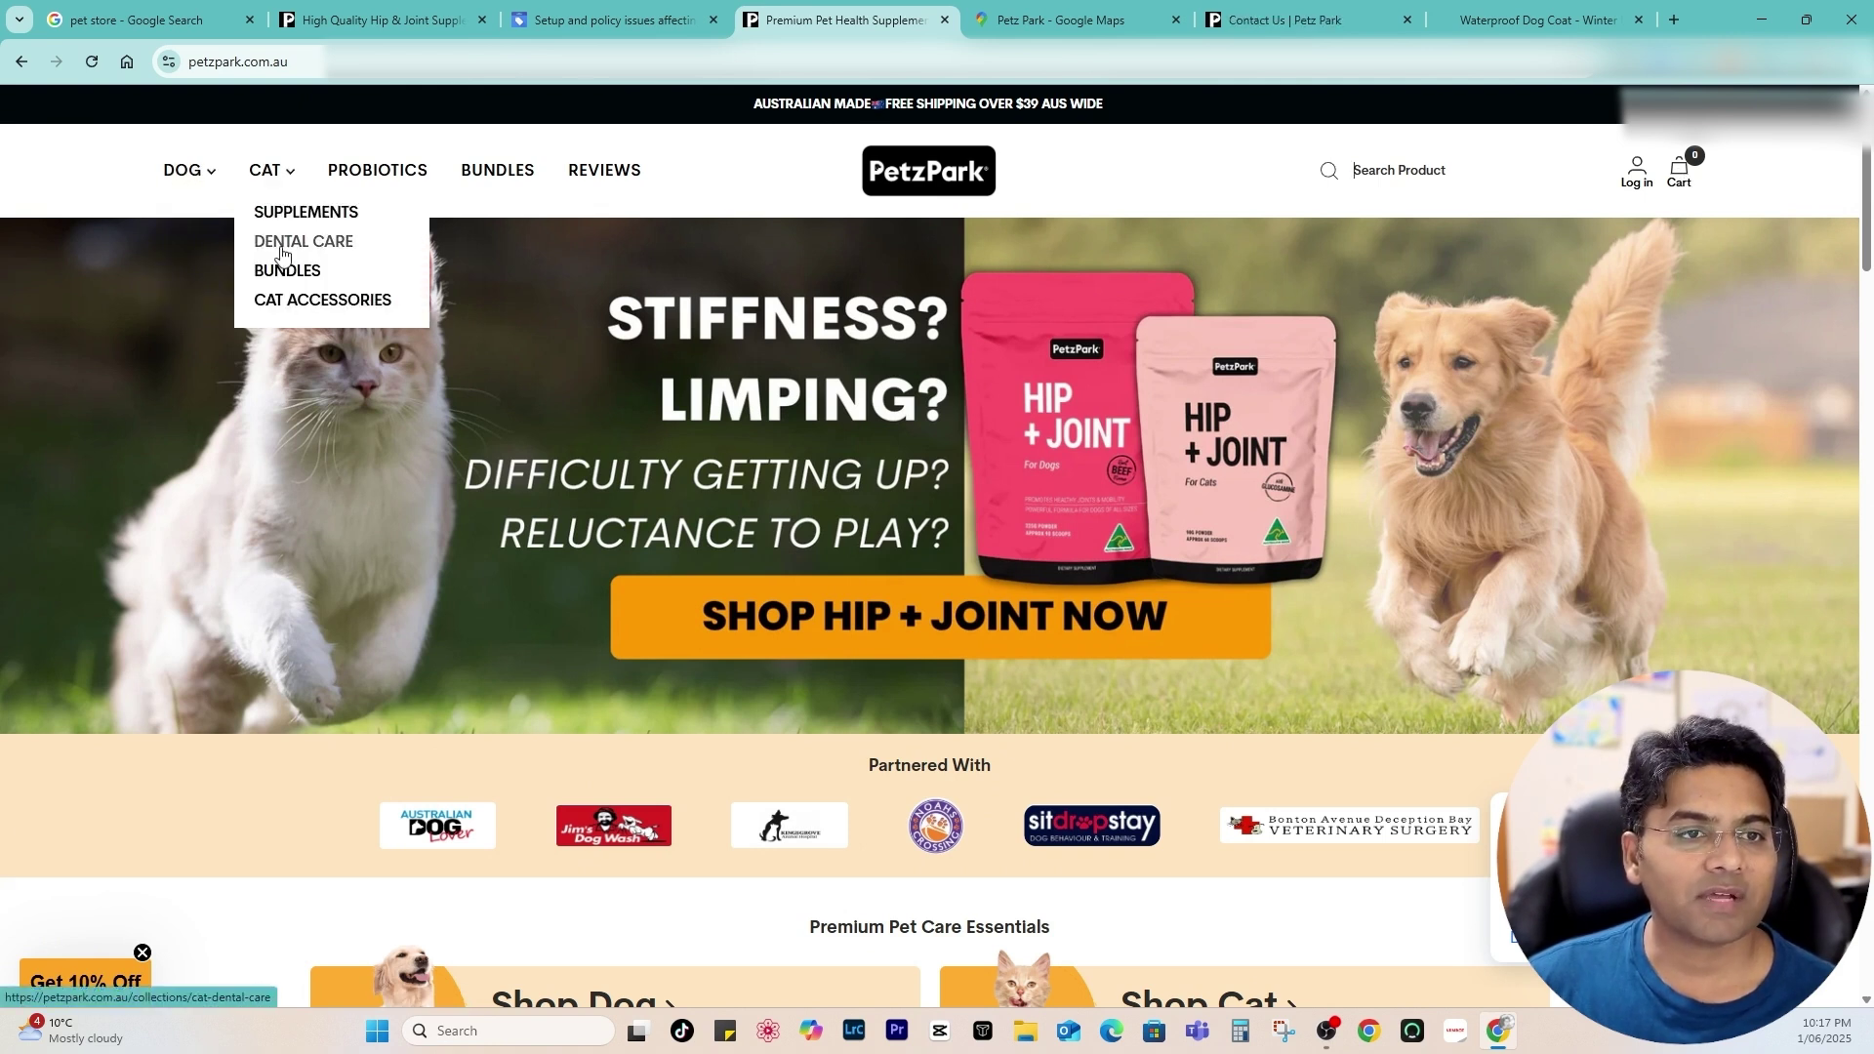
mouse_move(168, 176)
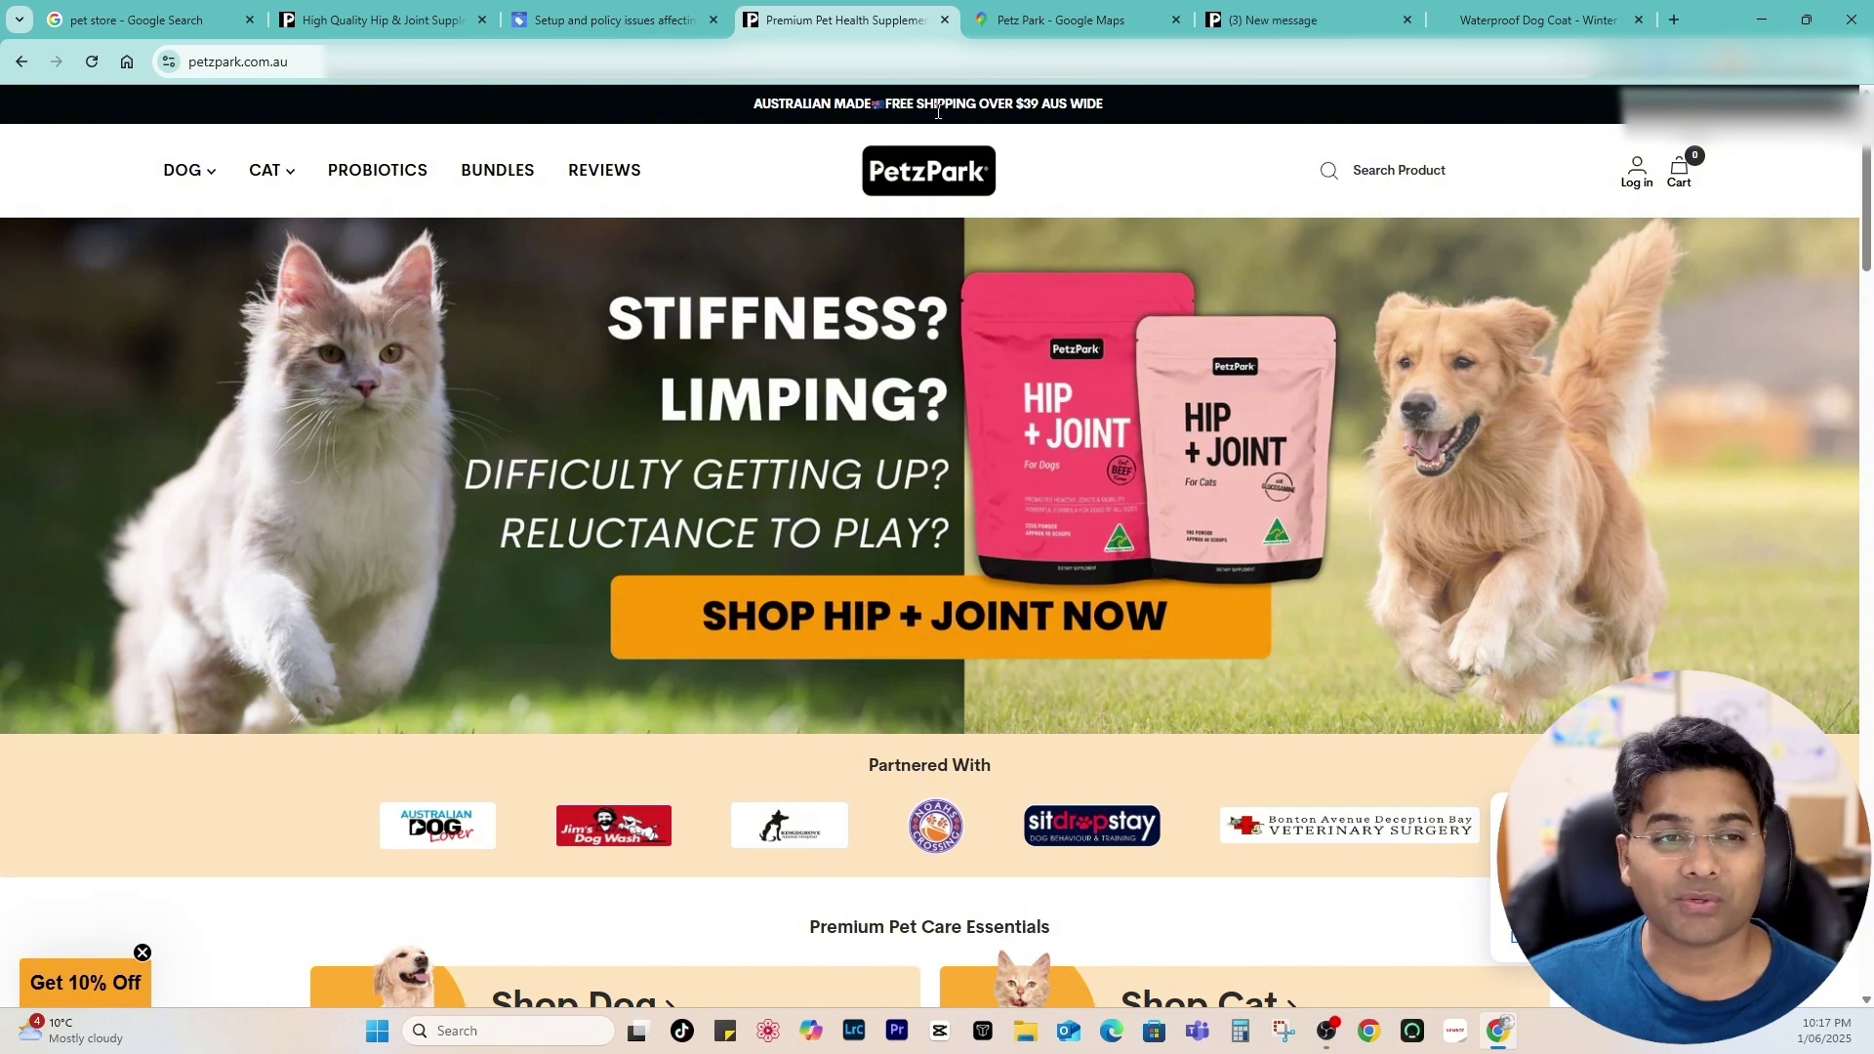
Highlight the SSL certificate requirement in the Misrepresentation issue and check petzpark.com.au's connection security details
key("ctrl+shift+Tab")
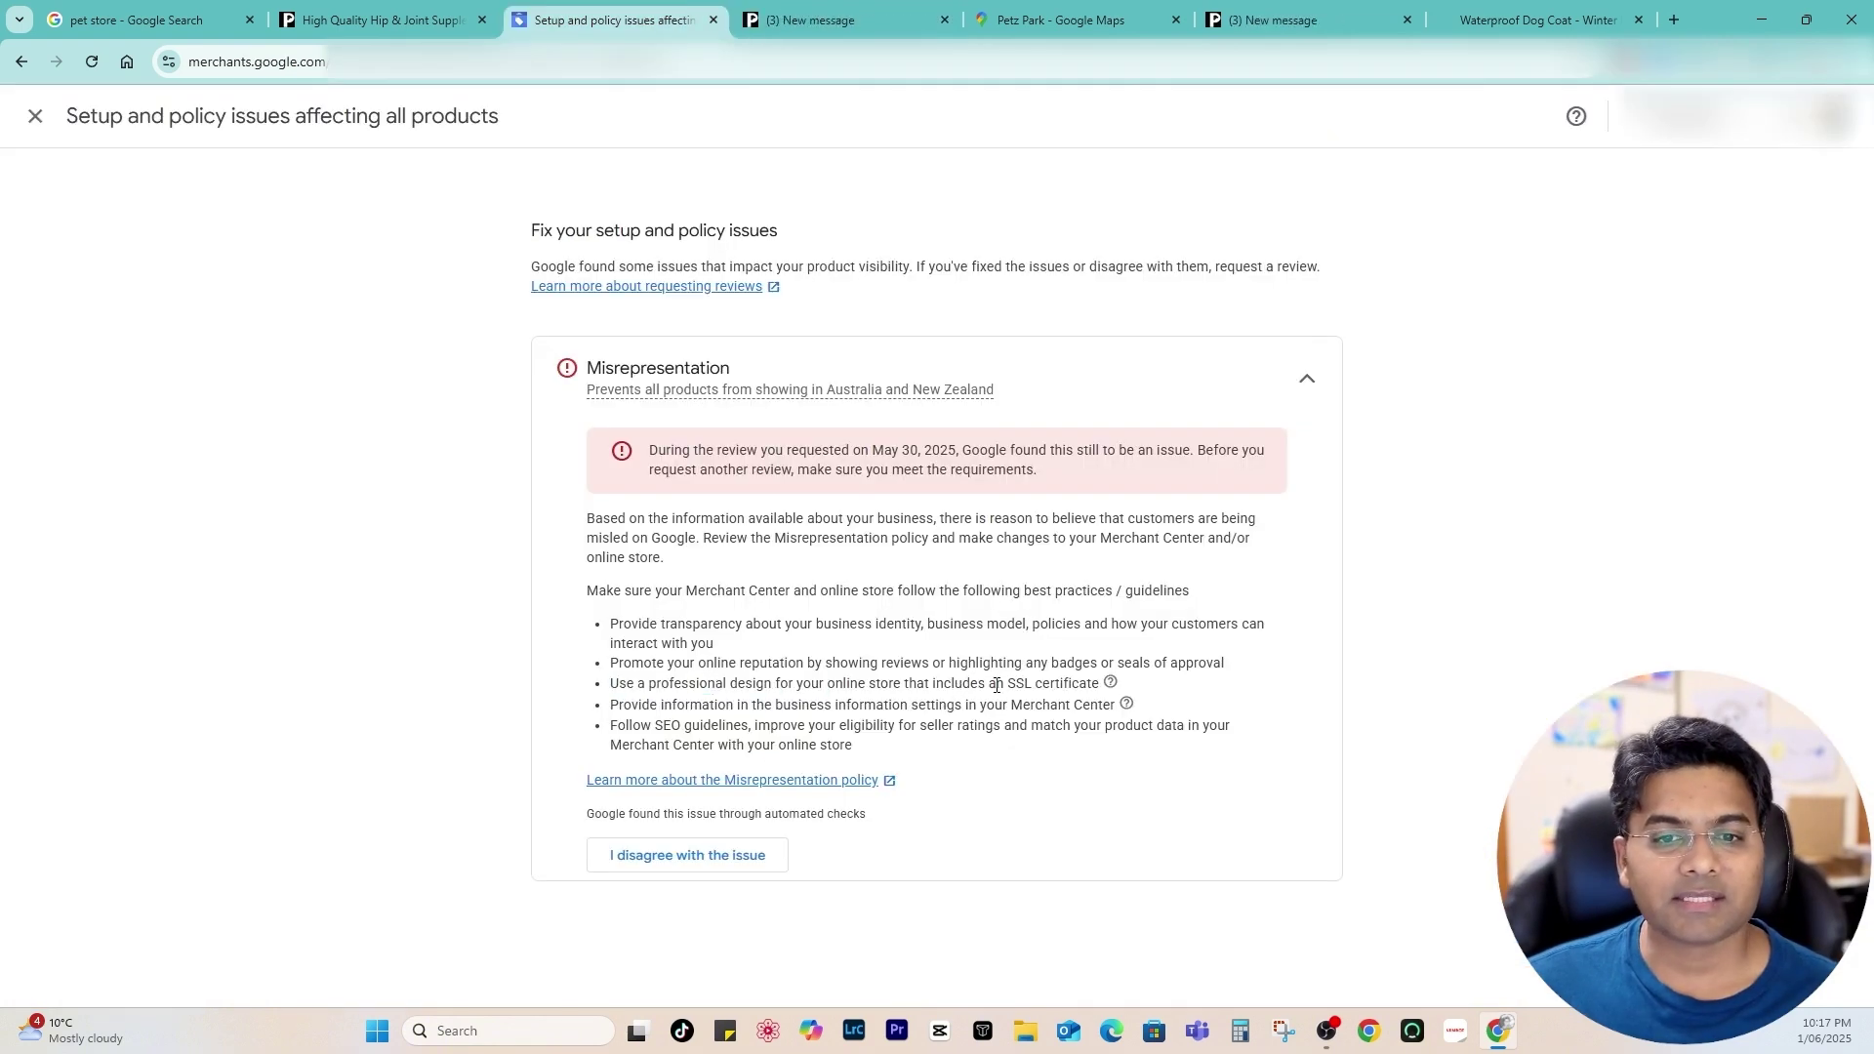
left_click_drag(1012, 683, 1097, 686)
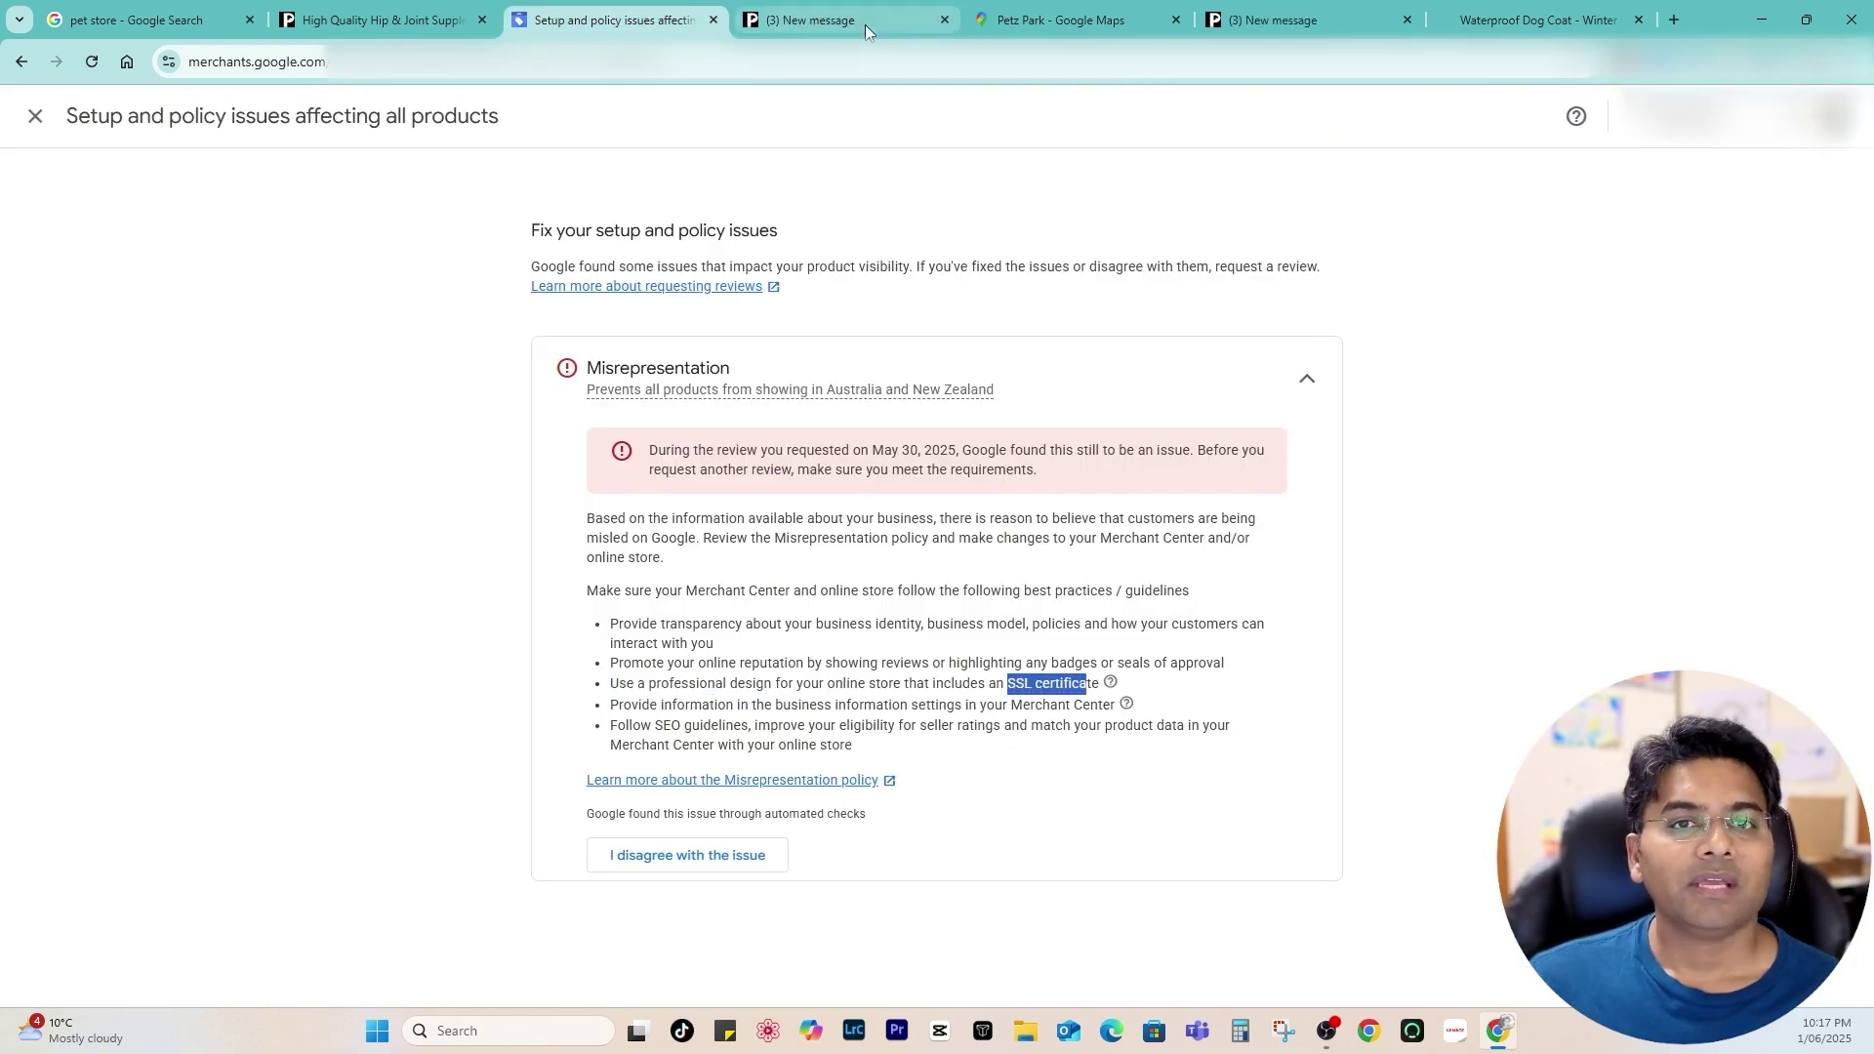
left_click(865, 25)
left_click(194, 63)
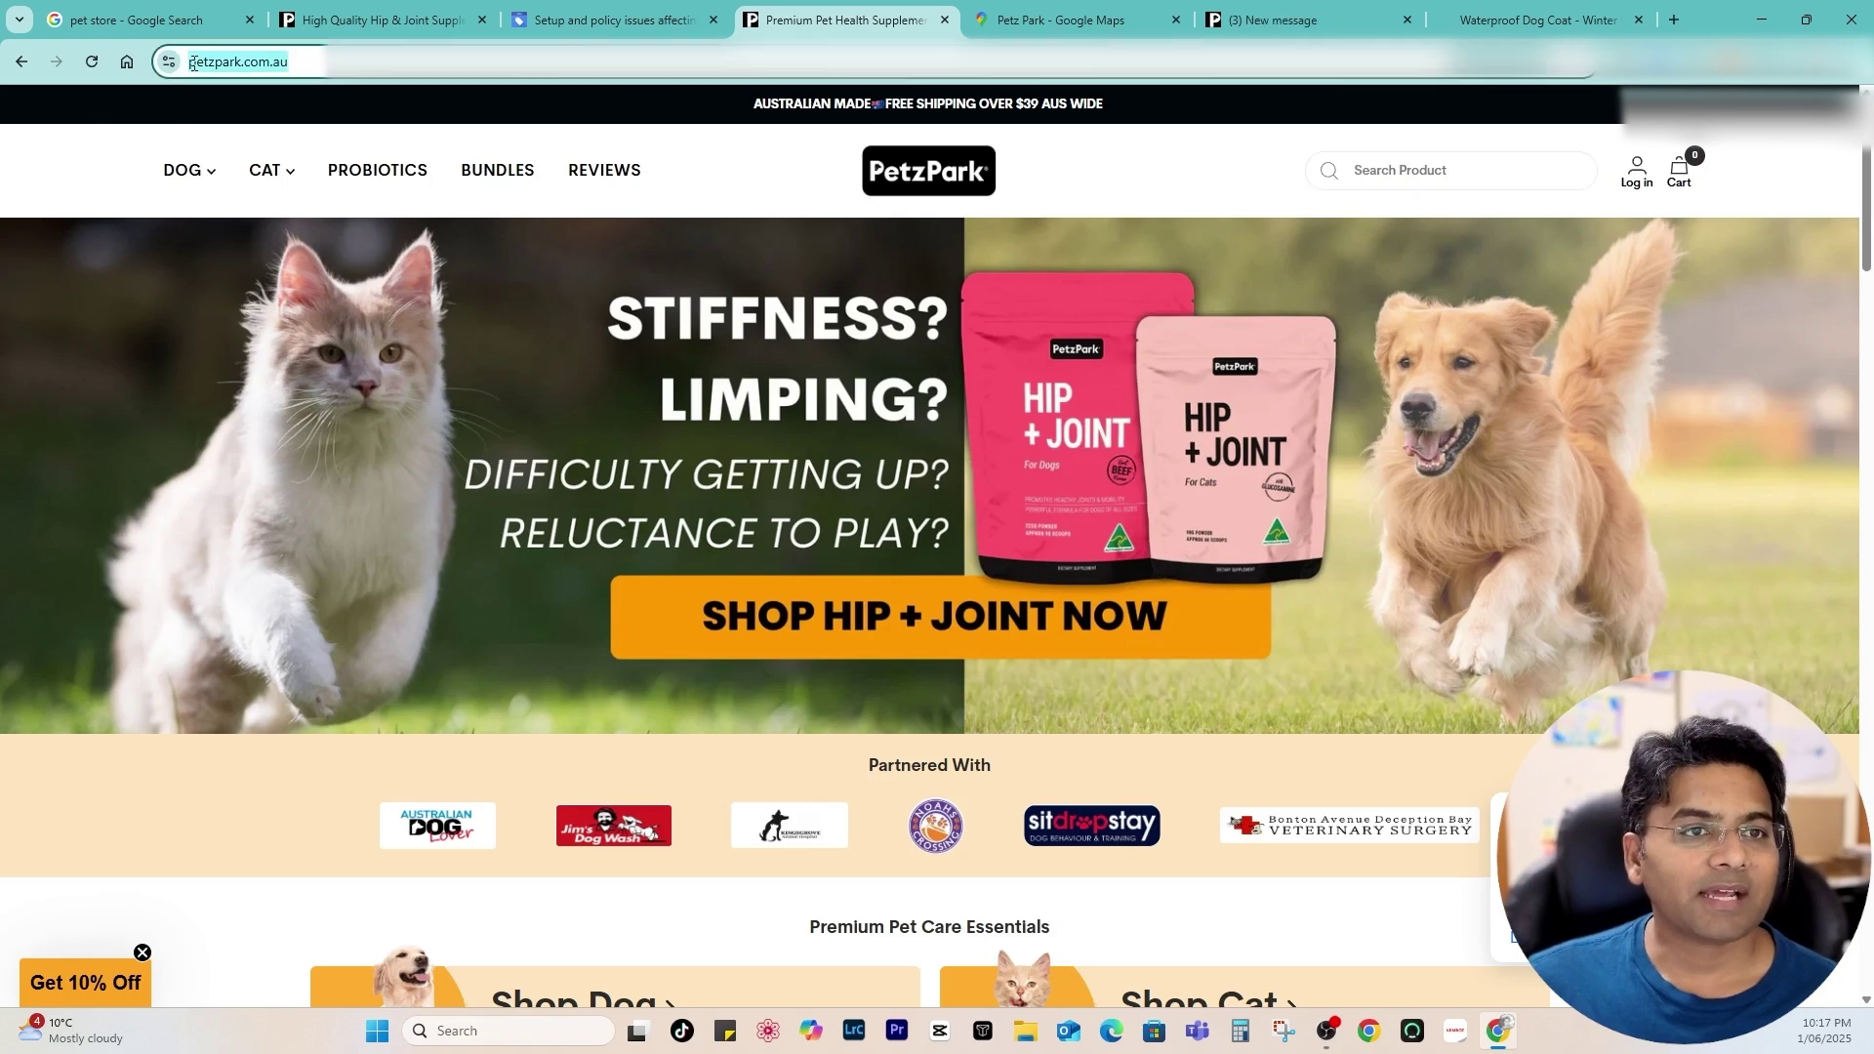
left_click(170, 62)
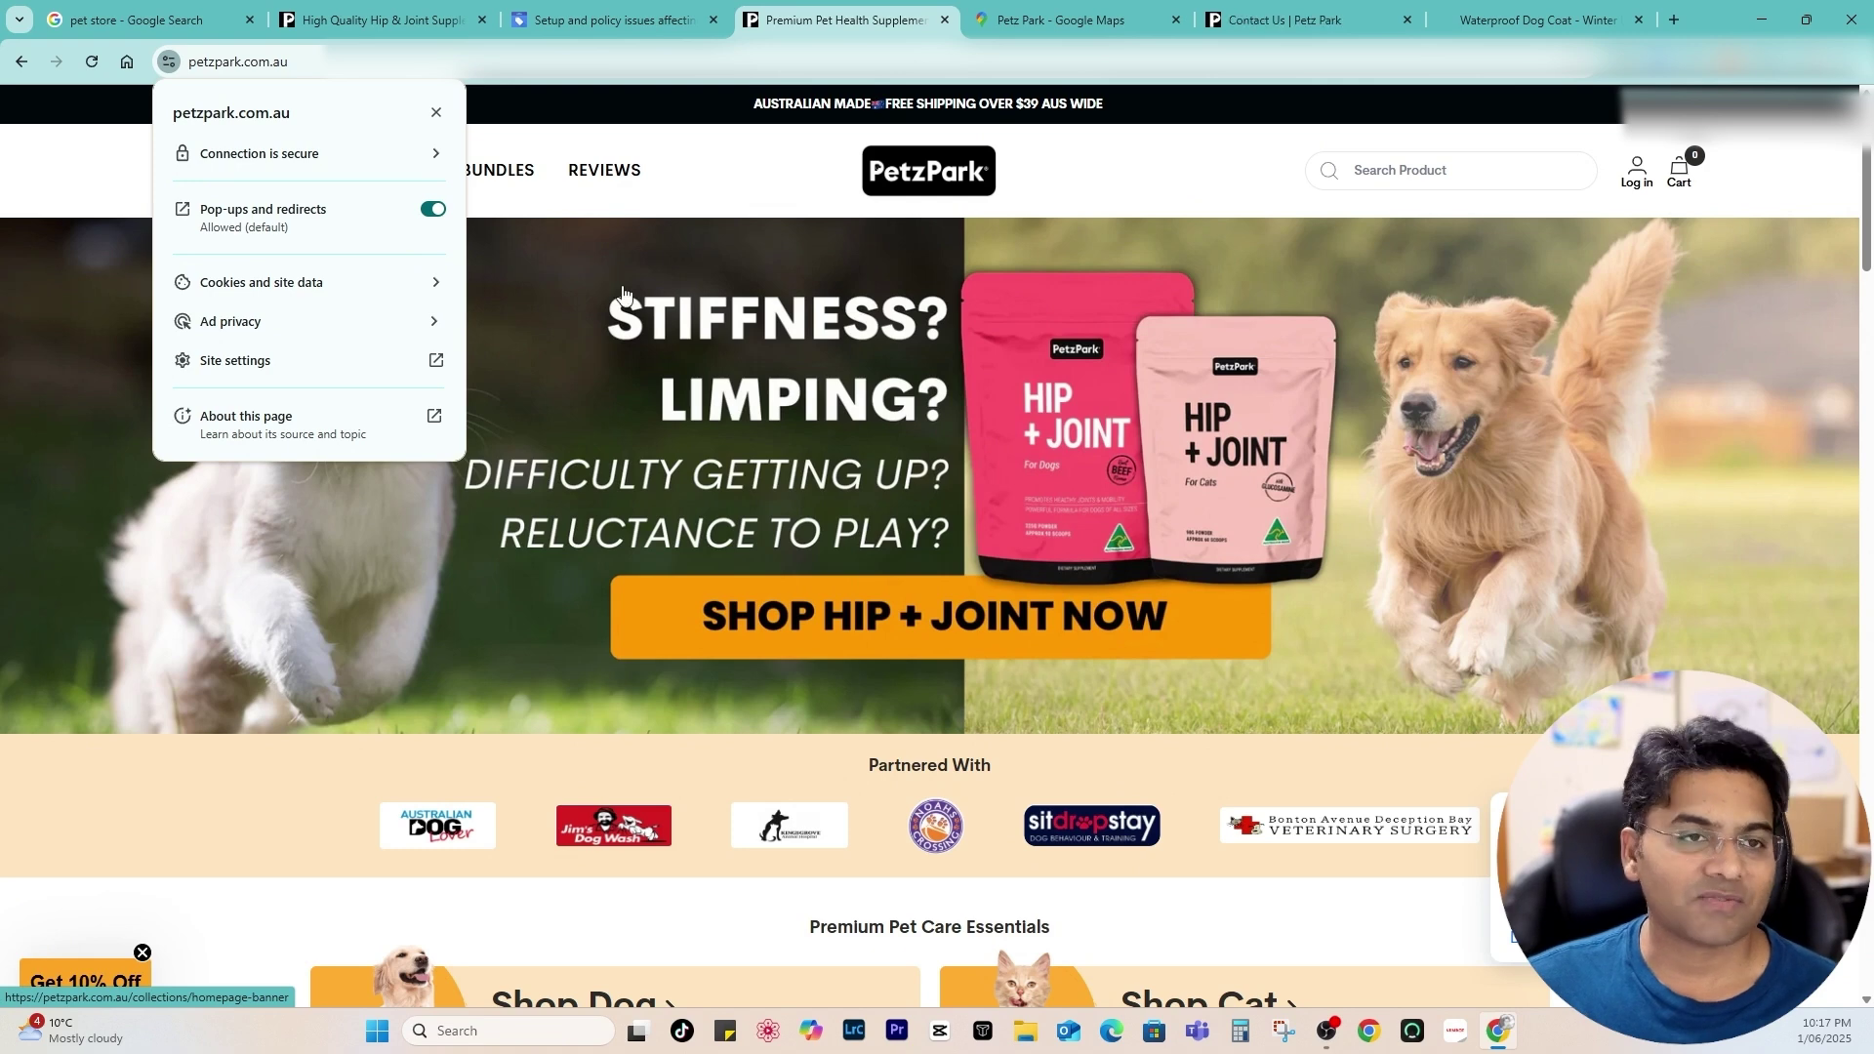
left_click(169, 63)
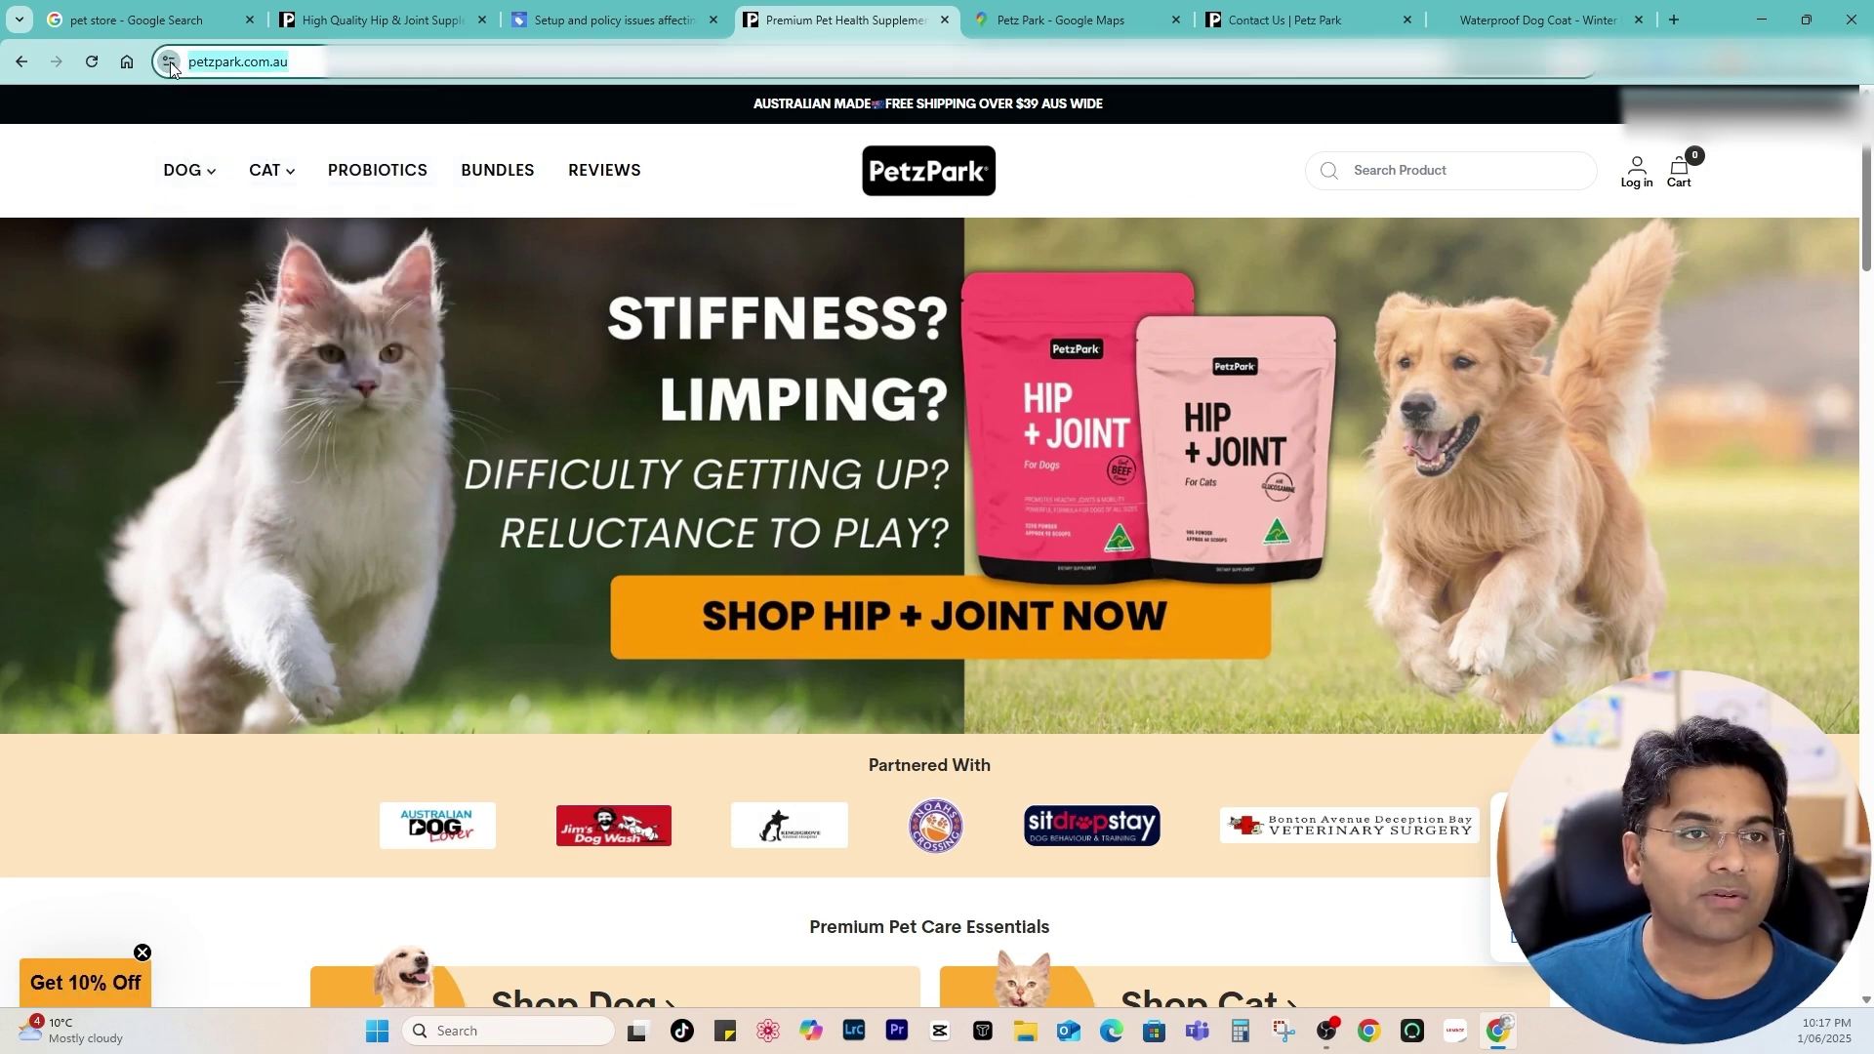
left_click(169, 62)
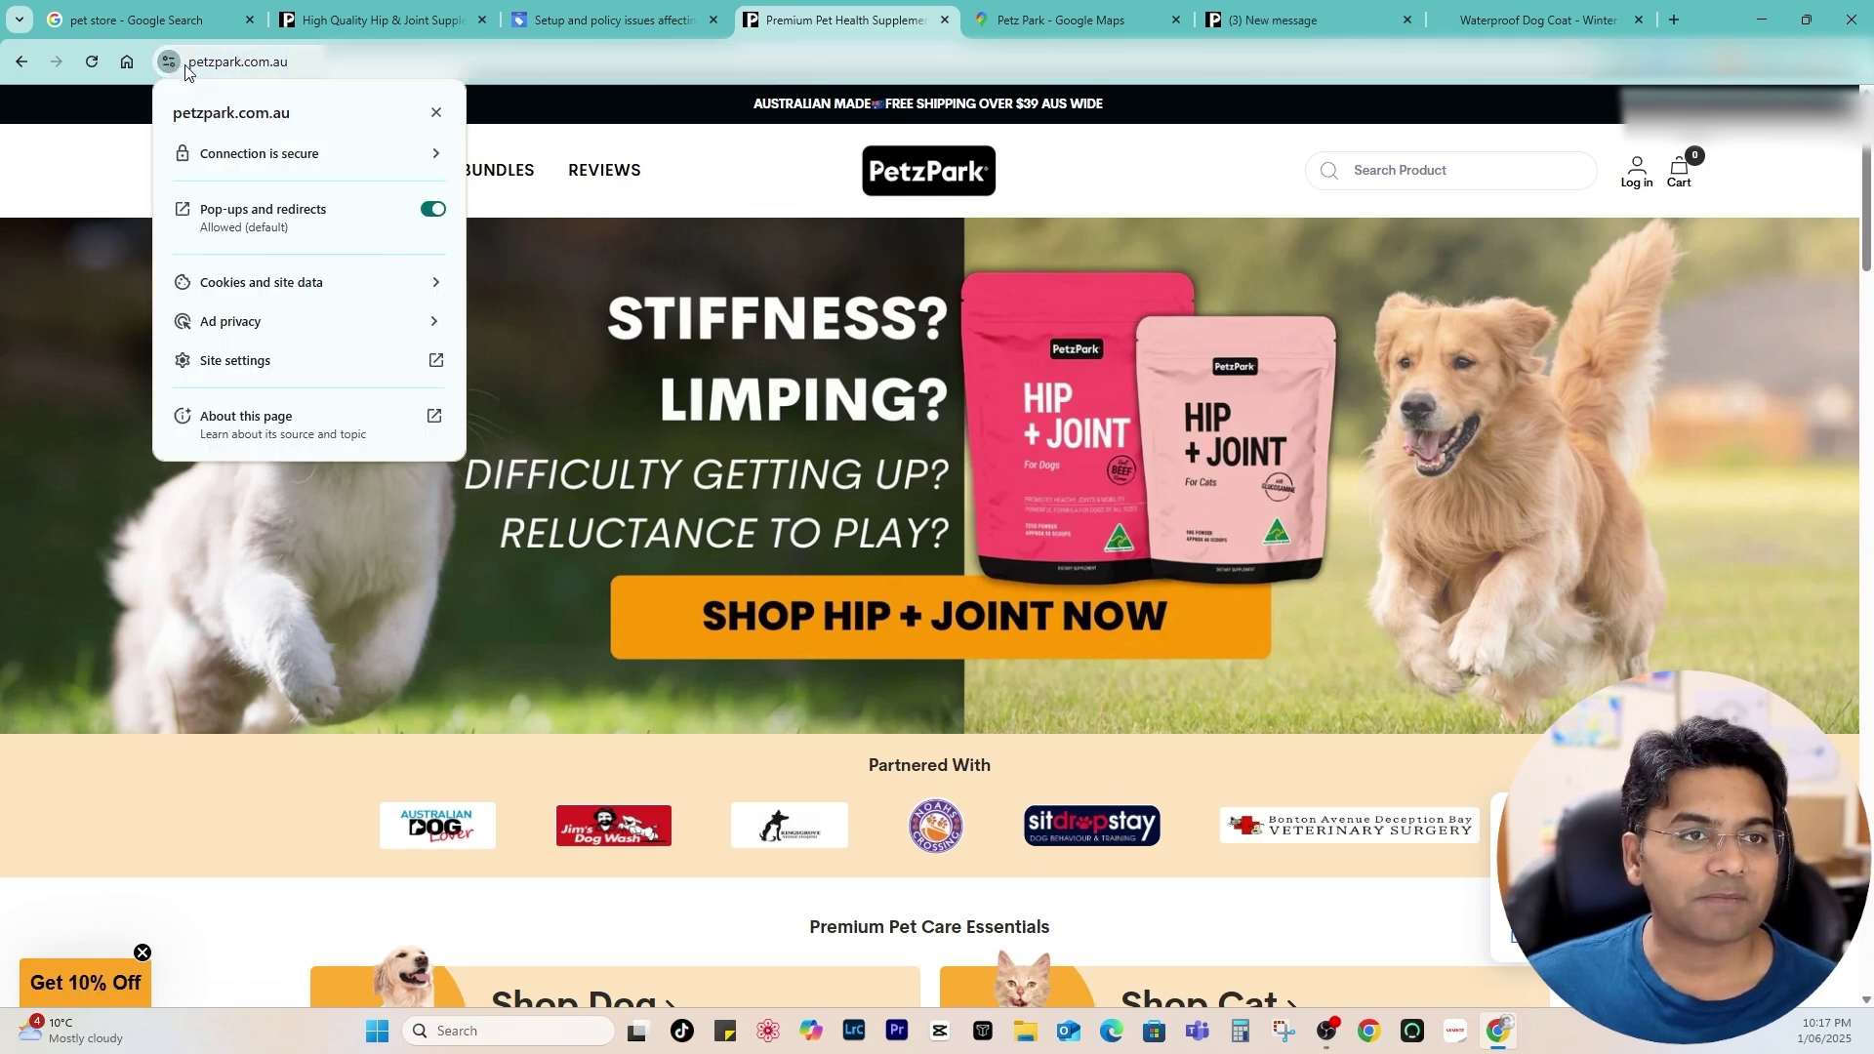
left_click(200, 156)
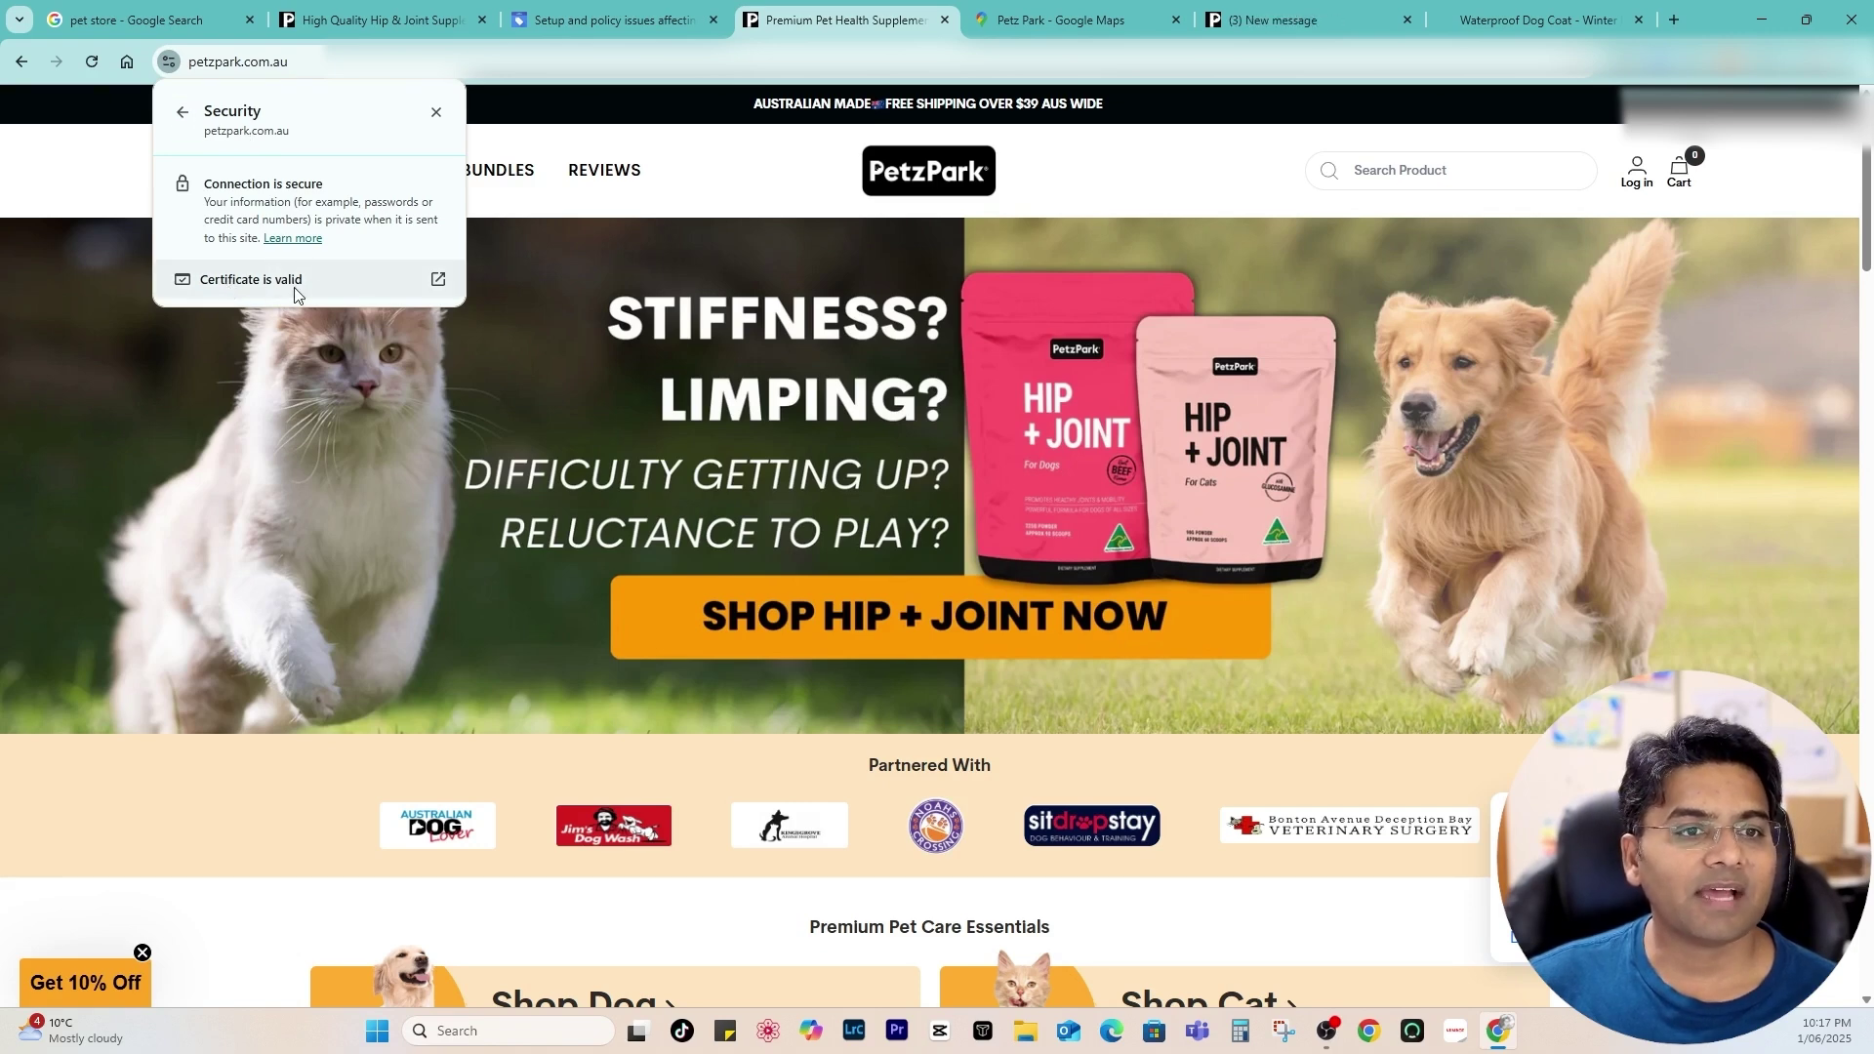
Look through petzpark.com.au's ad privacy and cookie information, ending back on its connection security details
left_click(182, 112)
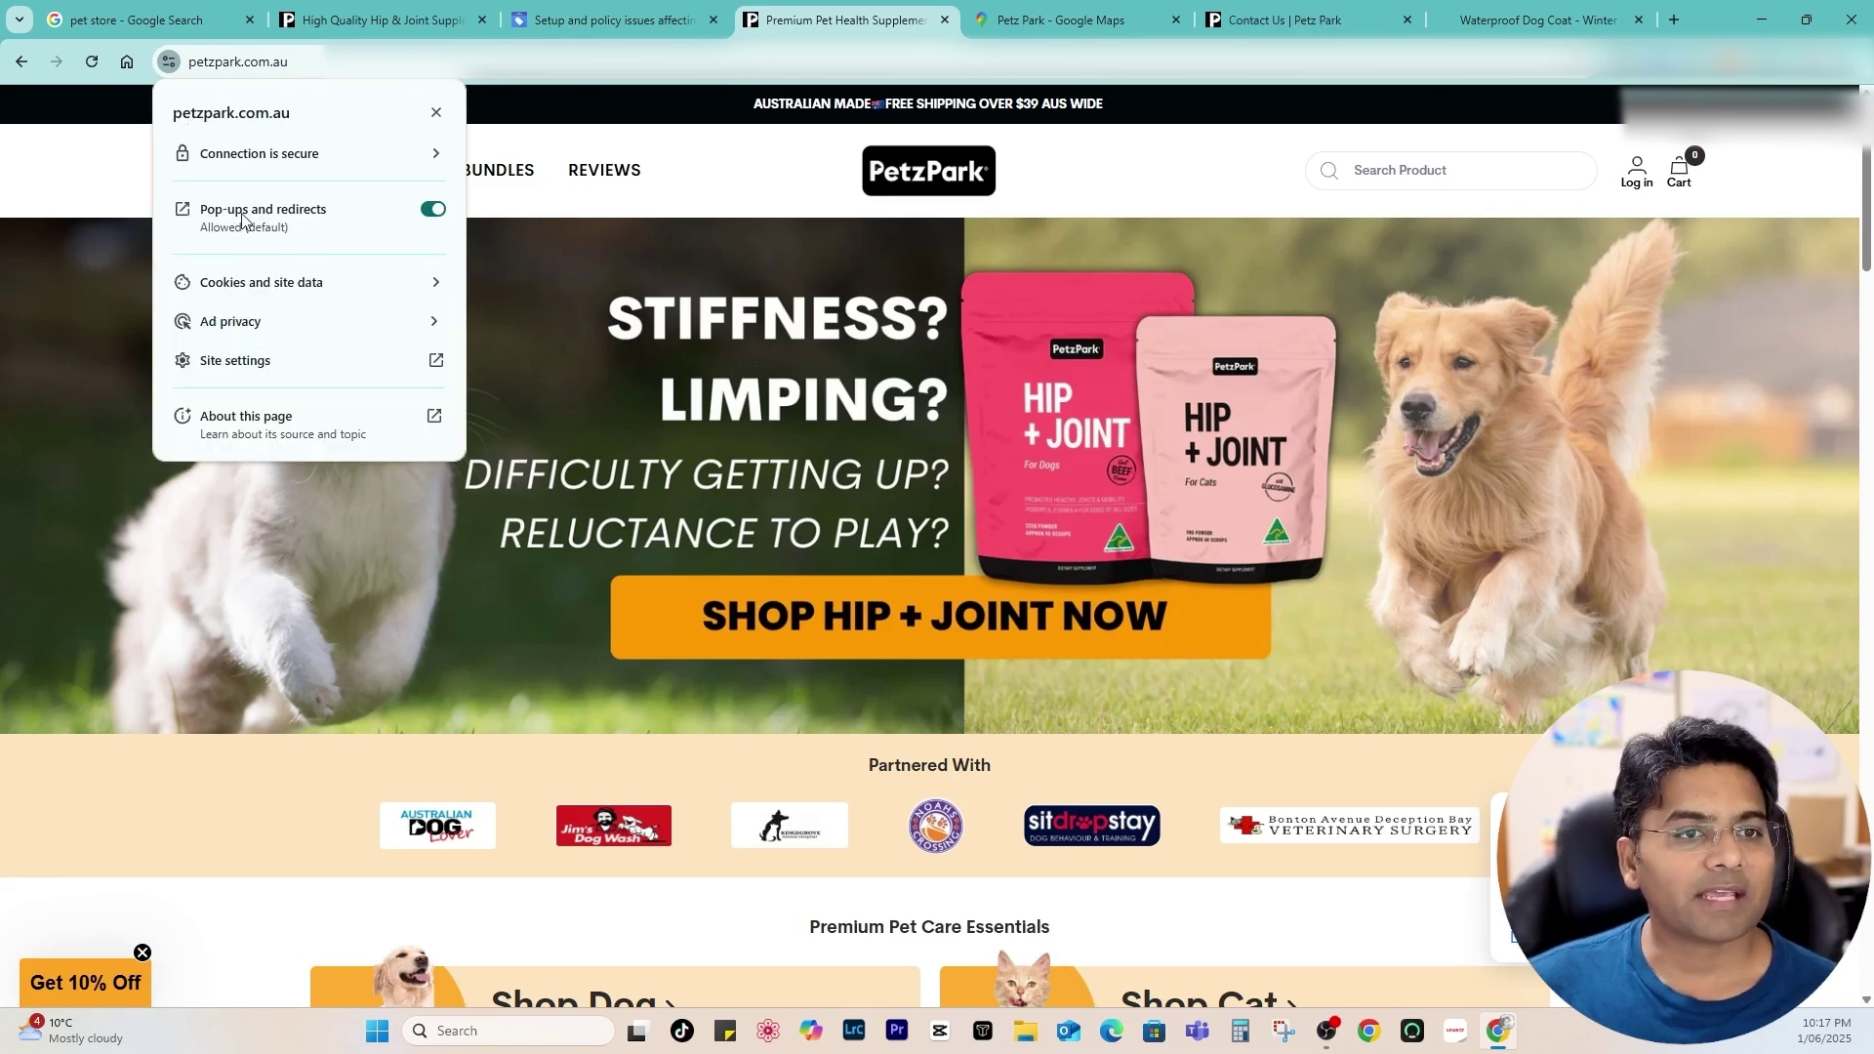
left_click(250, 321)
left_click(182, 112)
left_click(315, 282)
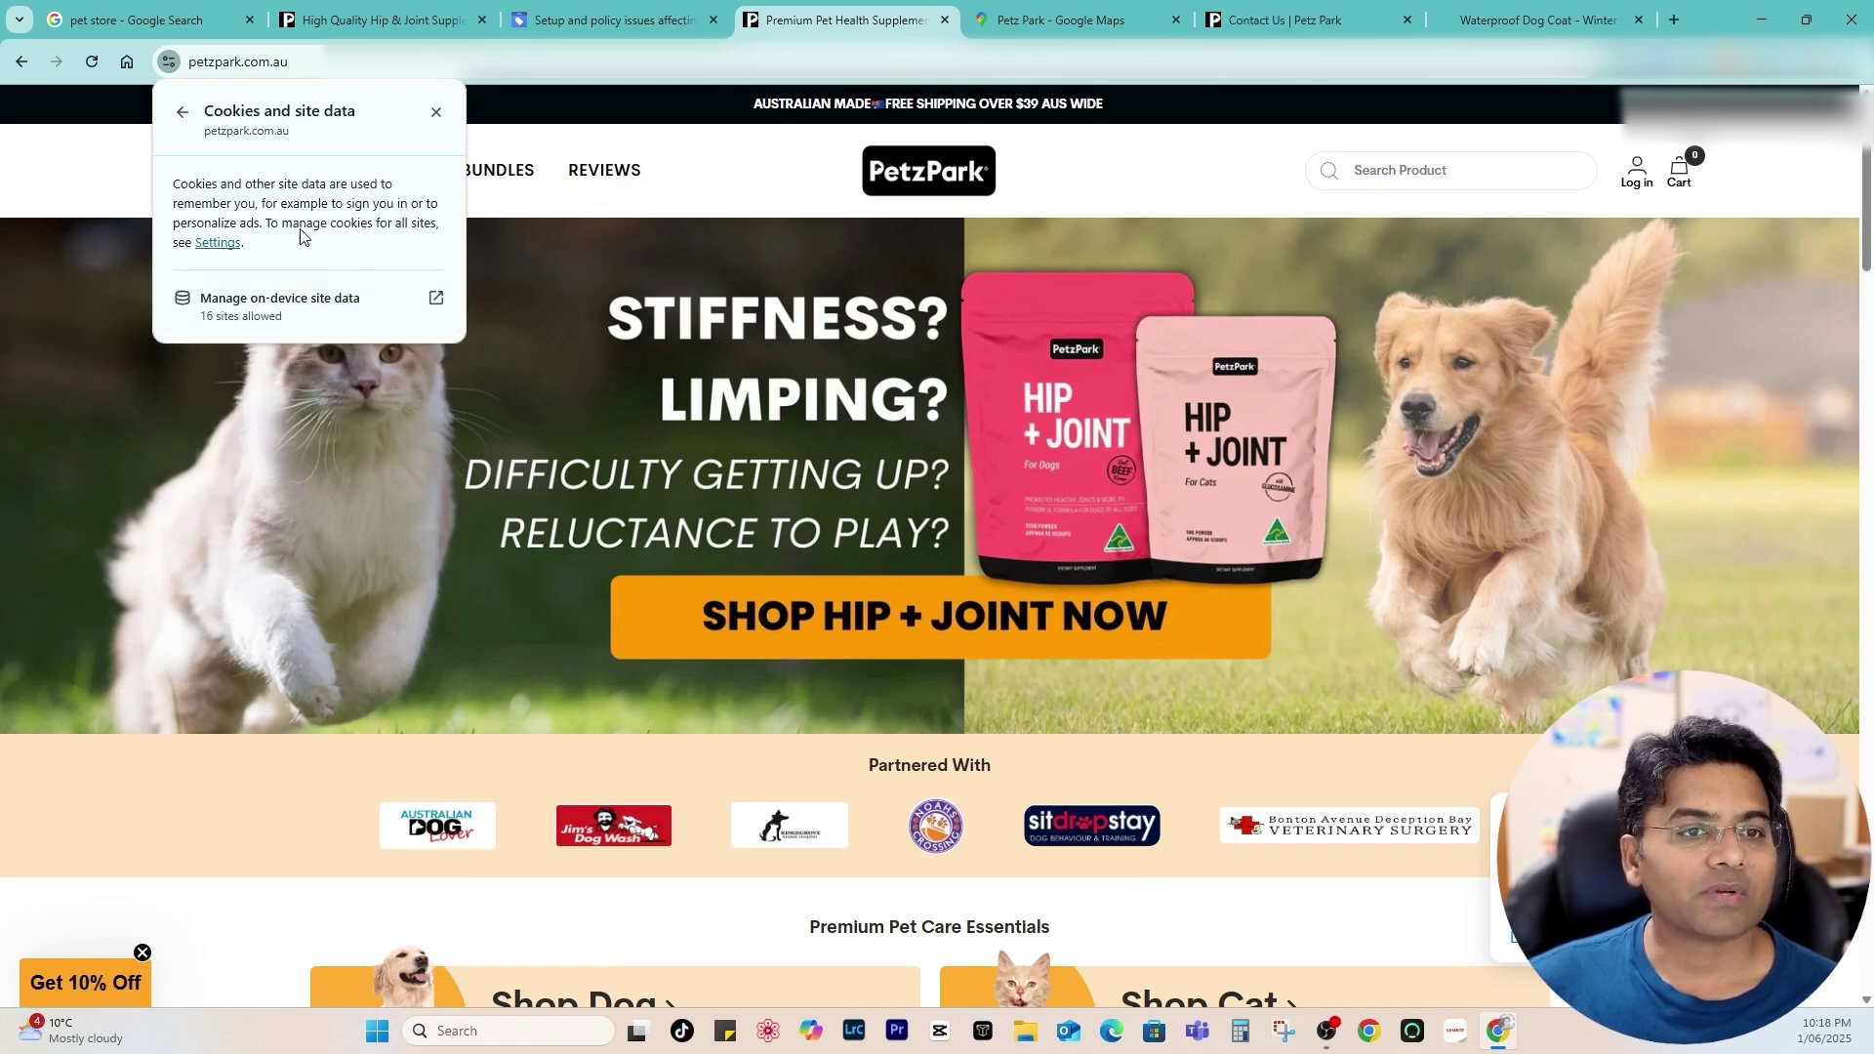
left_click(182, 112)
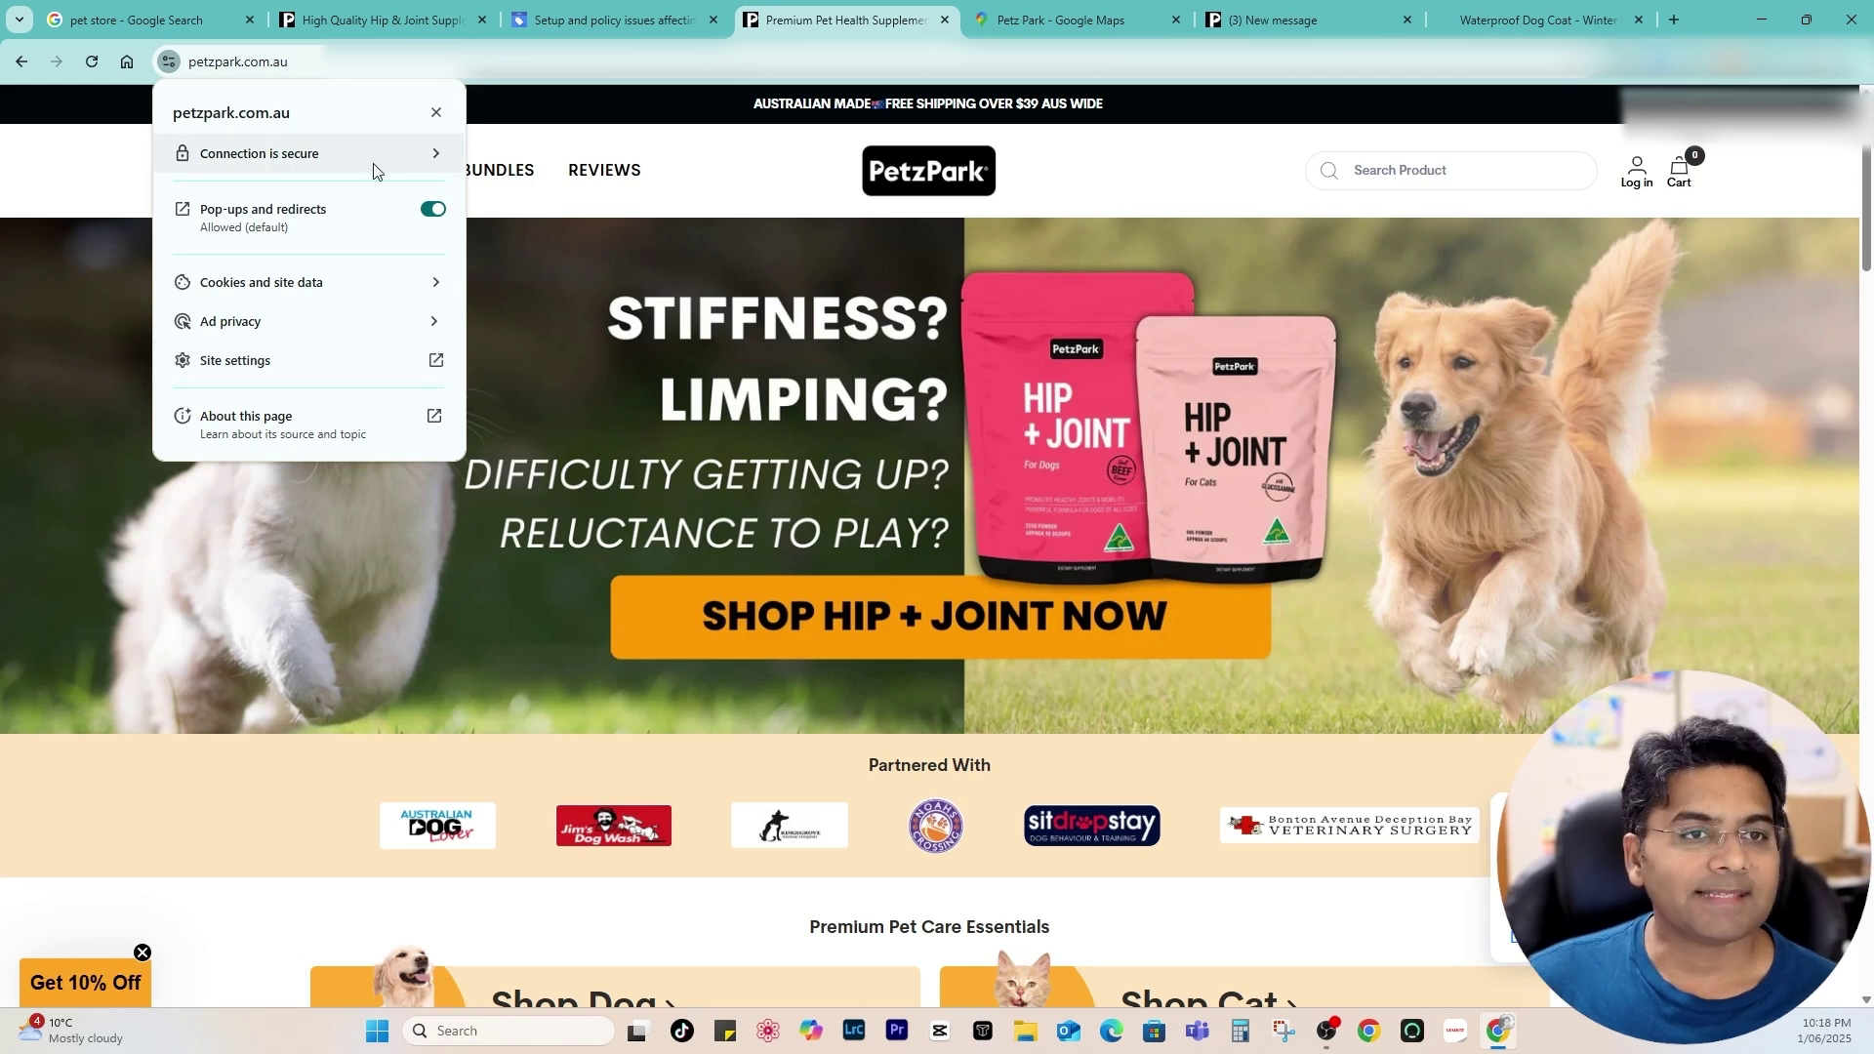
left_click(261, 160)
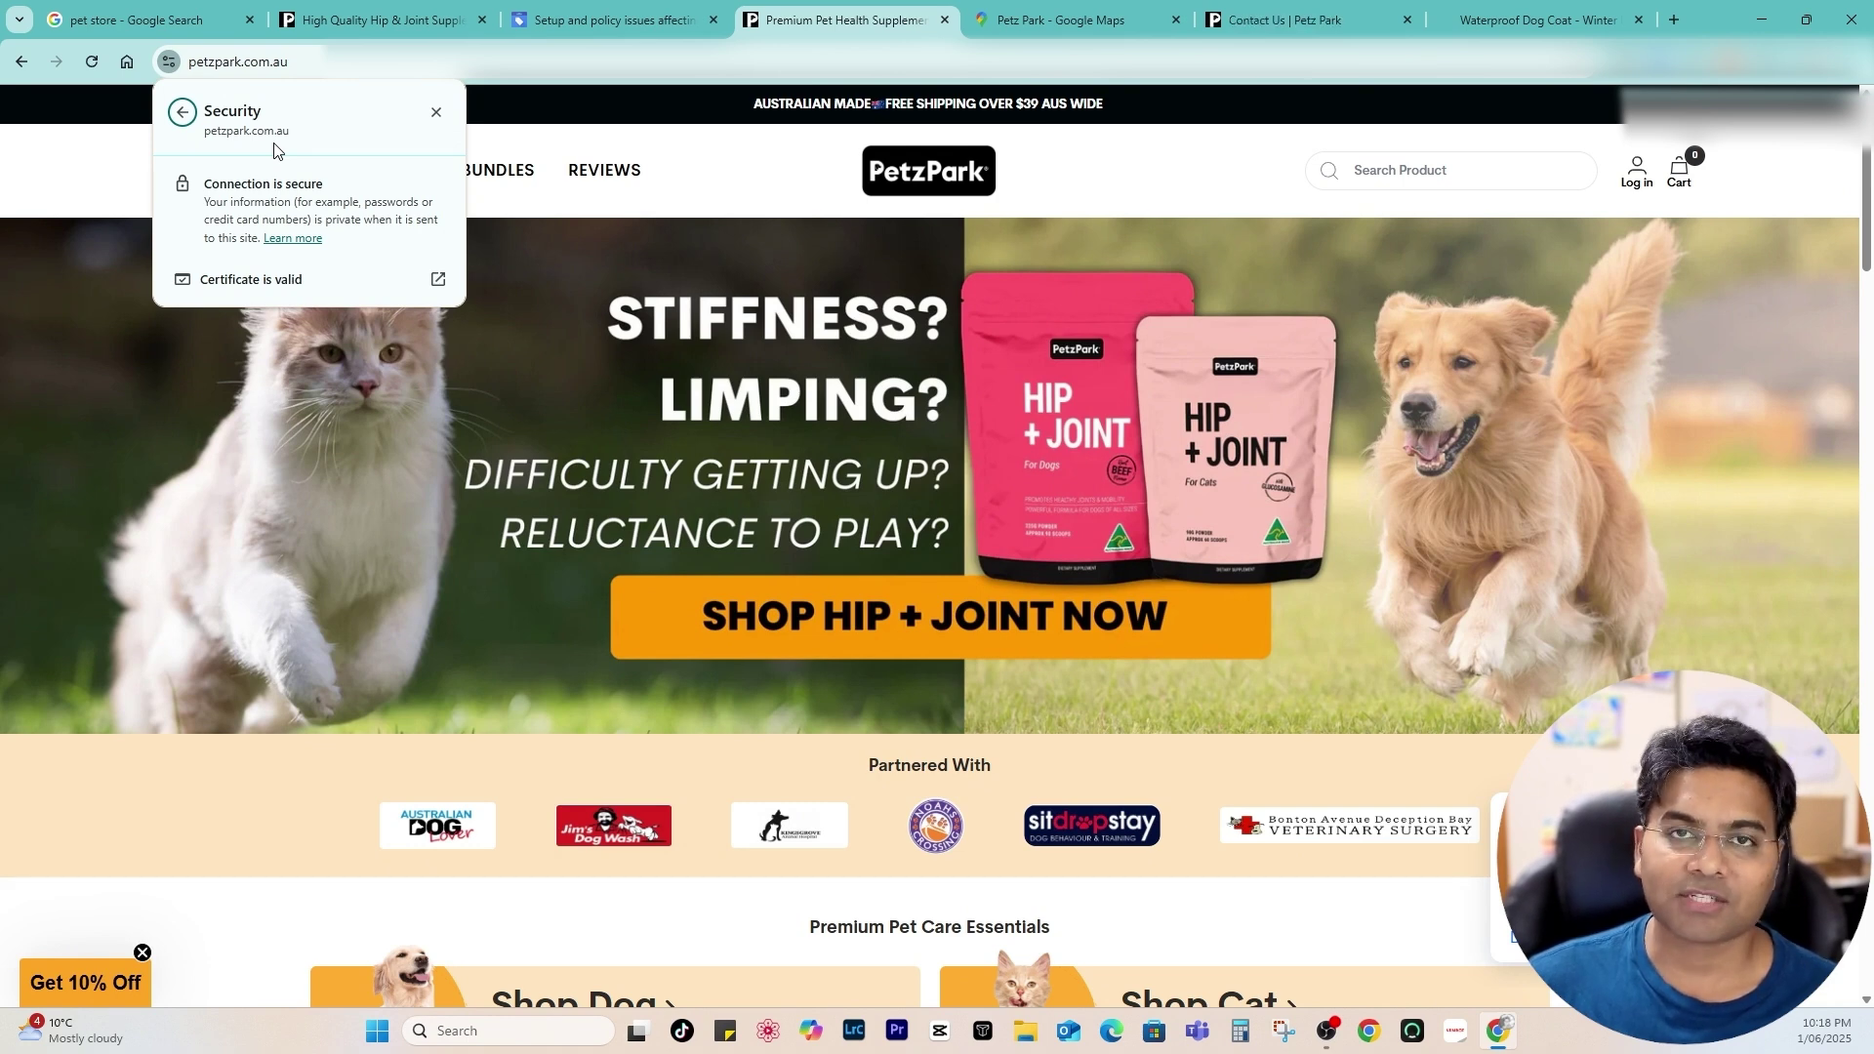
Read the Misrepresentation guideline on business information settings and close the issue page to return to the Merchant Center products
key("ctrl+shift+Tab")
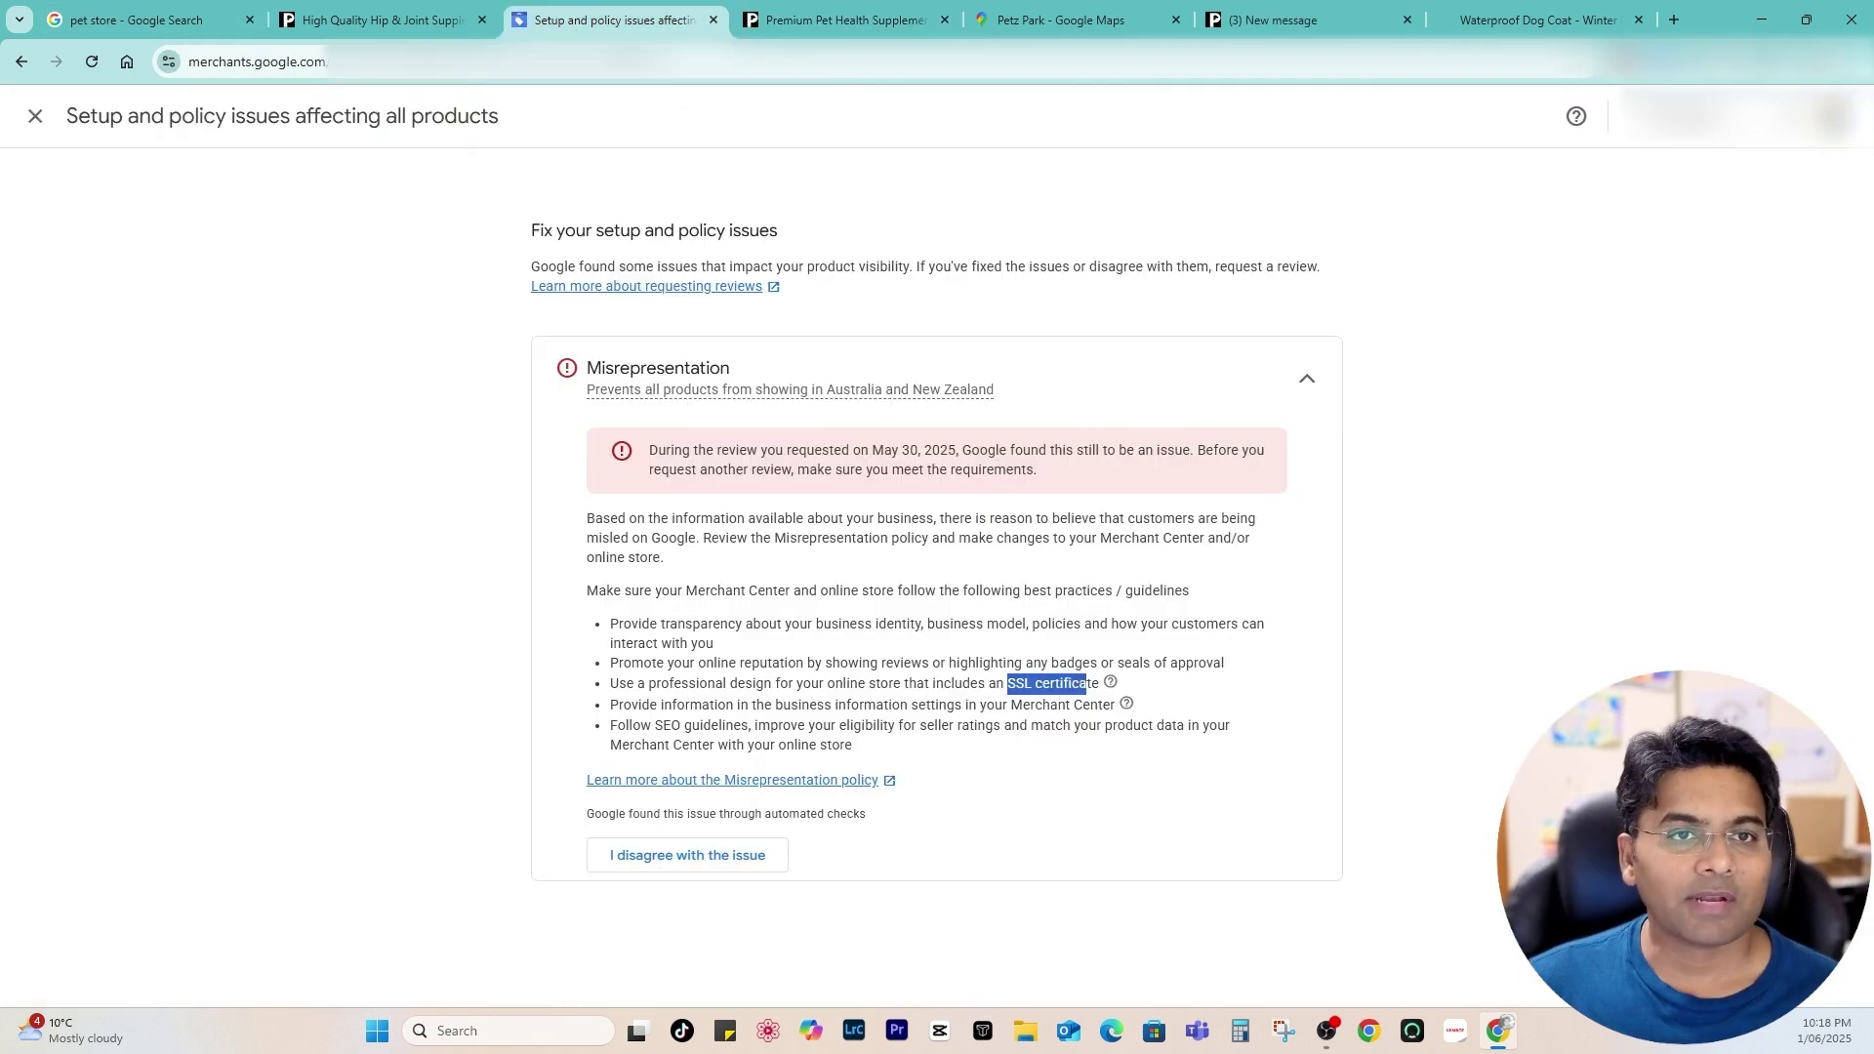
left_click(612, 730)
left_click_drag(611, 704, 705, 703)
left_click(608, 715)
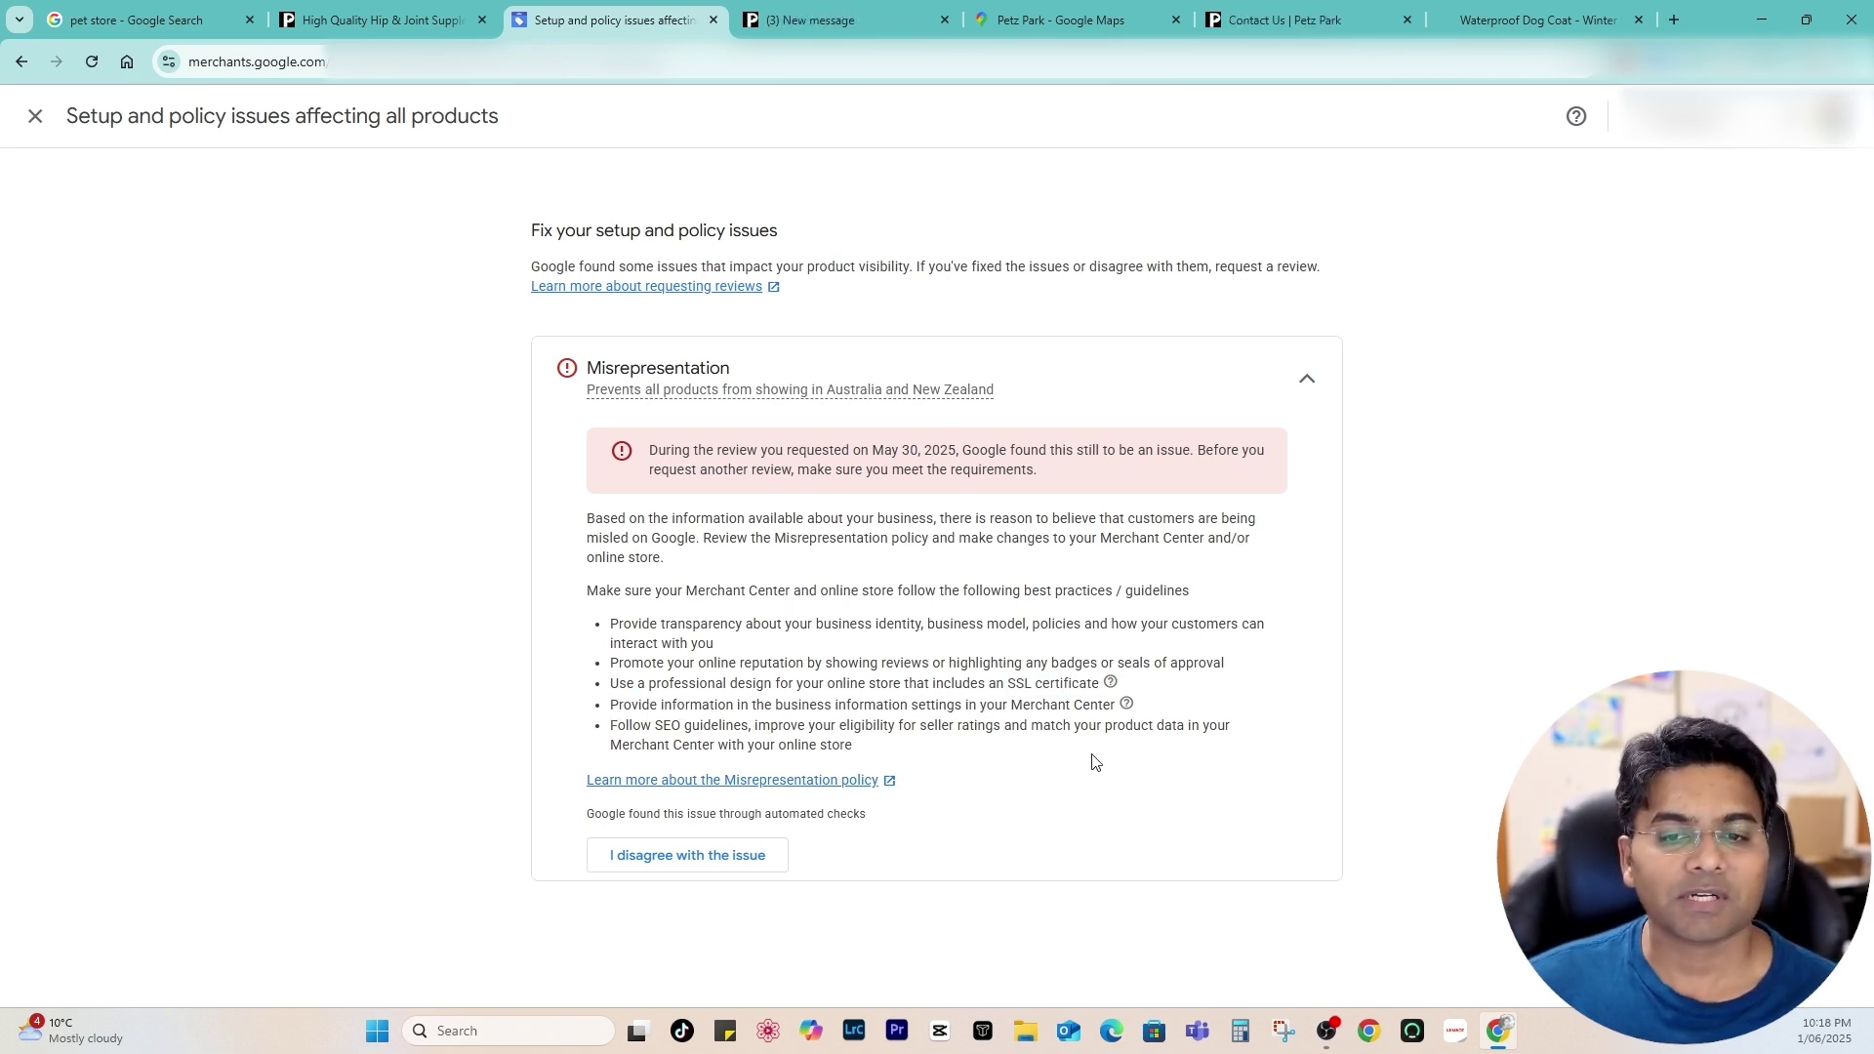
left_click(35, 116)
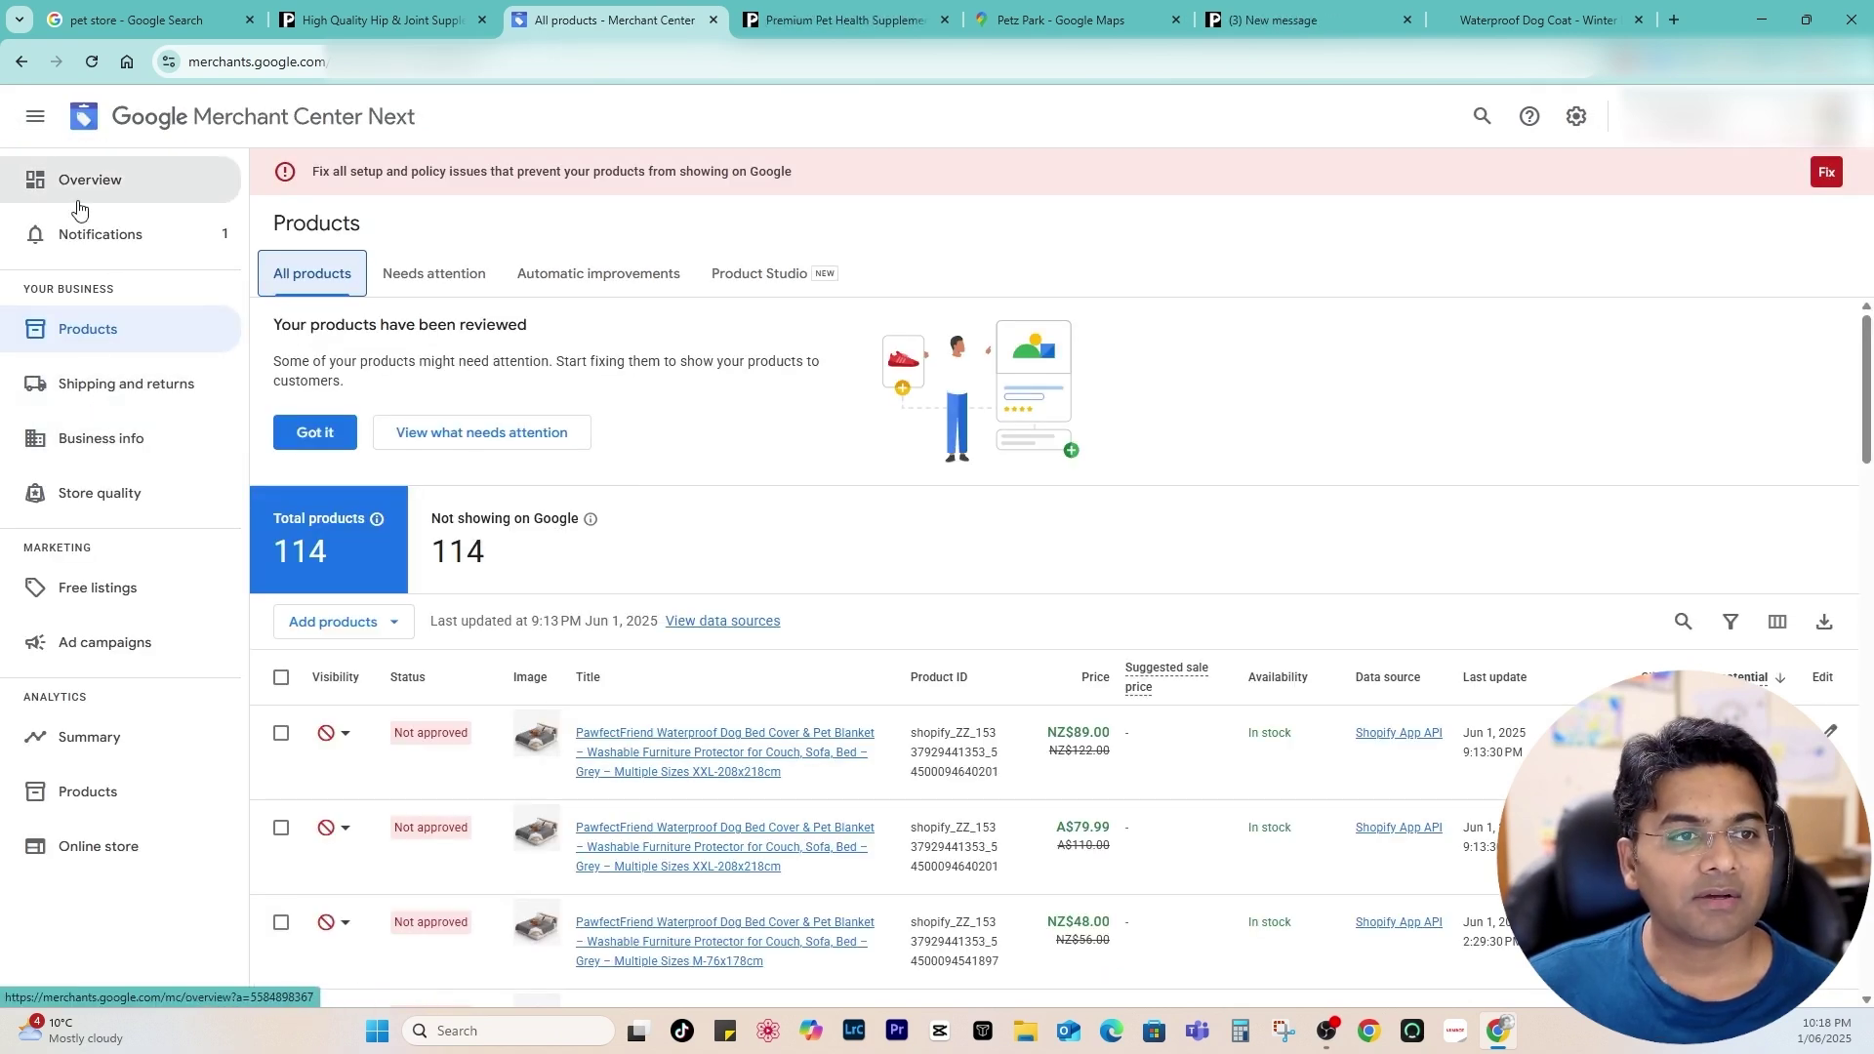
Open the business info settings and review PawfectFriend's business details, including its address, customer service contacts and live chat support
left_click(116, 437)
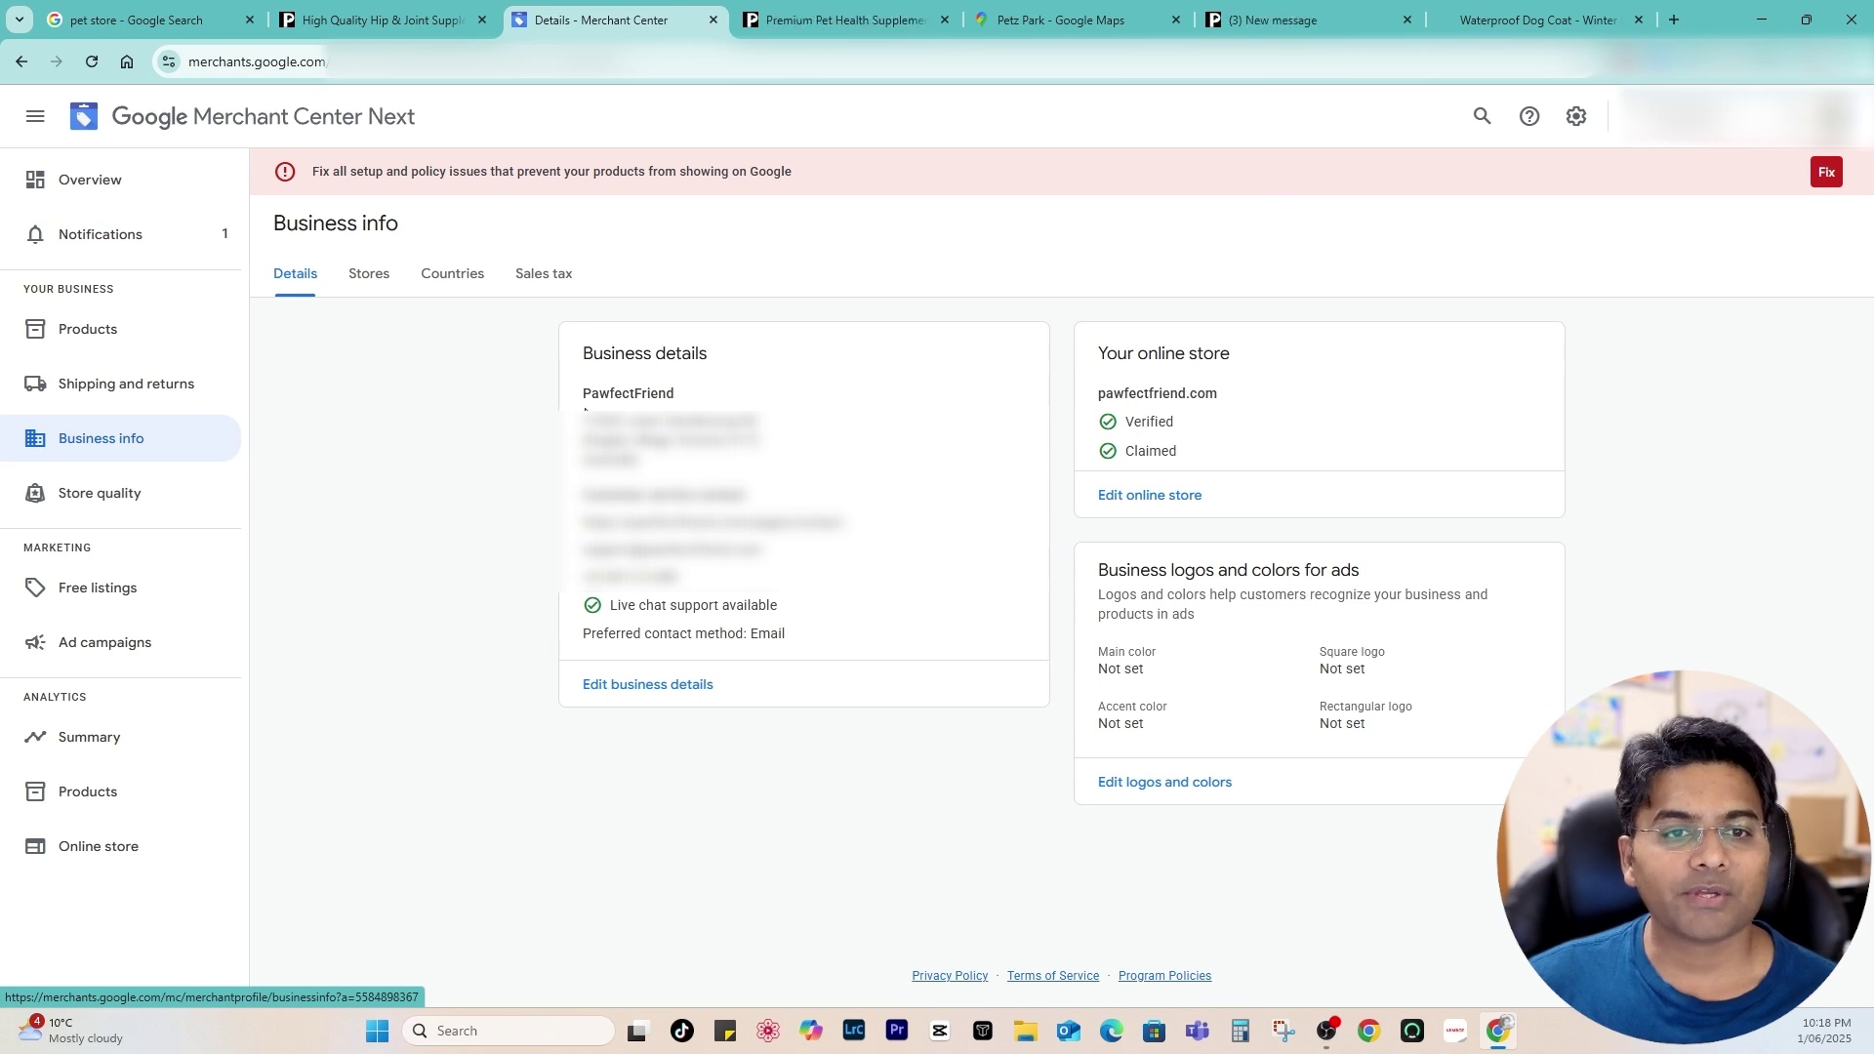
left_click_drag(624, 363, 716, 377)
left_click(695, 404)
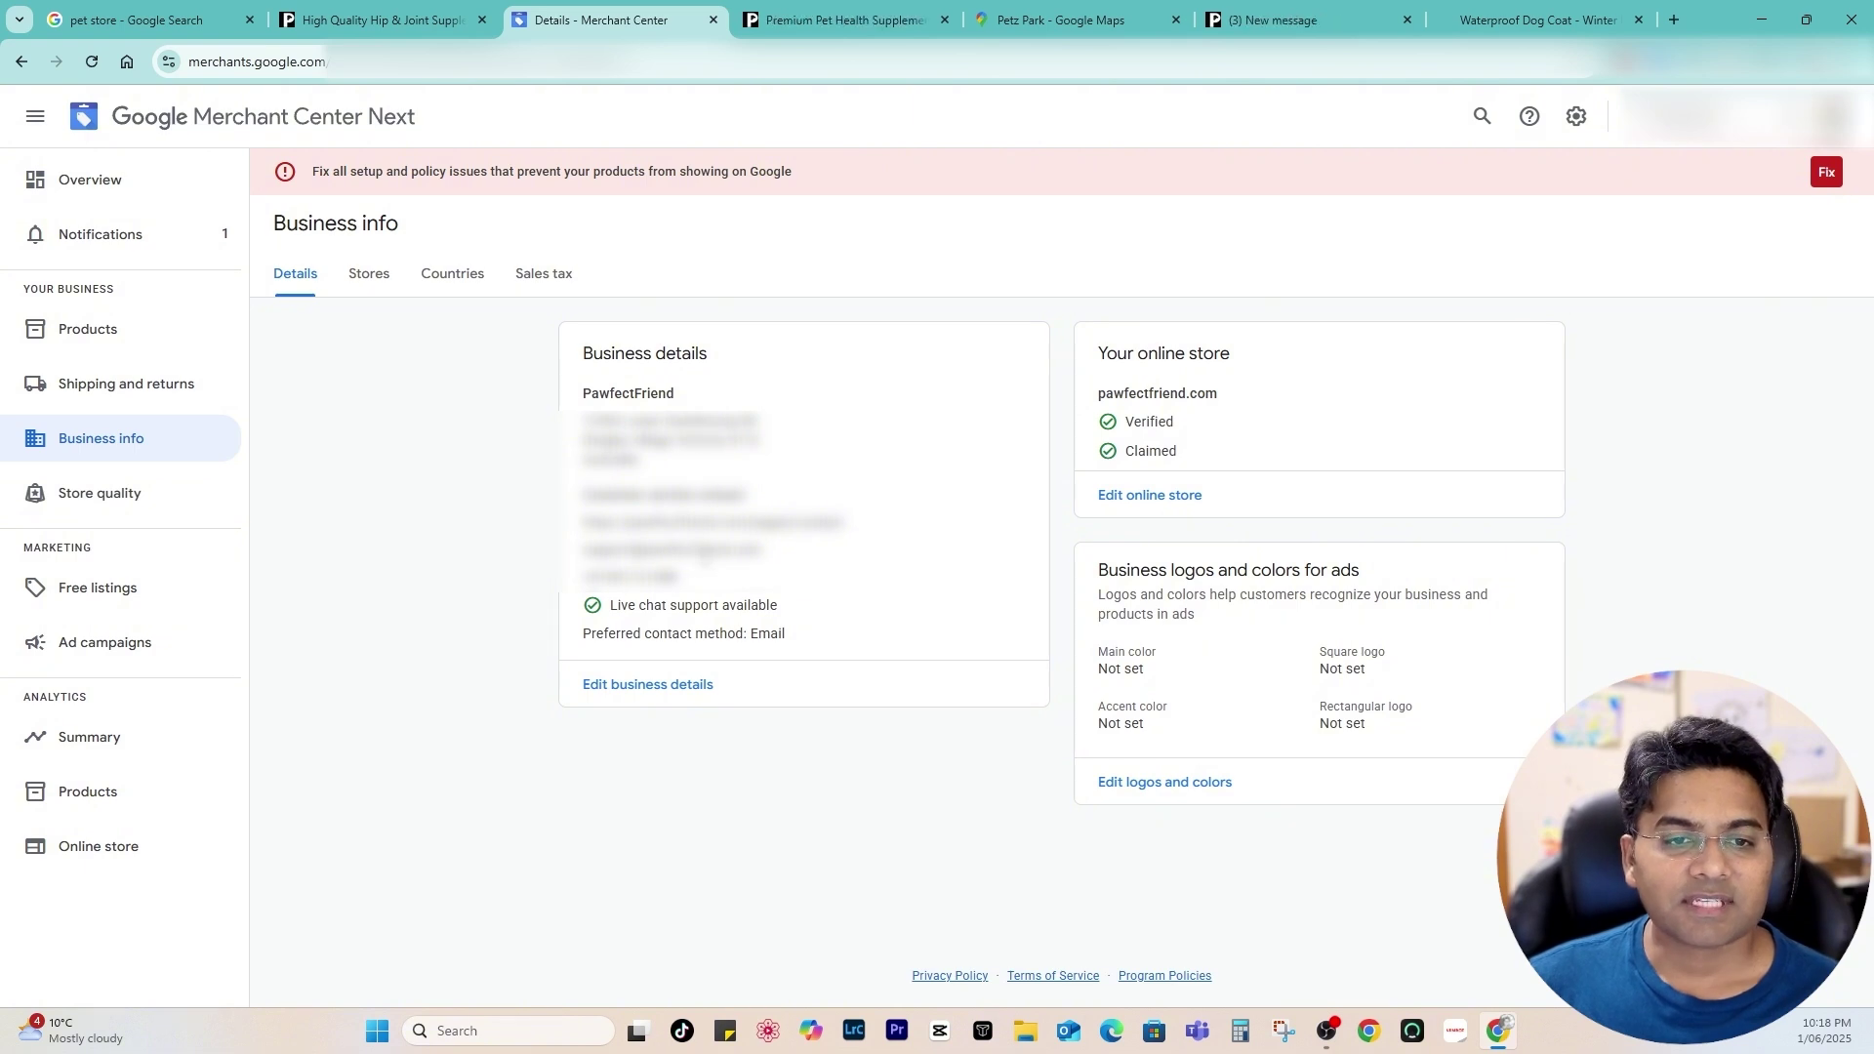
left_click_drag(584, 532, 778, 611)
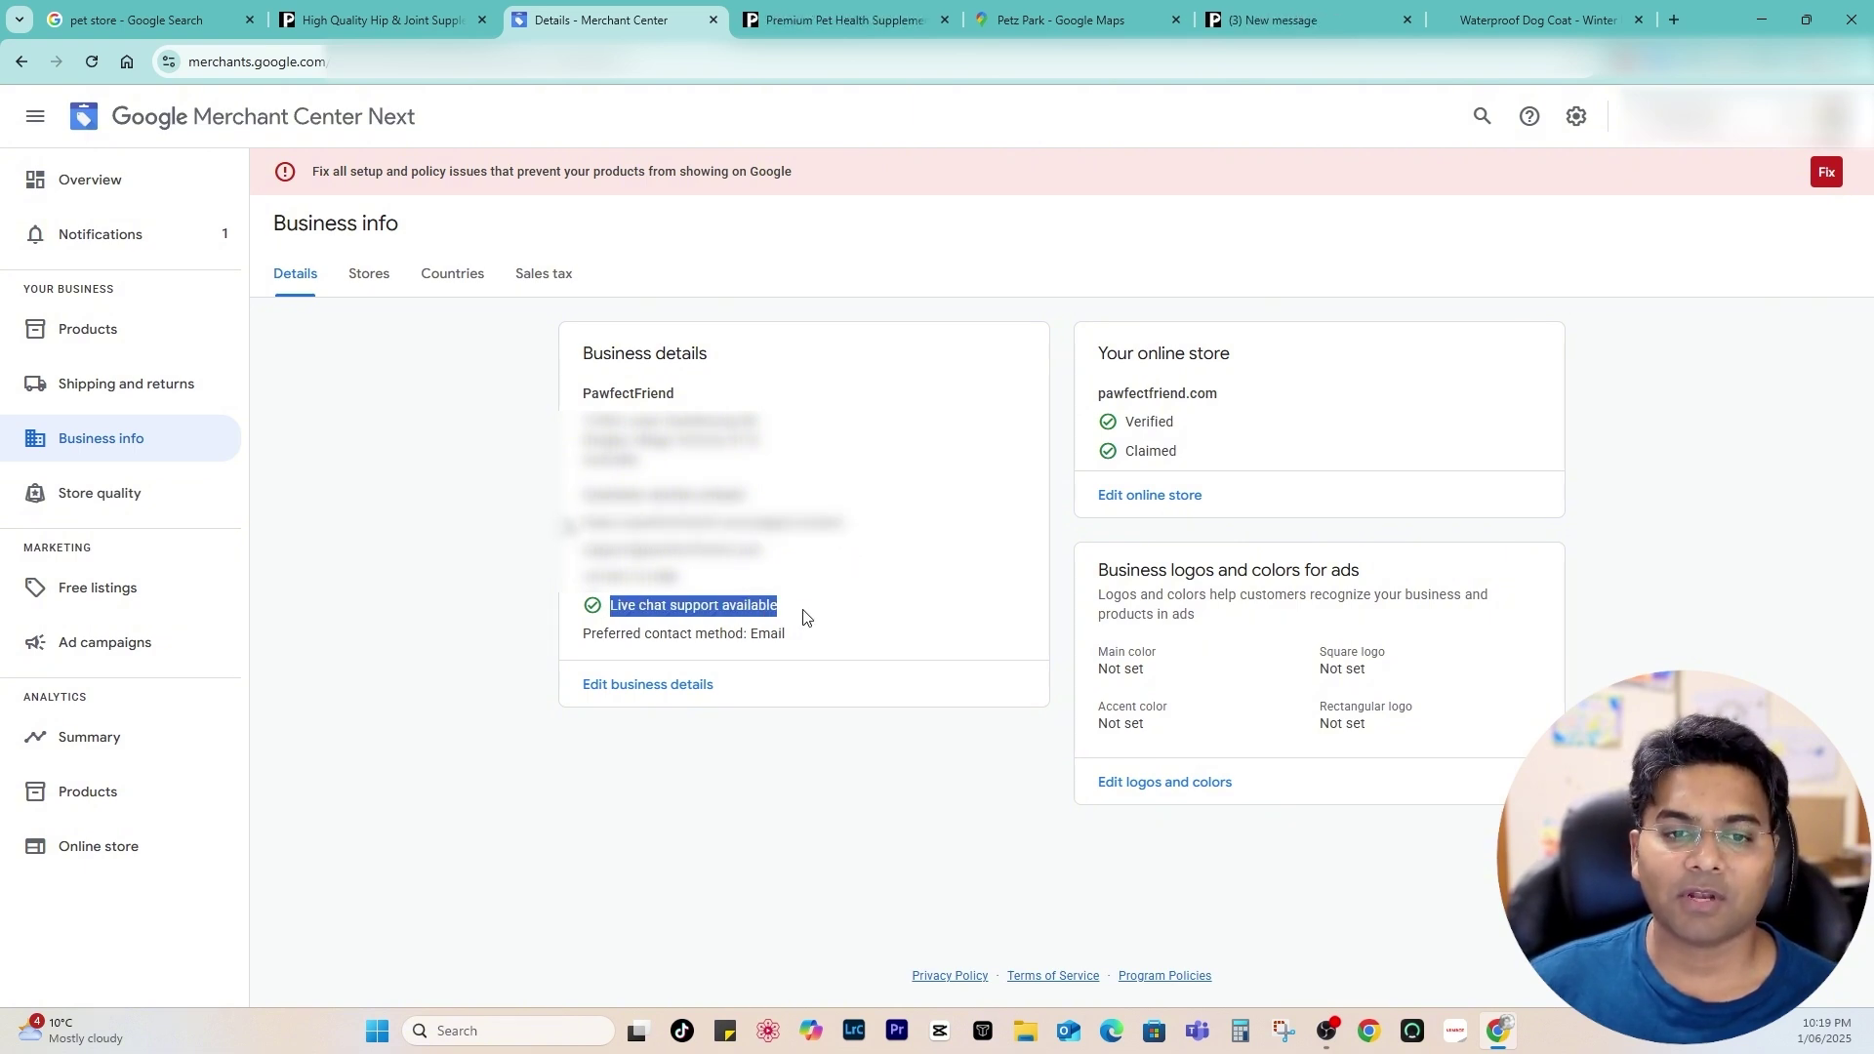
left_click(718, 749)
left_click_drag(636, 712, 659, 389)
left_click(872, 673)
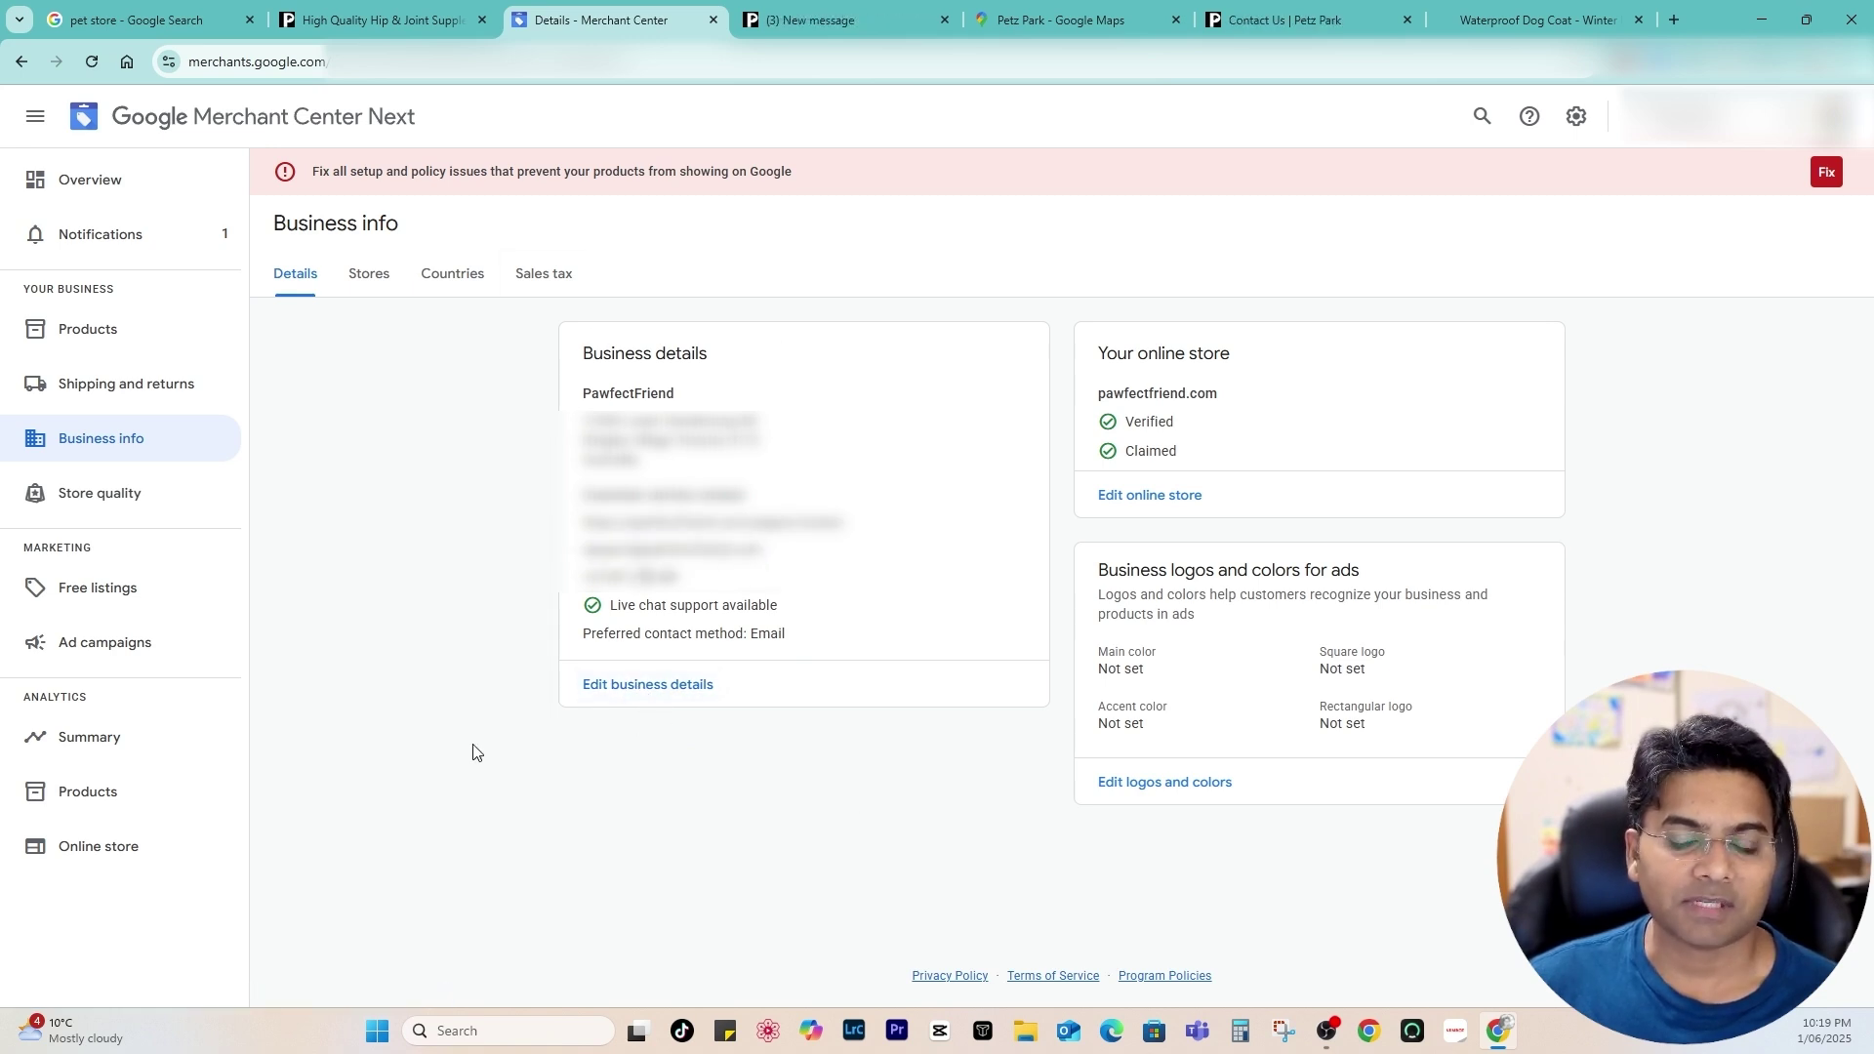
Check the online store details for pawfectfriend.com, highlighting its verification status
left_click_drag(1099, 355, 1220, 356)
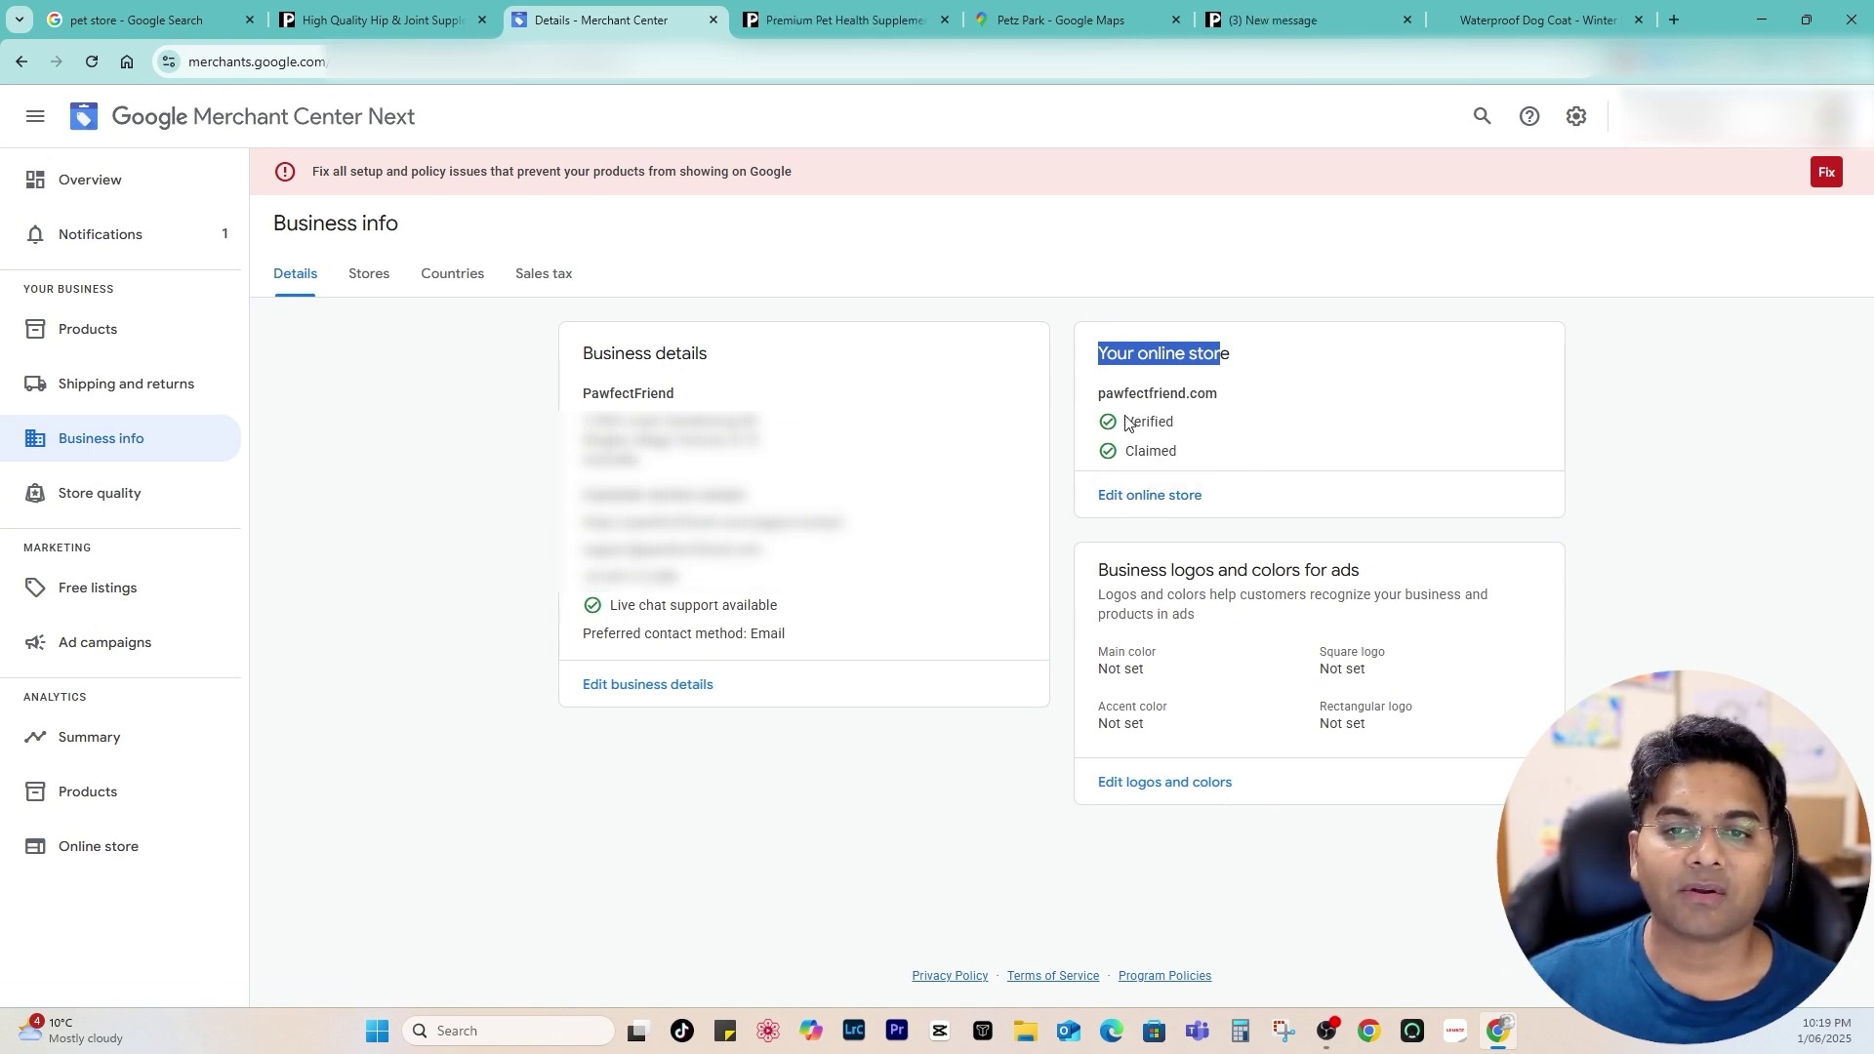
left_click_drag(1125, 422, 1213, 427)
left_click(1208, 447)
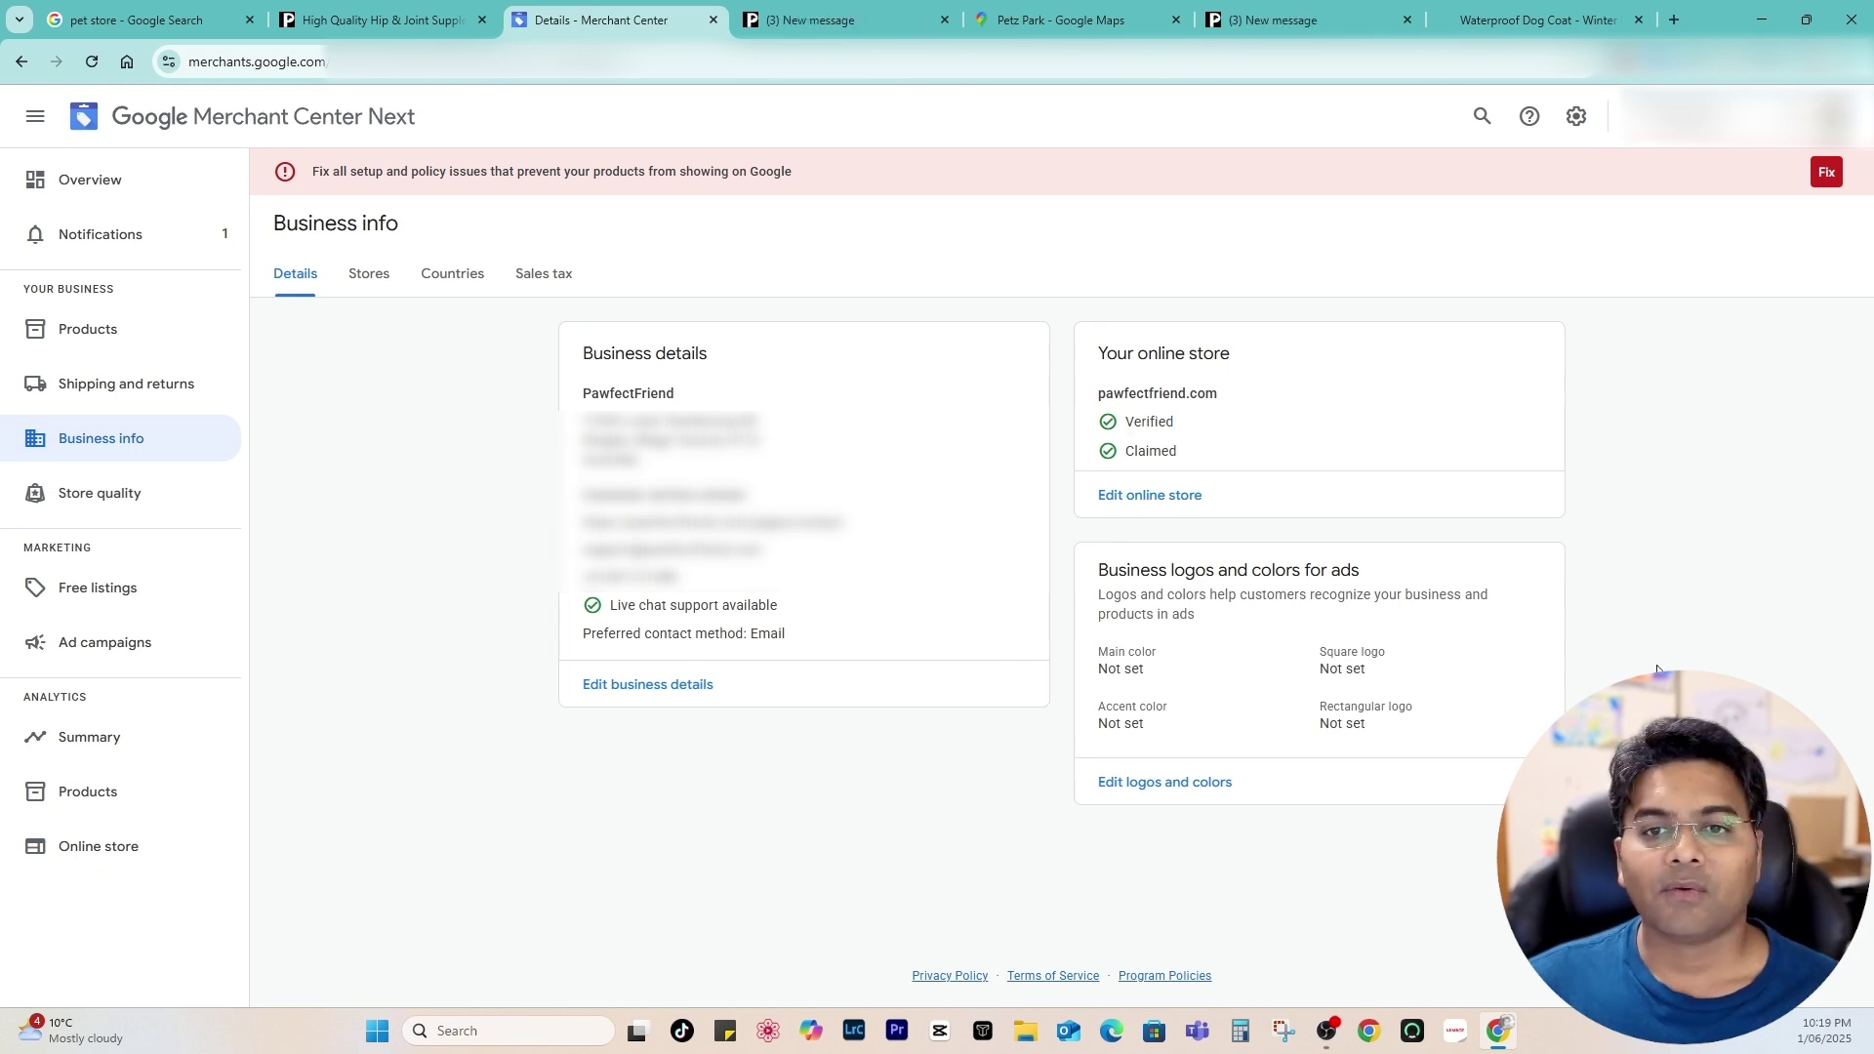
Reopen the setup and policy issues and highlight the Misrepresentation guideline on following SEO guidelines
left_click(1827, 174)
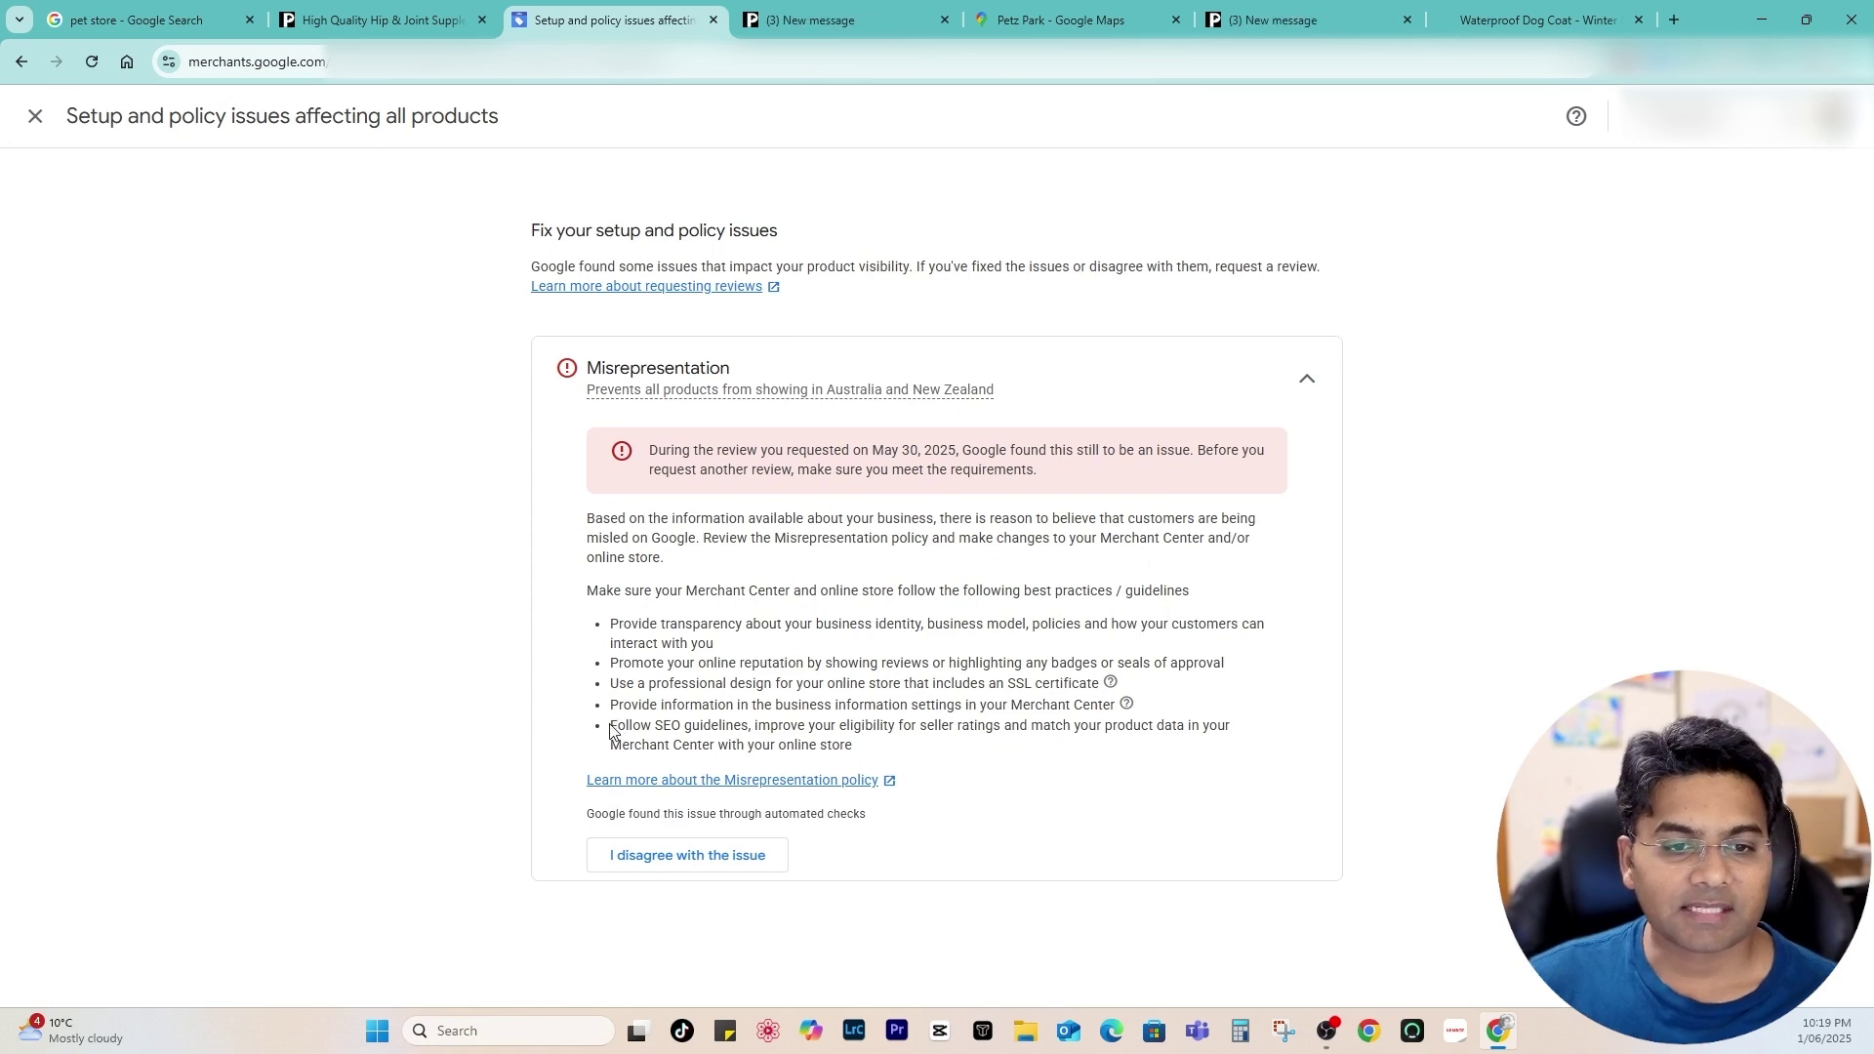
left_click_drag(613, 727, 769, 729)
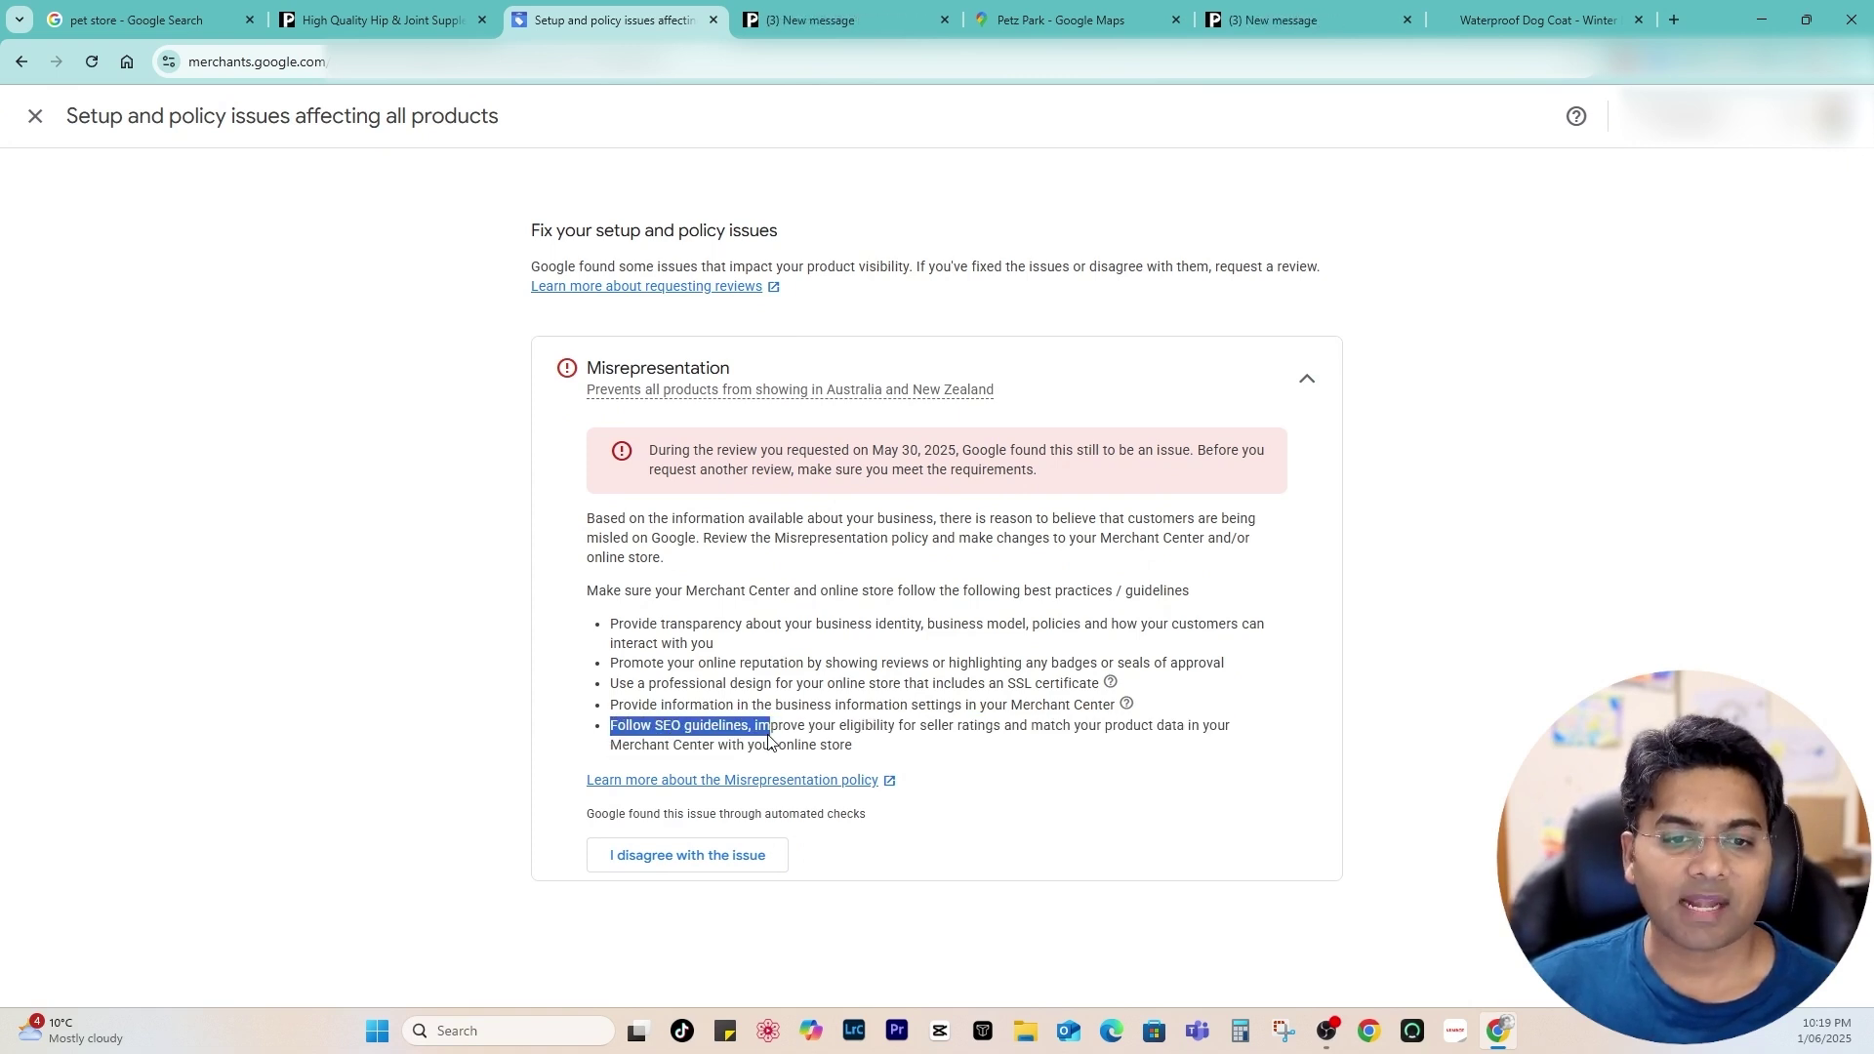
left_click(771, 731)
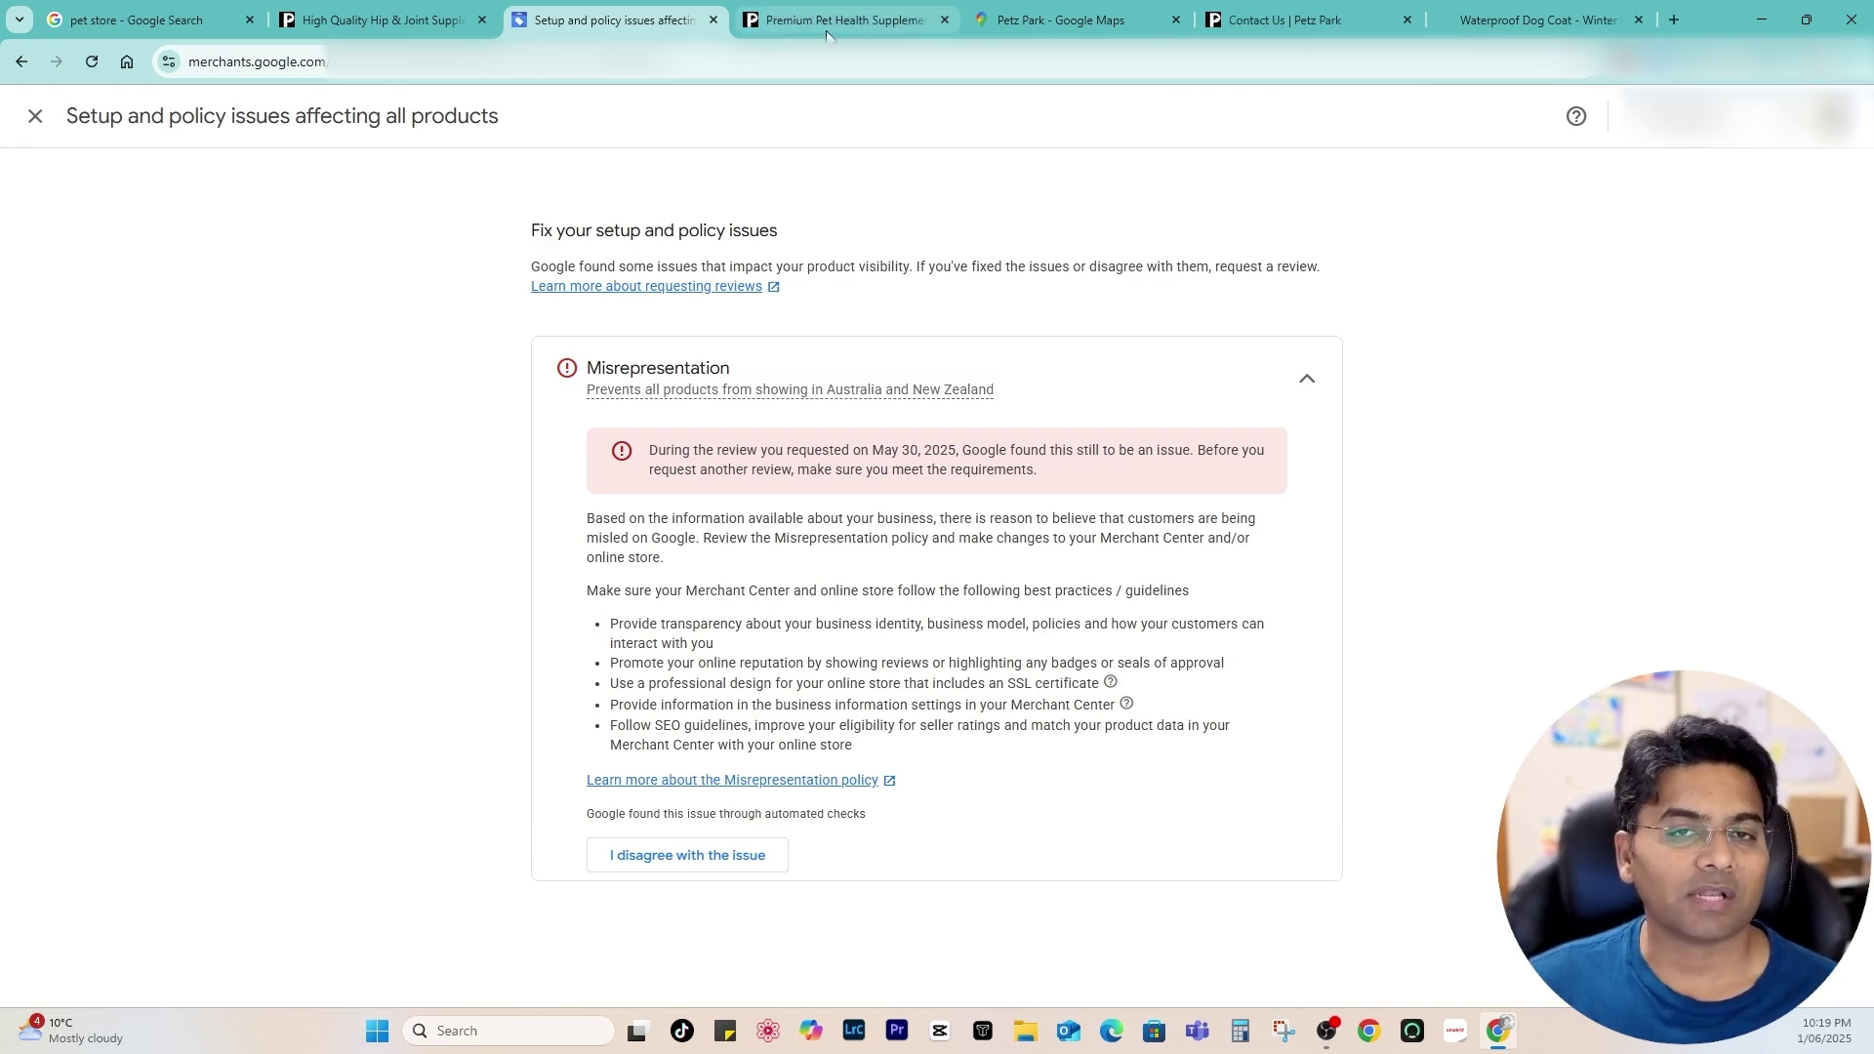
Look over the customer reviews and best-selling products on the Petz Park homepage and return to the Merchant Center issue
key("ctrl+Tab")
scroll(1012, 624, "down", 6)
scroll(1012, 625, "down", 2)
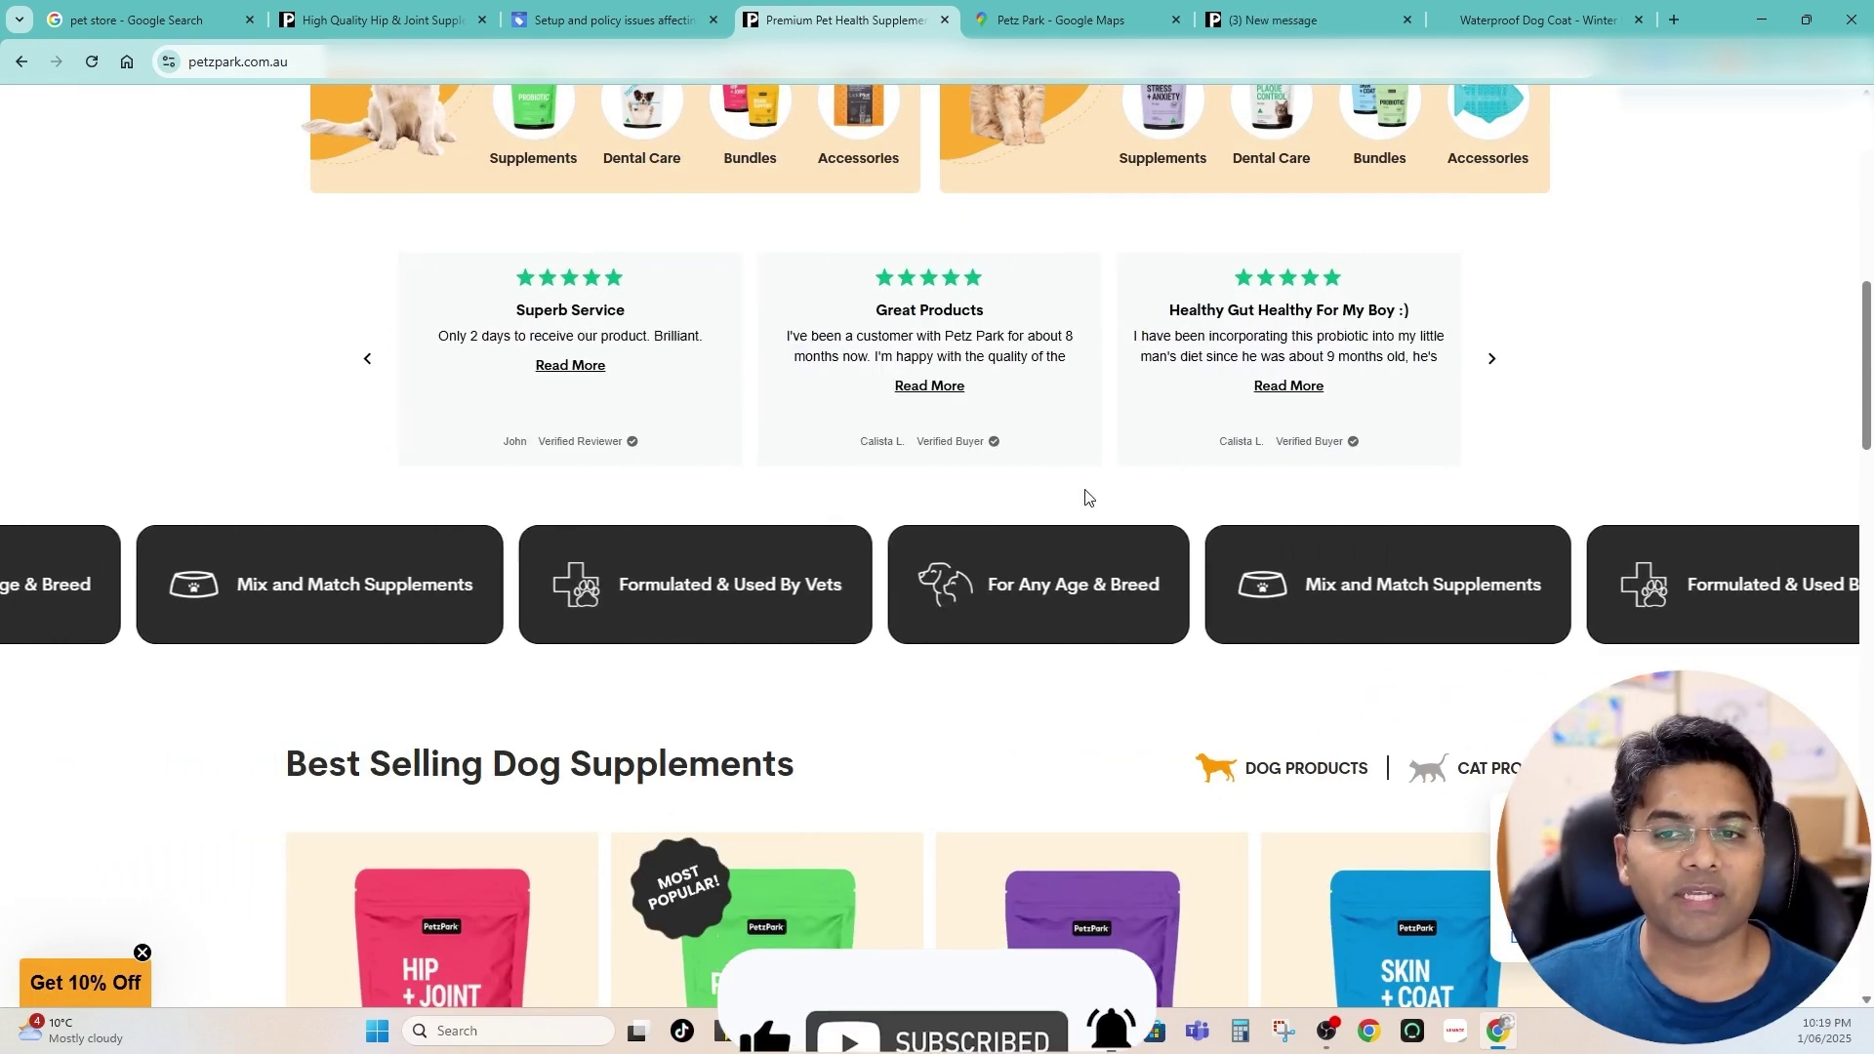
key("ctrl+shift+Tab")
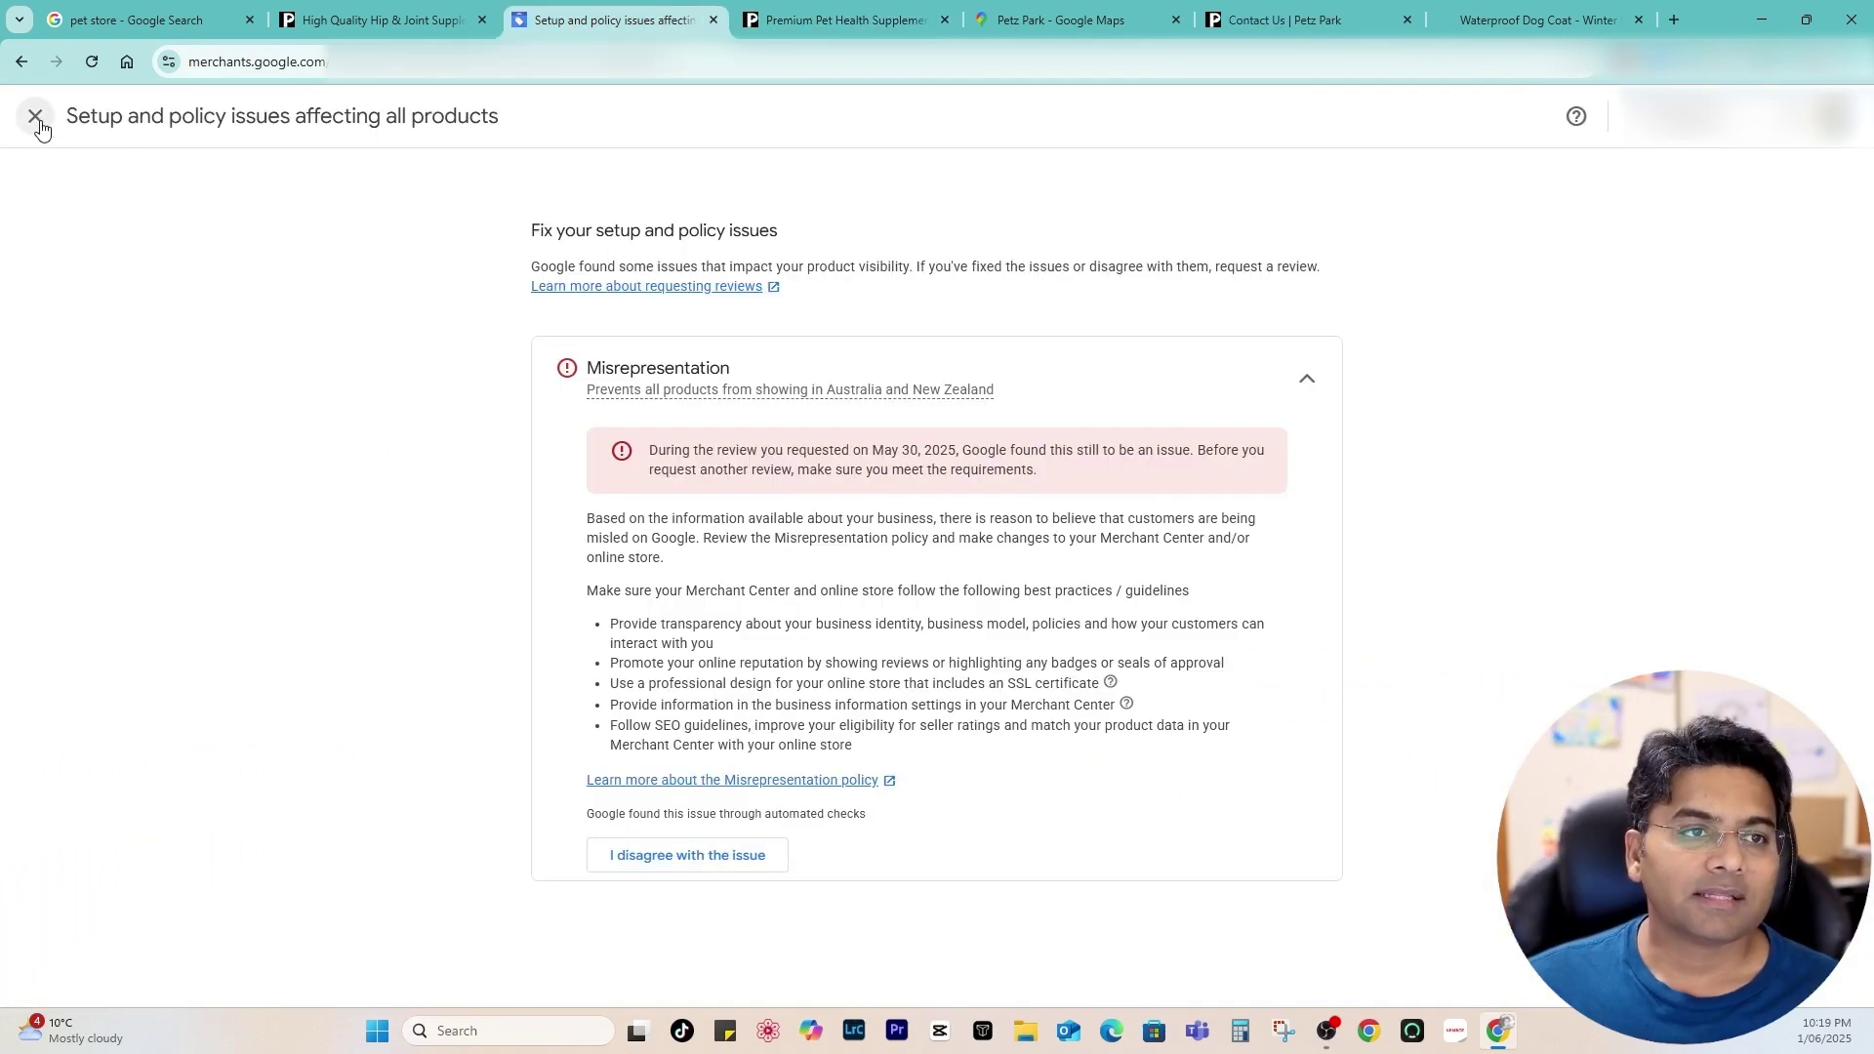
Highlight the full list of Misrepresentation best practices and close the issue page
left_click_drag(882, 762, 552, 634)
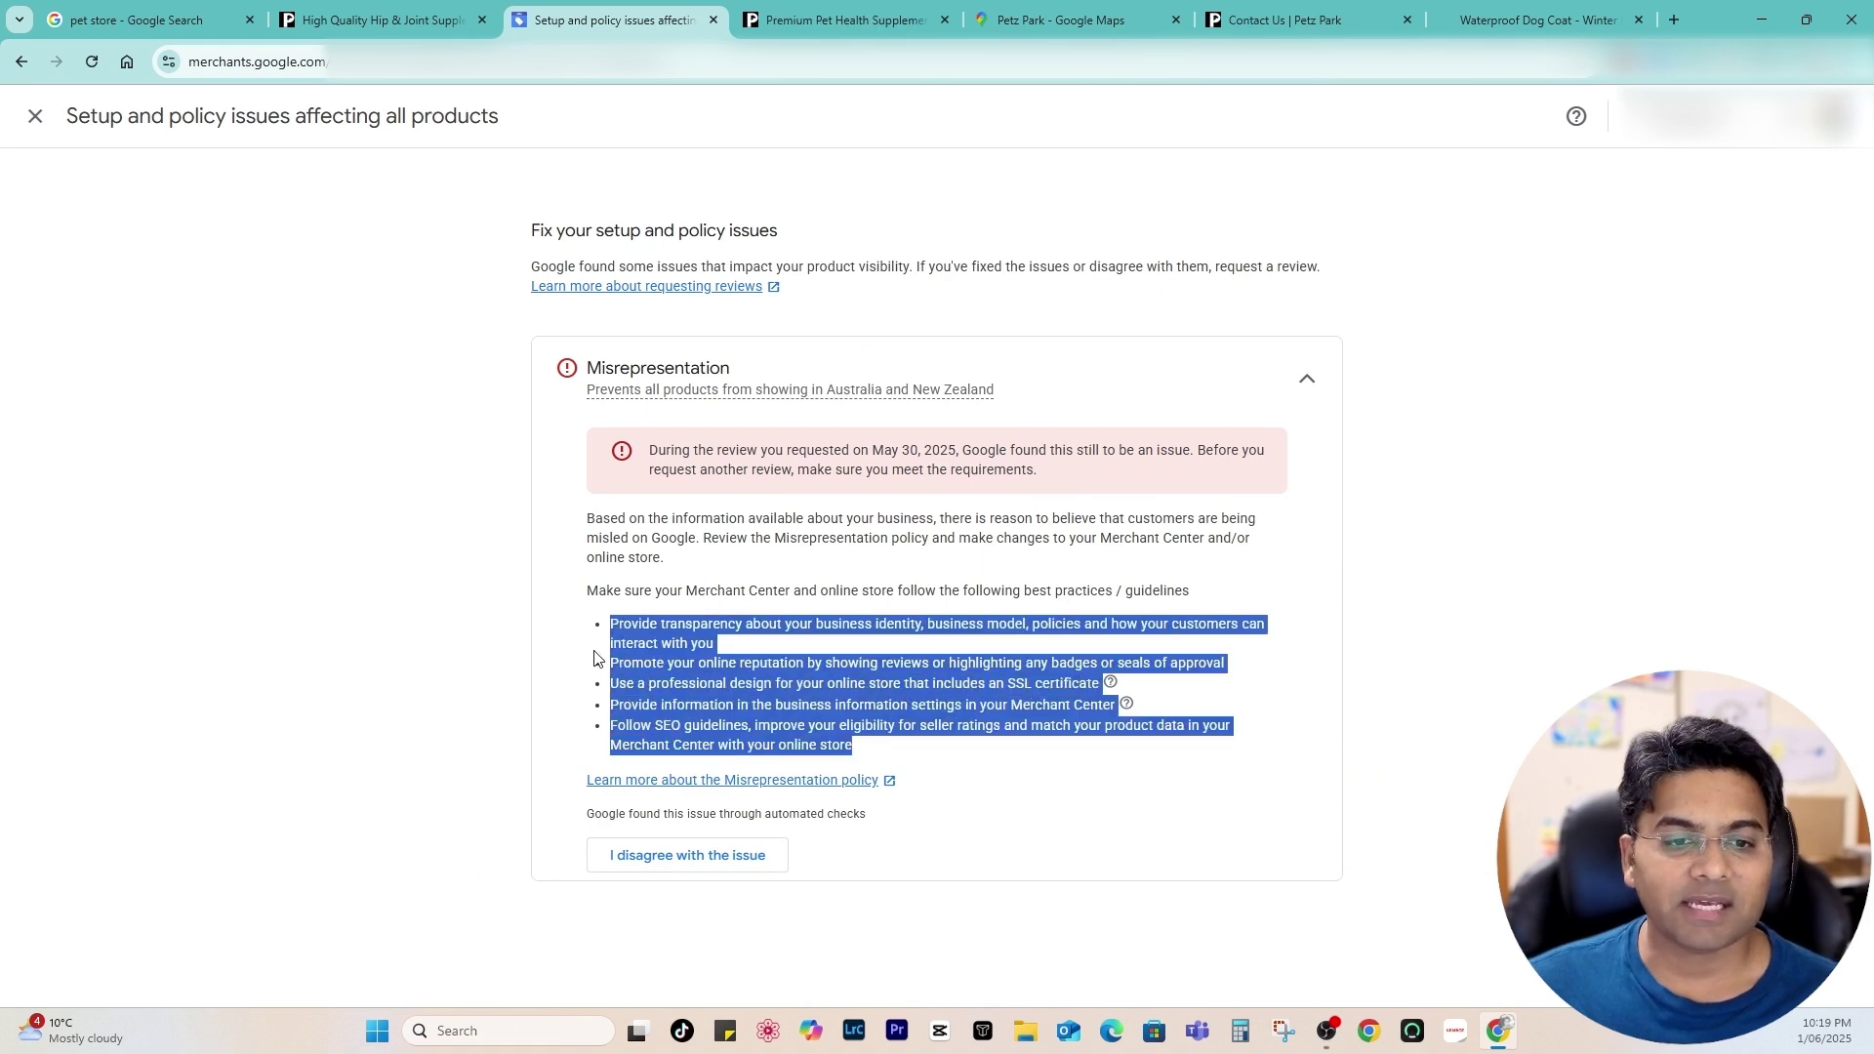
left_click(691, 637)
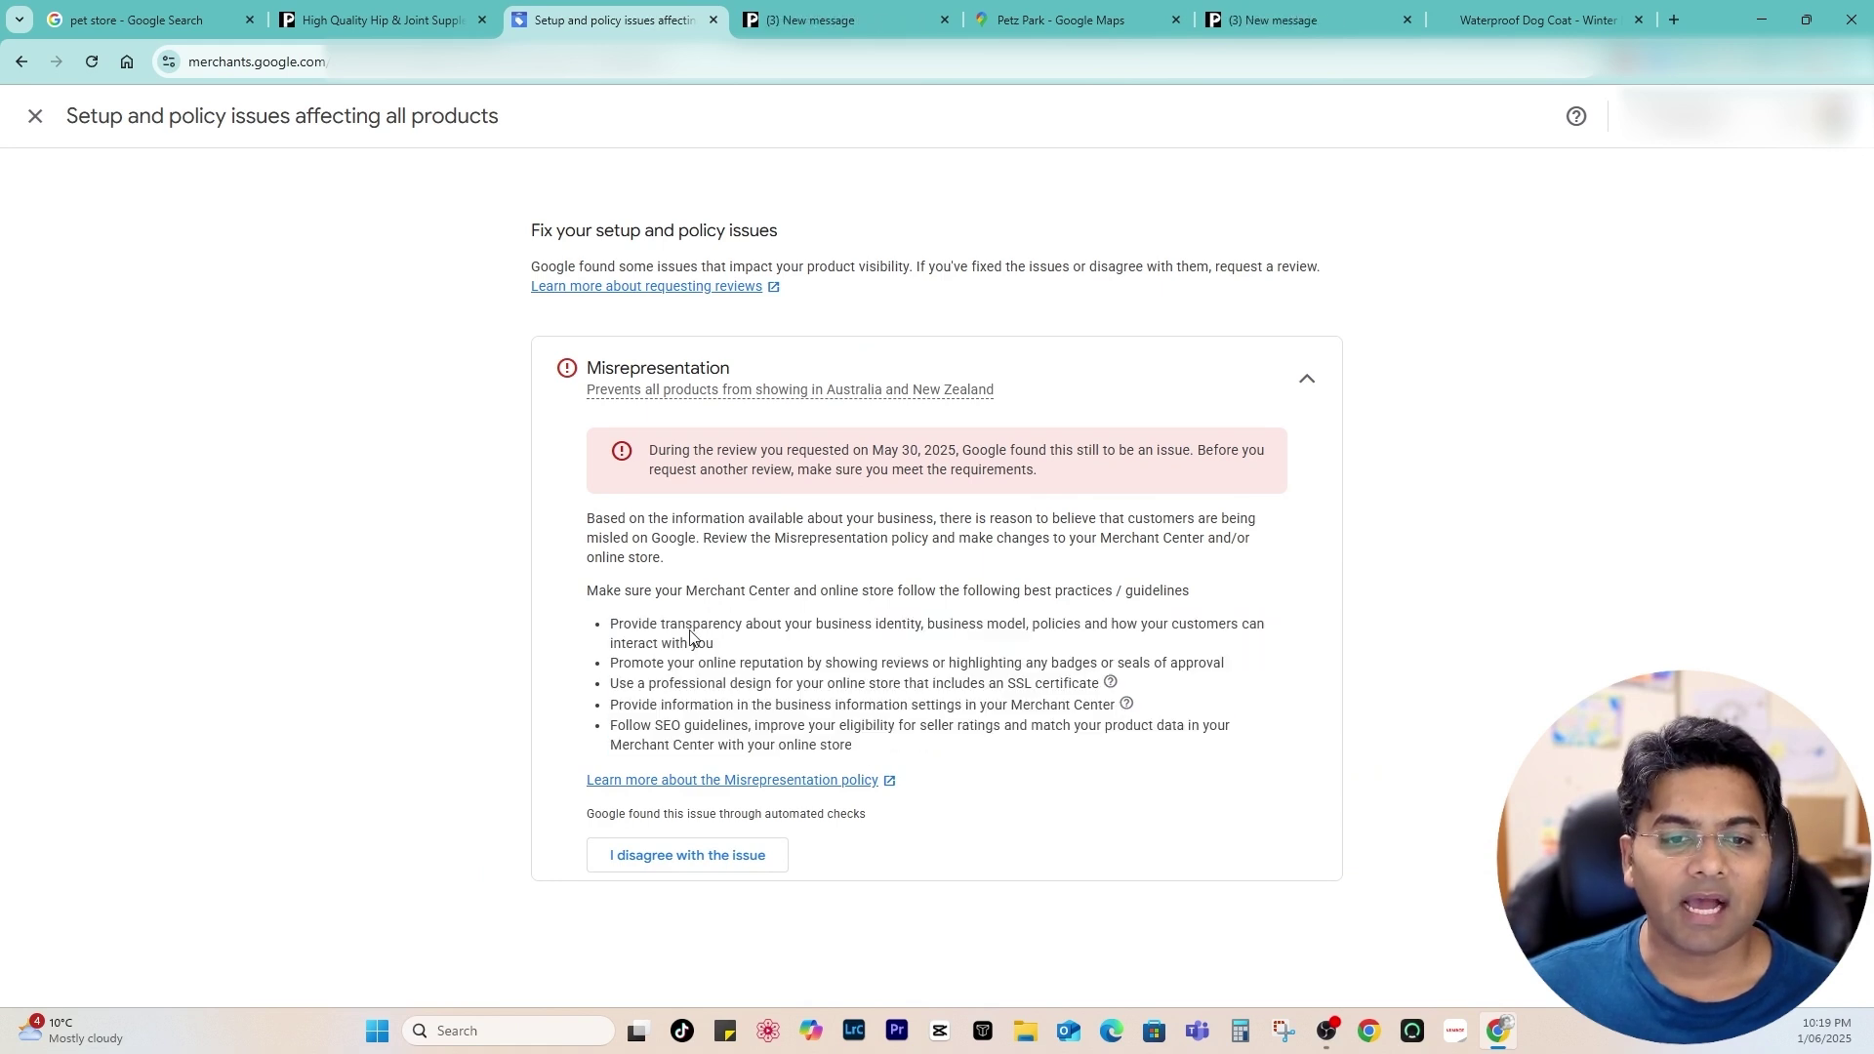
left_click(35, 116)
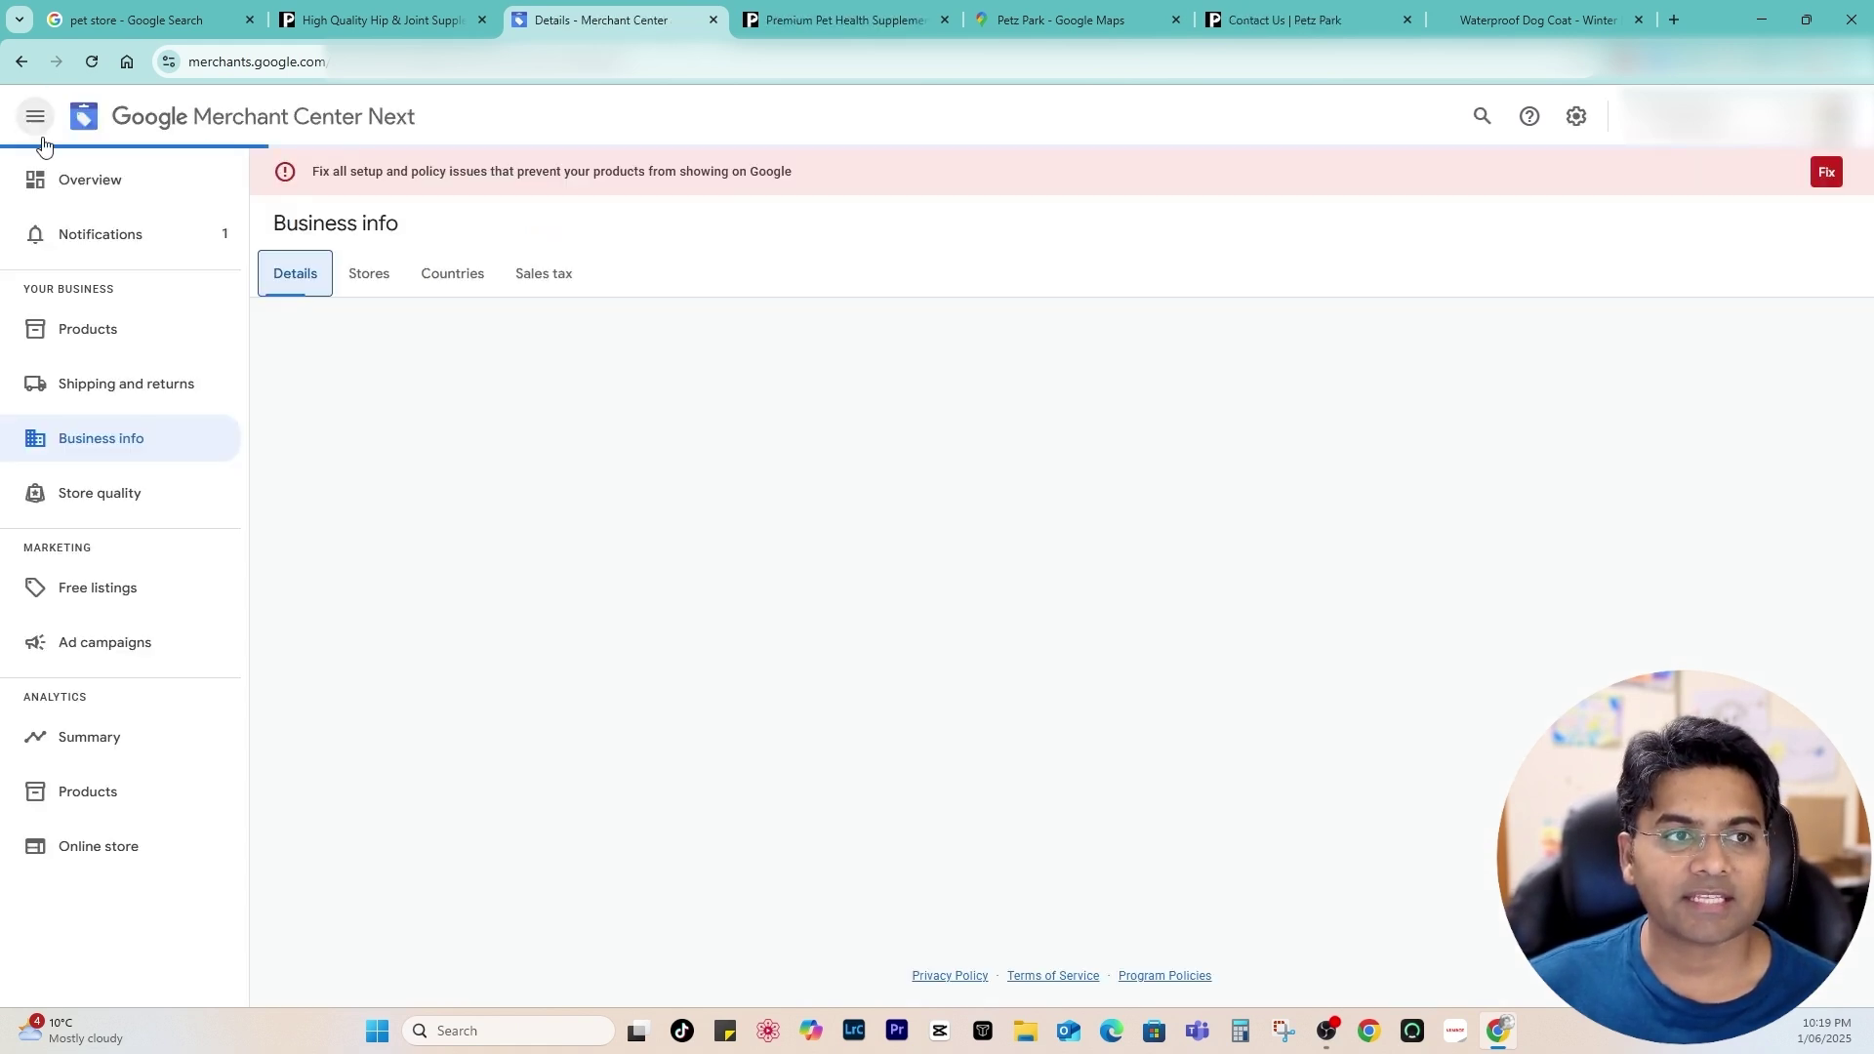
Open the Merchant Center add-ons and view the ones already added to the account
left_click(1576, 118)
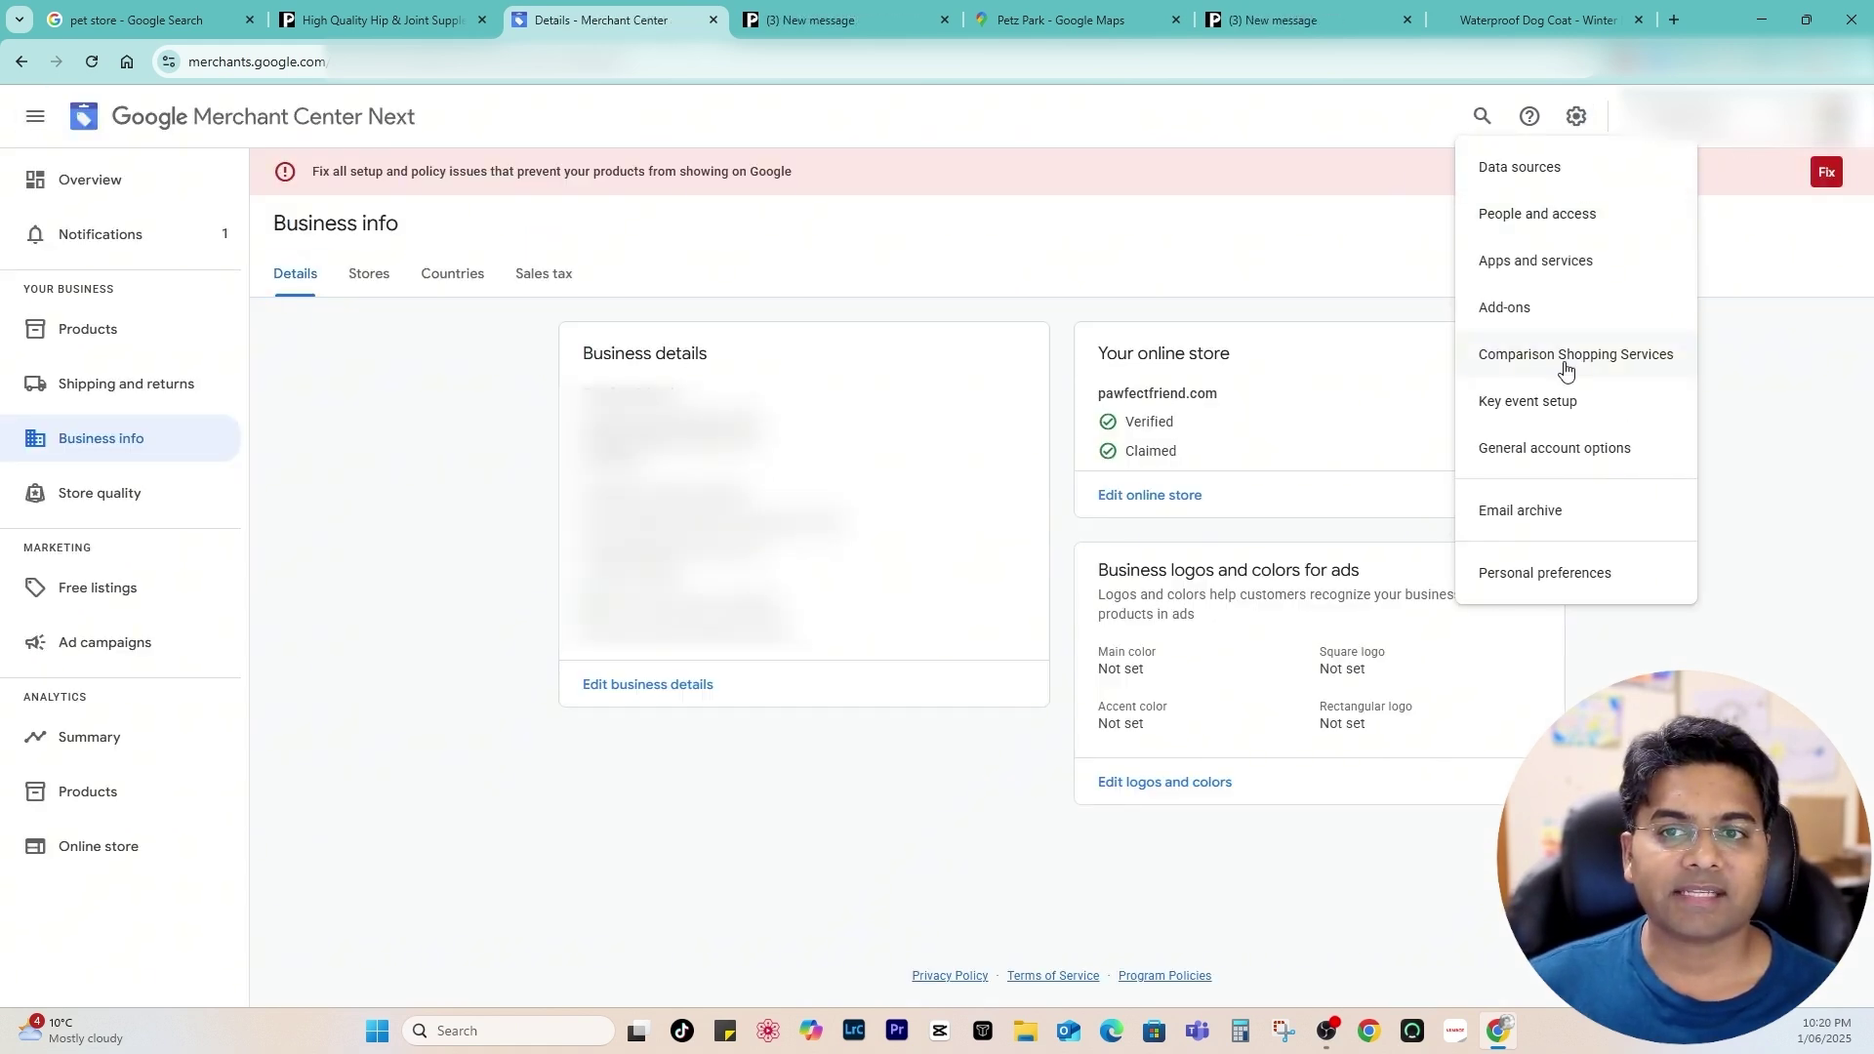
left_click(1523, 317)
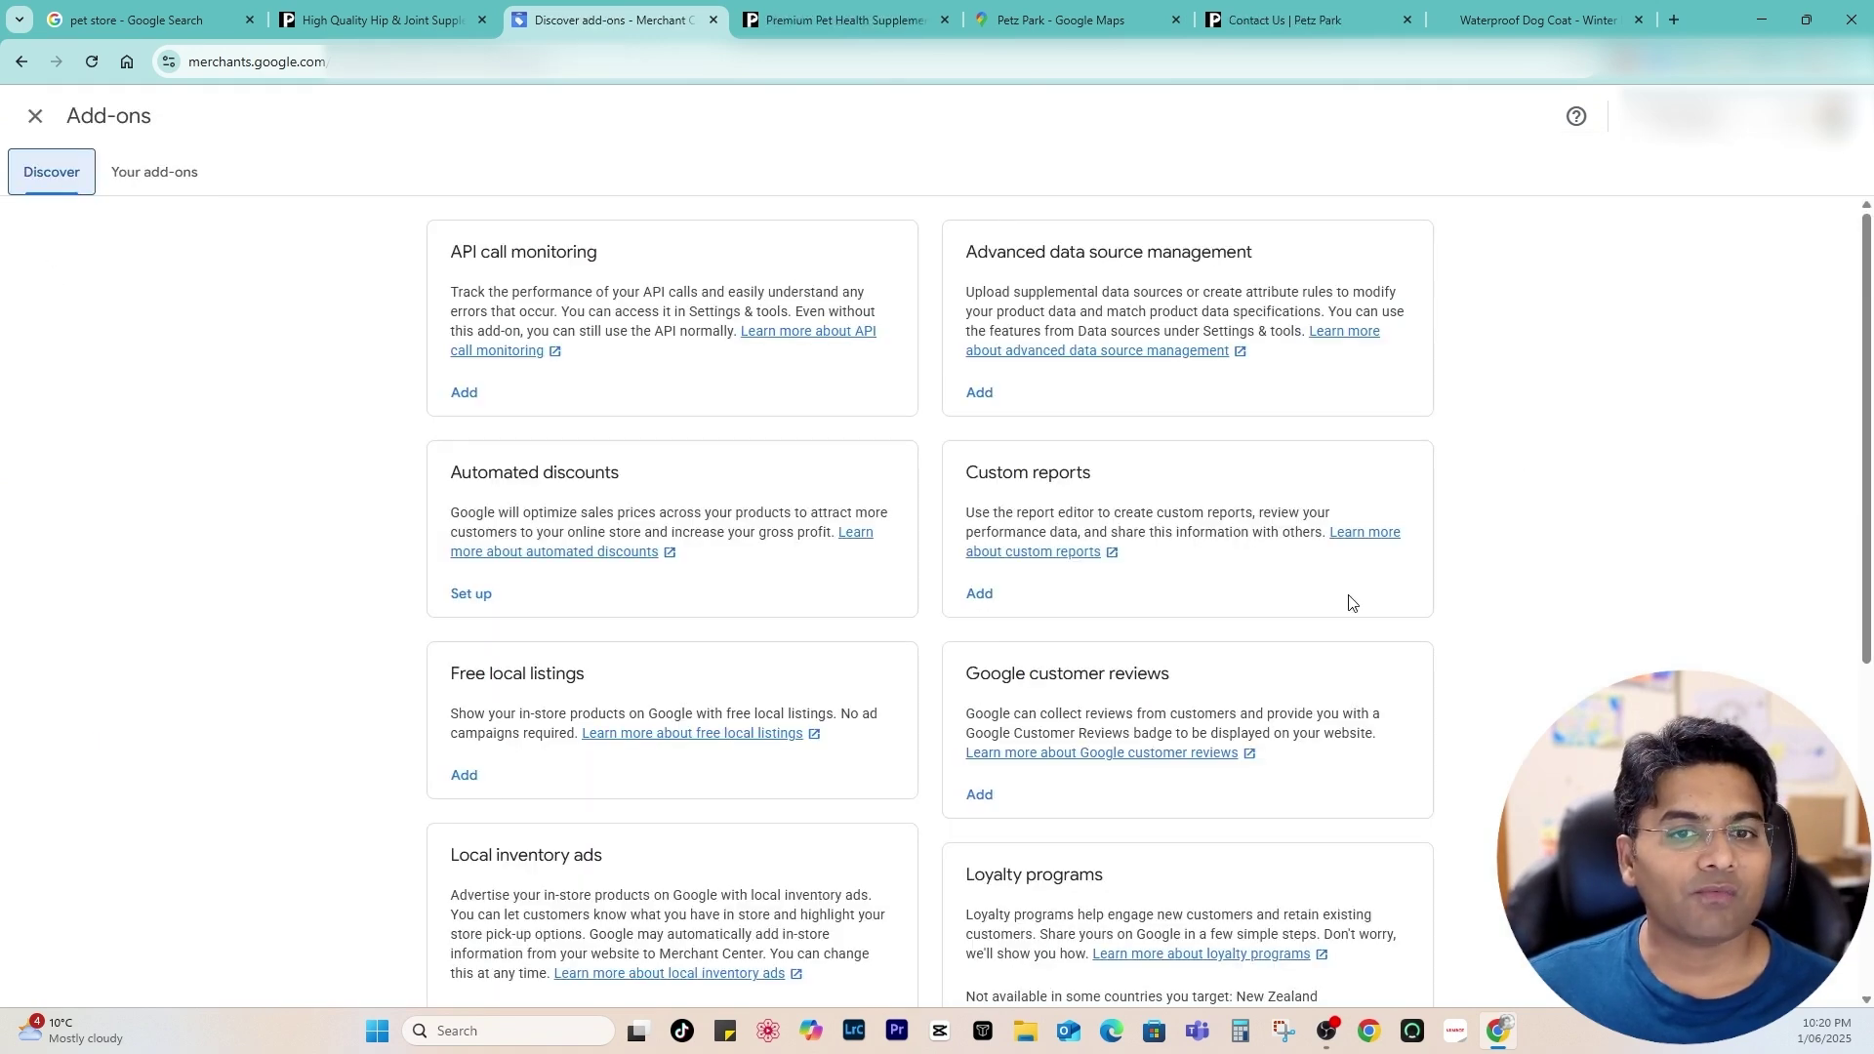
left_click(141, 182)
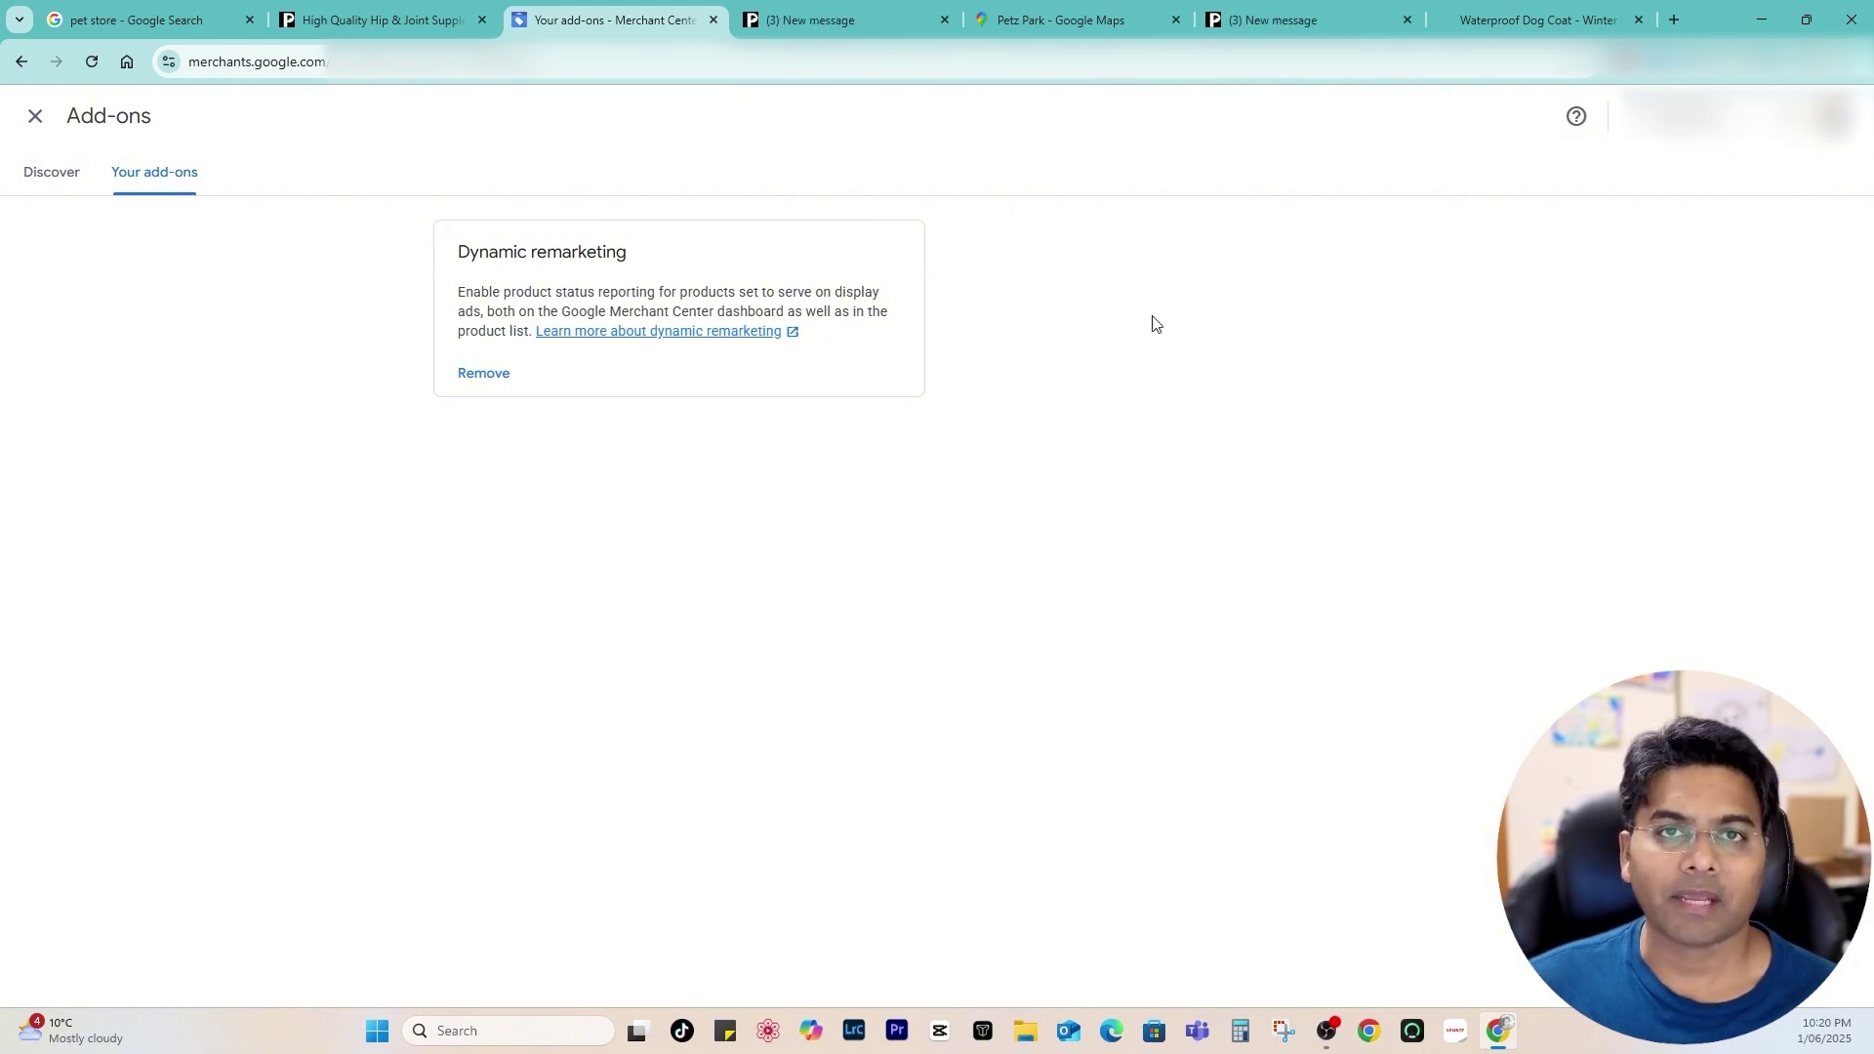
Return to the add-ons available to discover and highlight Free local listings
left_click(37, 175)
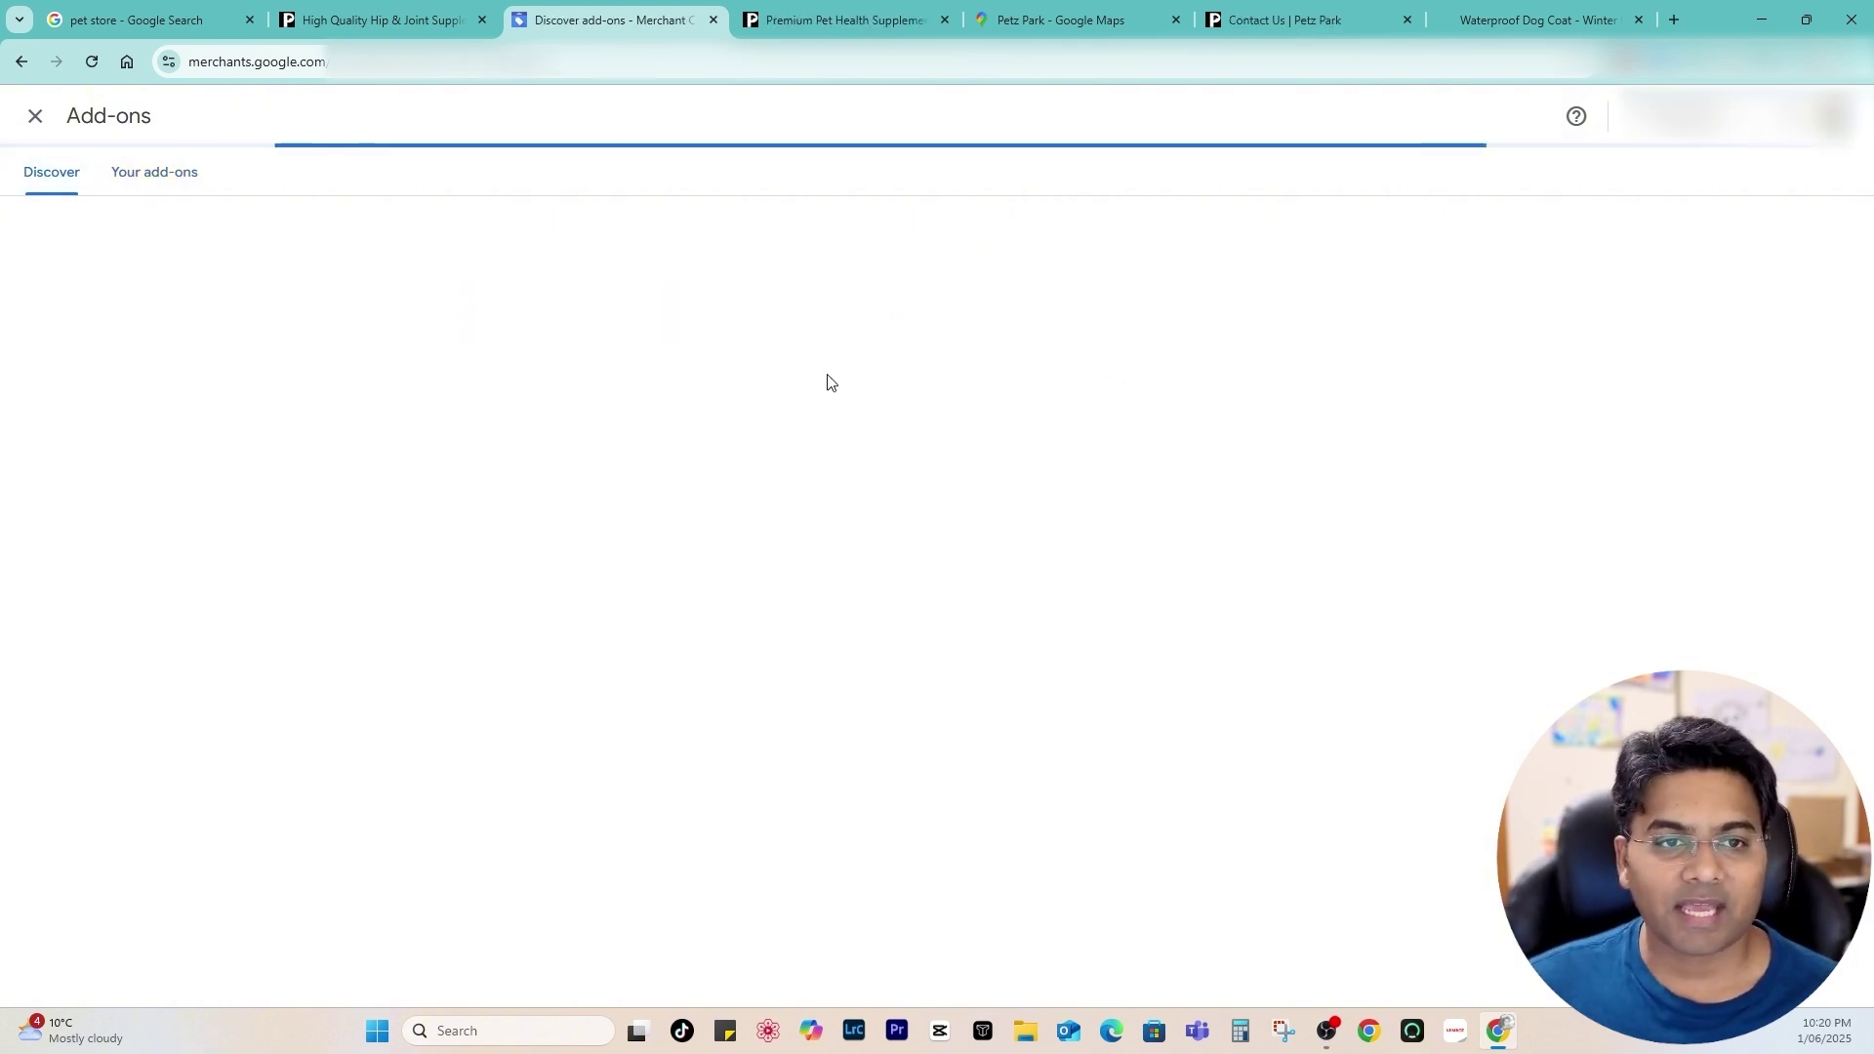
scroll(1231, 460, "down", 2)
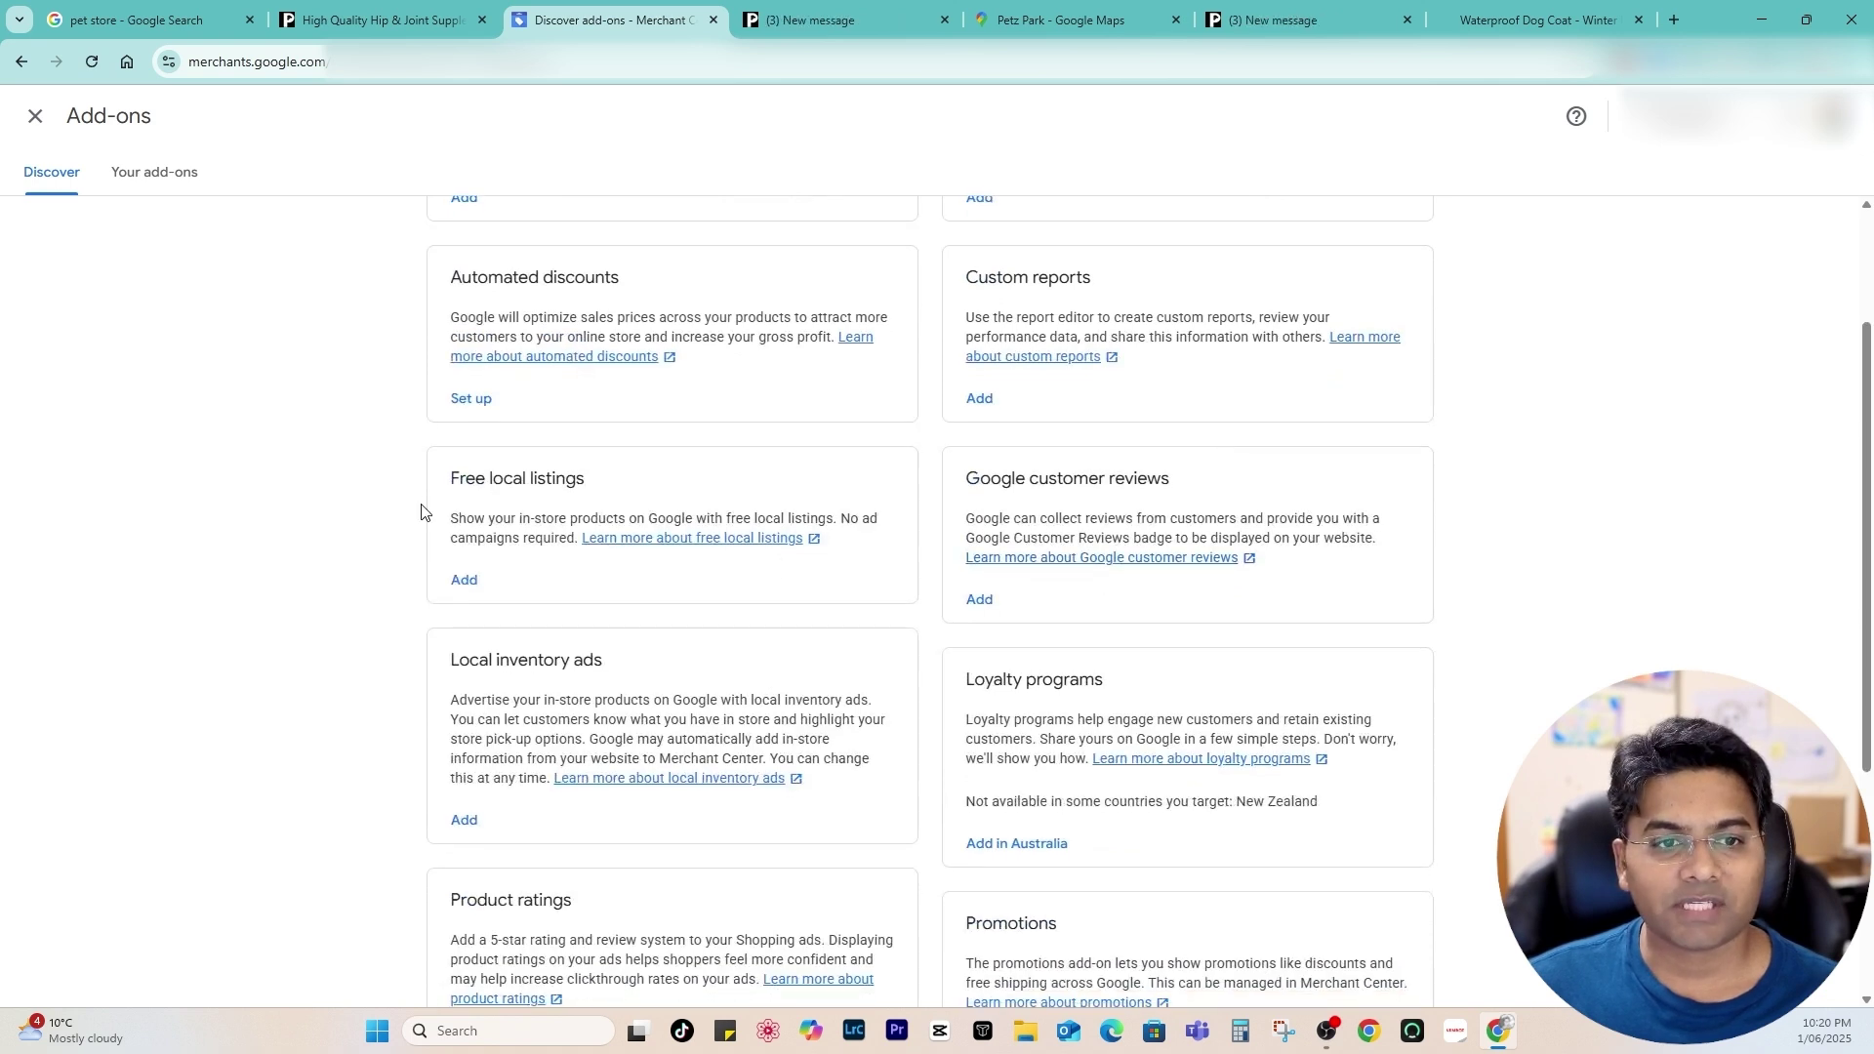
left_click_drag(448, 479, 615, 477)
left_click(615, 477)
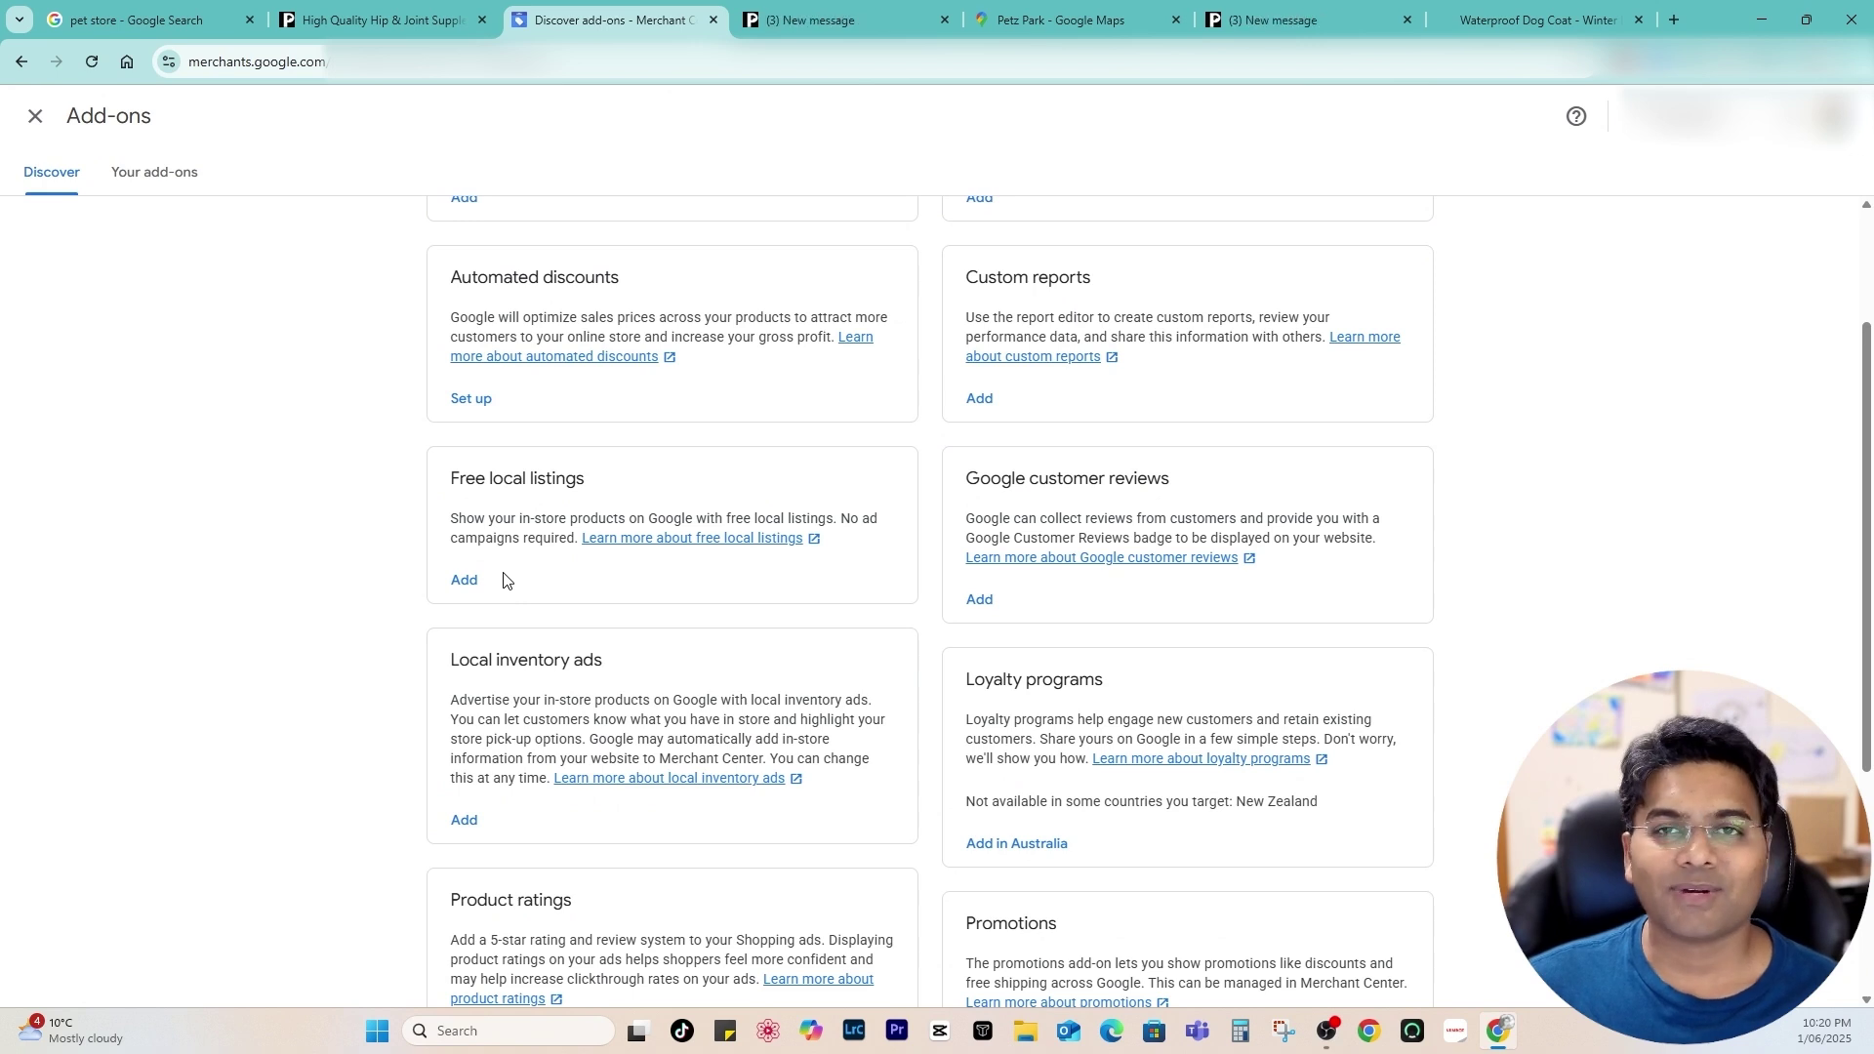
Recheck the account's added add-ons, and highlight Google customer reviews among the available ones
left_click(157, 171)
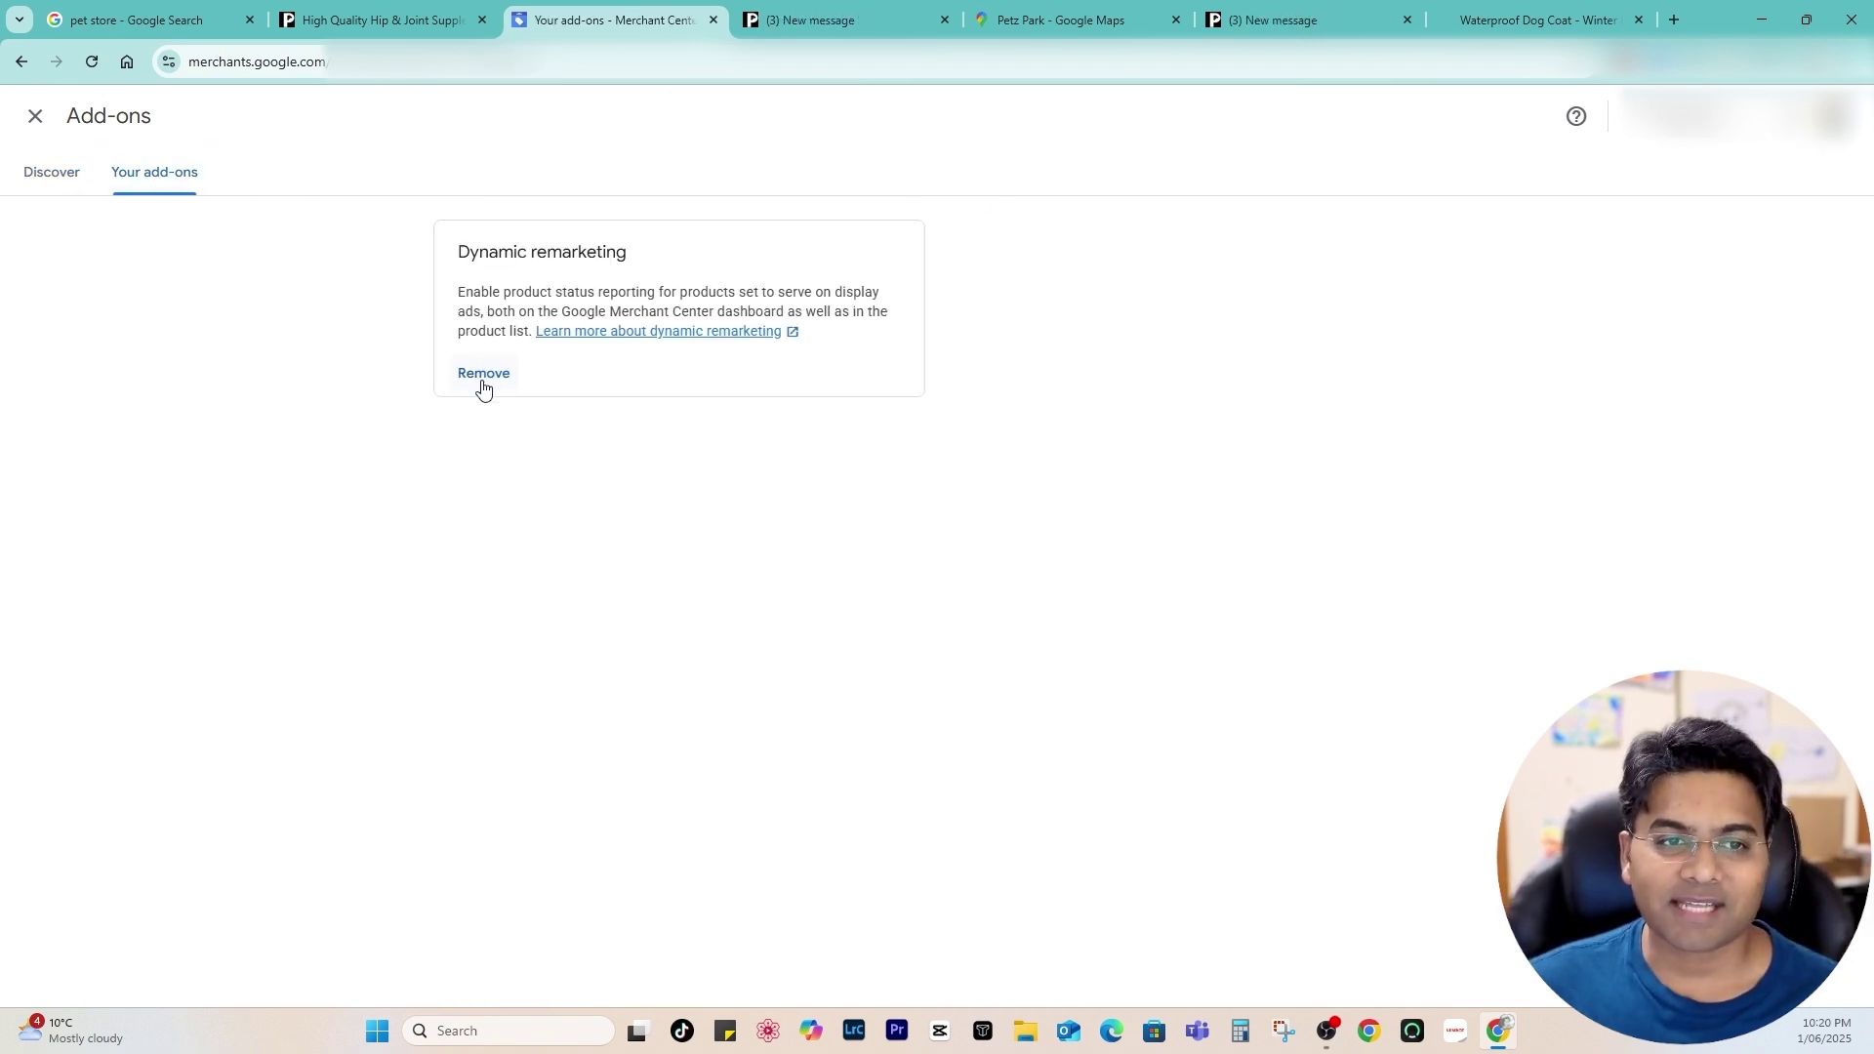
key("alt+Left")
scroll(966, 546, "down", 2)
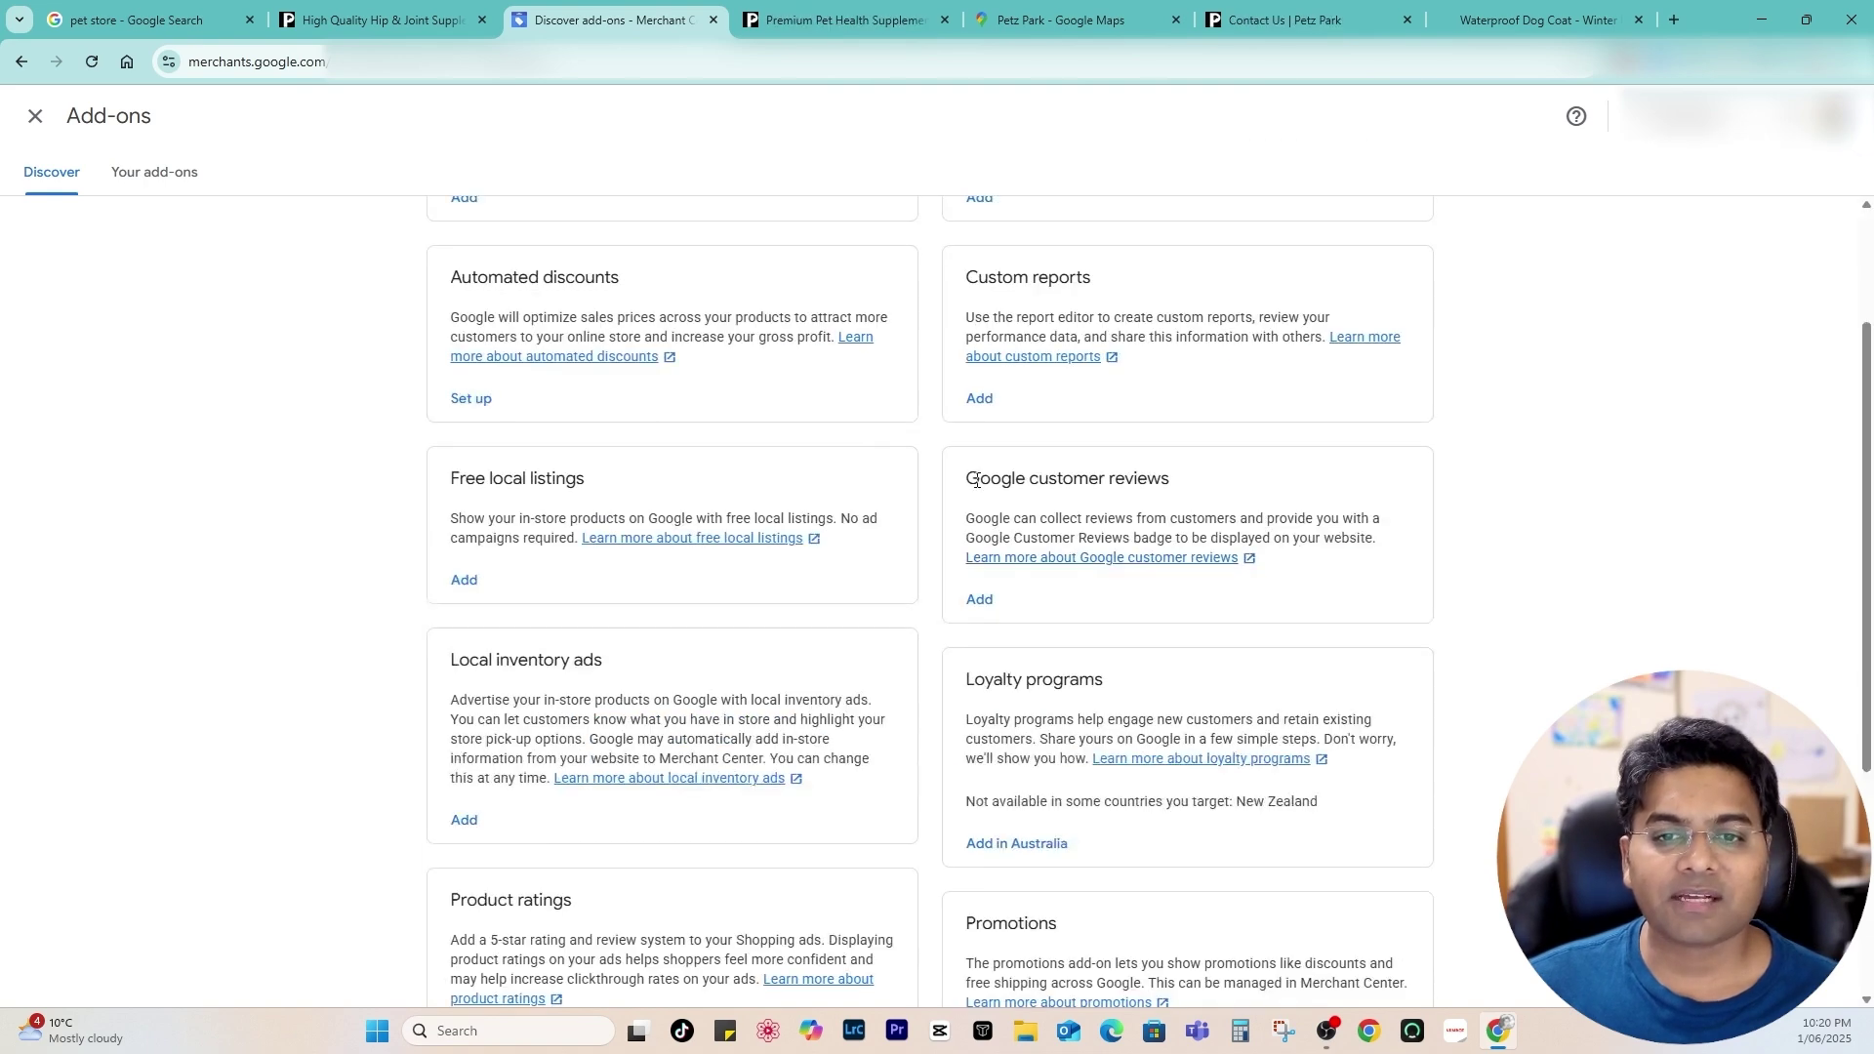
left_click_drag(968, 482, 1236, 482)
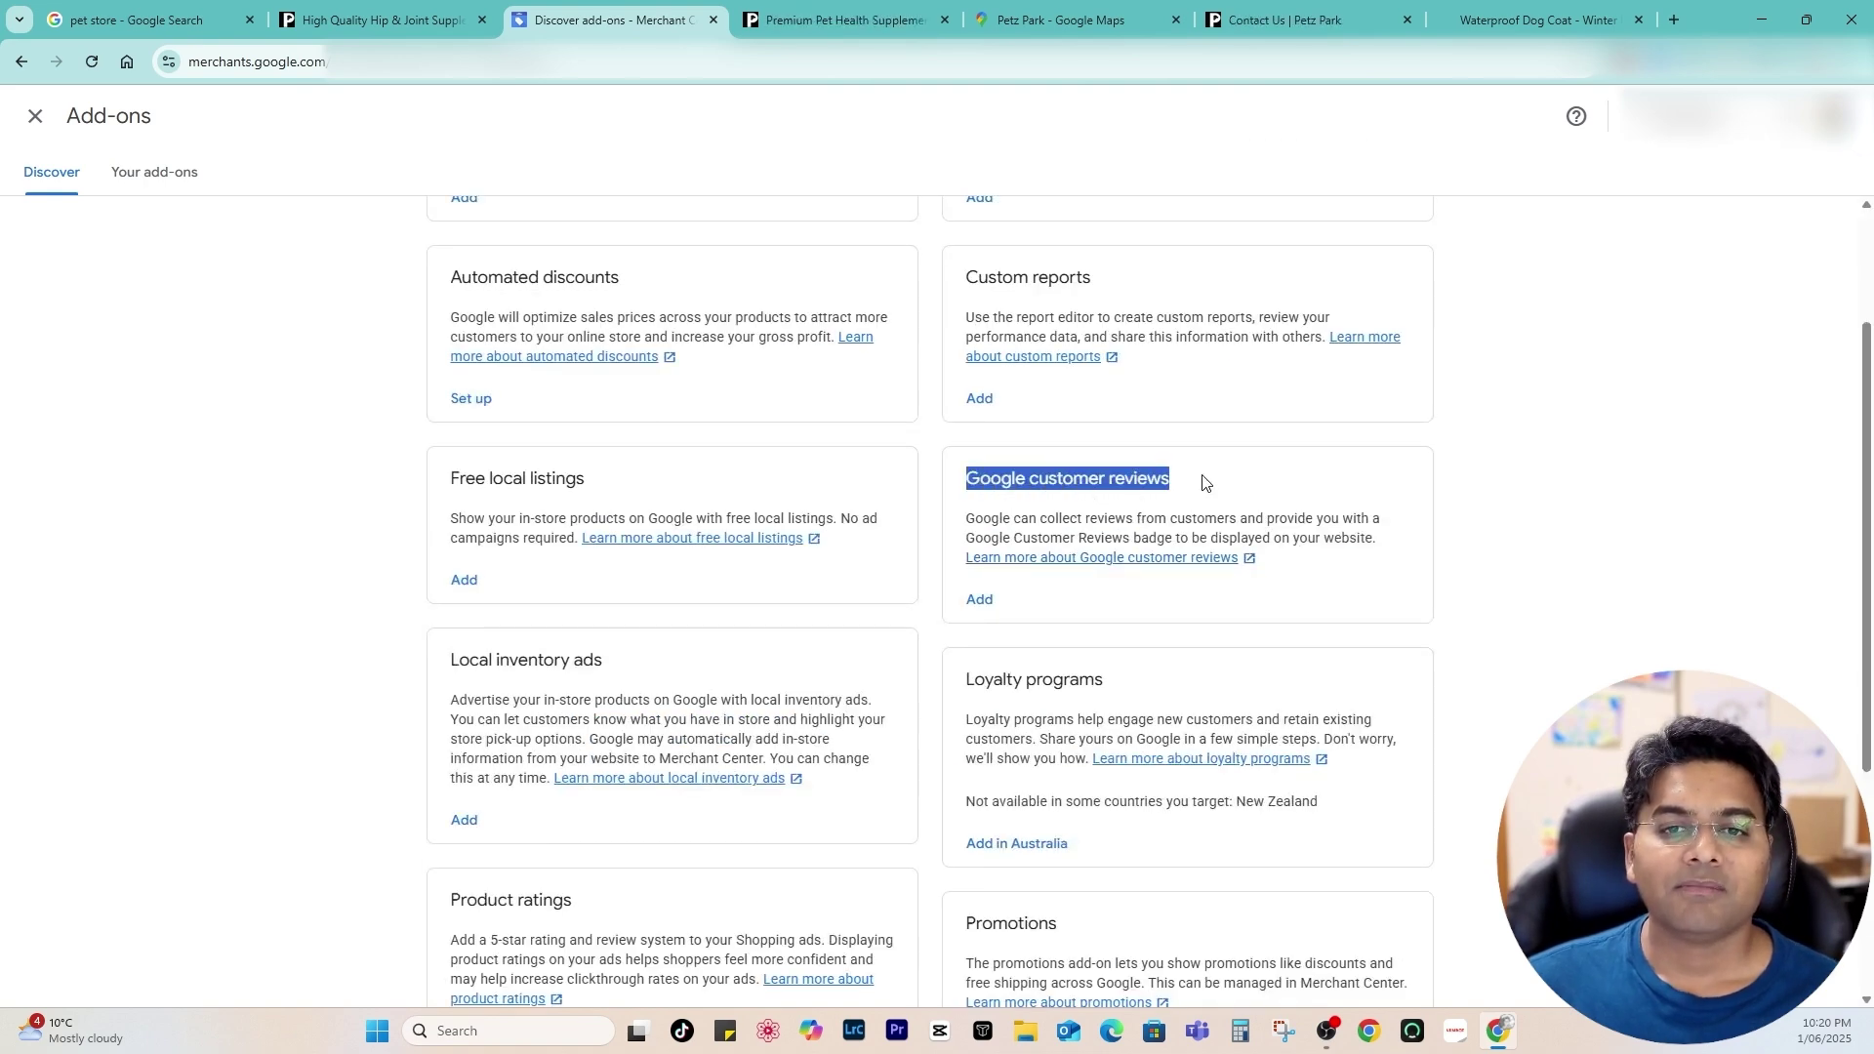
left_click(1197, 470)
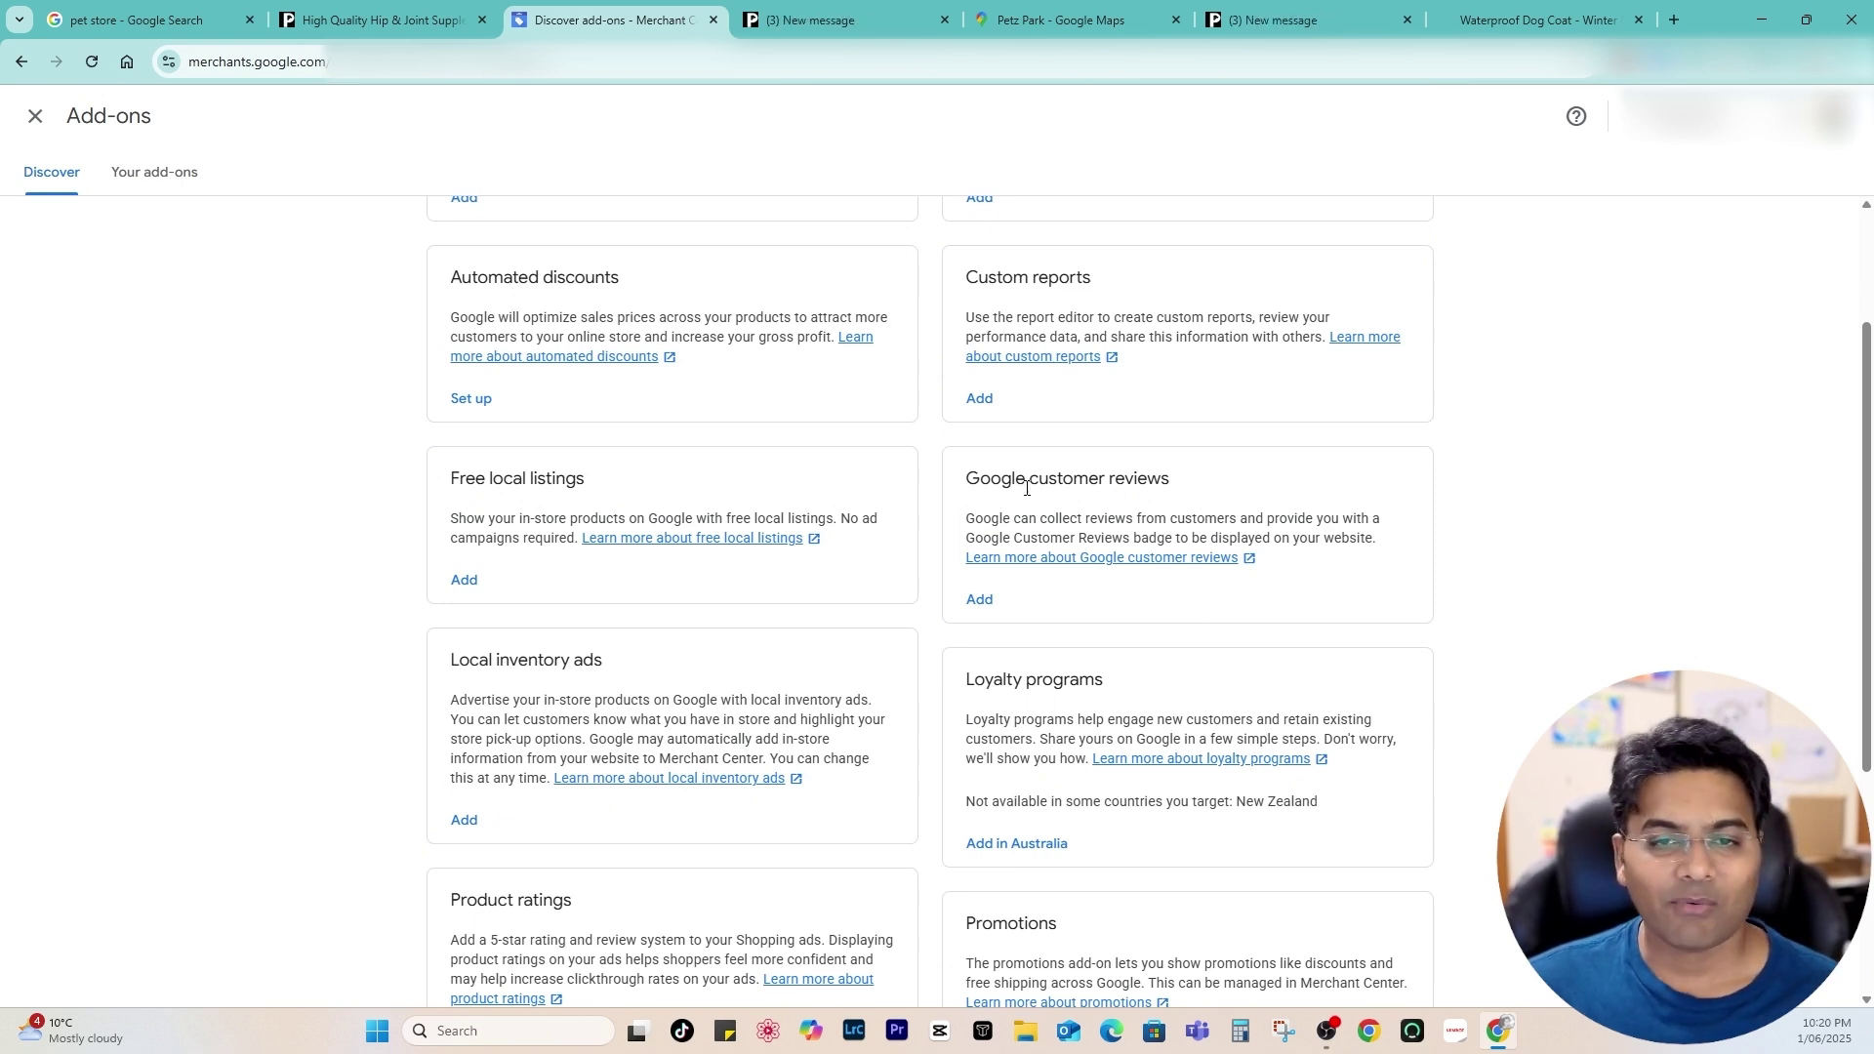
Highlight the Local inventory ads and Free local listings add-ons to review both options
scroll(1045, 513, "down", 2)
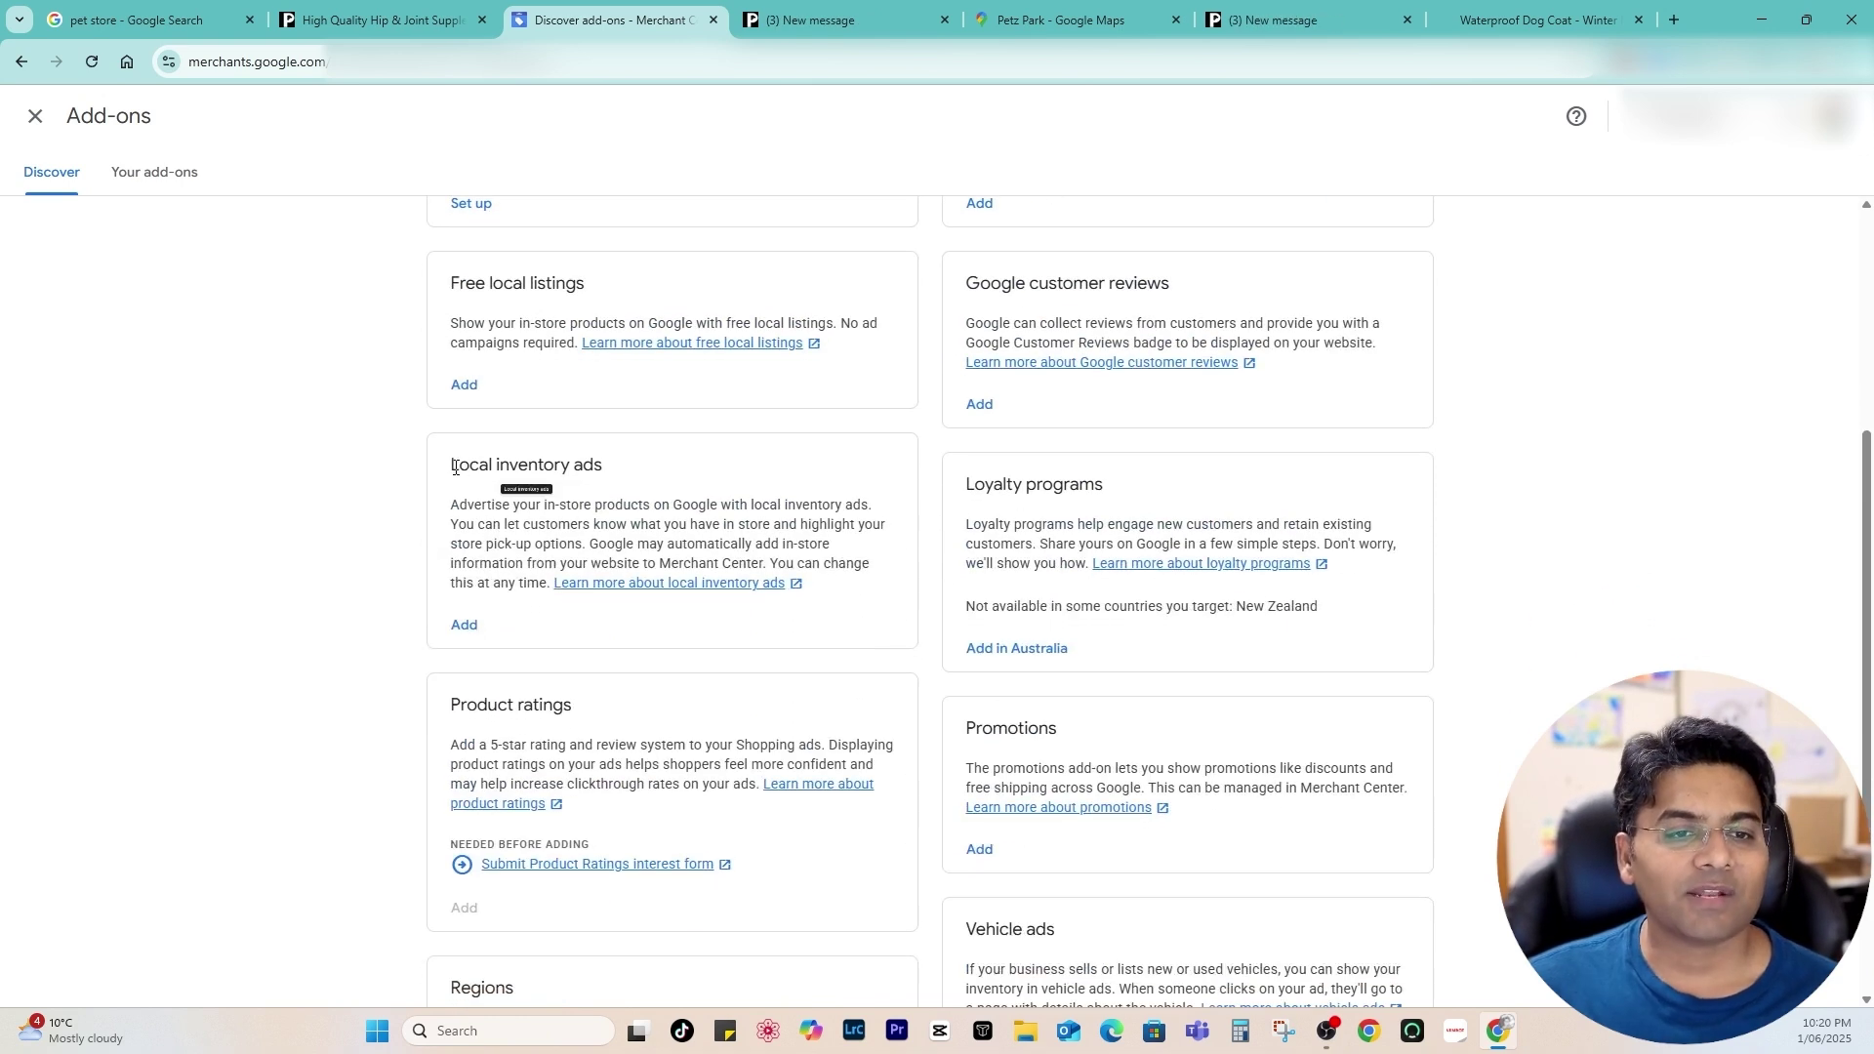
left_click_drag(451, 464, 591, 466)
left_click(627, 474)
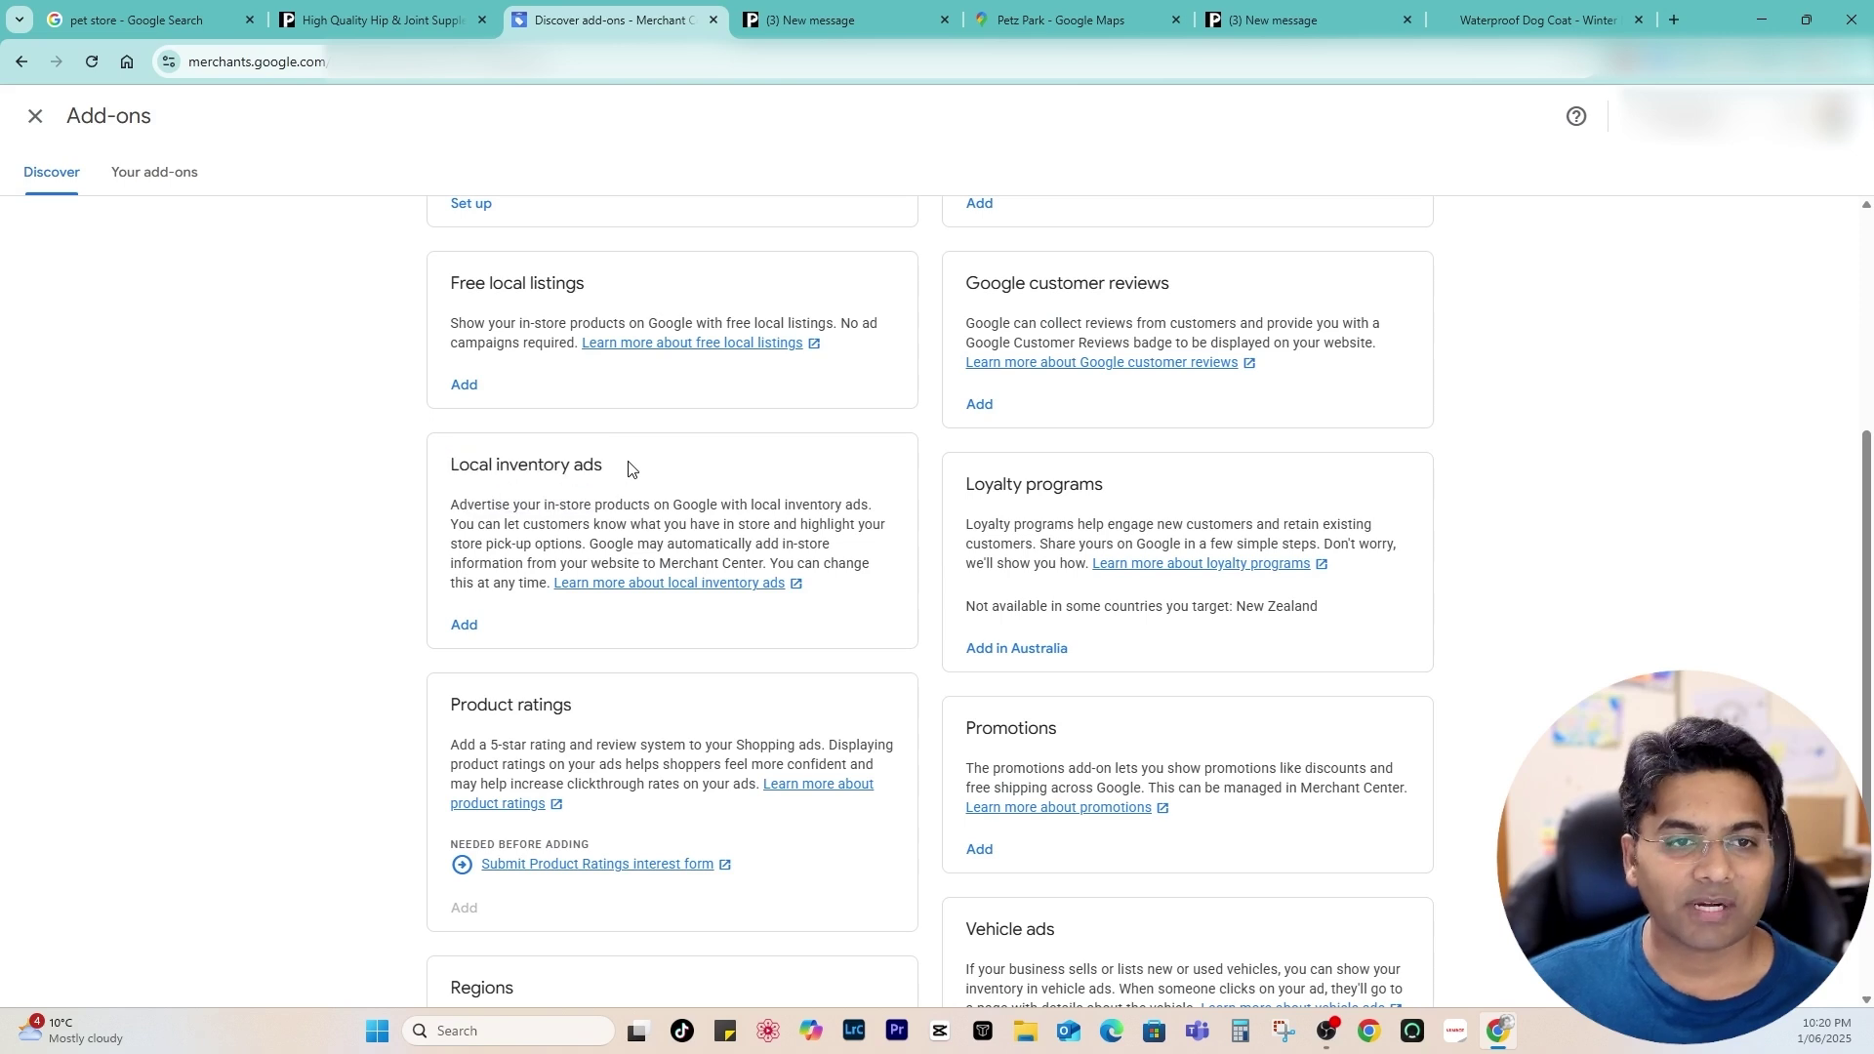
left_click_drag(450, 285, 586, 283)
left_click(532, 287)
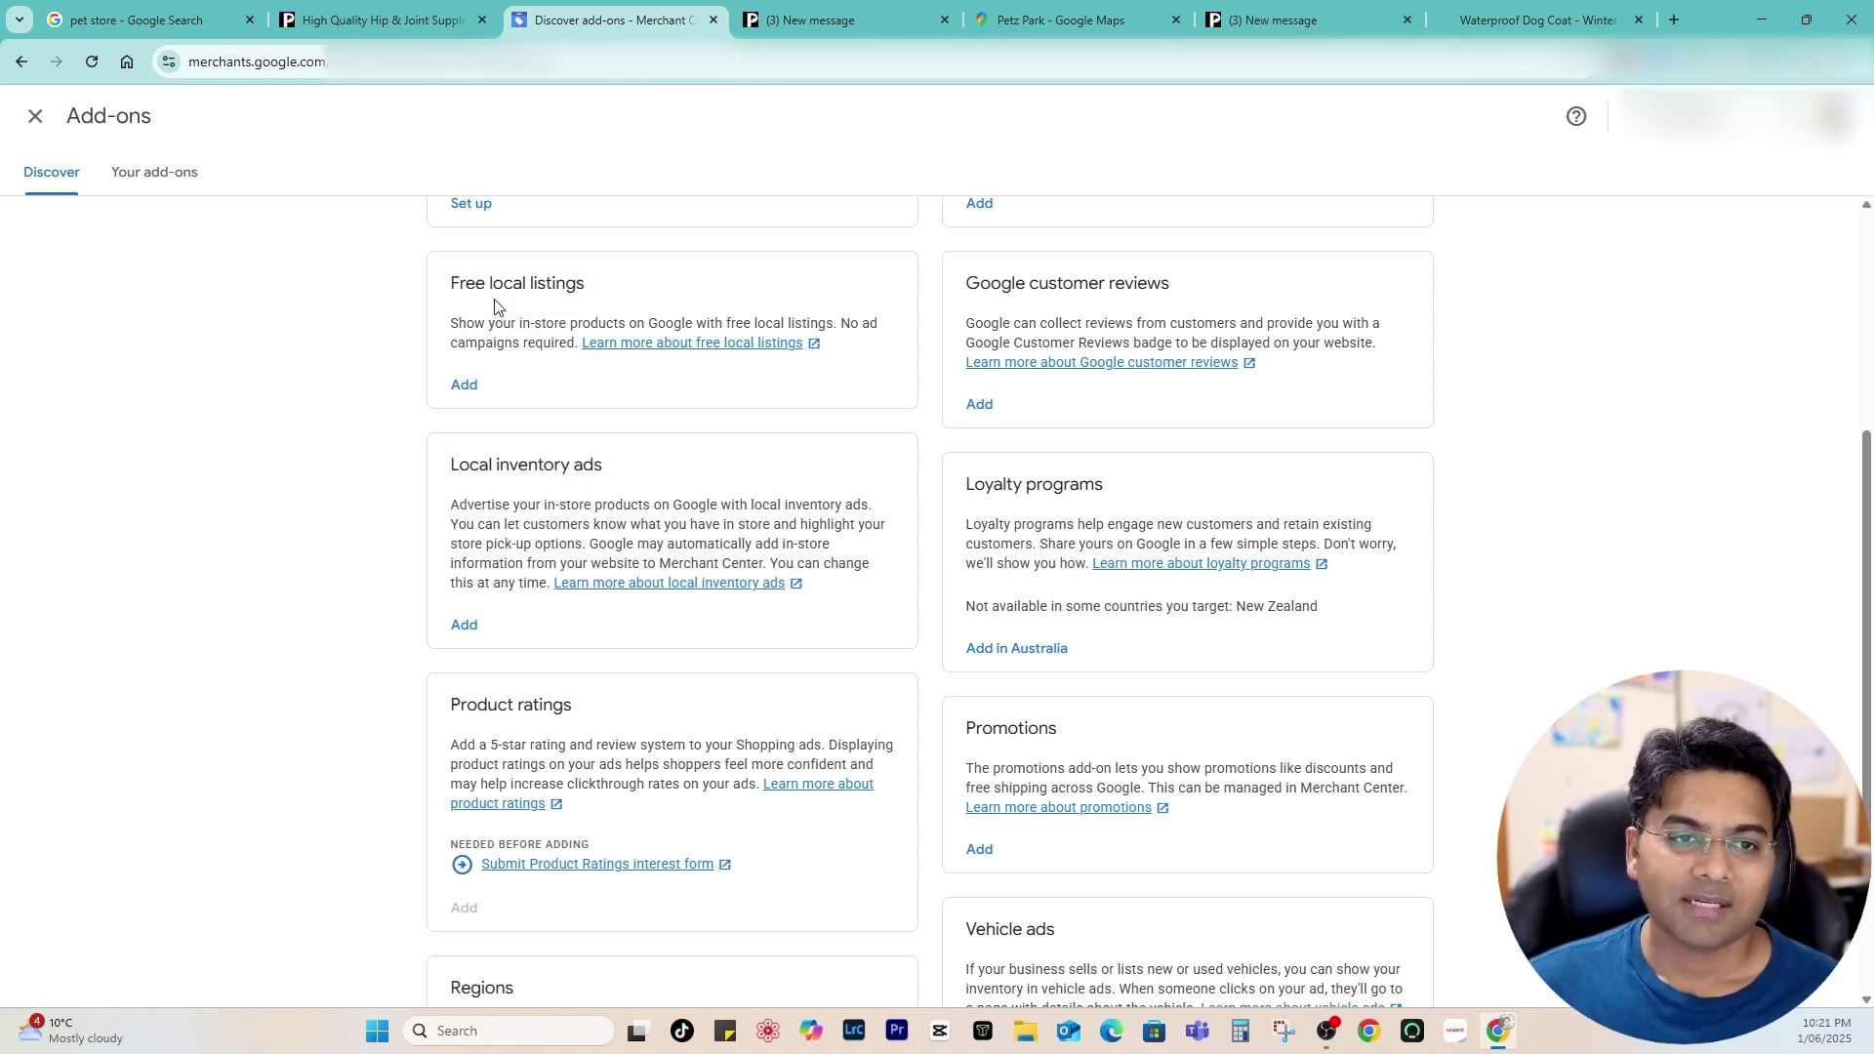
left_click_drag(490, 284, 641, 285)
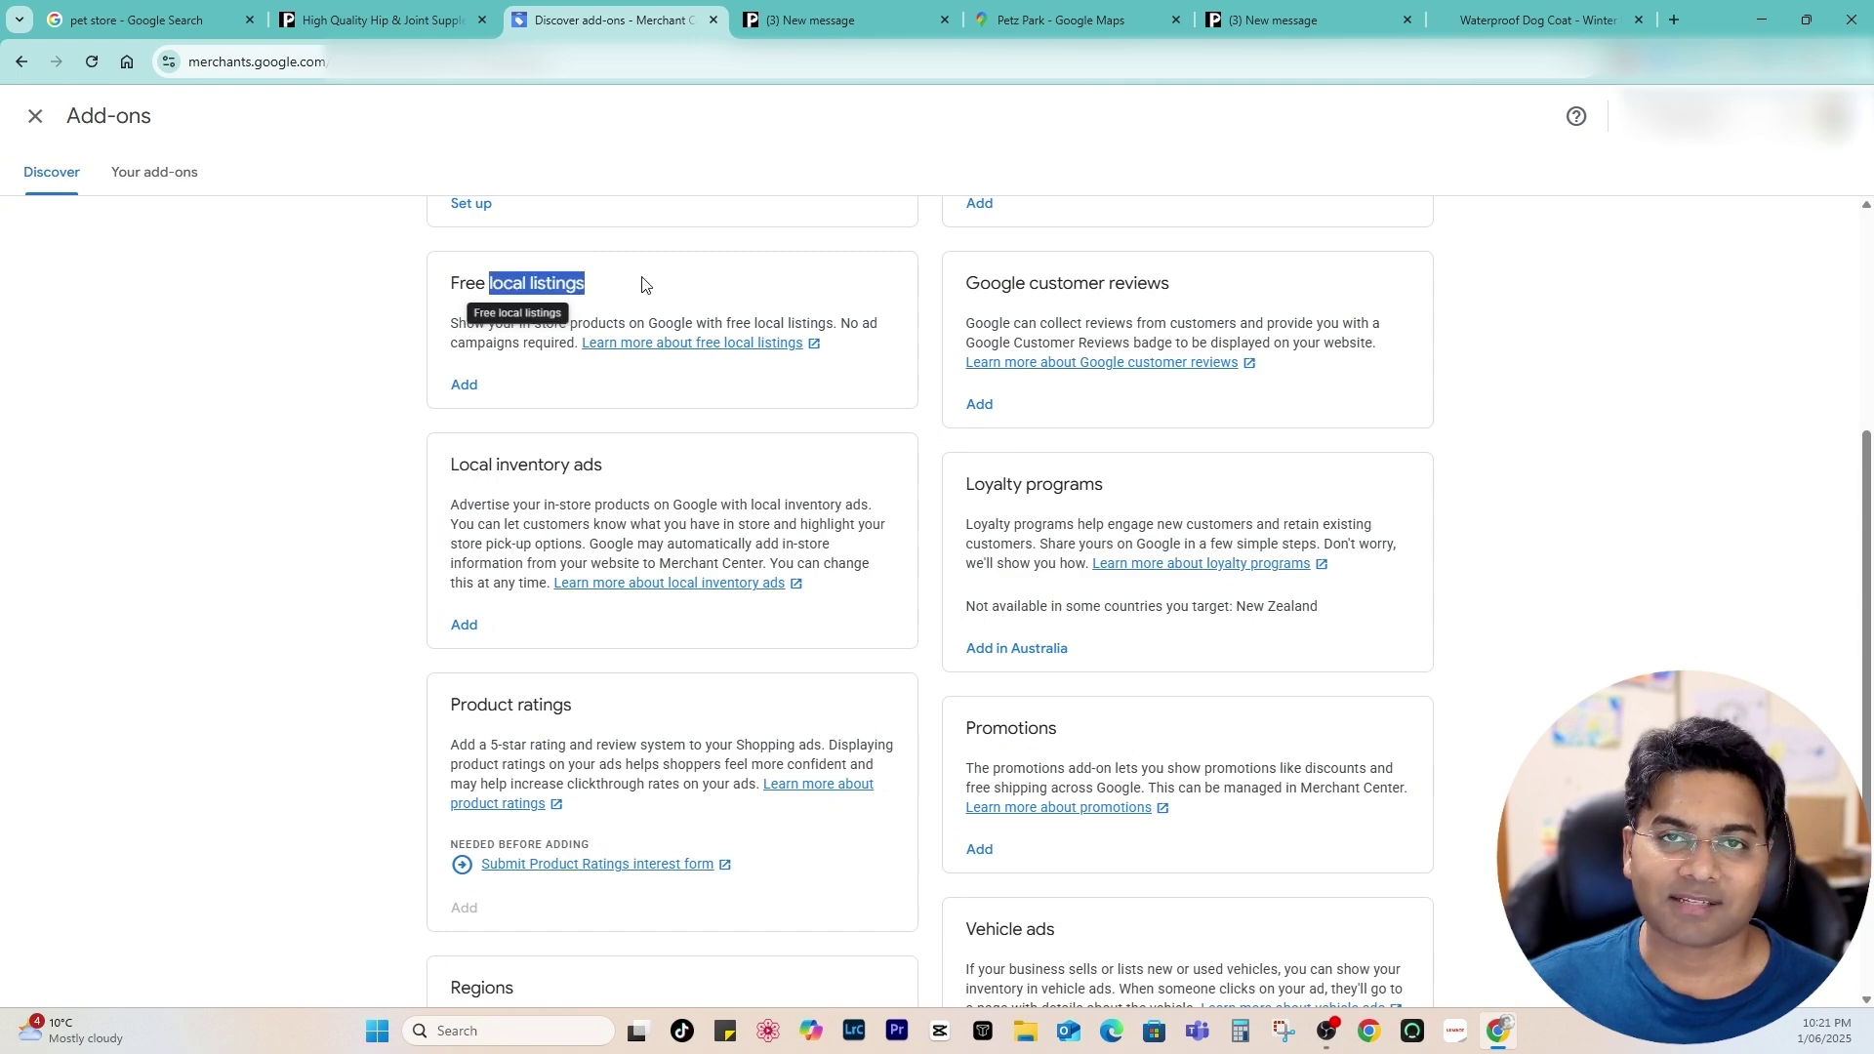
Look through the remaining available add-ons and close the add-ons page to return to the business info
scroll(688, 702, "down", 2)
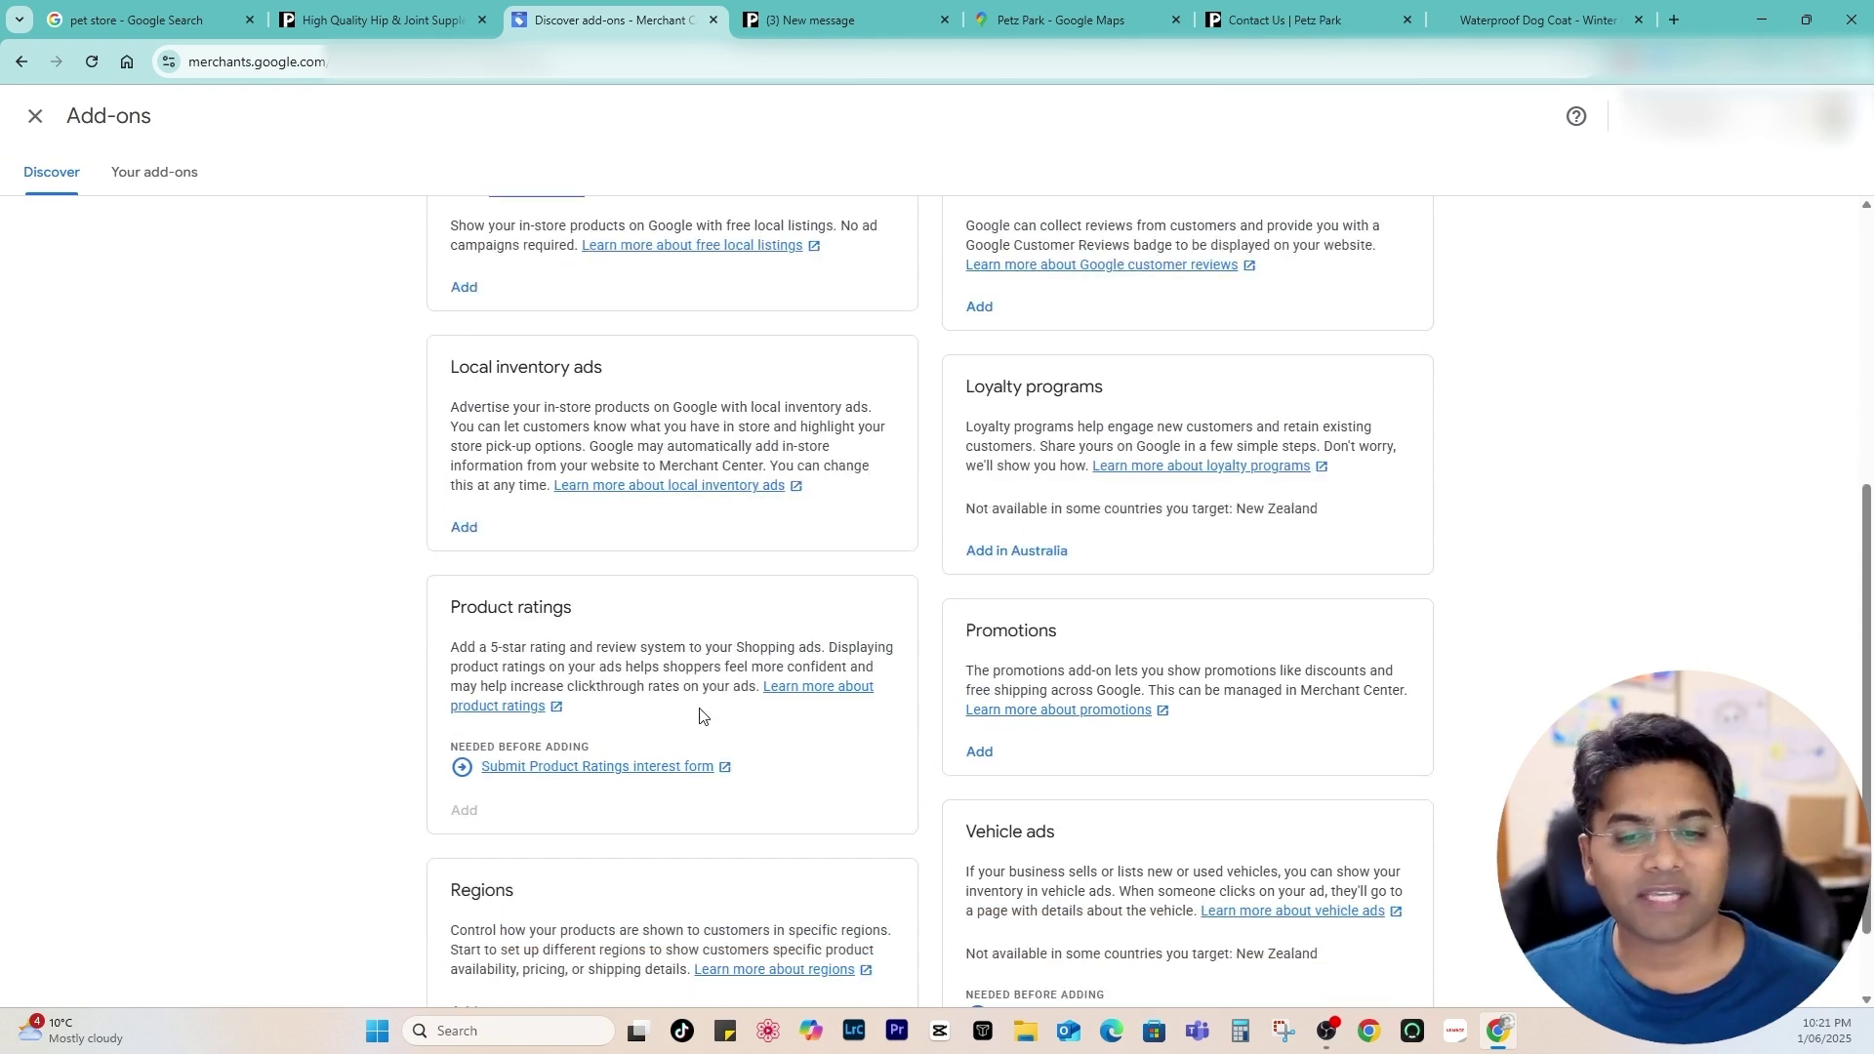
scroll(703, 654, "up", 5)
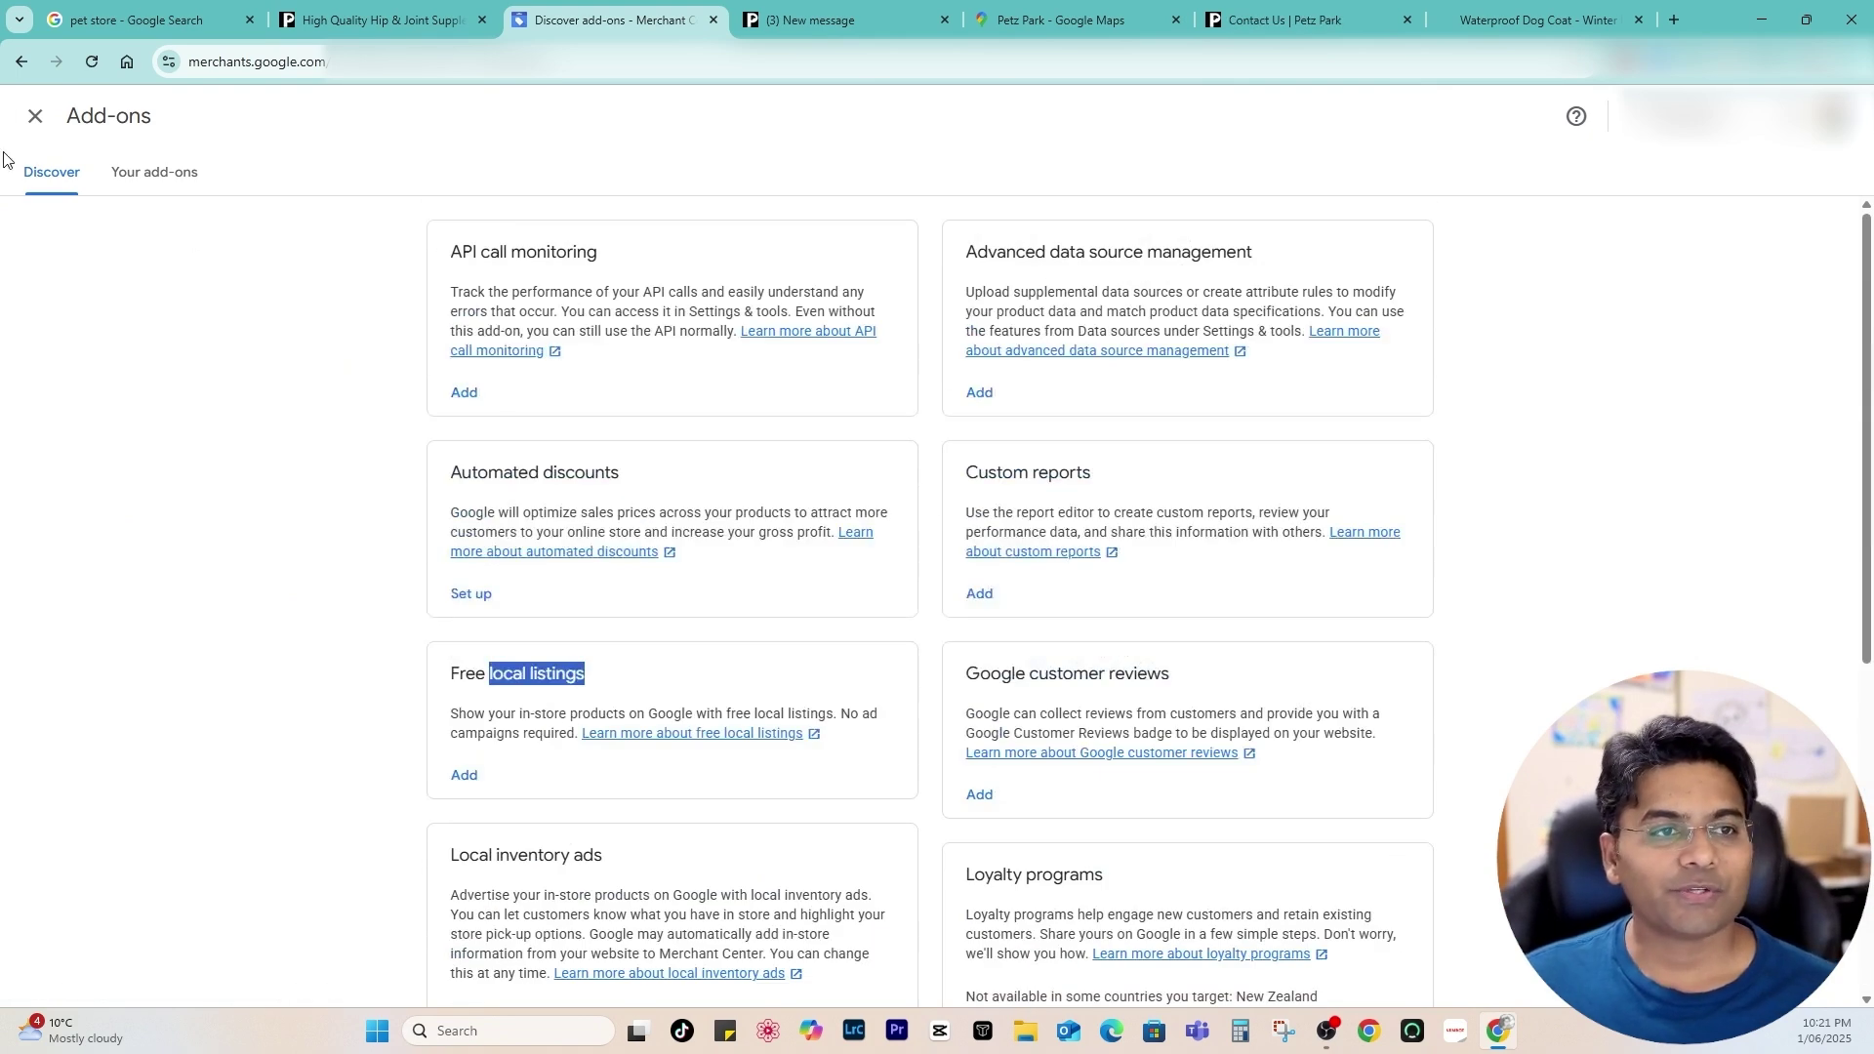
left_click(36, 117)
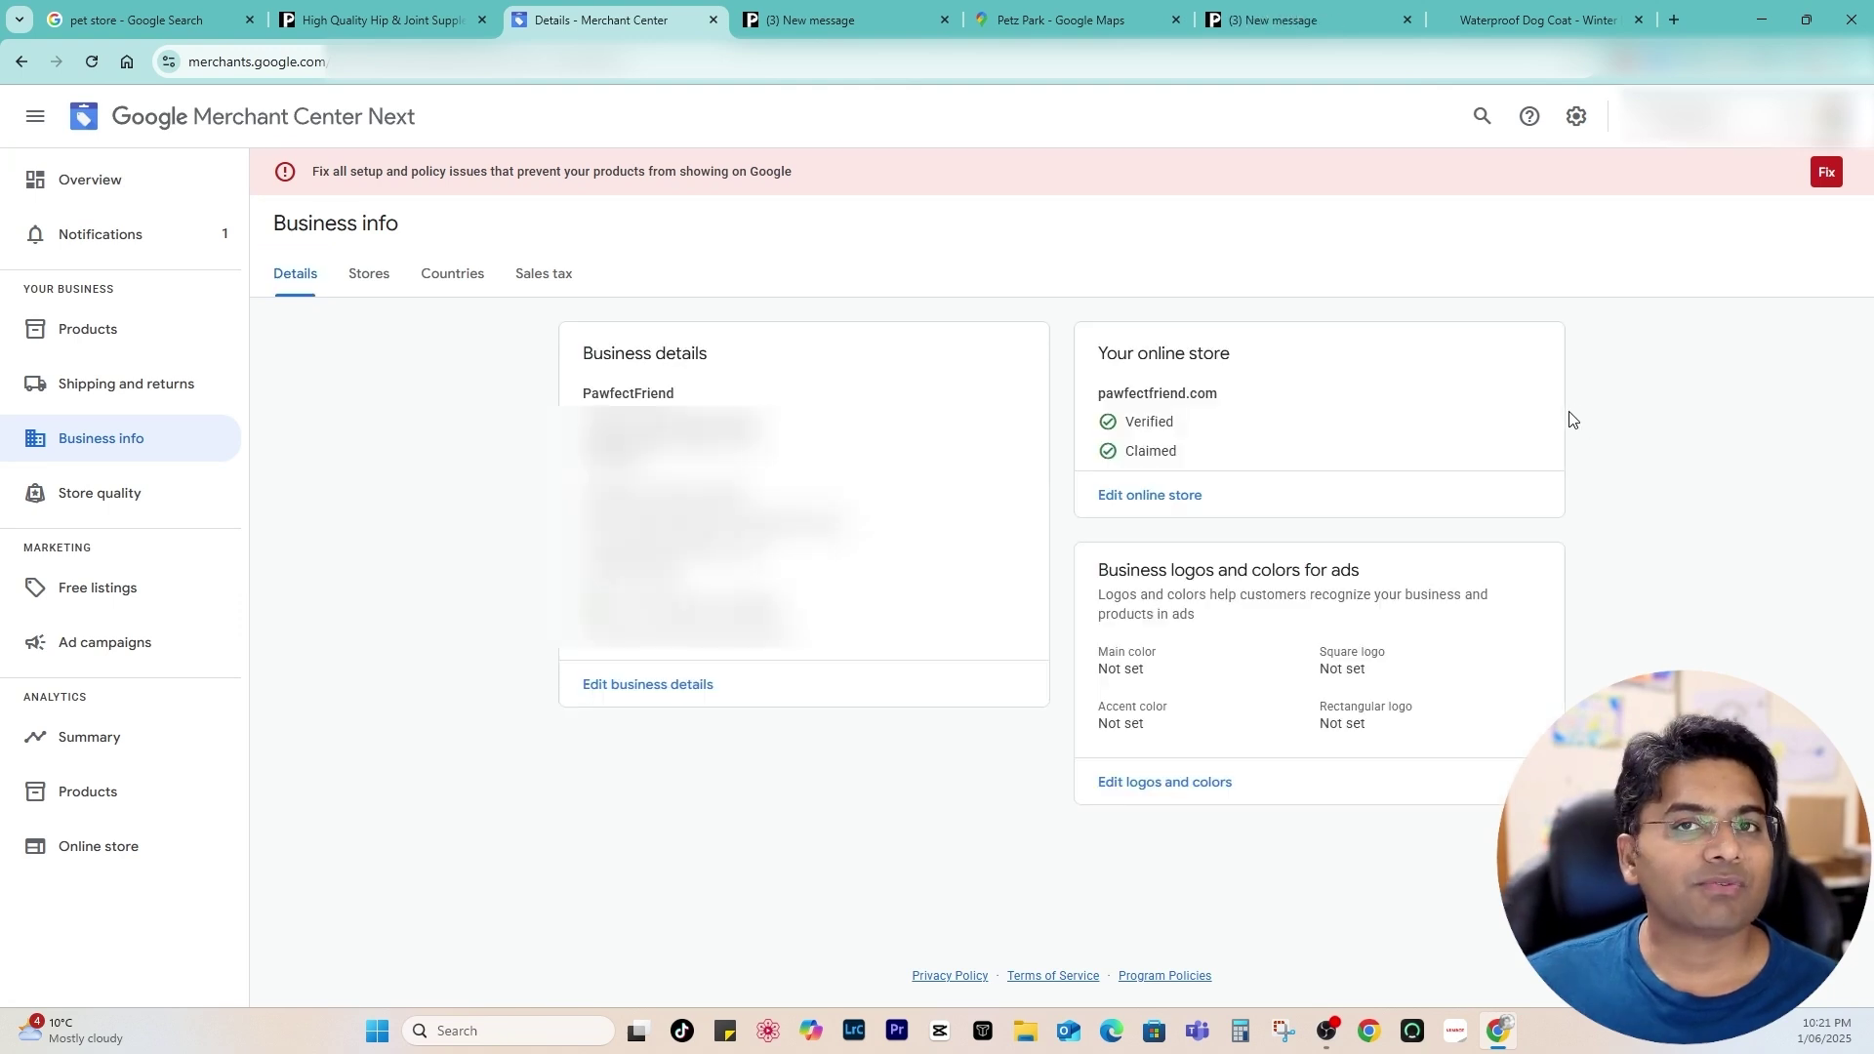
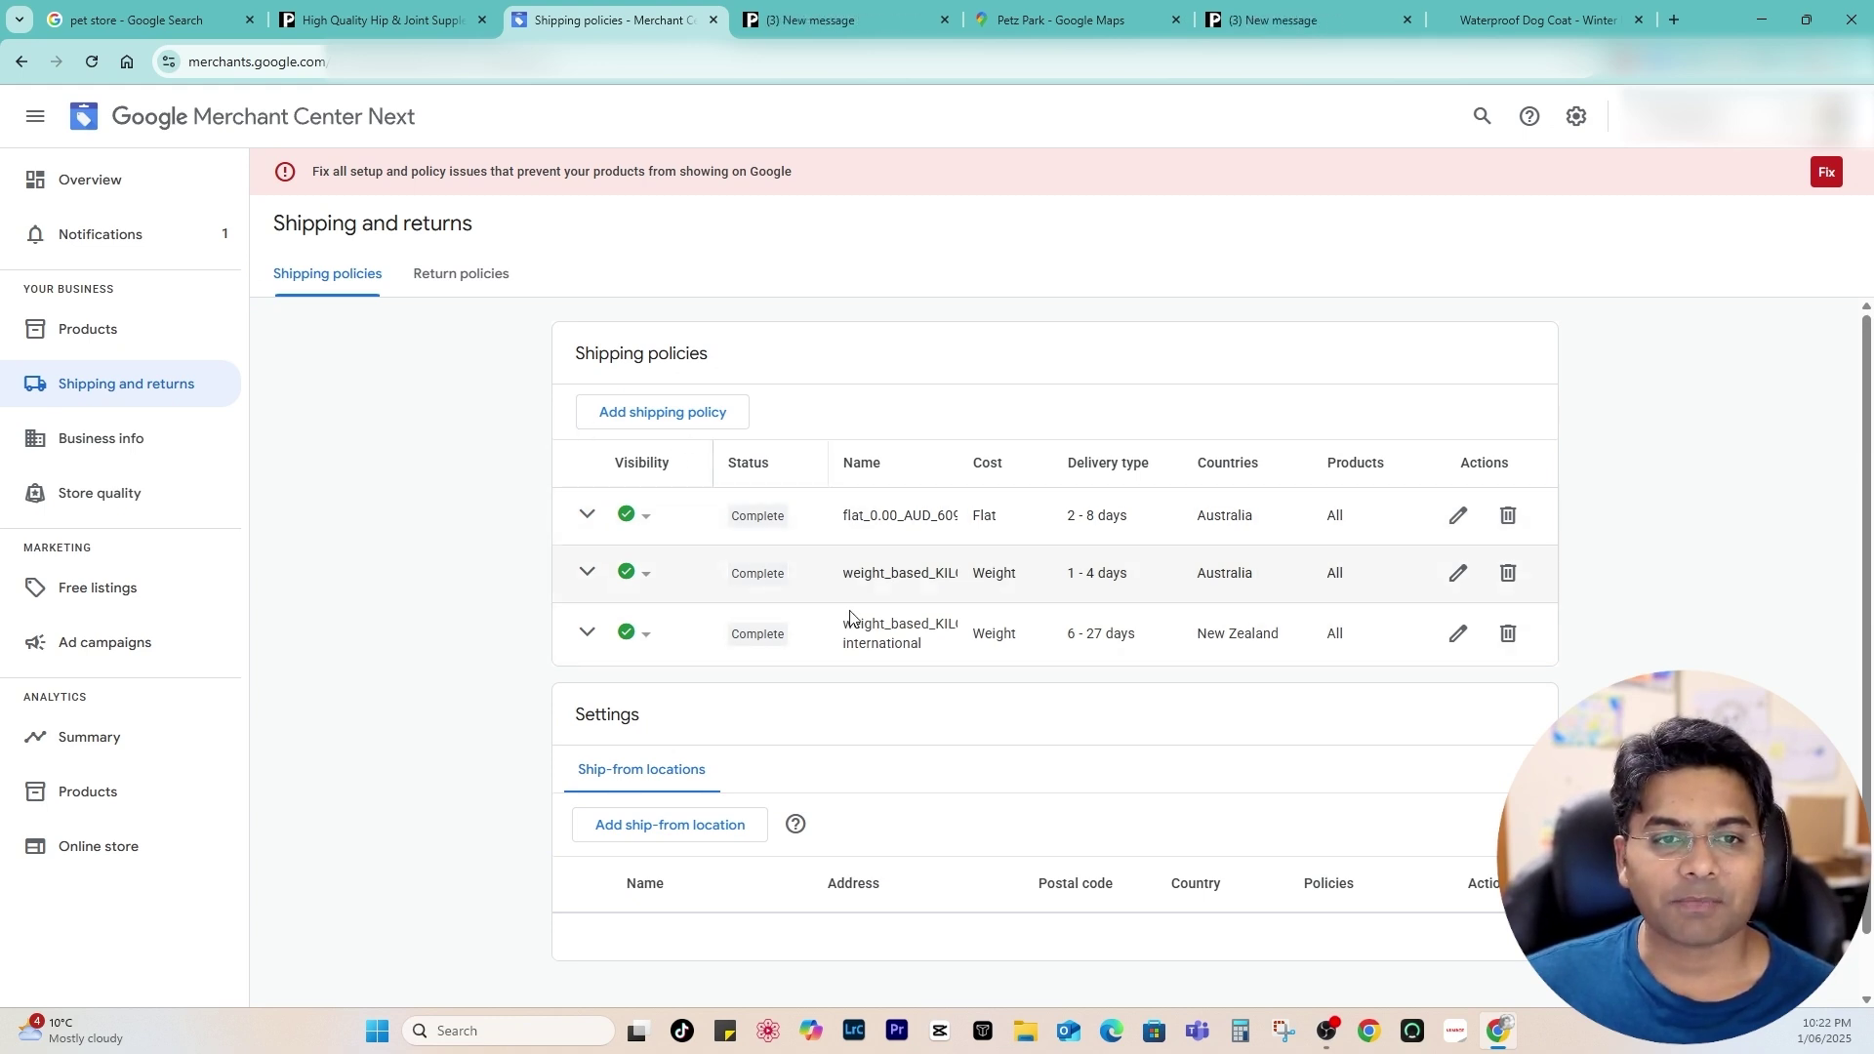
Review the listed shipping policies and the return policies for Australia and New Zealand
left_click_drag(845, 514, 898, 618)
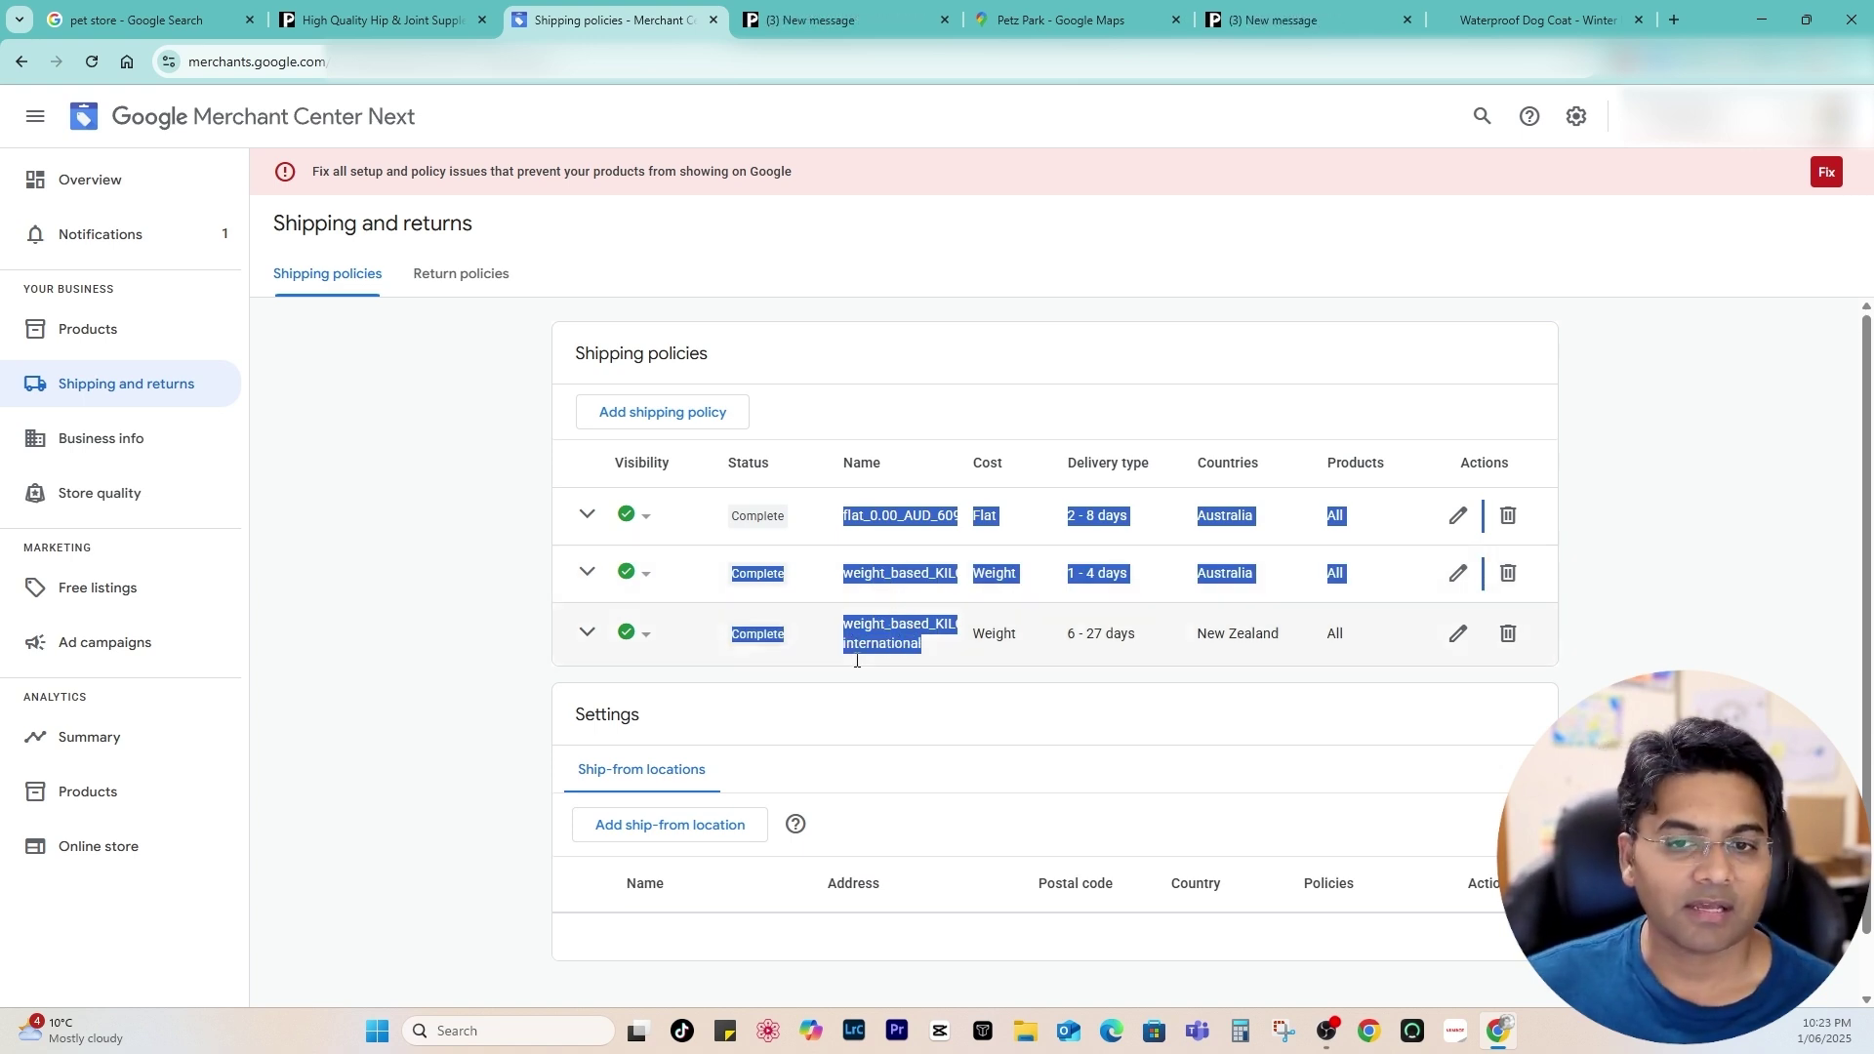
left_click(810, 652)
left_click(465, 280)
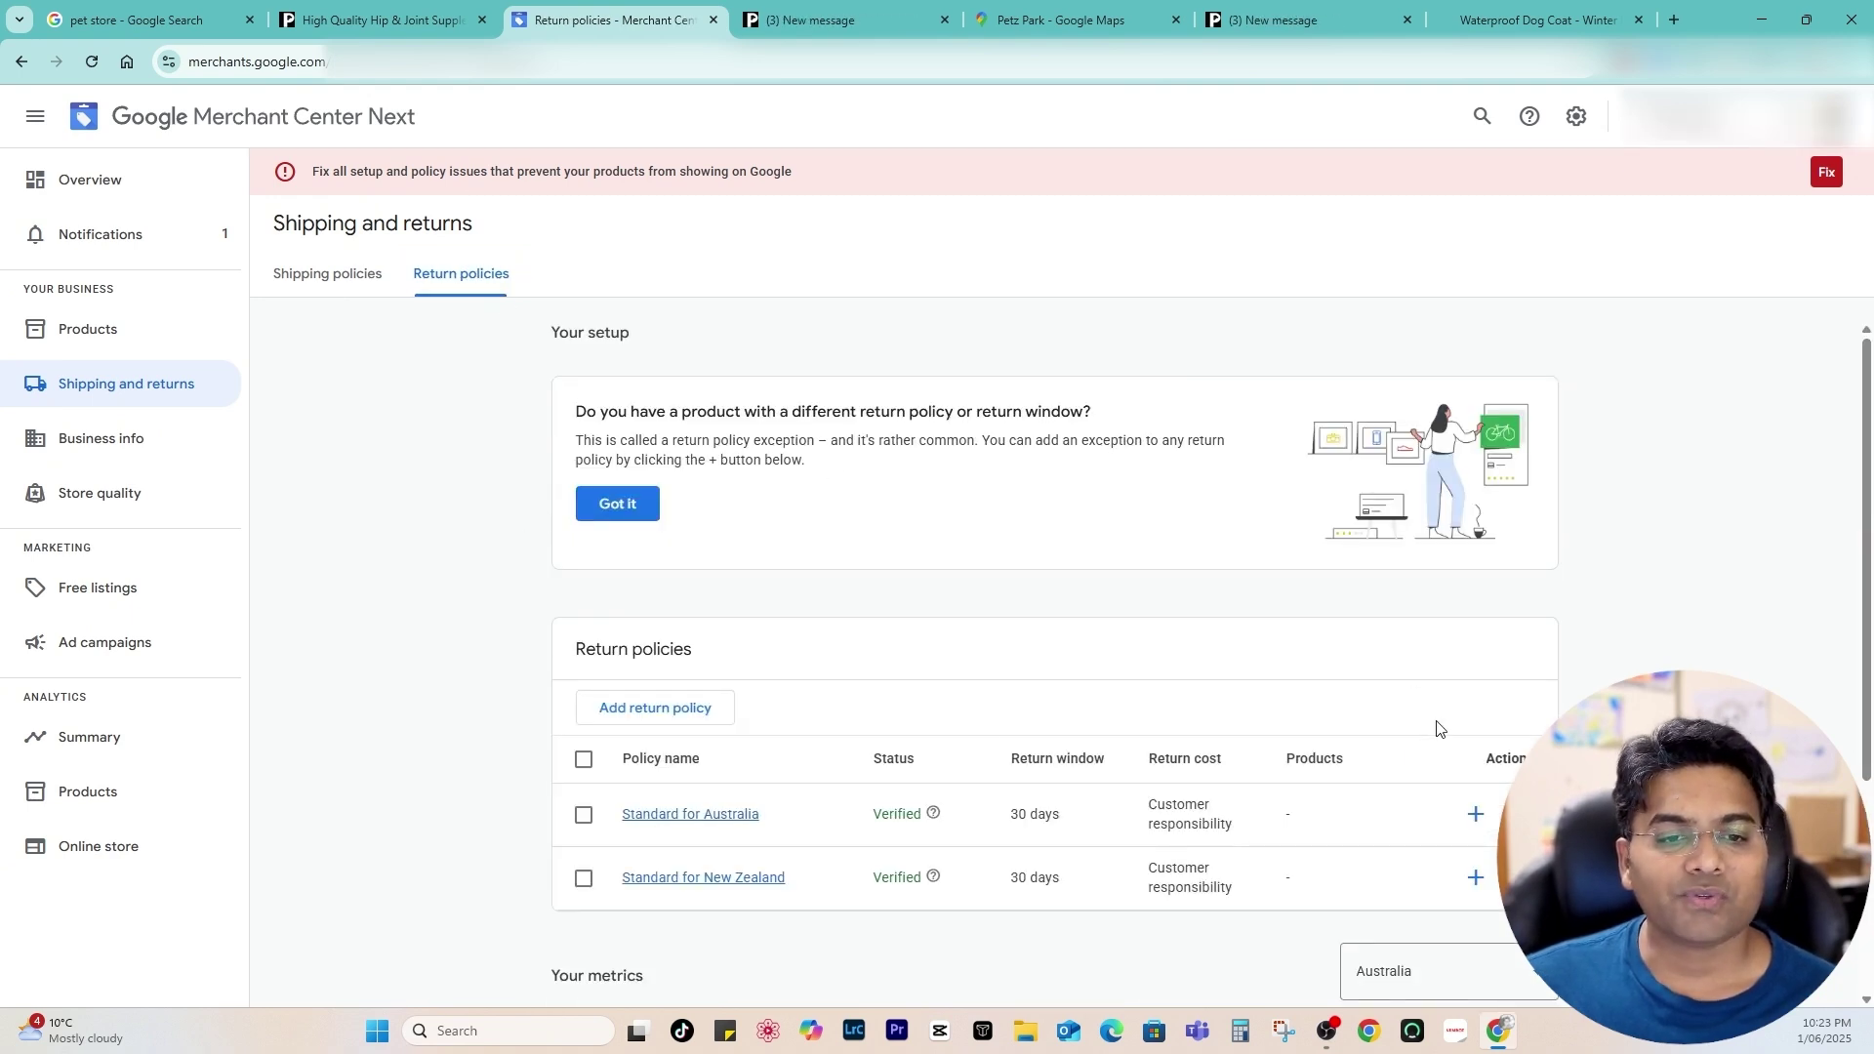
scroll(967, 657, "down", 3)
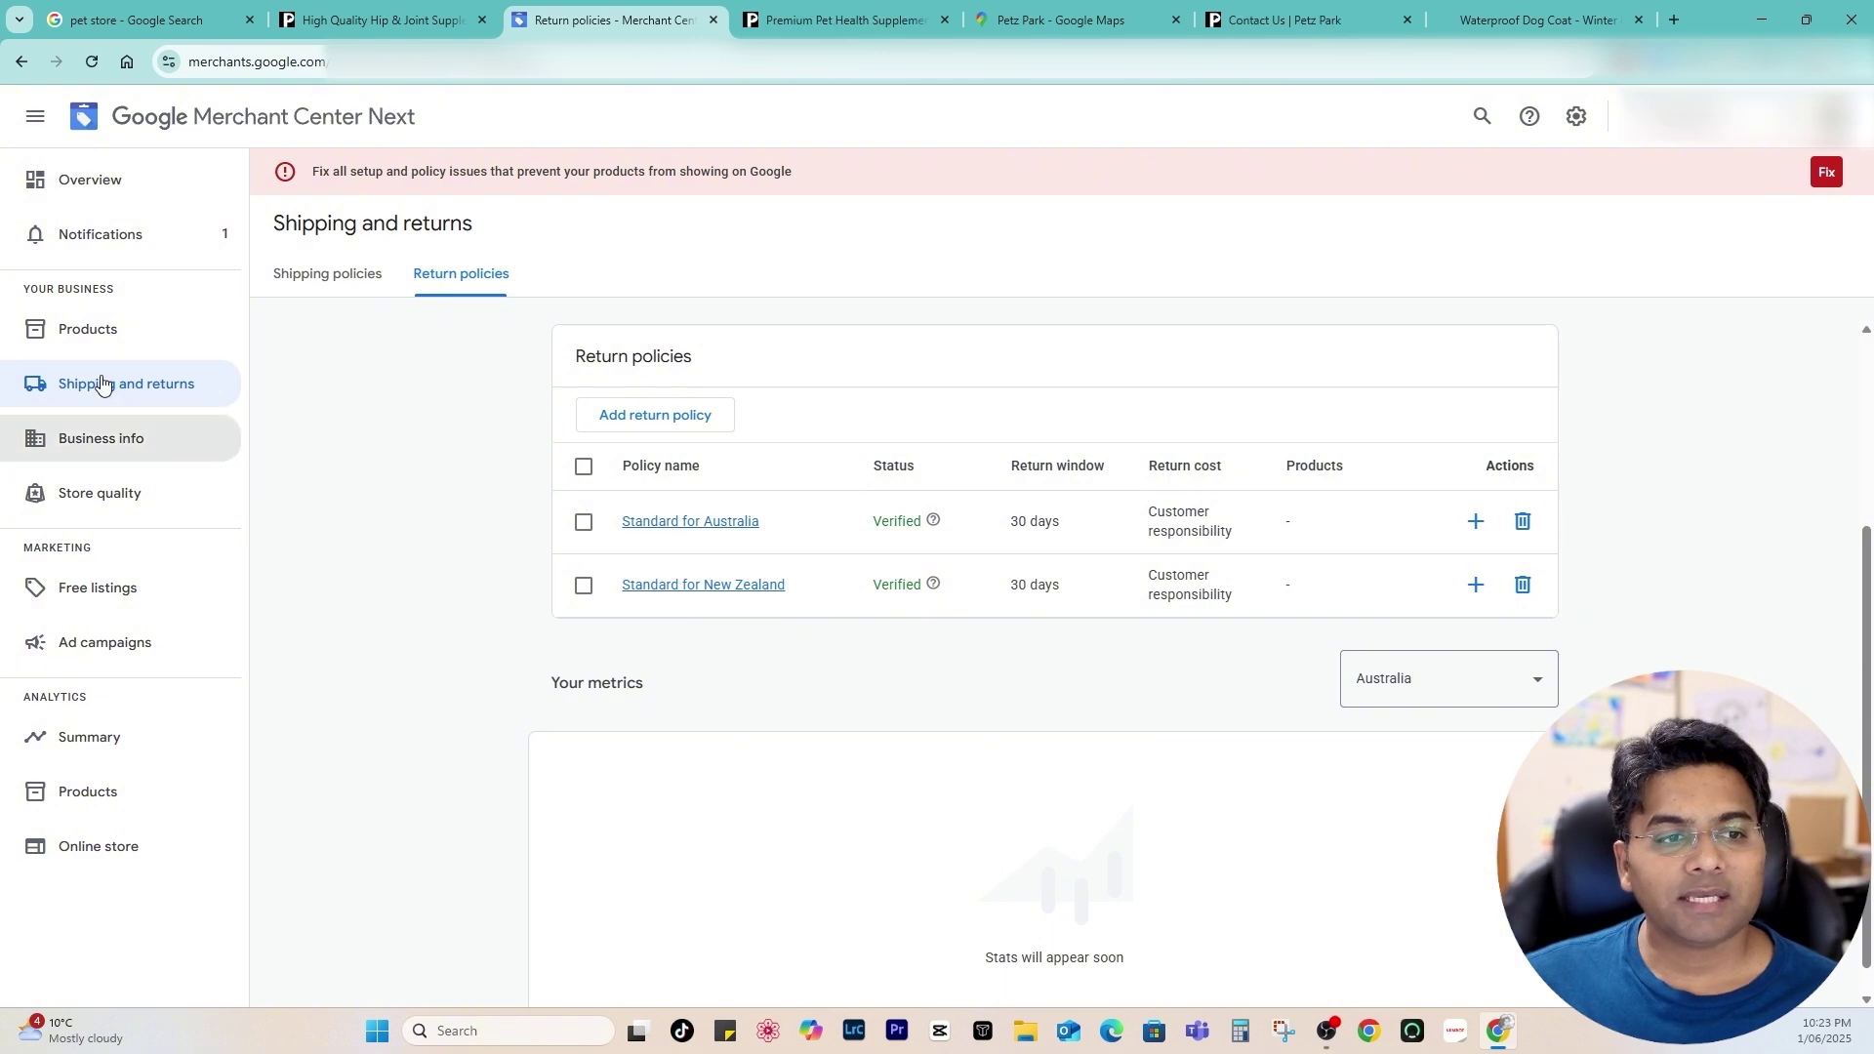
Open the store quality page and highlight the overall quality score heading for Australia
left_click(108, 502)
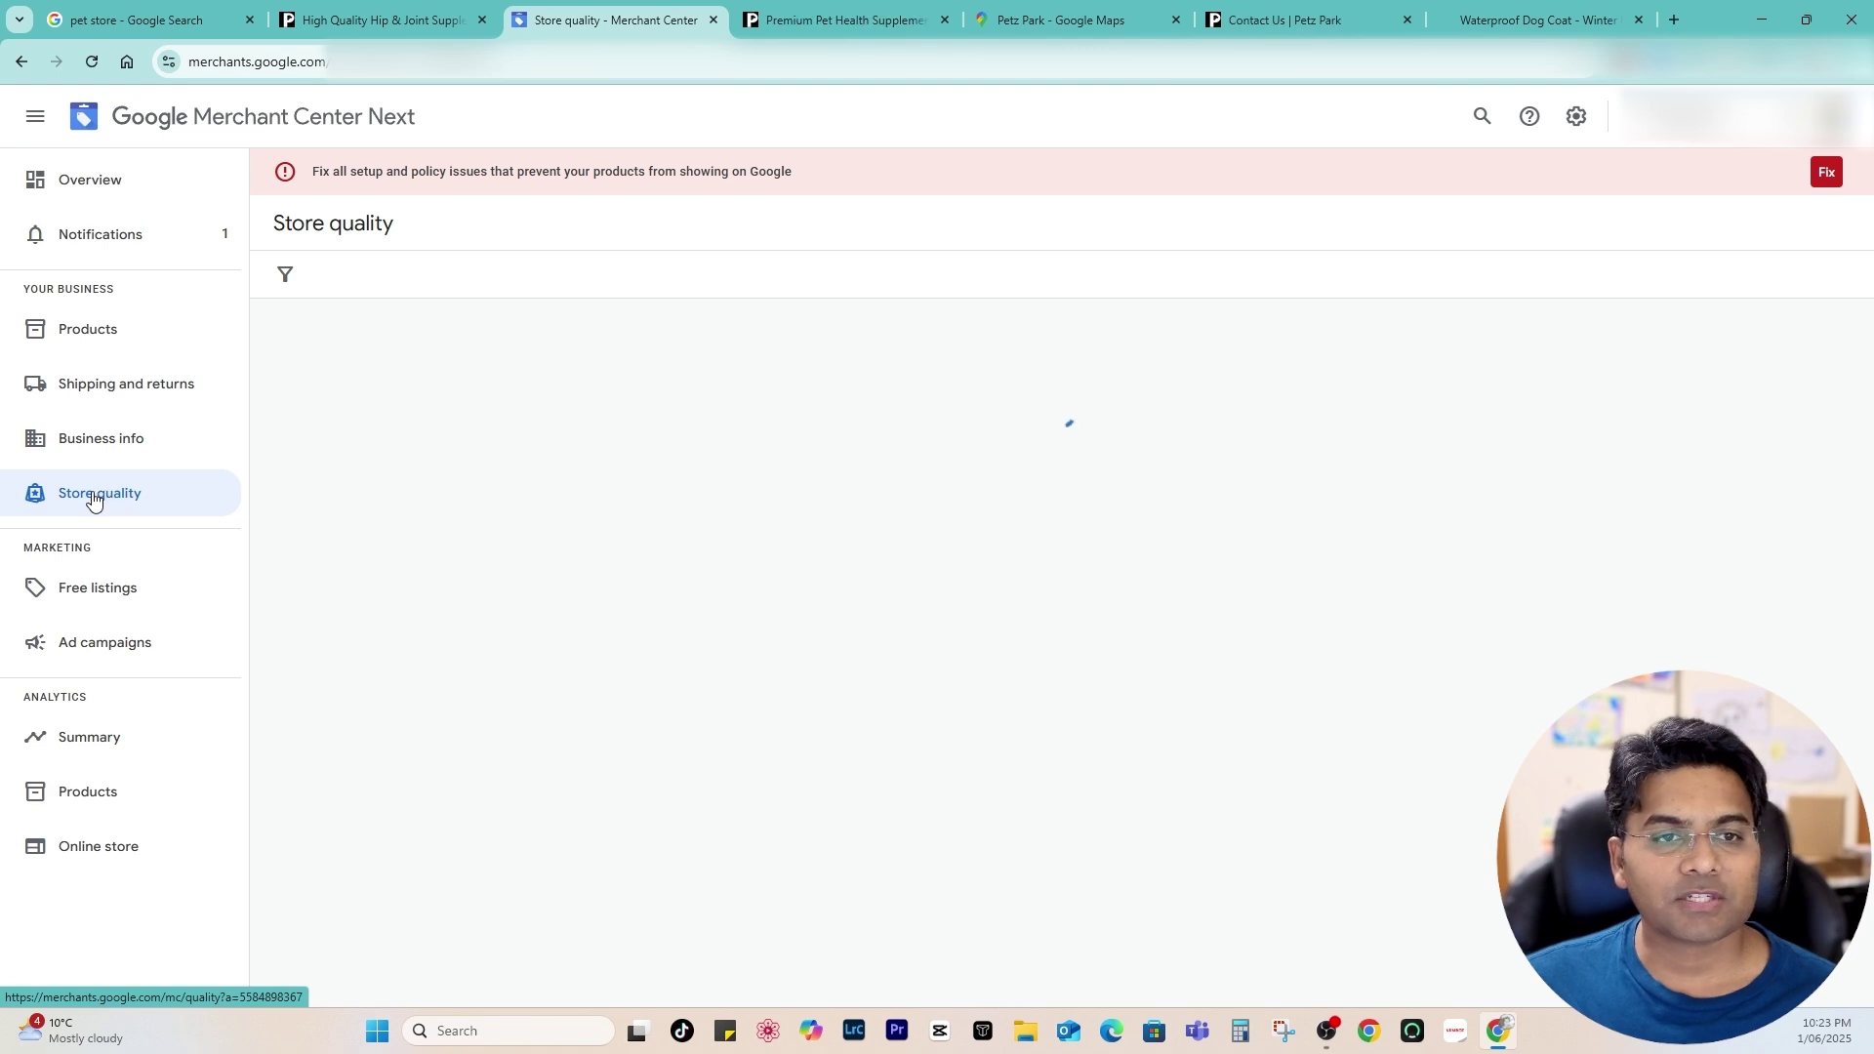
scroll(896, 453, "down", 1)
scroll(669, 436, "up", 1)
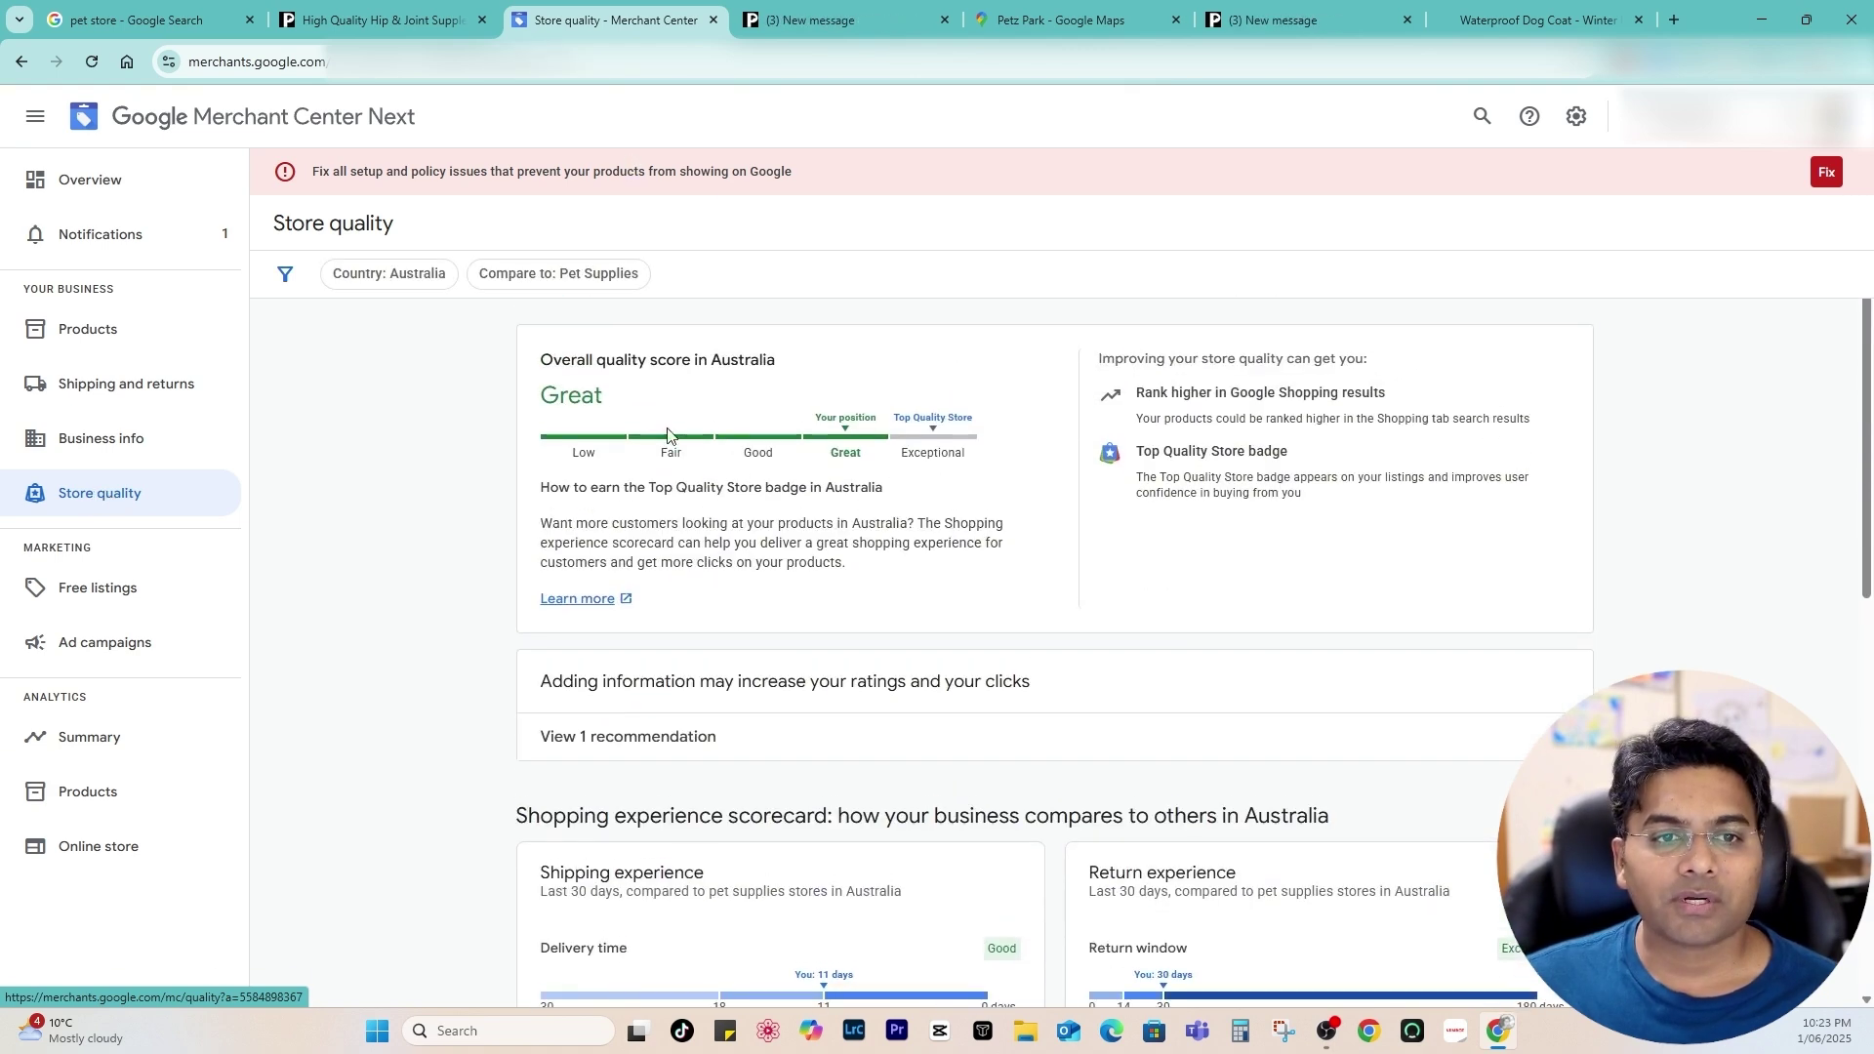
left_click_drag(561, 362, 804, 368)
left_click(782, 391)
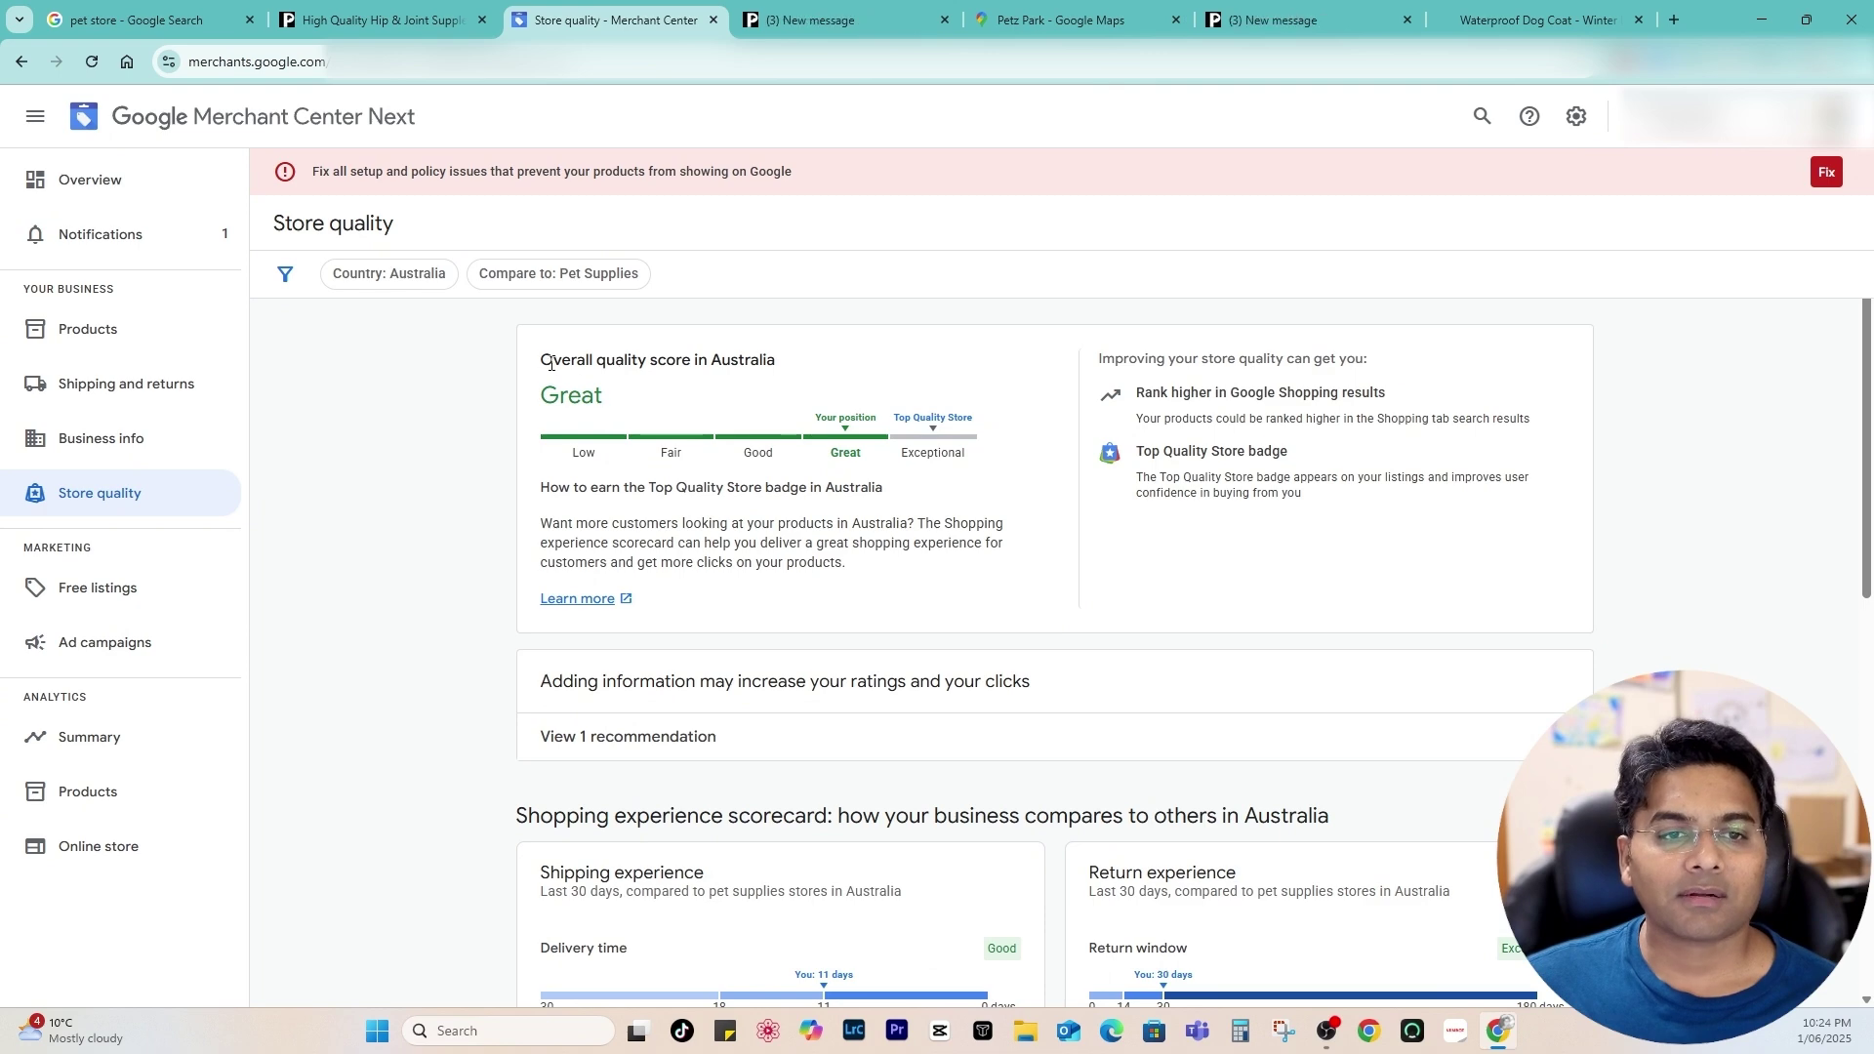
left_click_drag(543, 360, 791, 366)
Look through the shopping experience scorecard and highlight the Shipping experience section's heading
scroll(1039, 535, "down", 4)
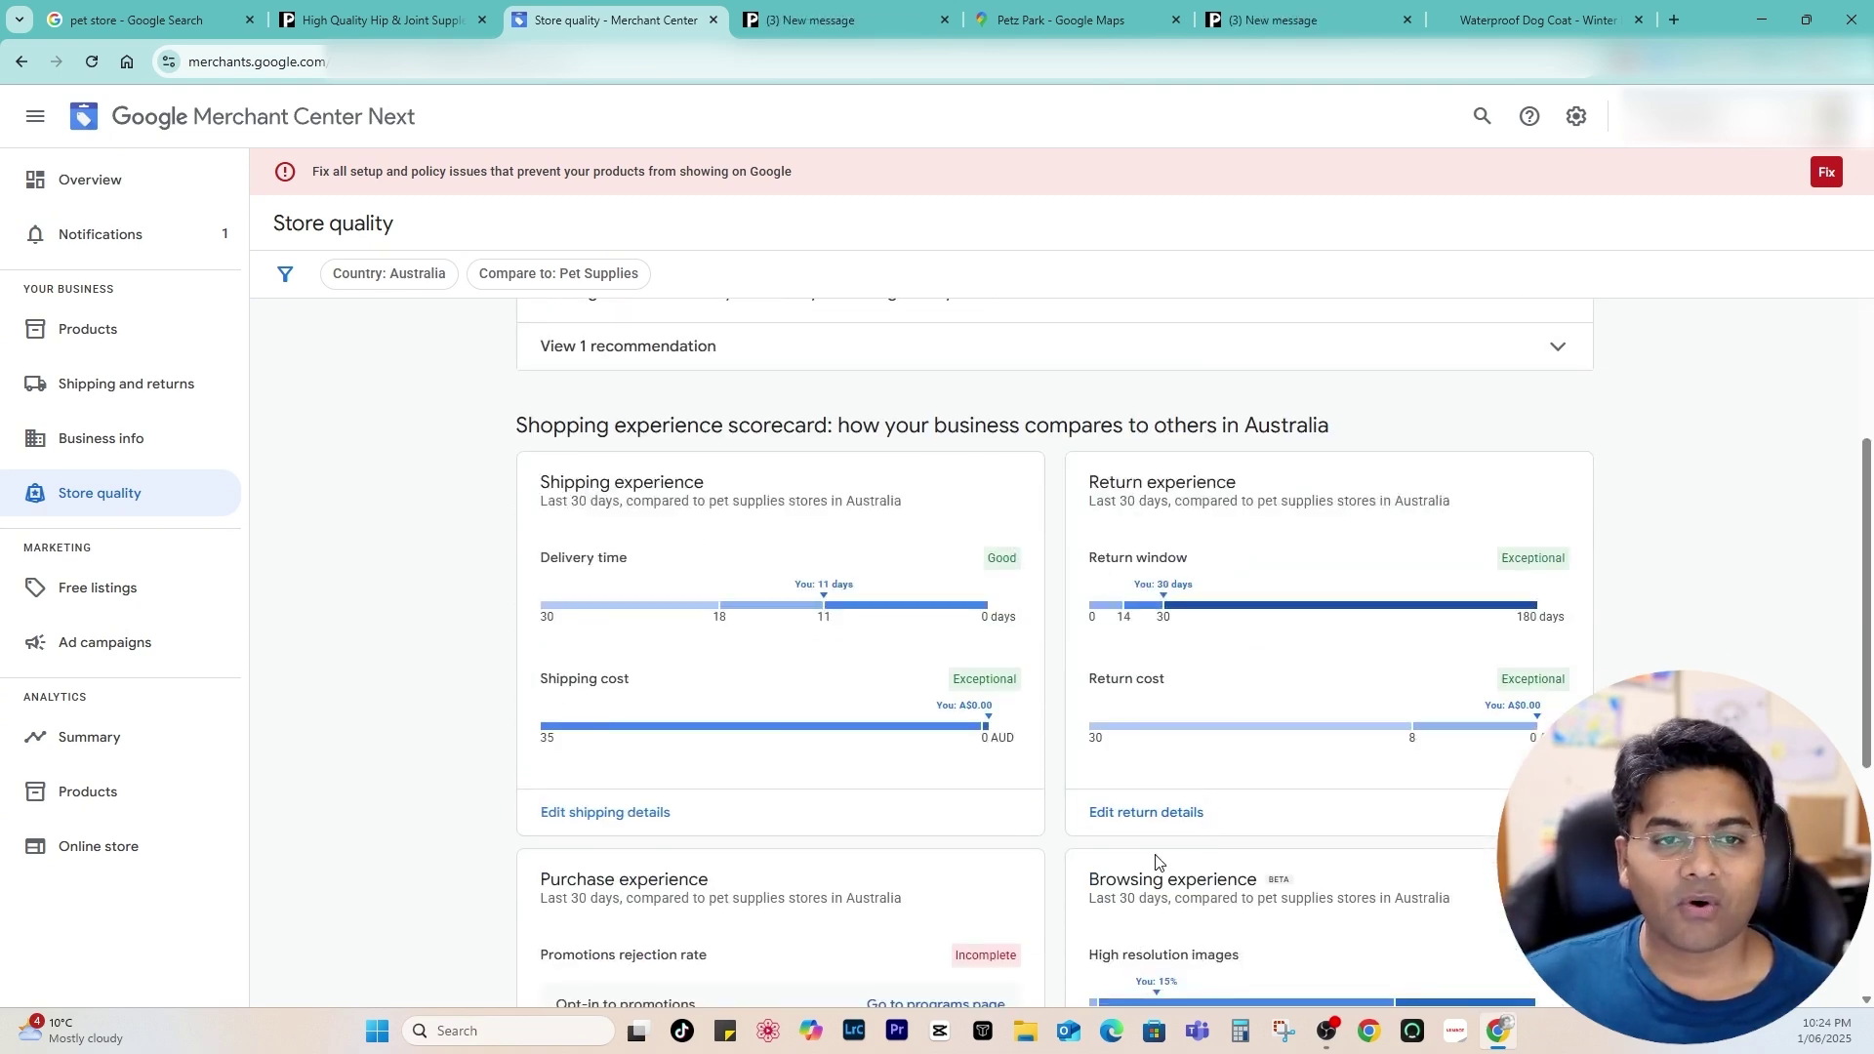
scroll(732, 374, "down", 4)
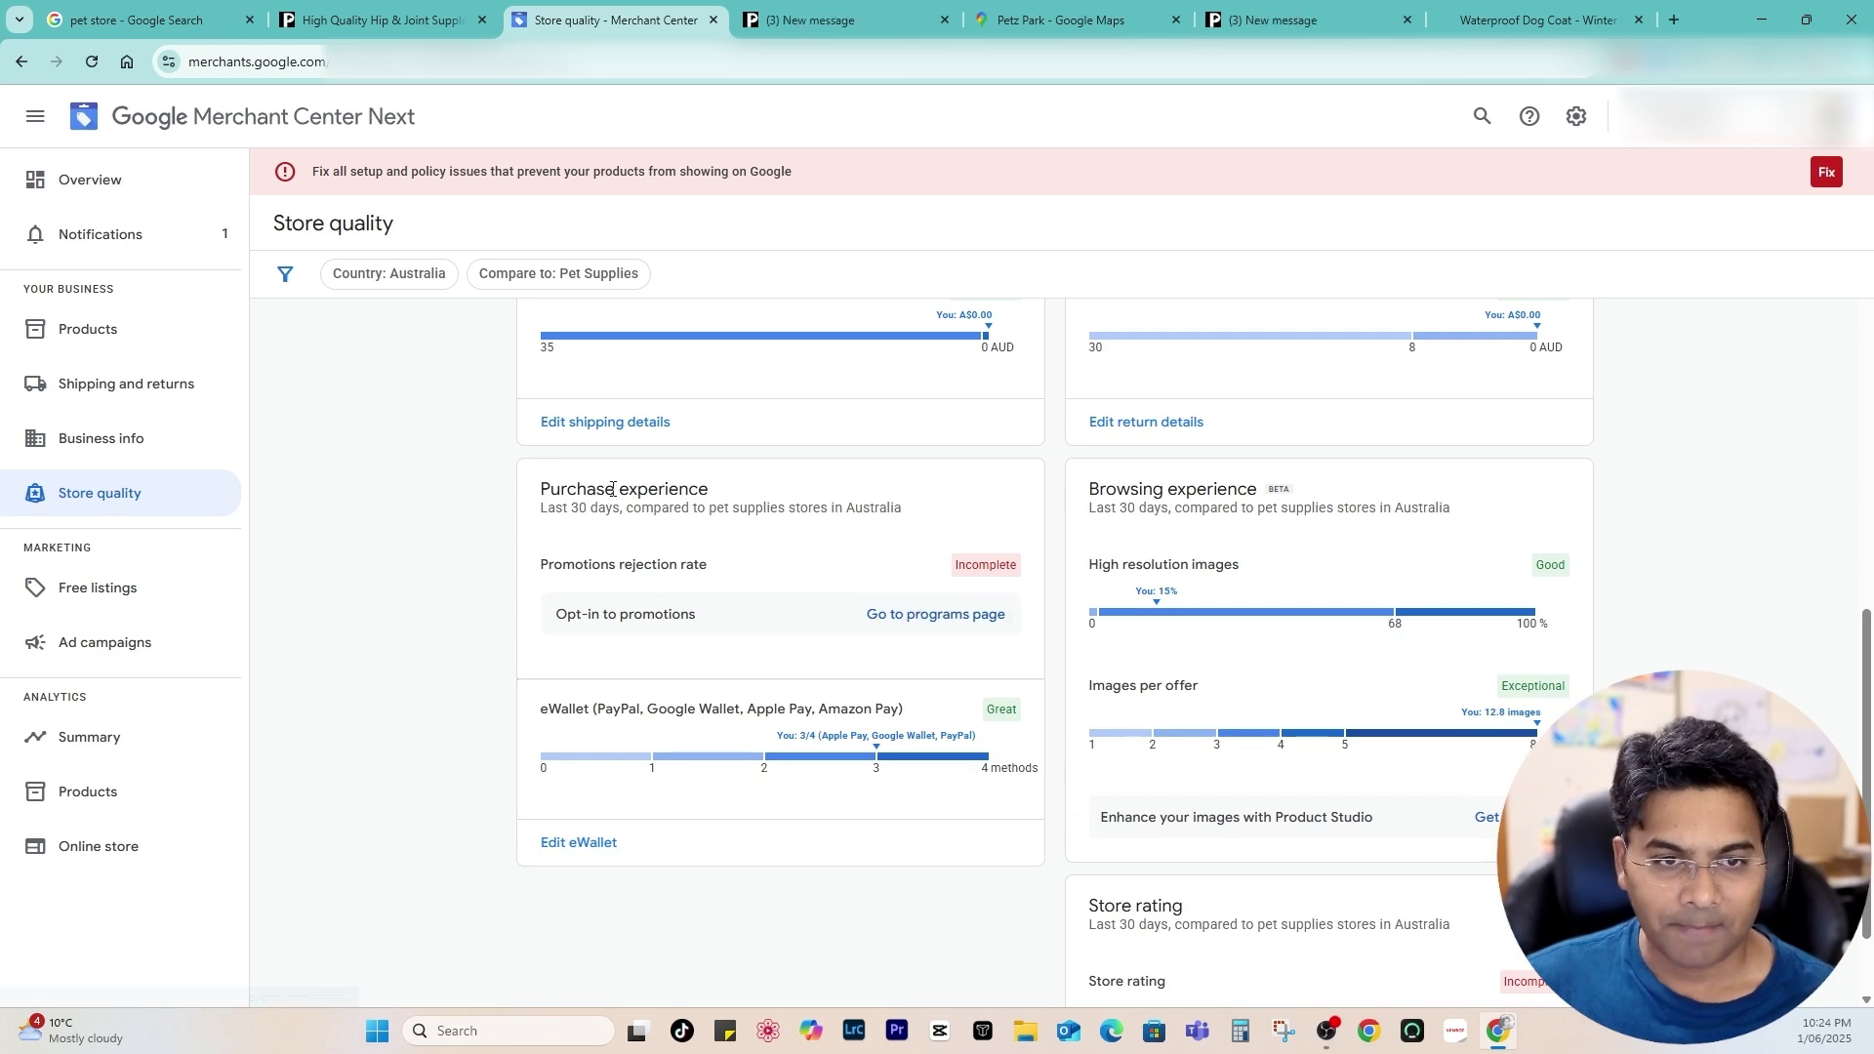
scroll(1260, 414, "up", 3)
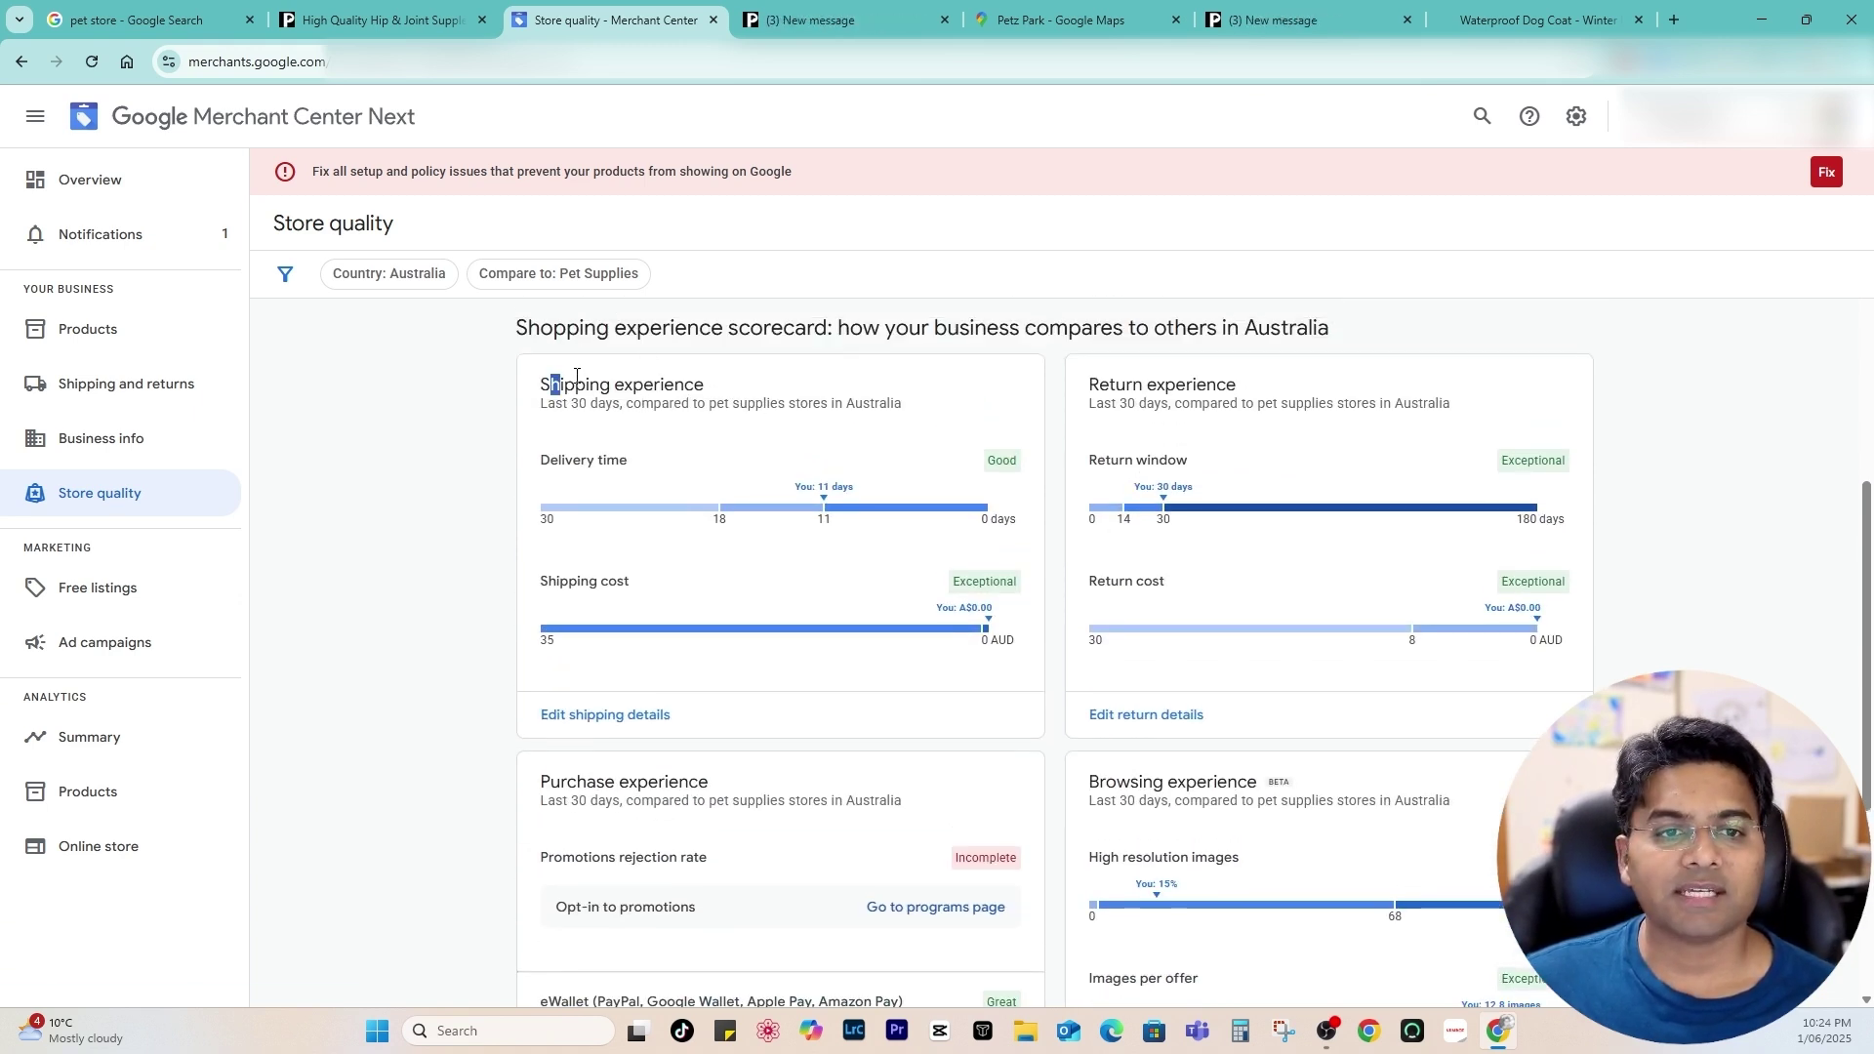
left_click_drag(576, 376, 902, 404)
Highlight the eWallet payment methods entry under Purchase experience, and review the Browsing experience and Store rating sections
scroll(928, 586, "down", 4)
left_click_drag(542, 611, 905, 611)
left_click(929, 661)
scroll(929, 661, "up", 1)
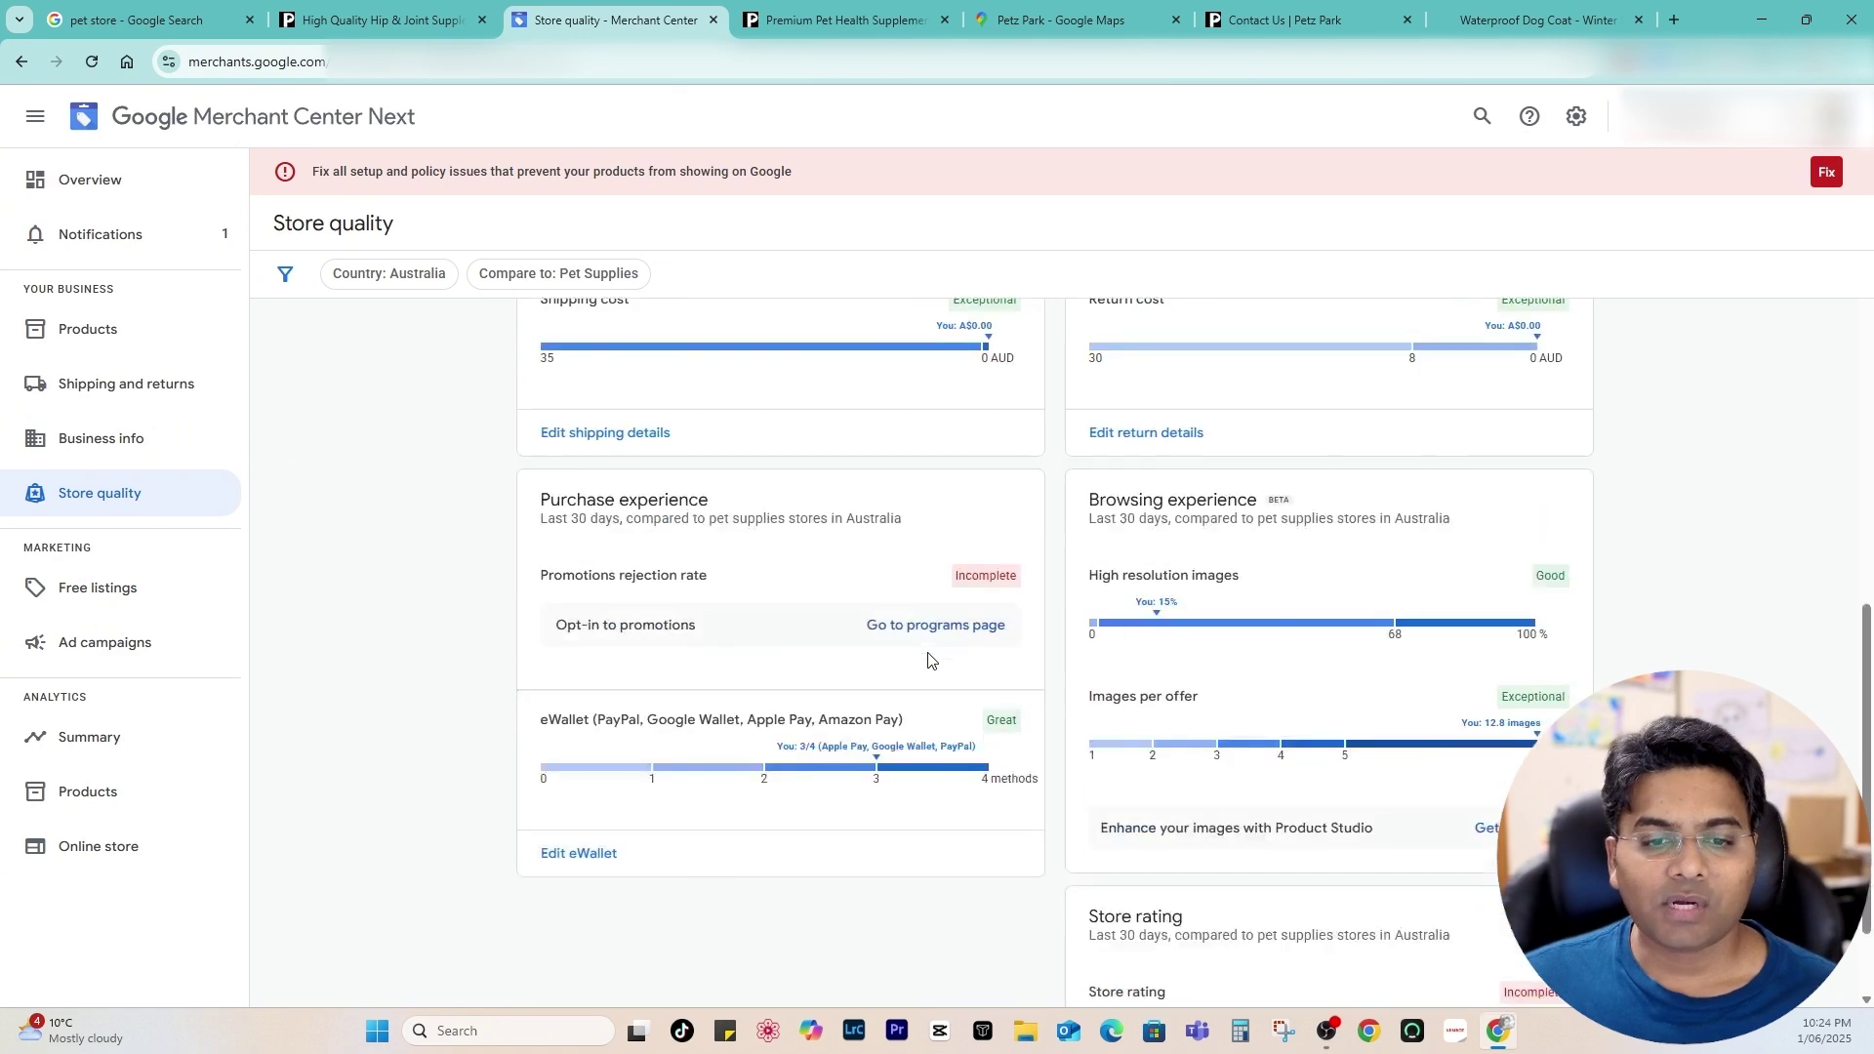
scroll(929, 661, "down", 1)
left_click_drag(538, 613, 922, 619)
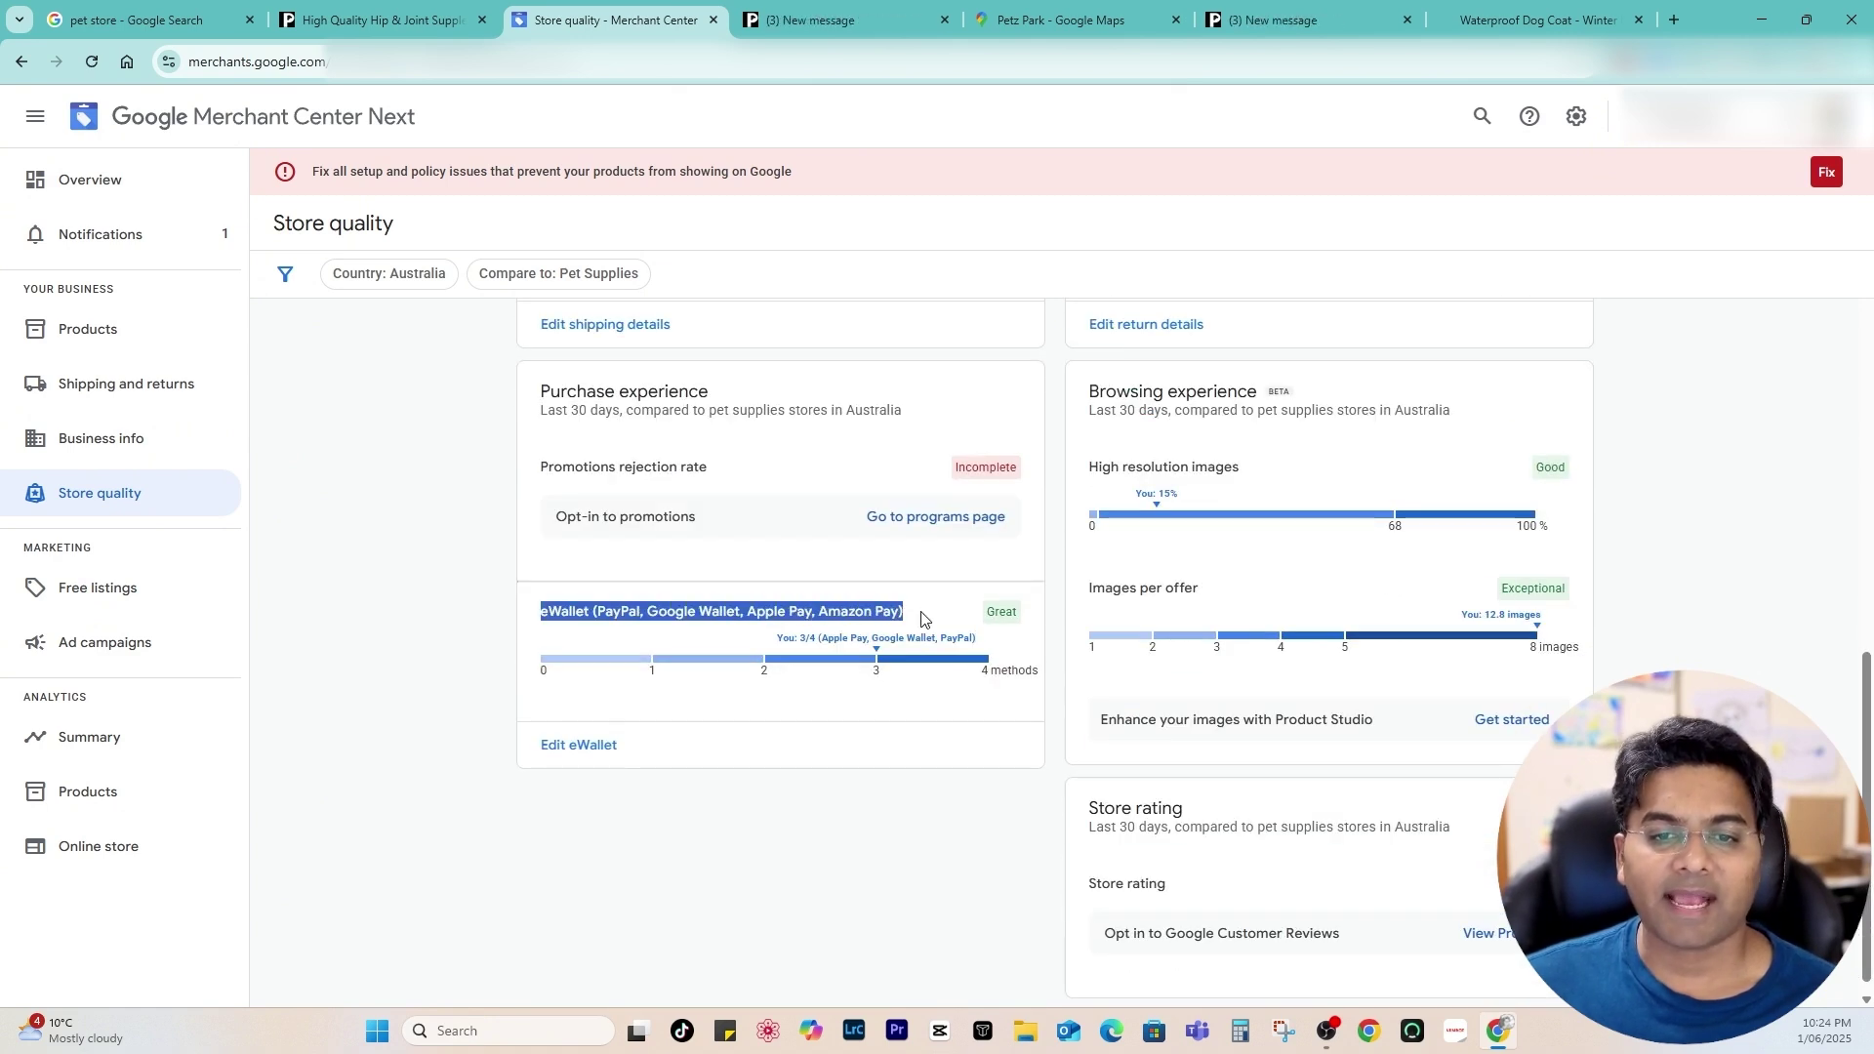
left_click(1262, 649)
scroll(1262, 650, "down", 1)
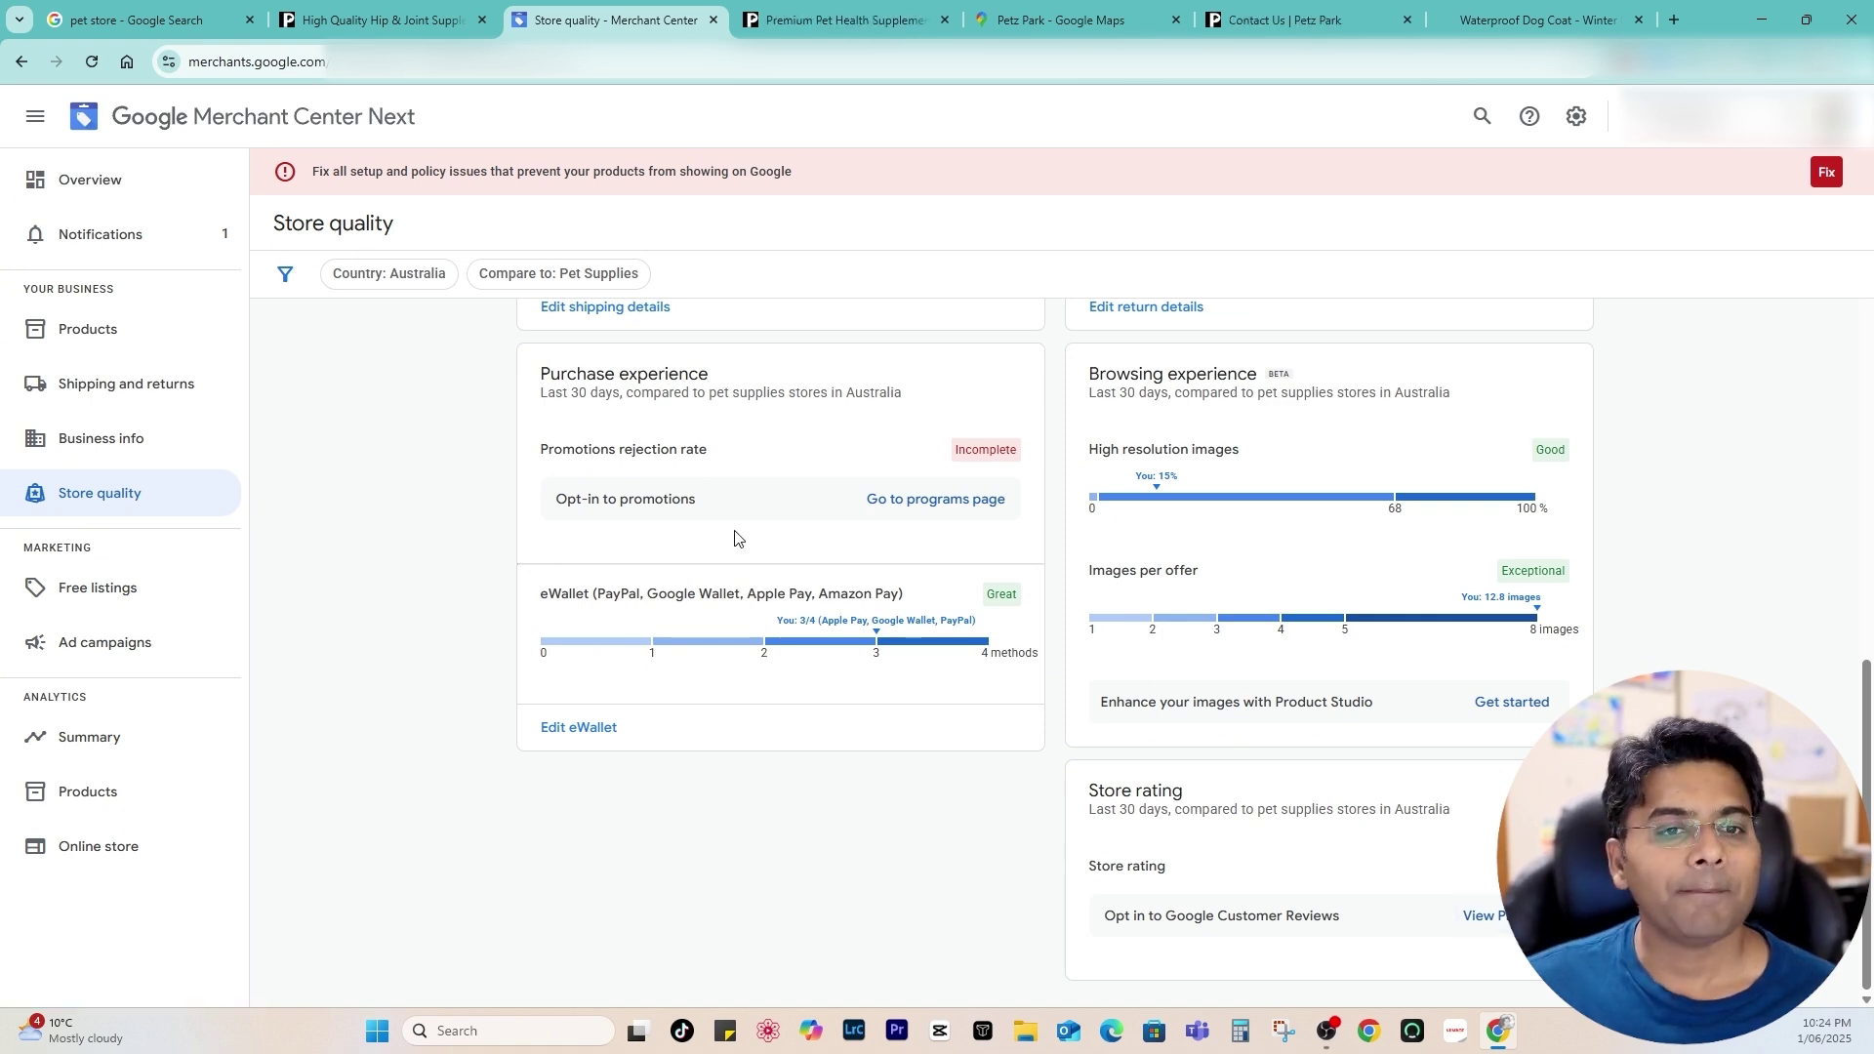
Highlight the Opt-in to promotions and Promotions rejection rate entries in the Purchase experience section
scroll(737, 537, "up", 1)
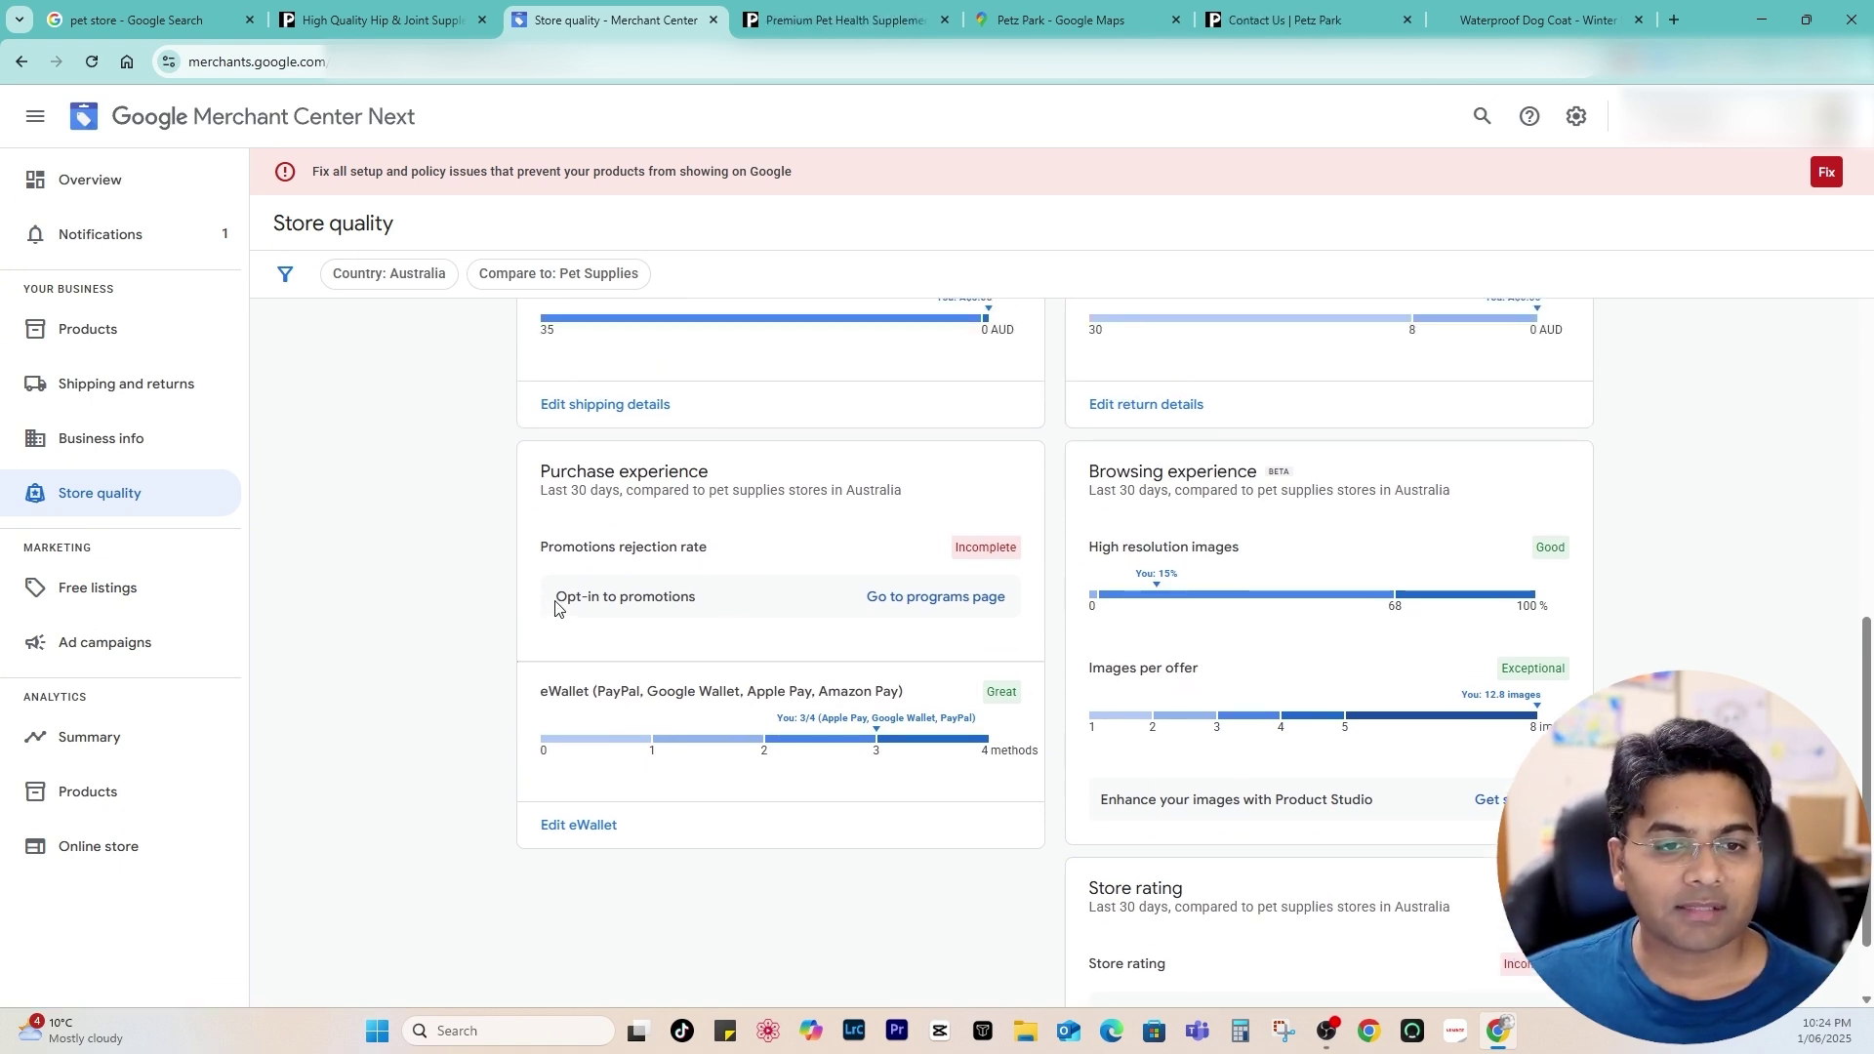
left_click_drag(551, 600, 695, 599)
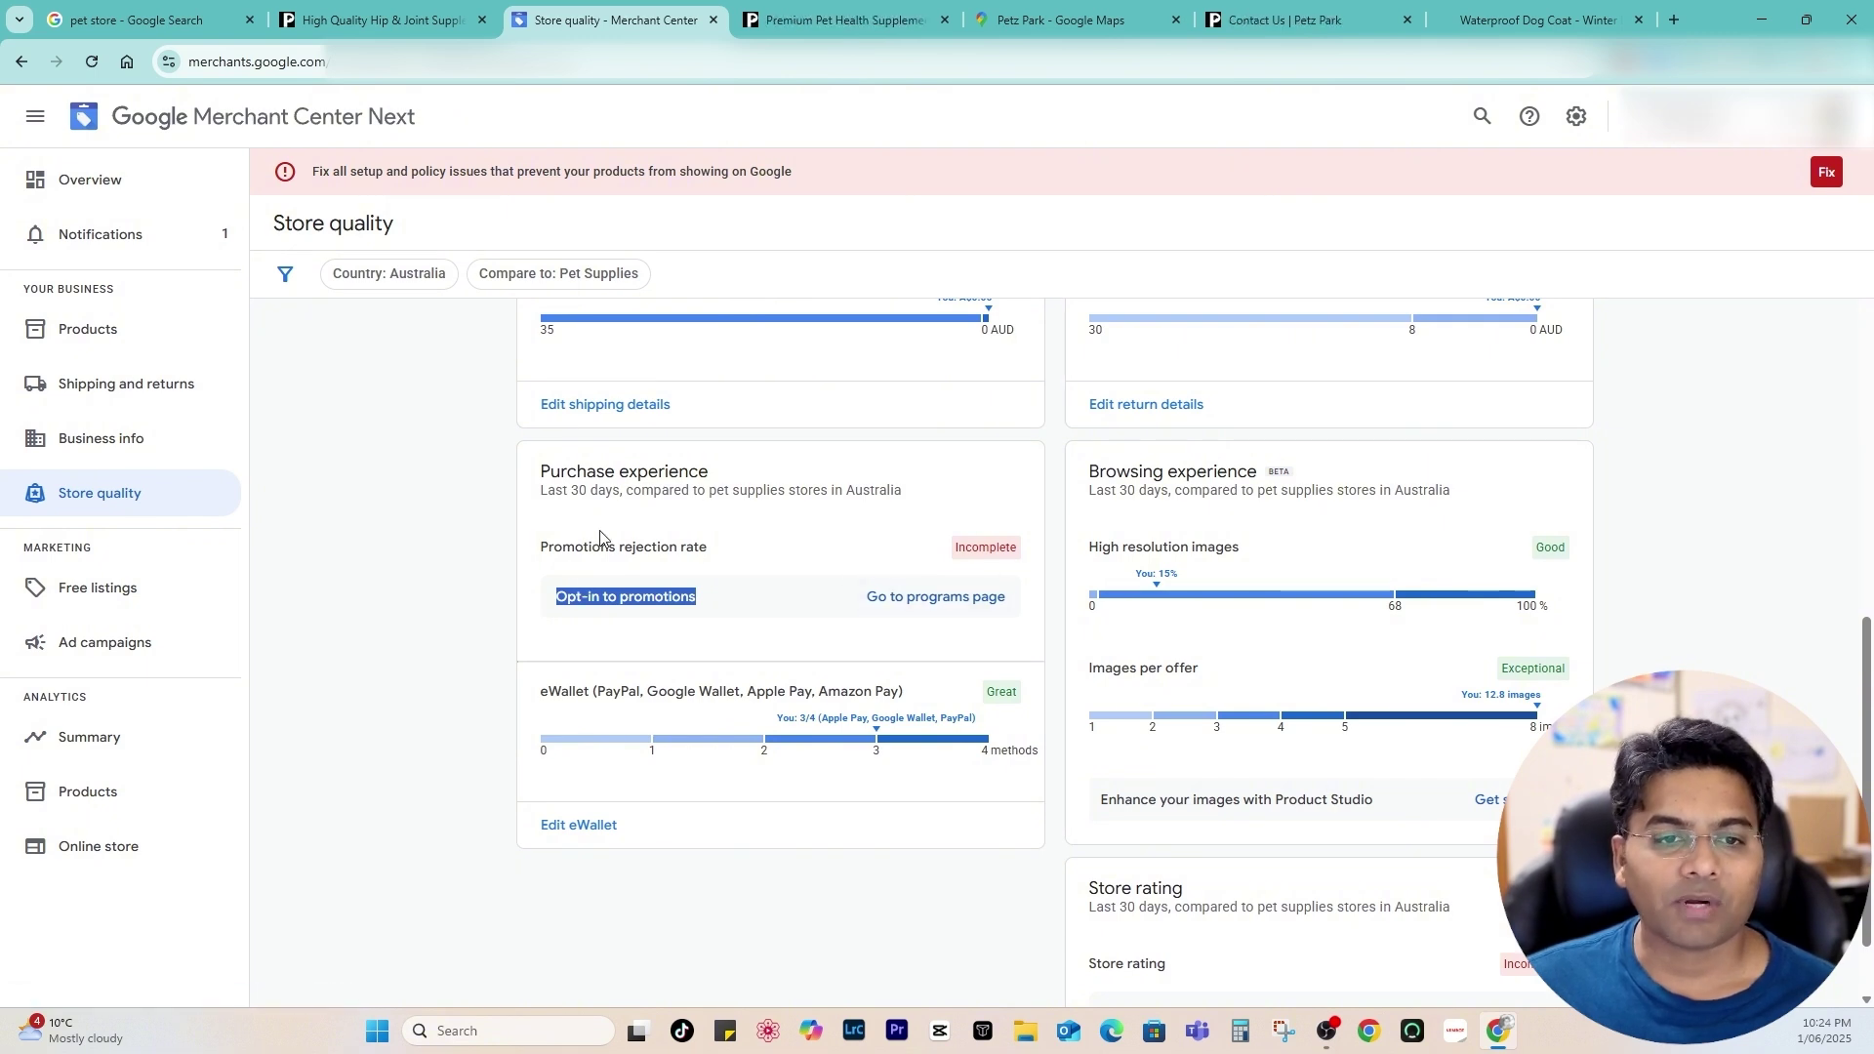
left_click_drag(721, 563, 494, 538)
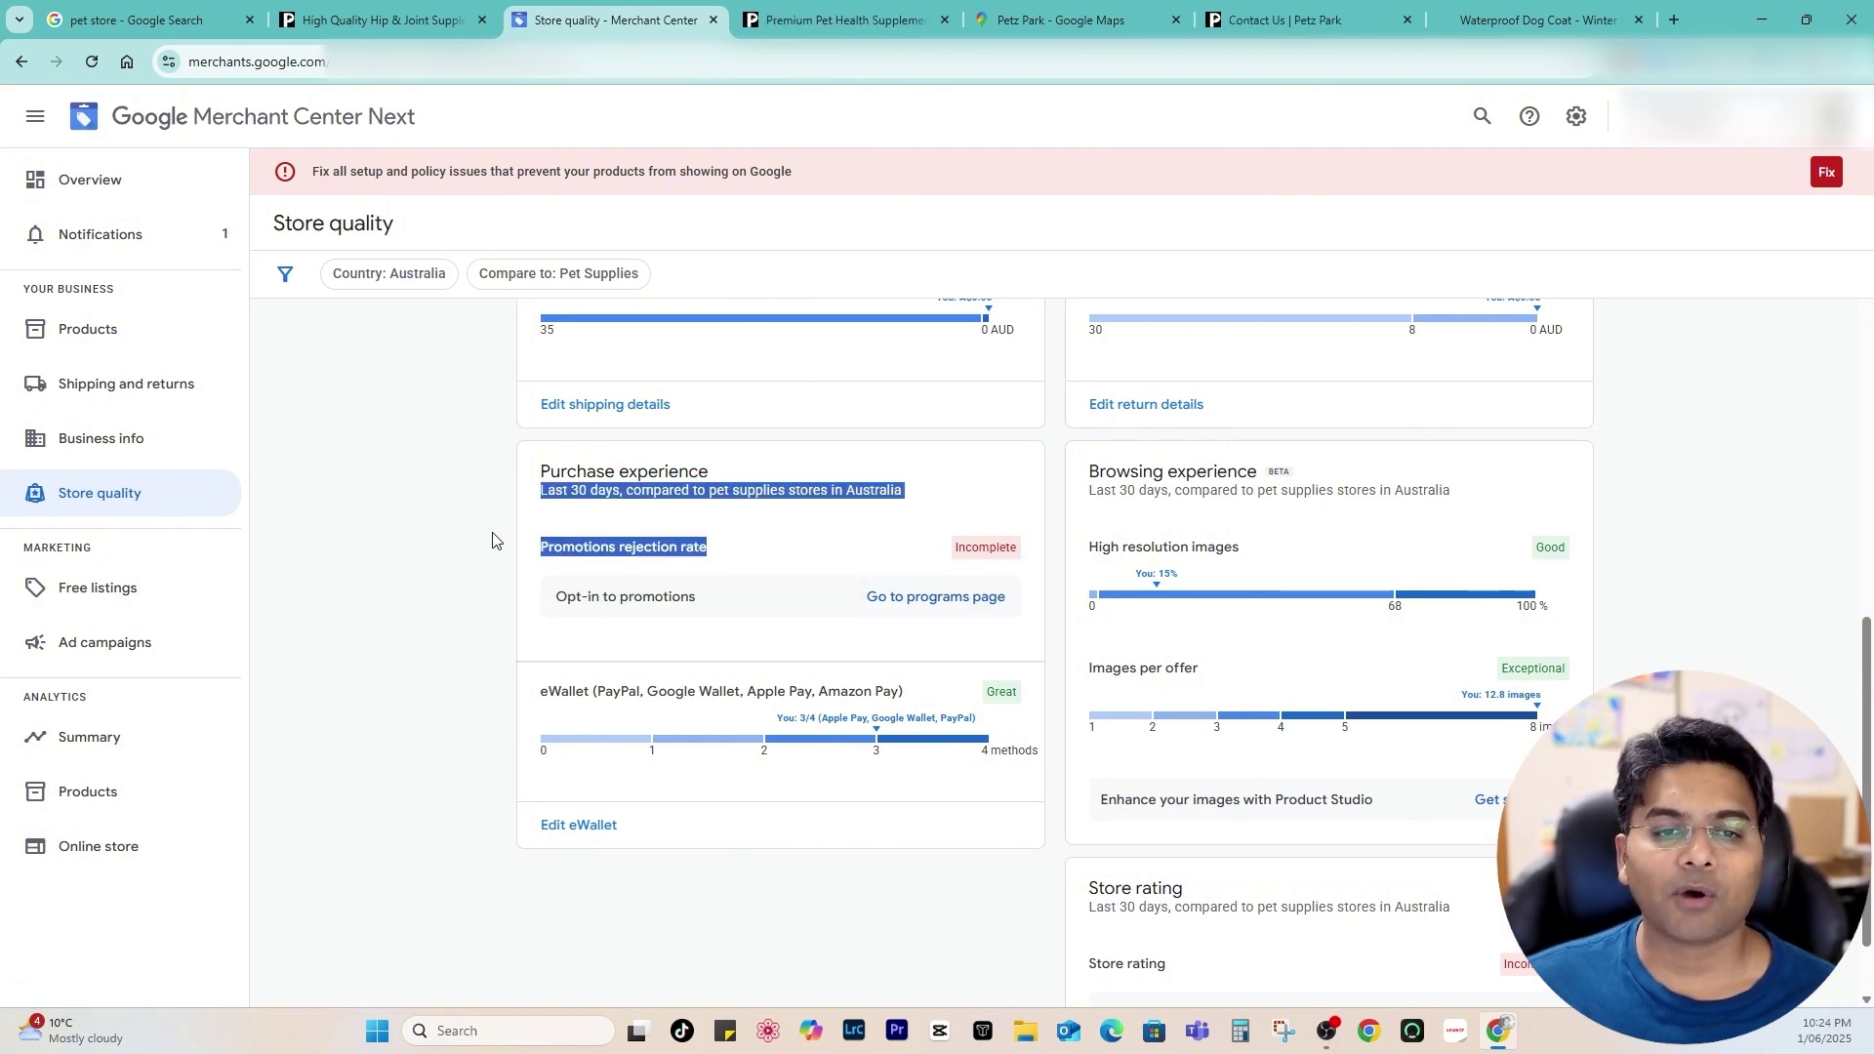
left_click(444, 332)
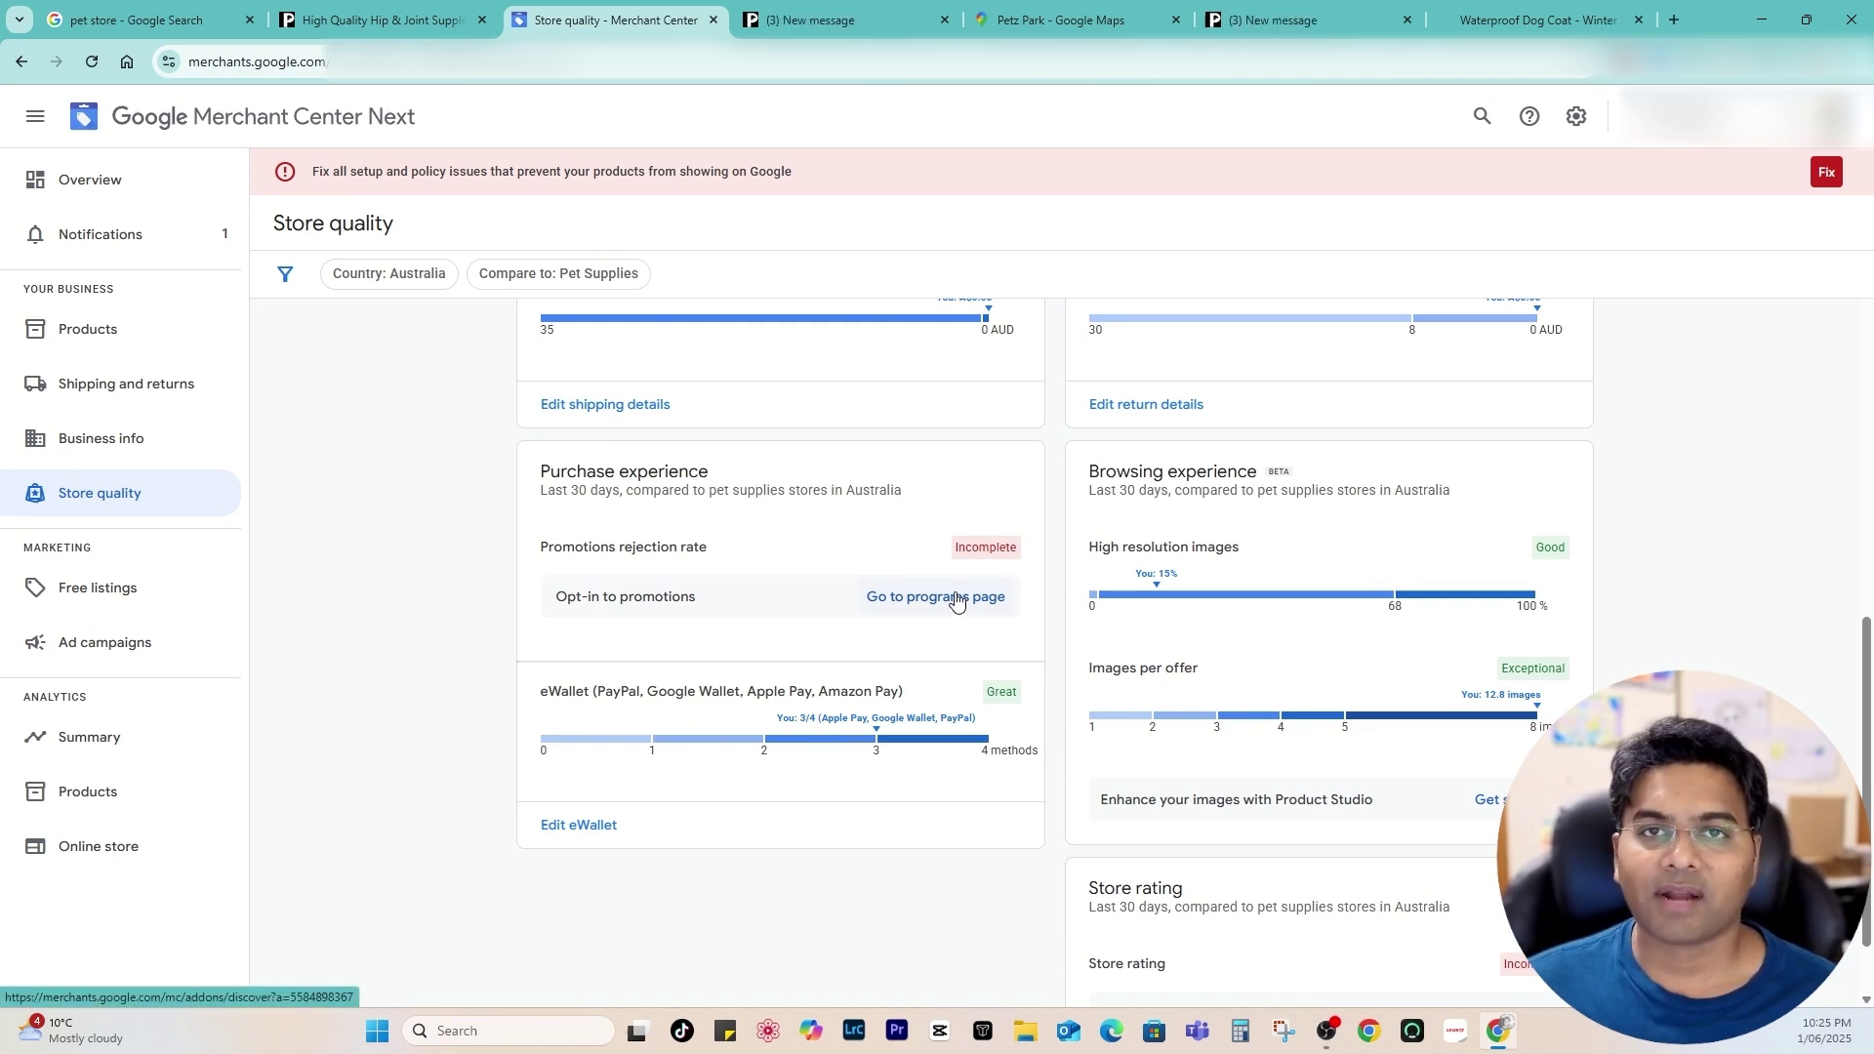
Open the general account options and review the language, time zone, comparison shopping, advanced account and data sharing settings
scroll(951, 610, "up", 15)
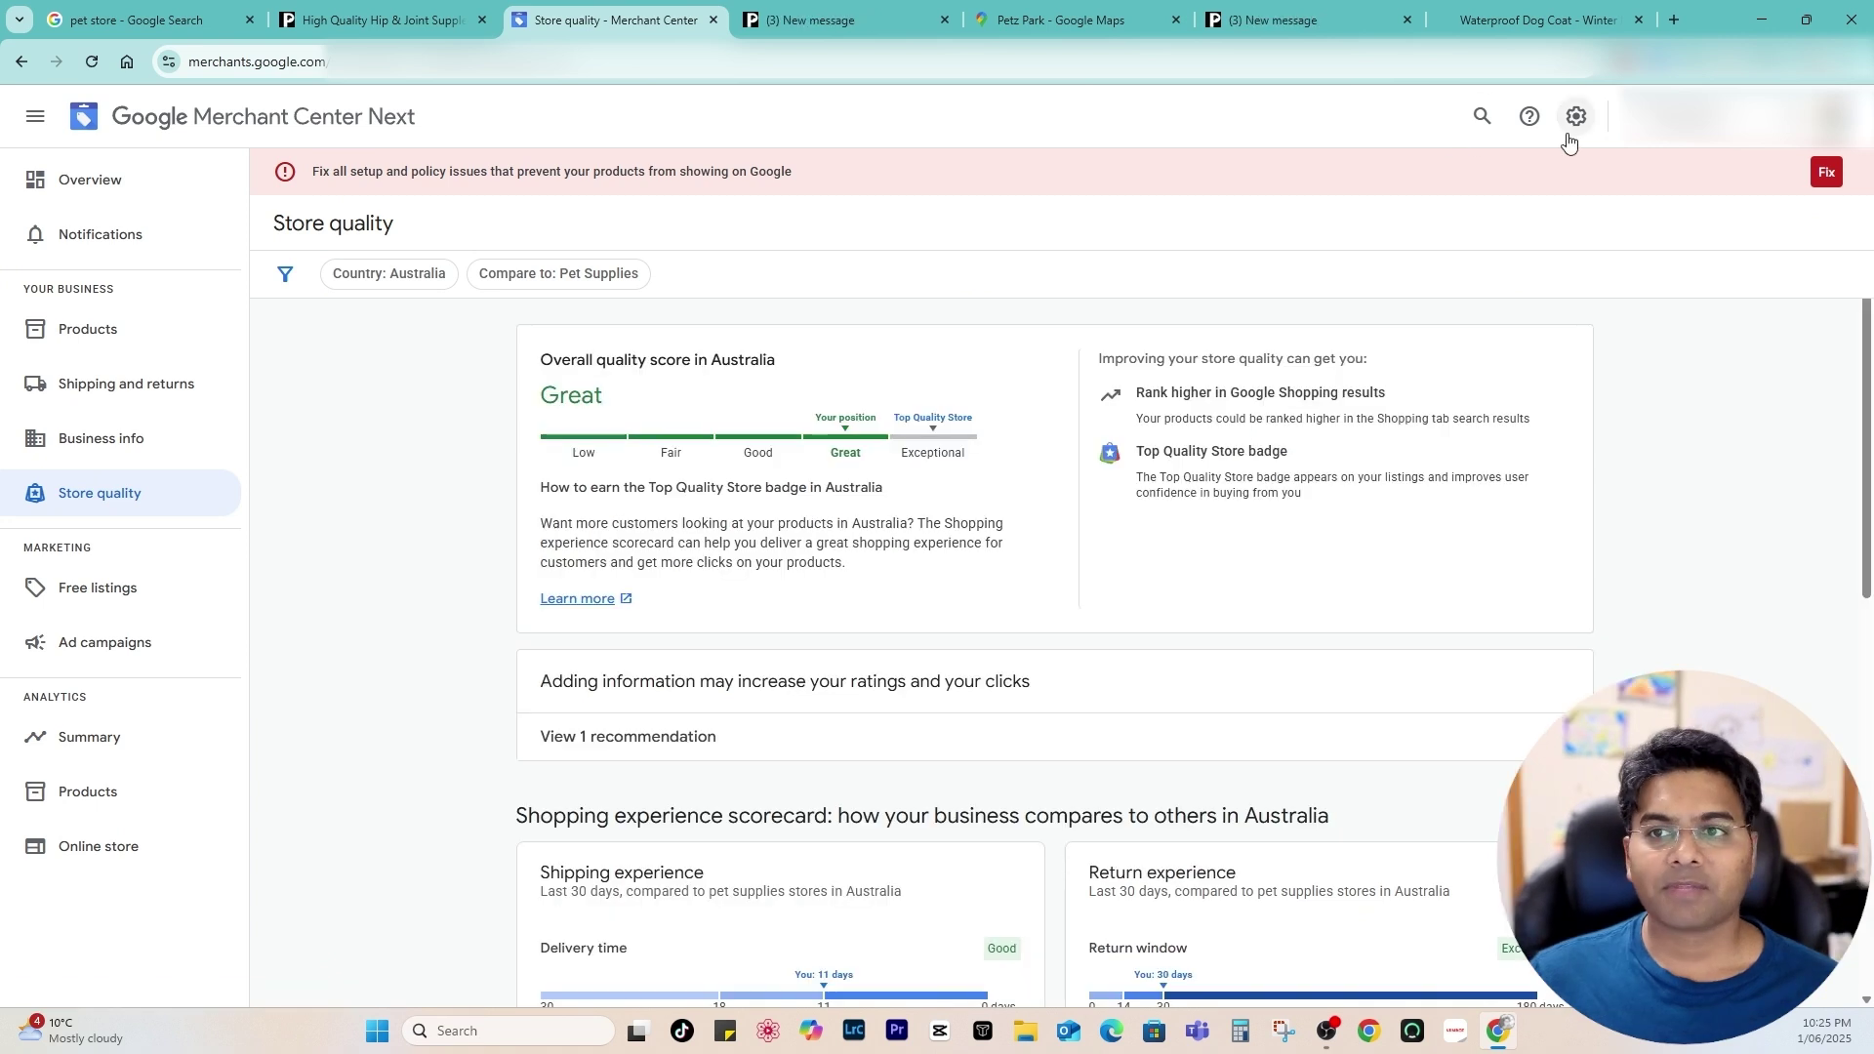
left_click(1576, 119)
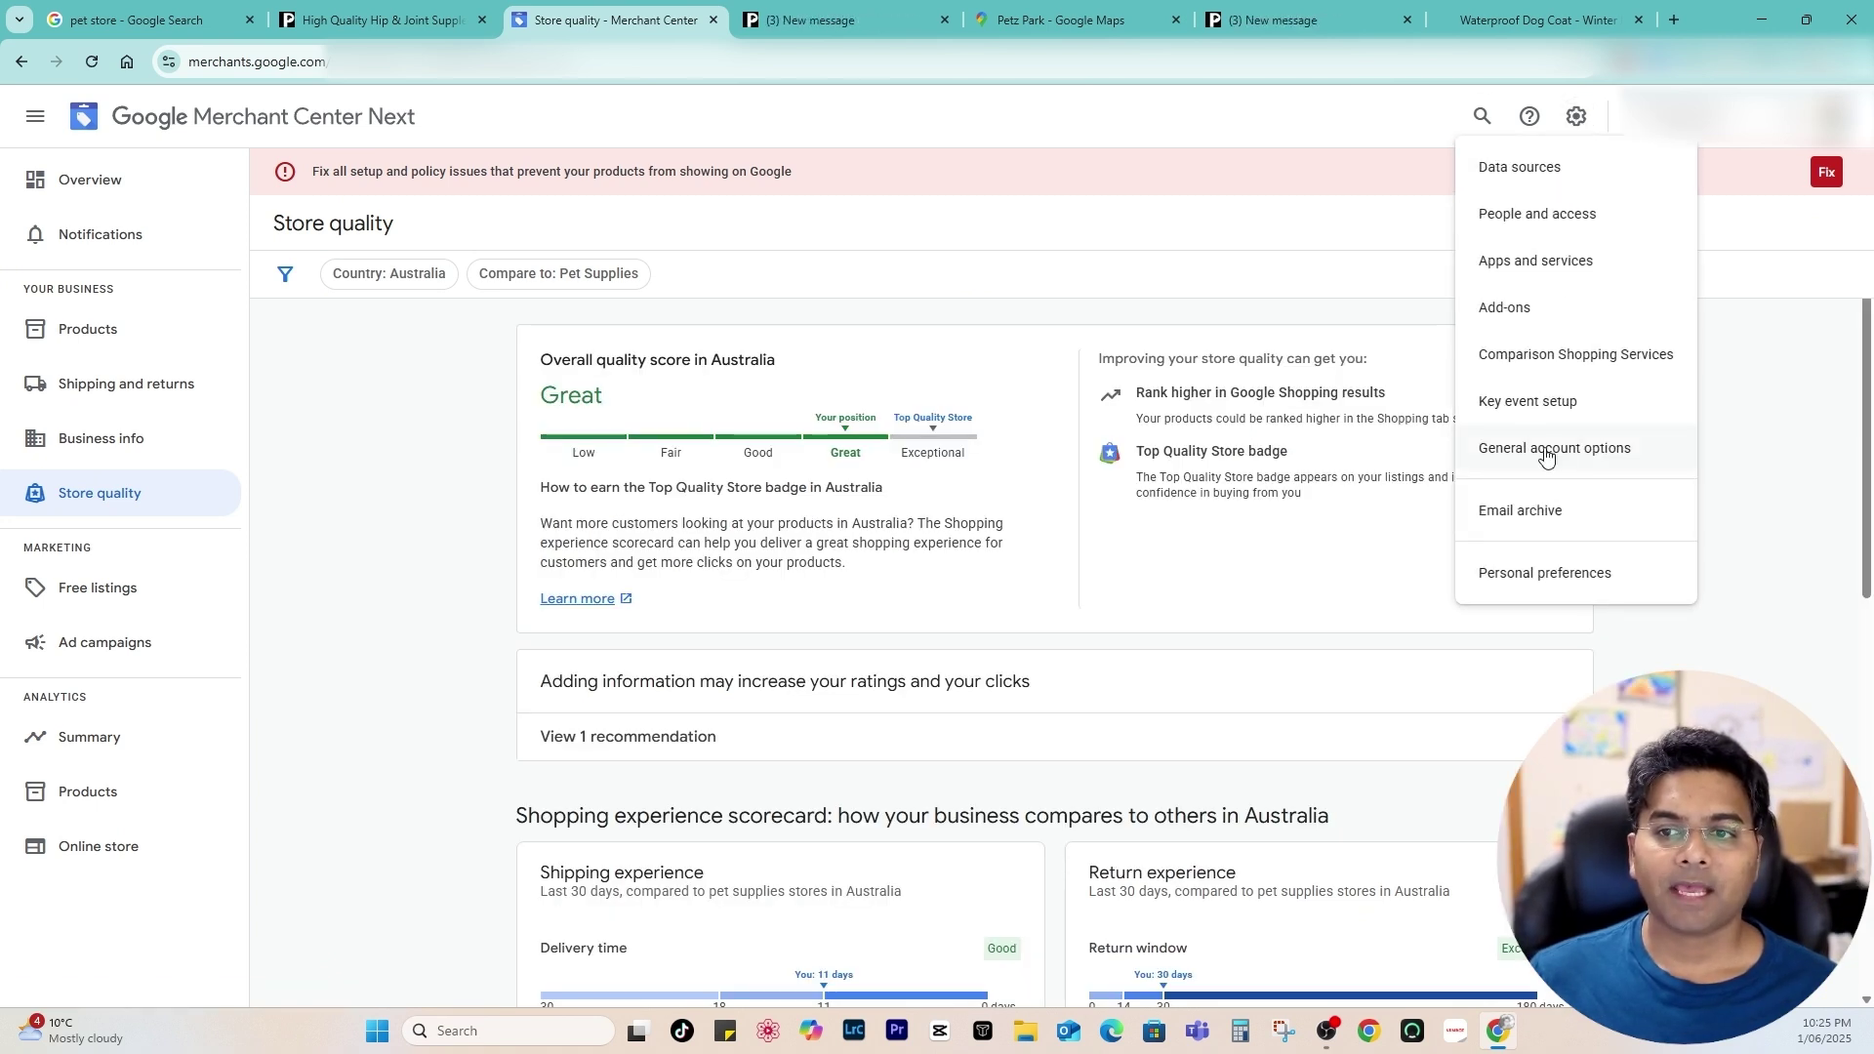
left_click(1584, 460)
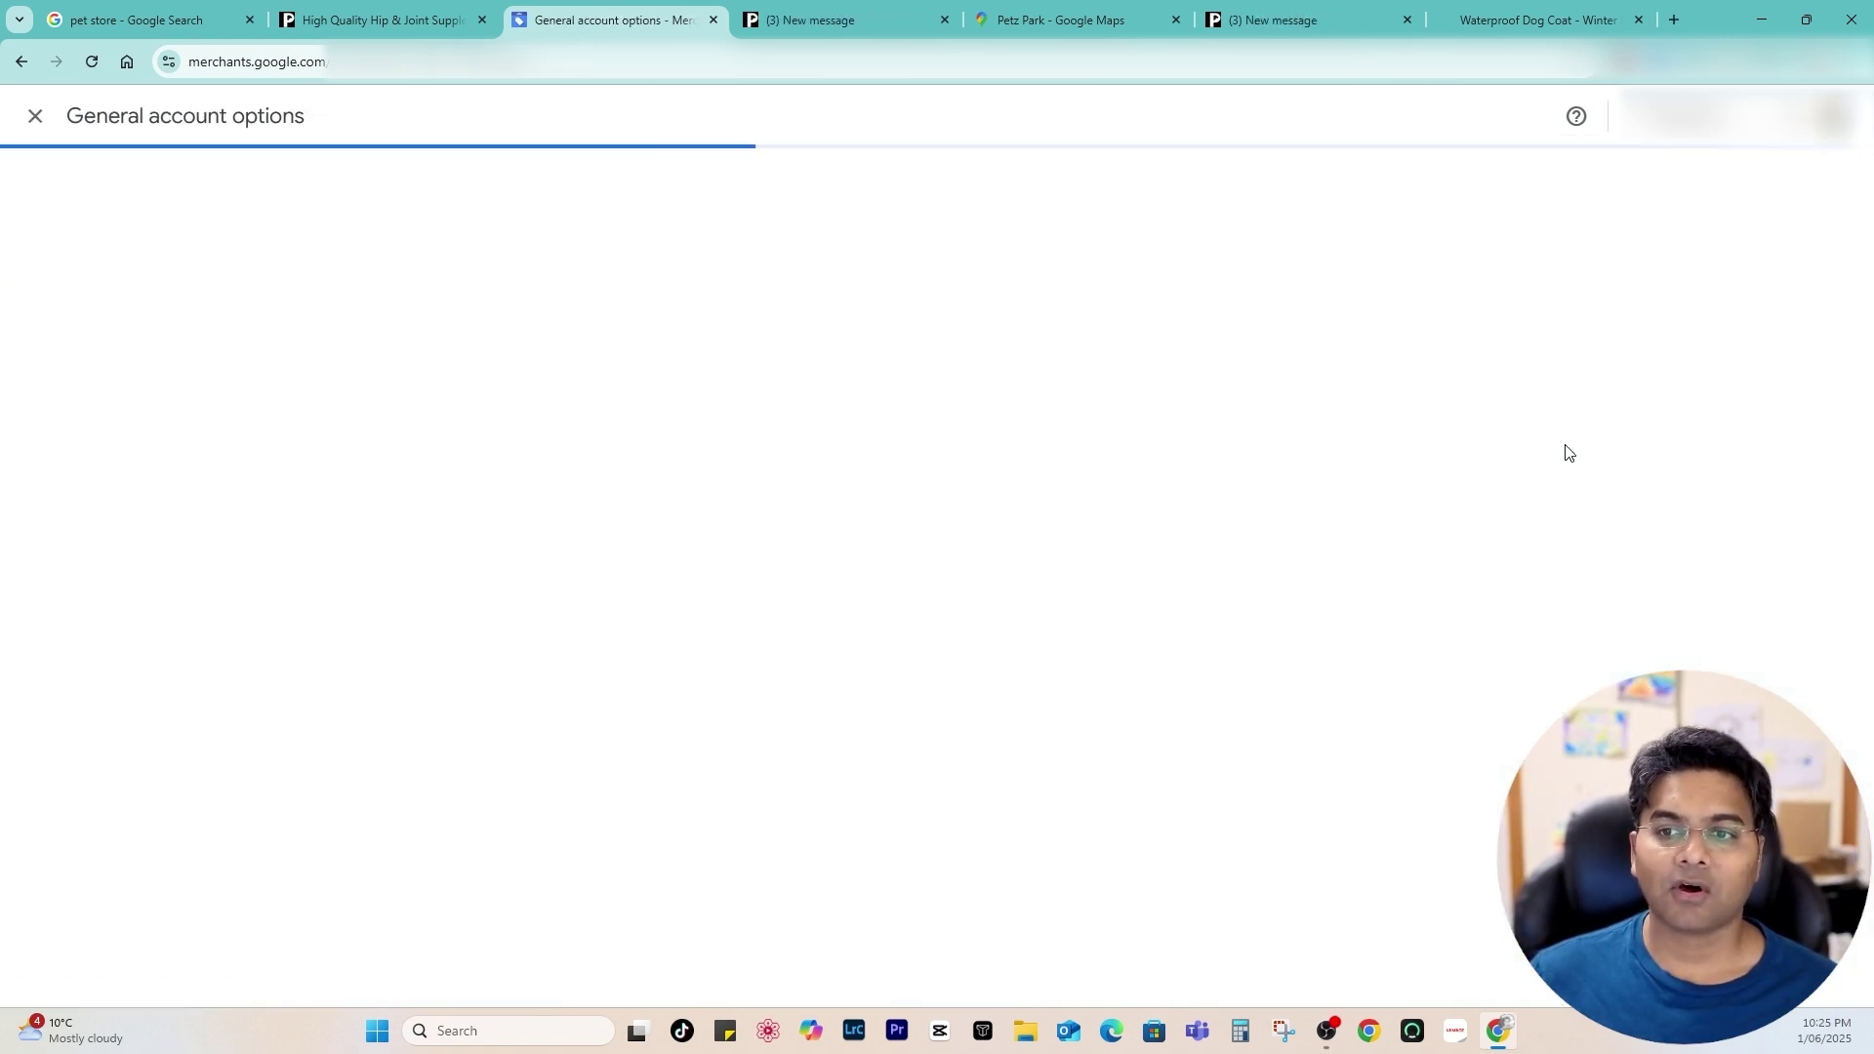
scroll(1234, 648, "down", 4)
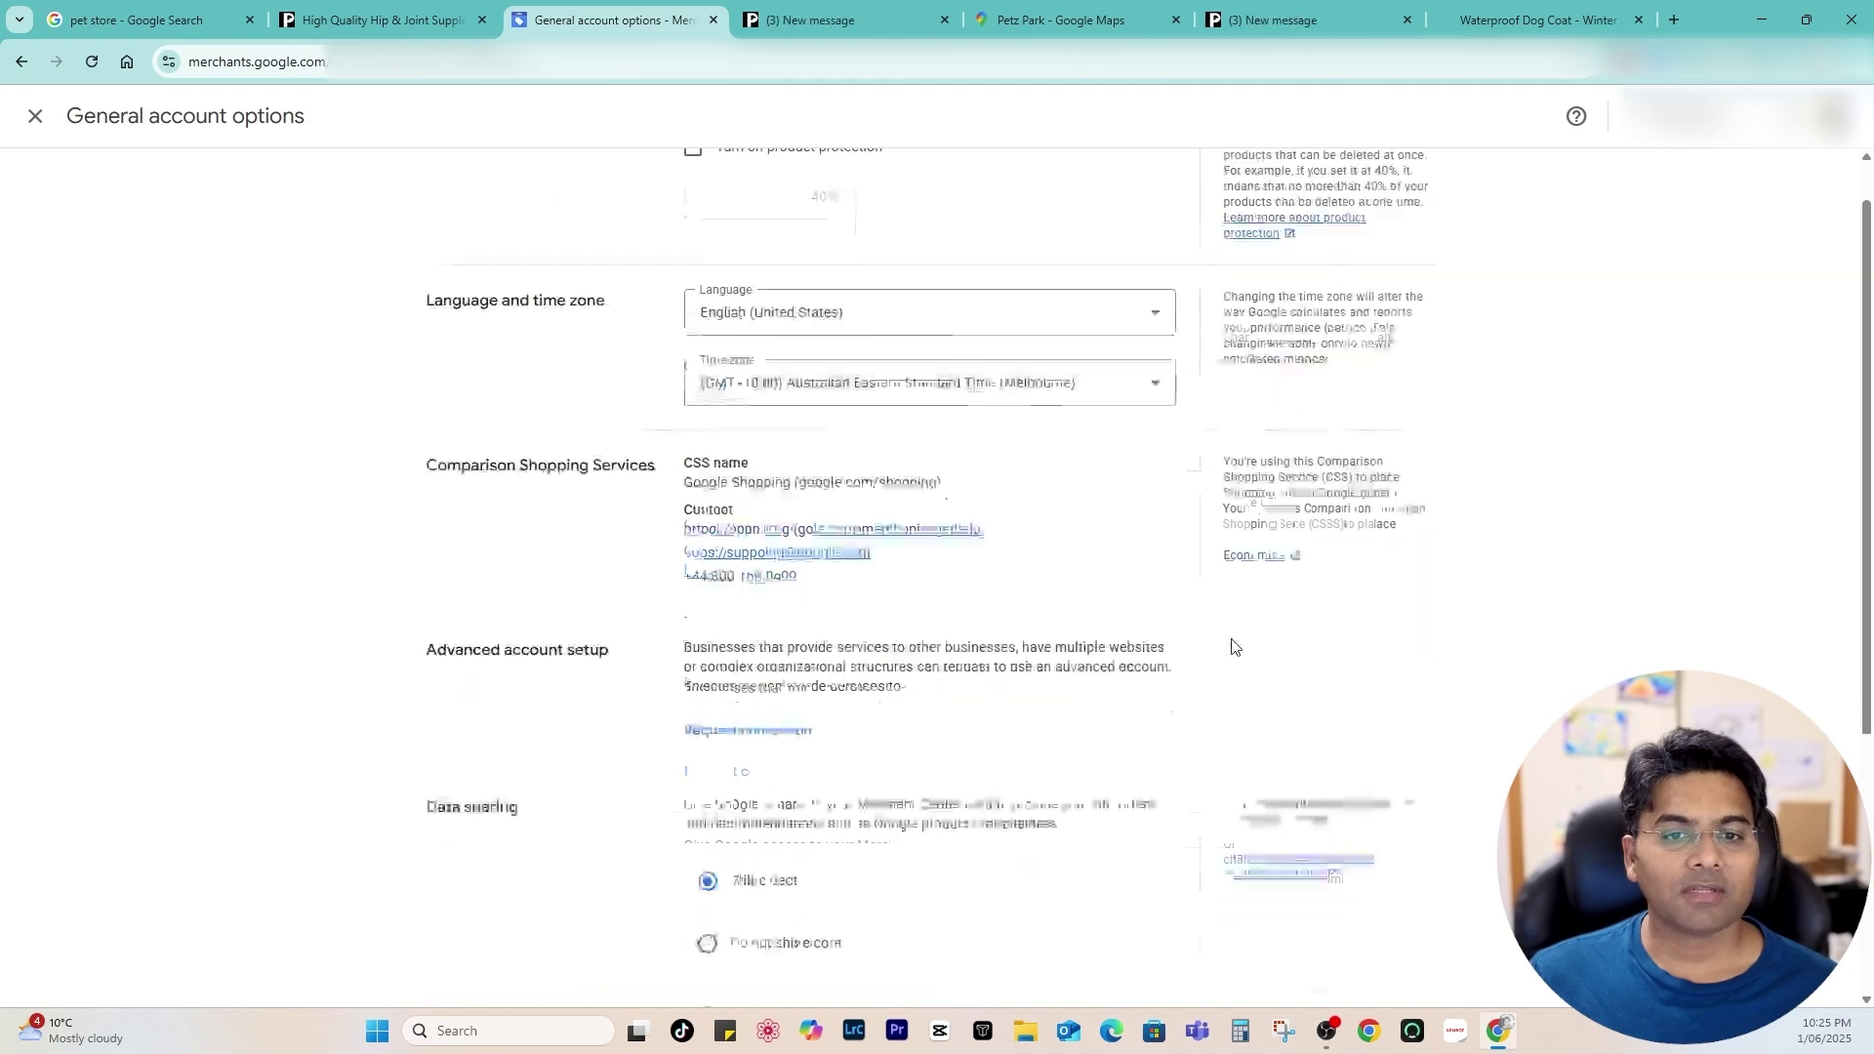
scroll(1217, 712, "up", 4)
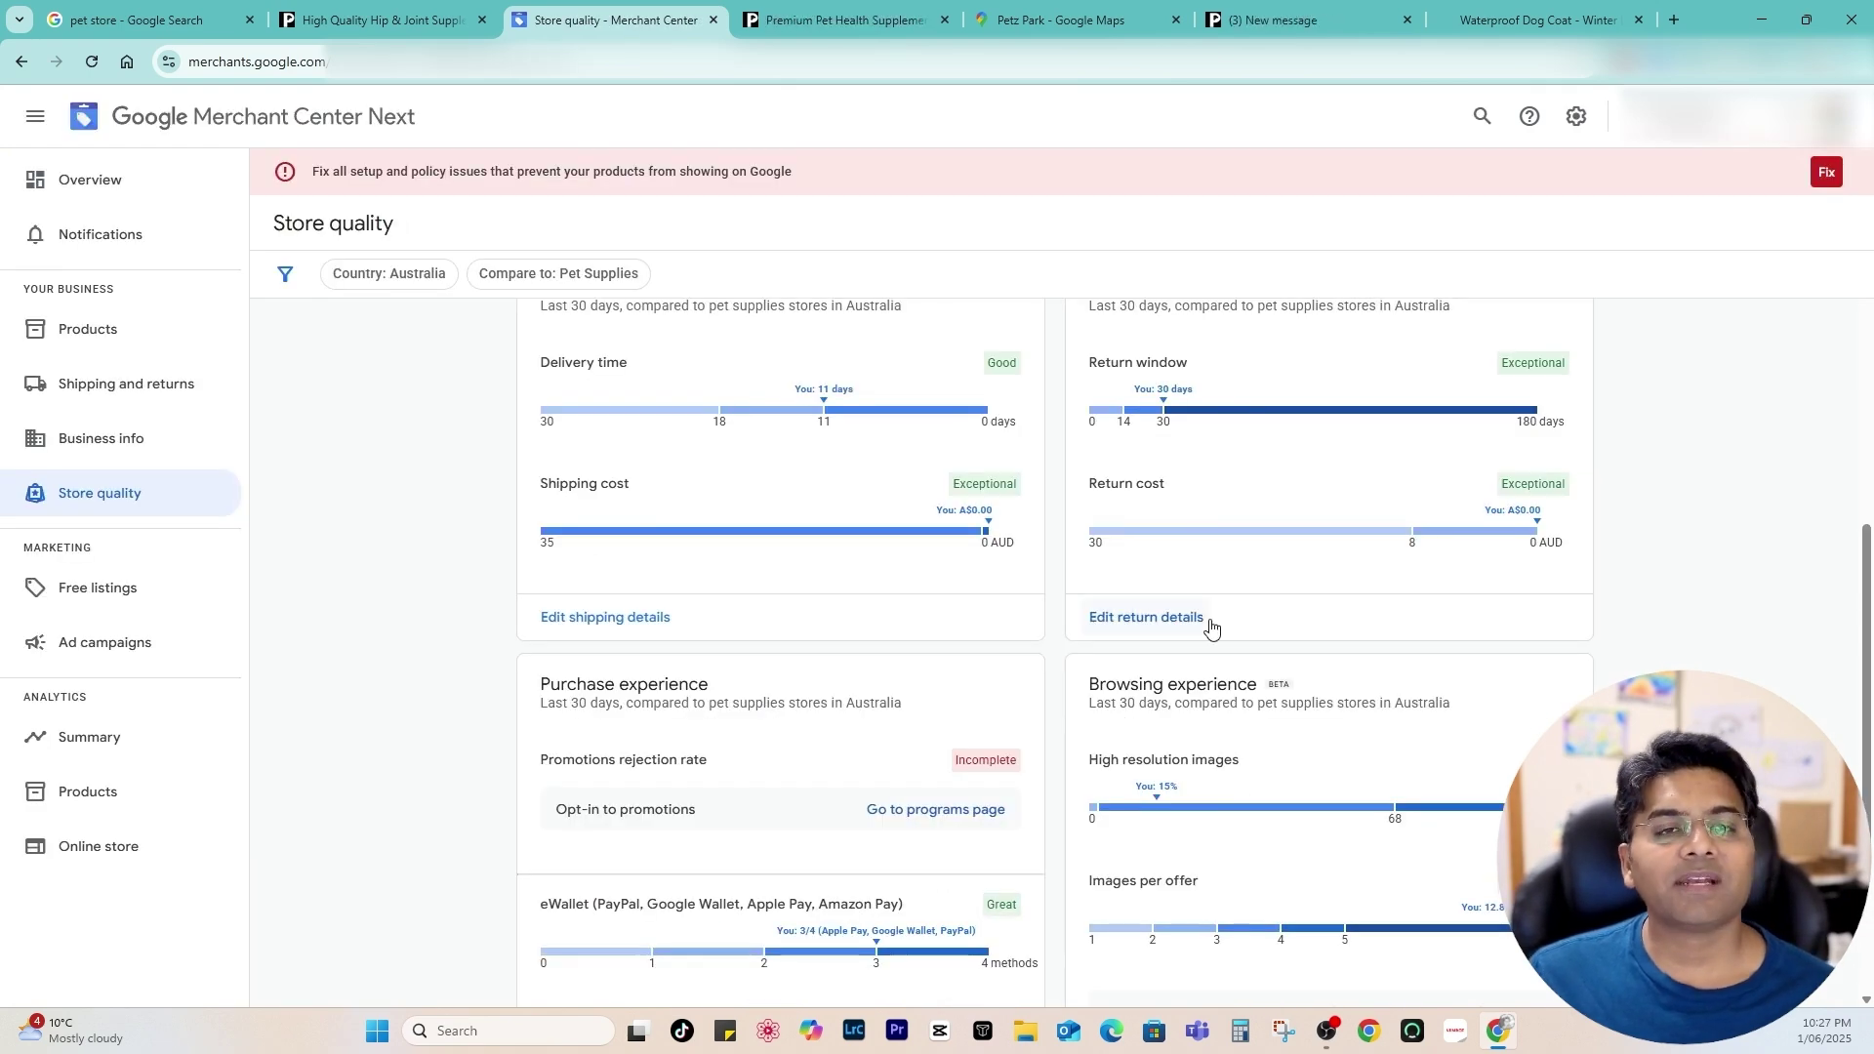
Recheck the store quality scorecard, open the setup and policy issues, and highlight the automated checks note under Misrepresentation
scroll(1338, 542, "down", 3)
scroll(1339, 552, "up", 5)
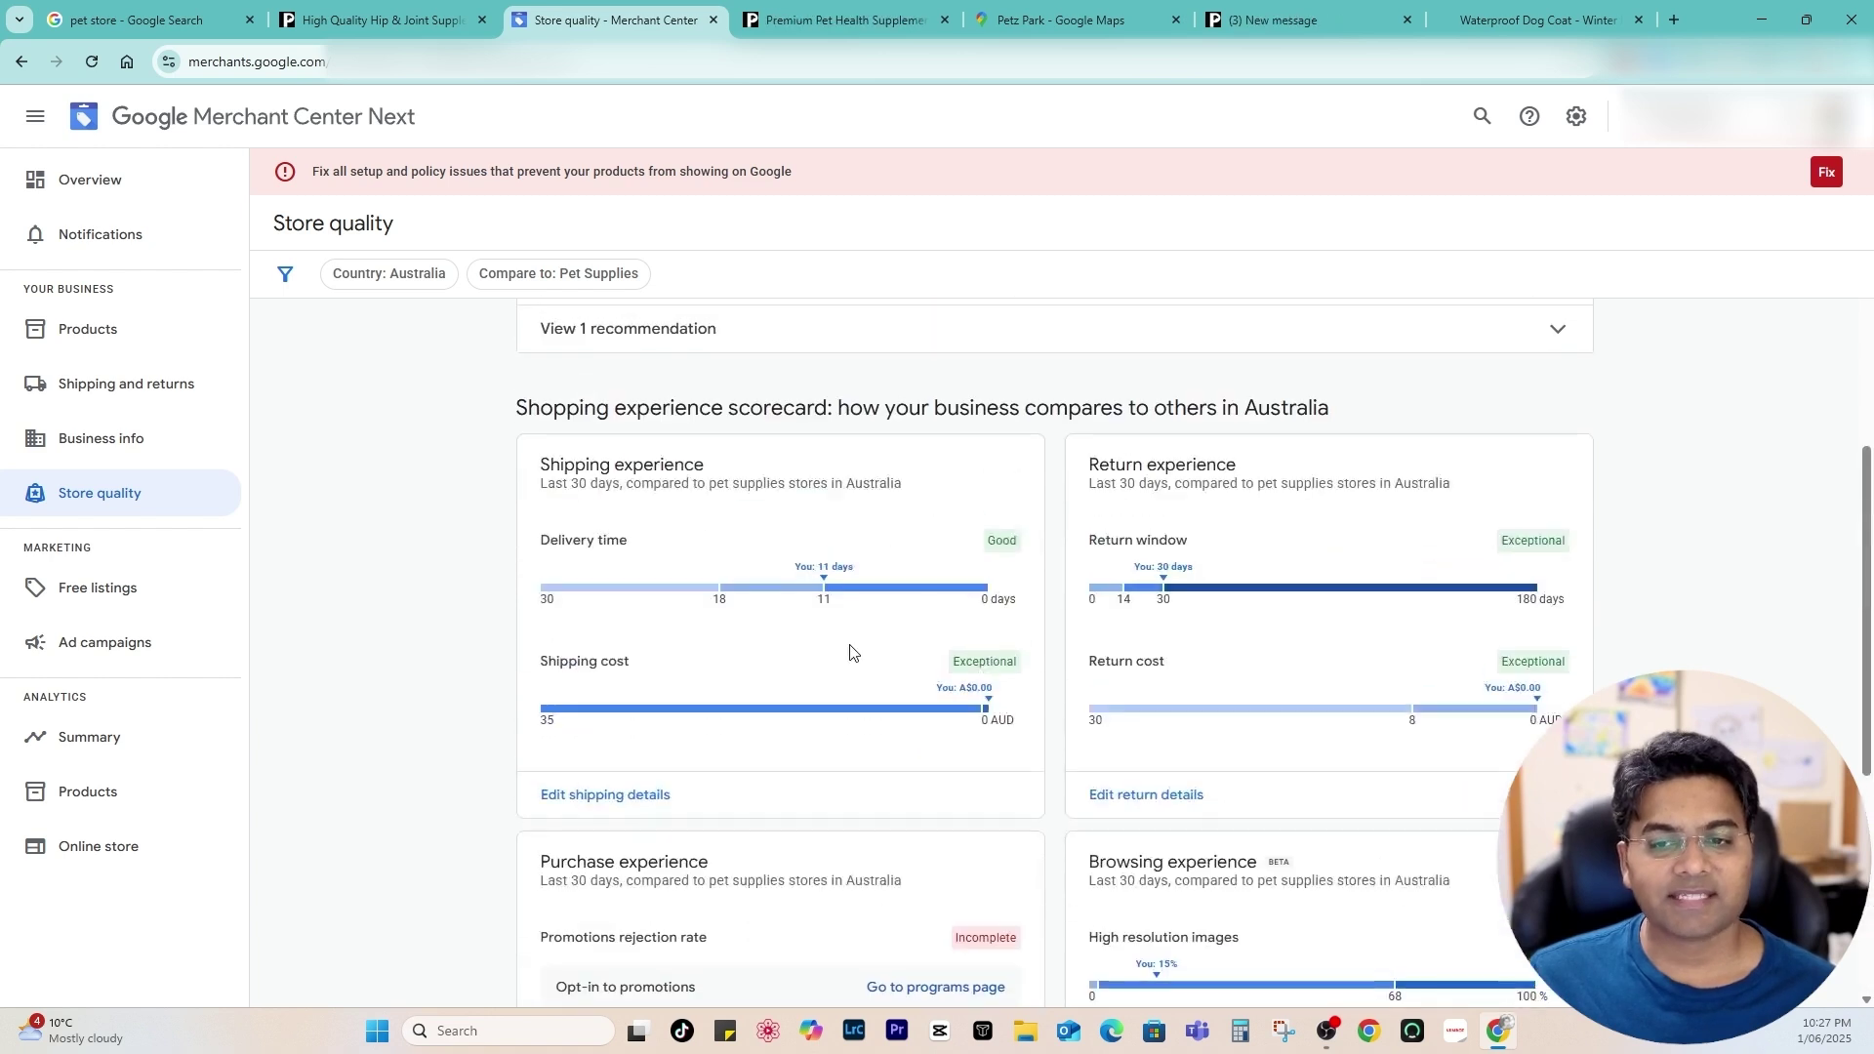
left_click(1826, 172)
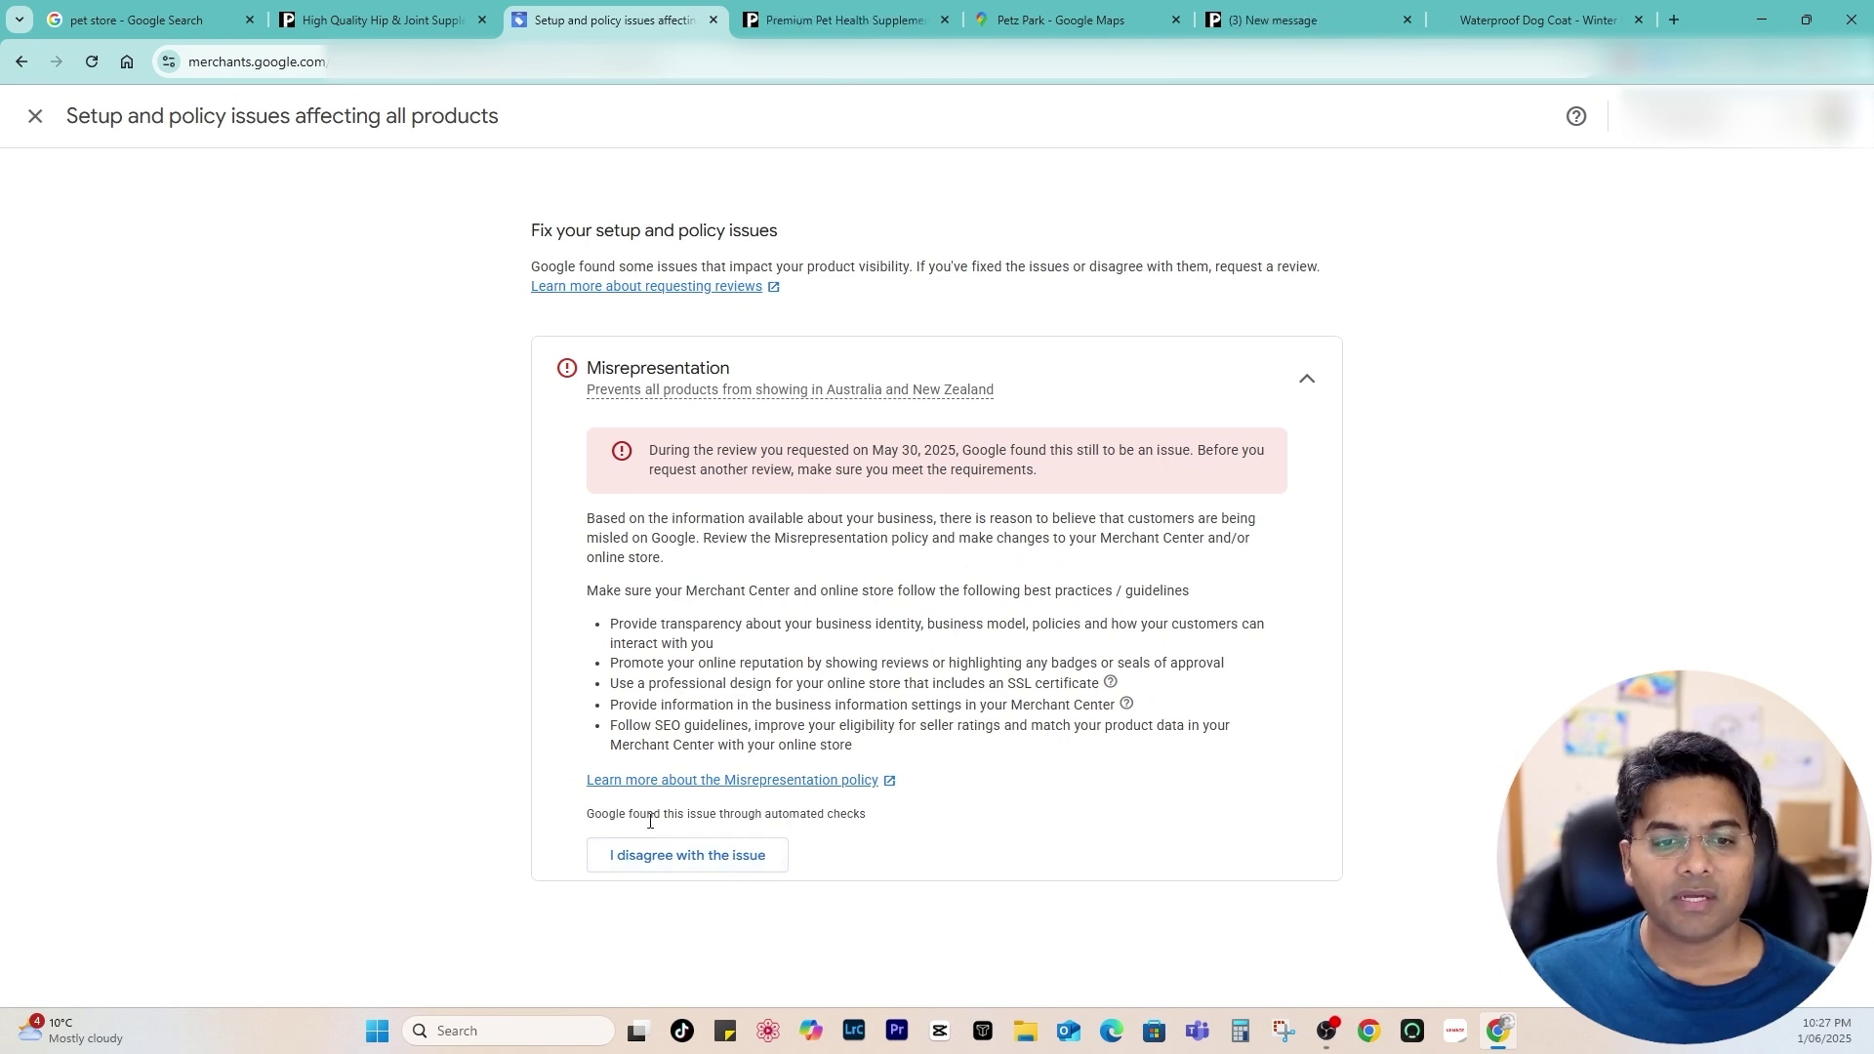
left_click_drag(650, 814, 876, 825)
left_click(734, 827)
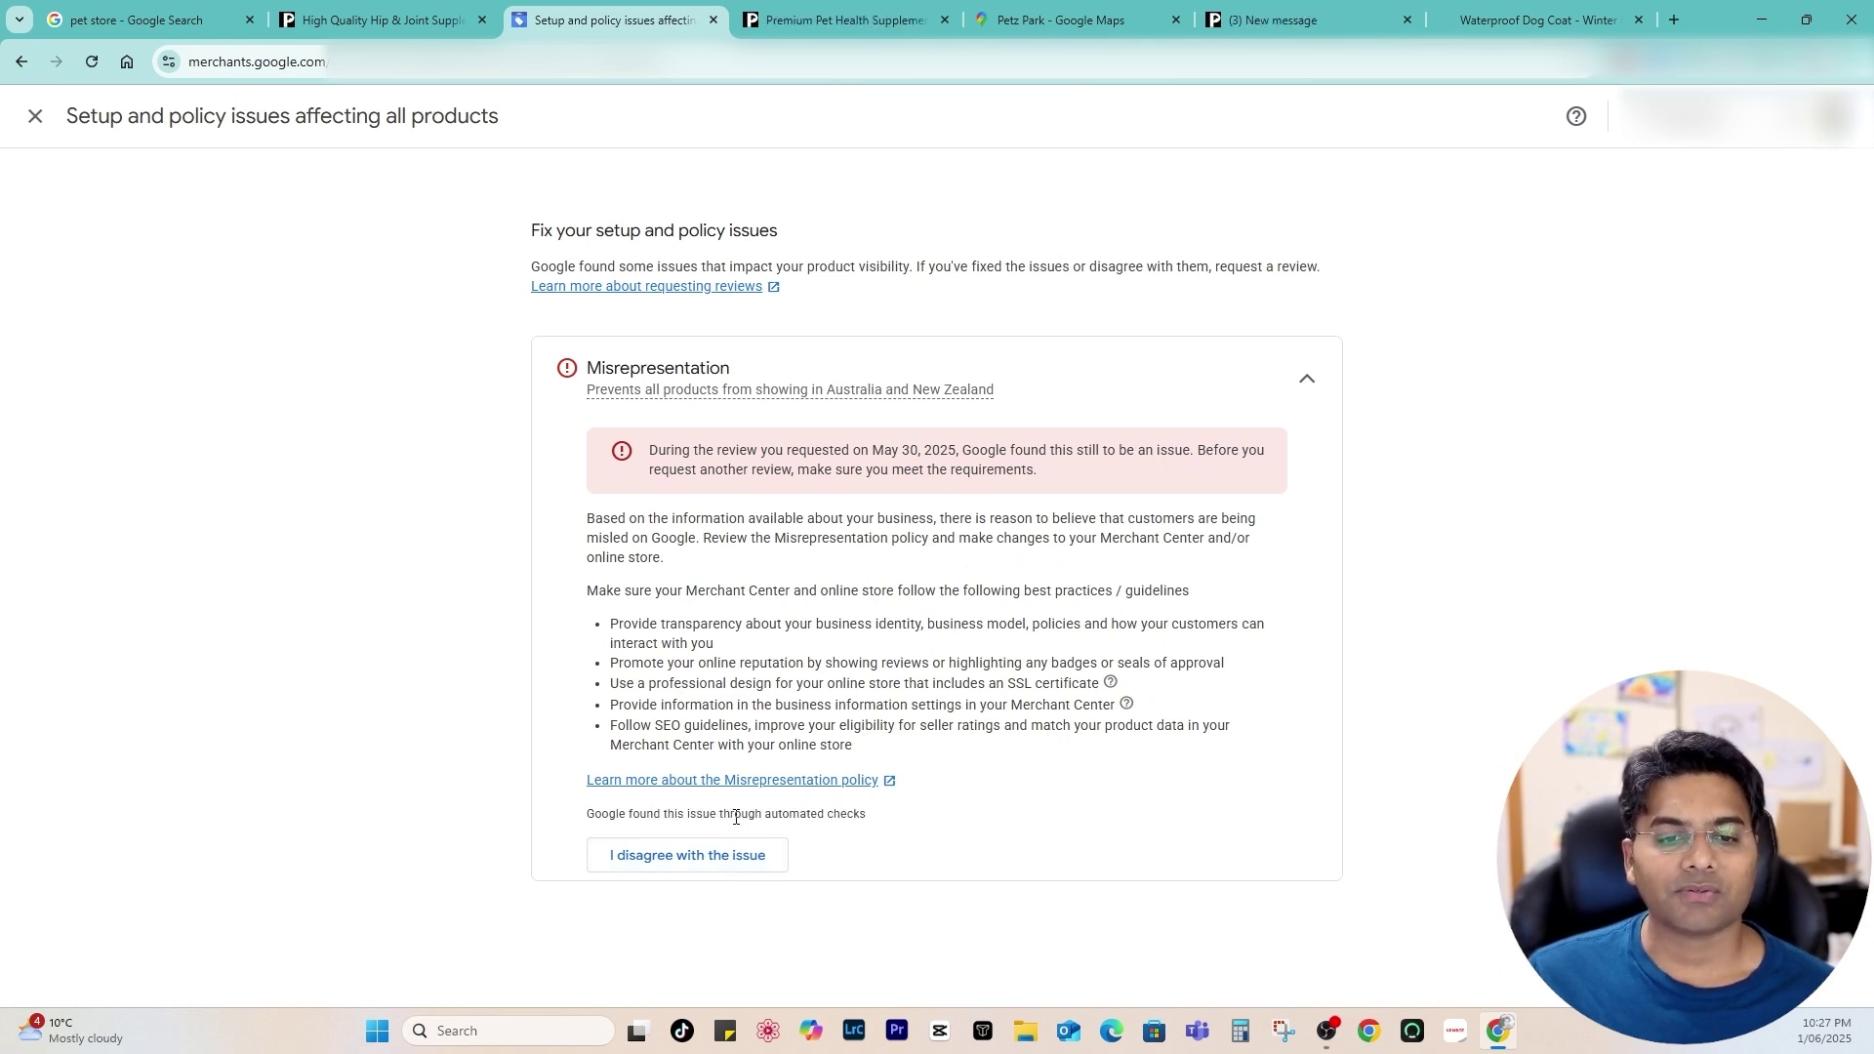
left_click_drag(735, 816, 854, 827)
left_click(862, 829)
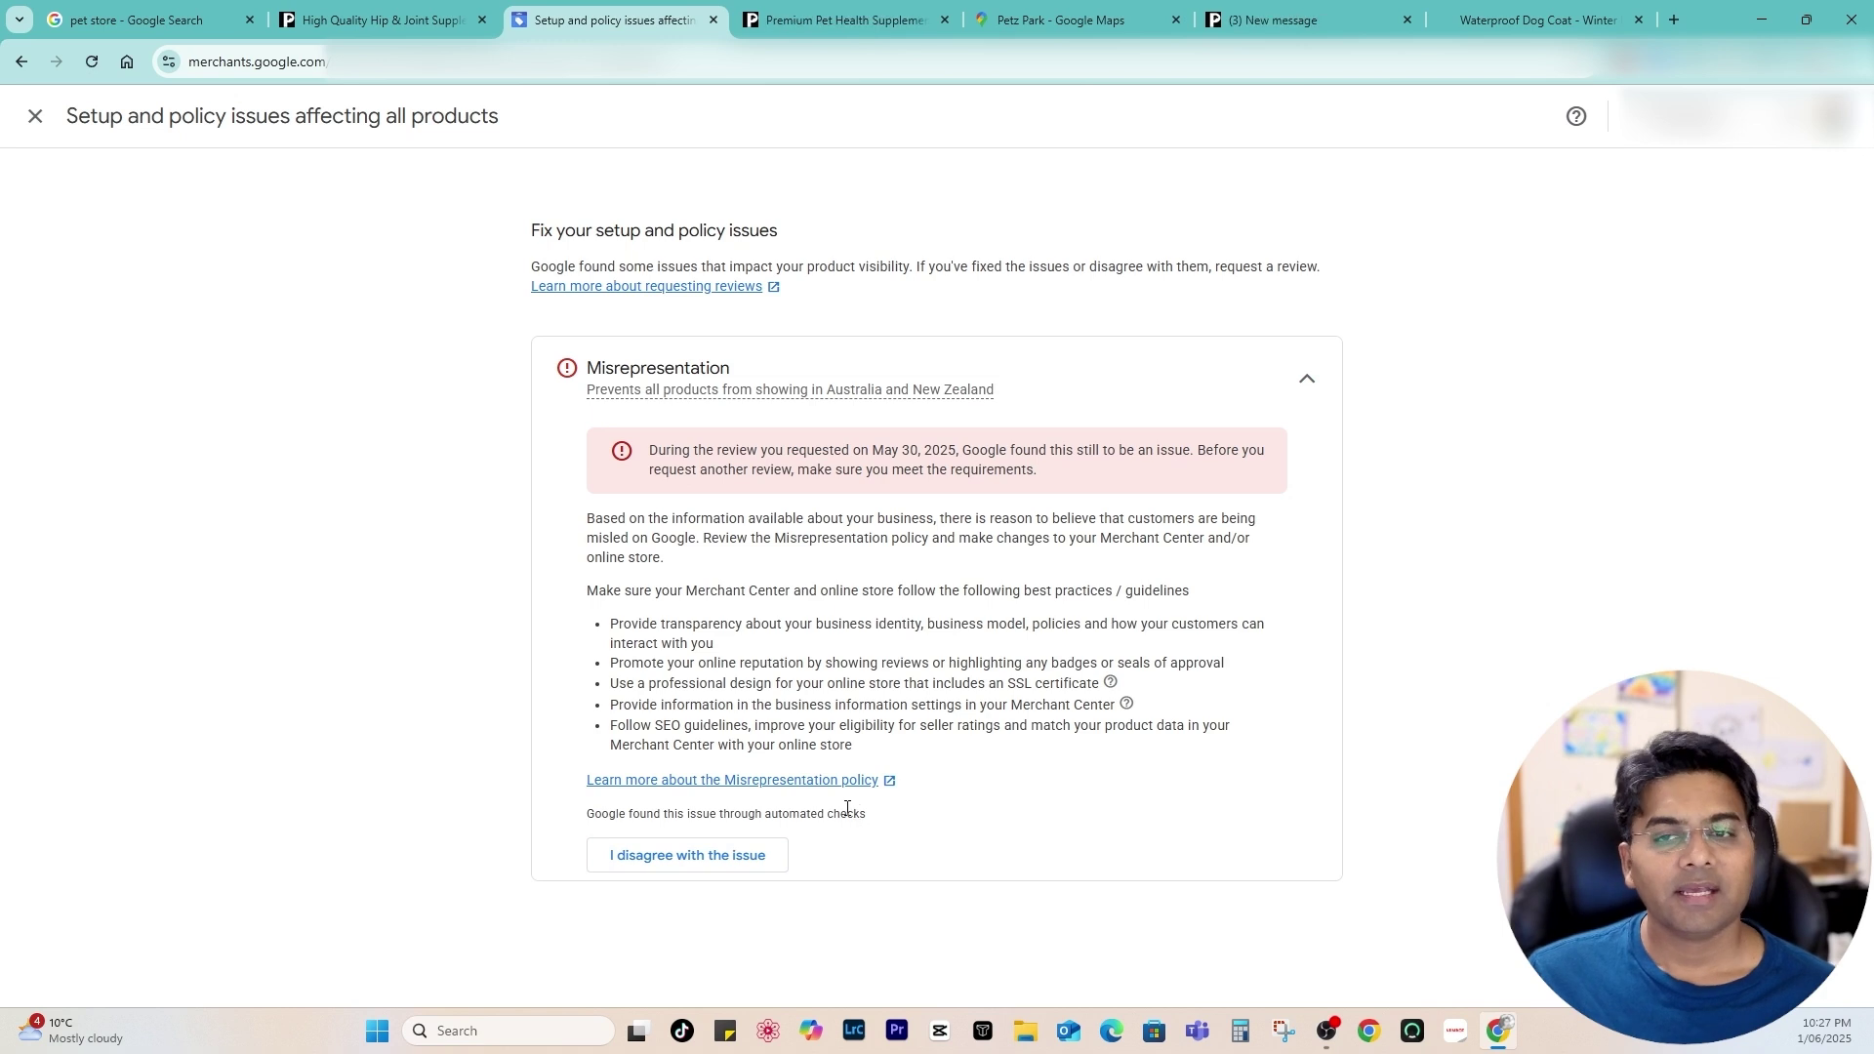